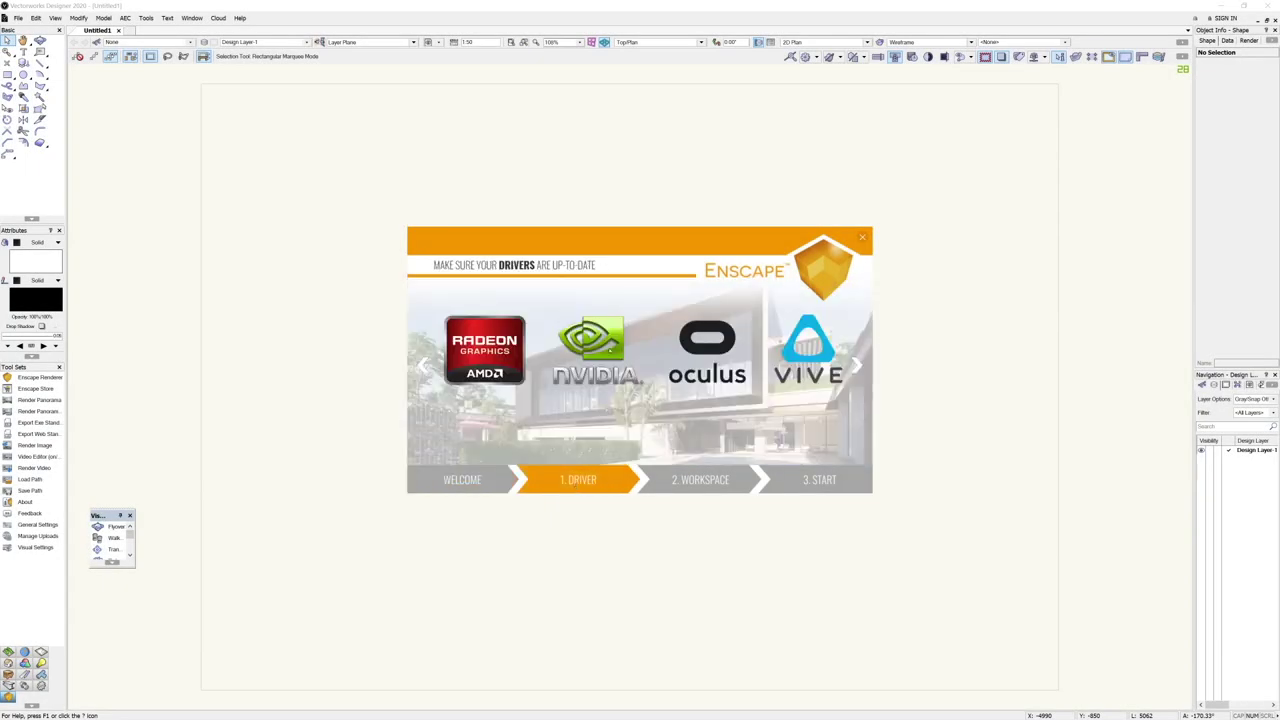
Read the Workspace and Start pages of the Enscape welcome guide and close it.
{"action": "left_click", "coordinate": [709, 481]}
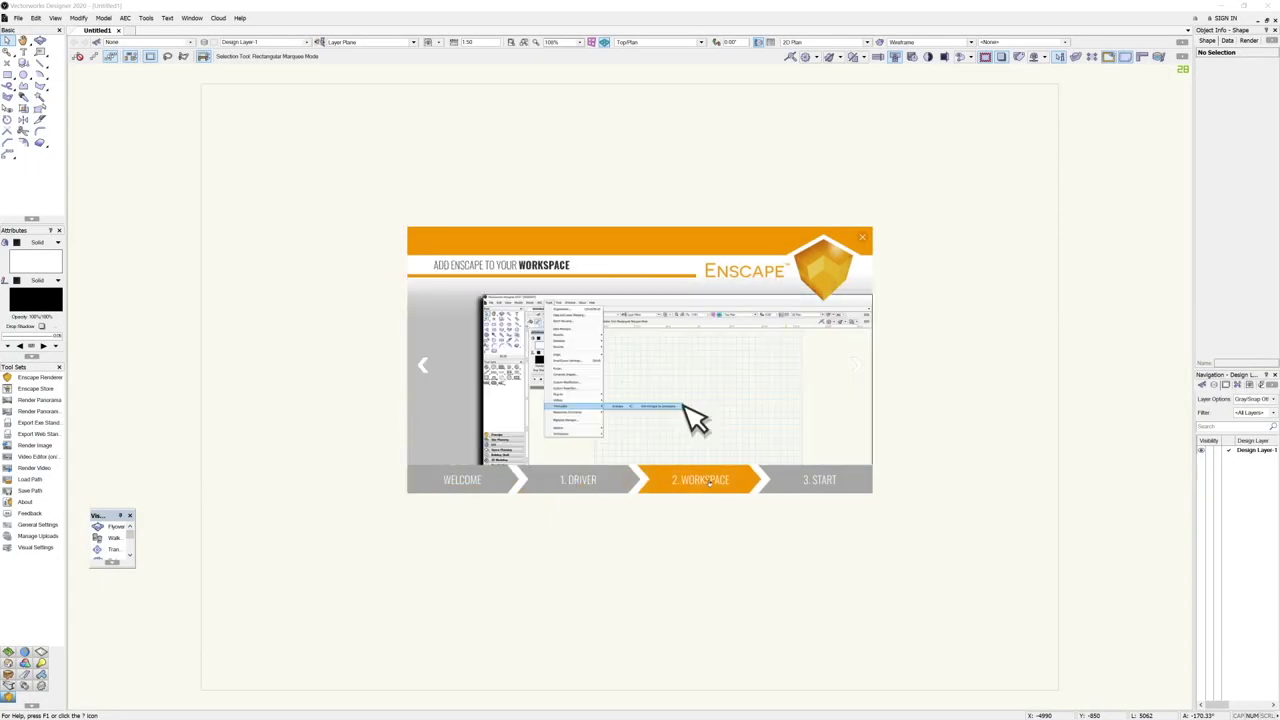
{"action": "left_click", "coordinate": [833, 481]}
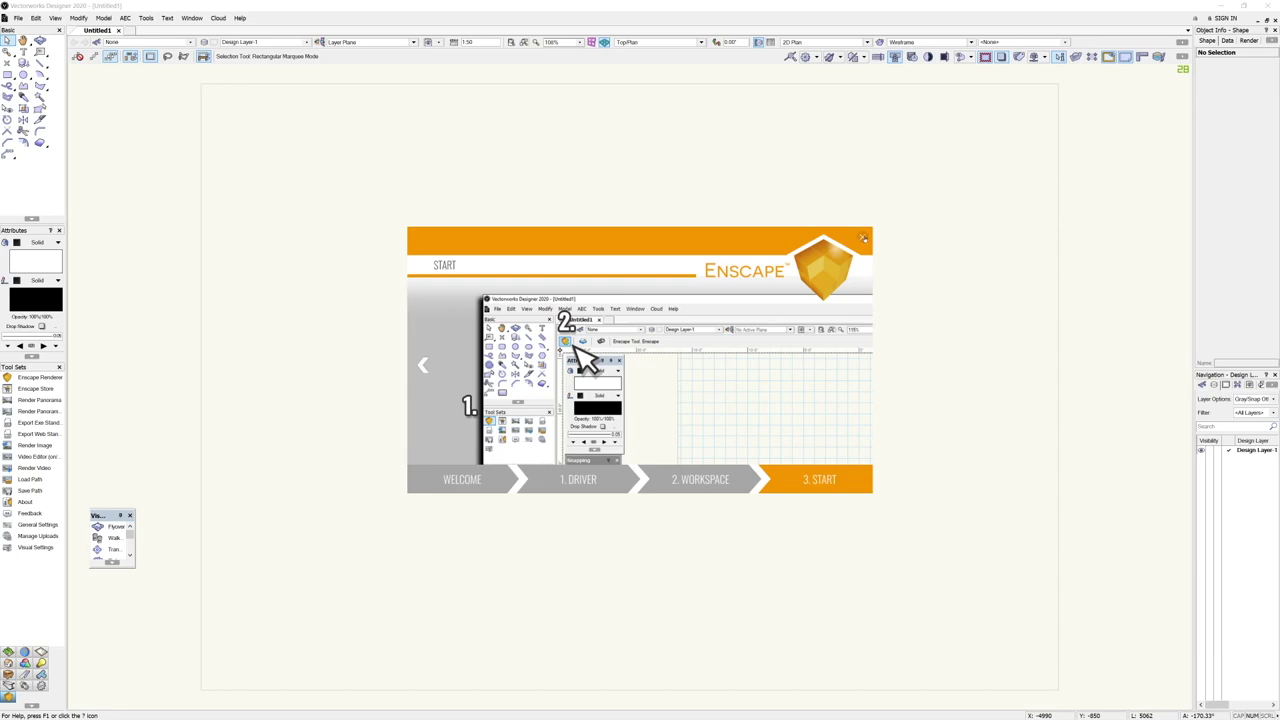
{"action": "left_click", "coordinate": [864, 238]}
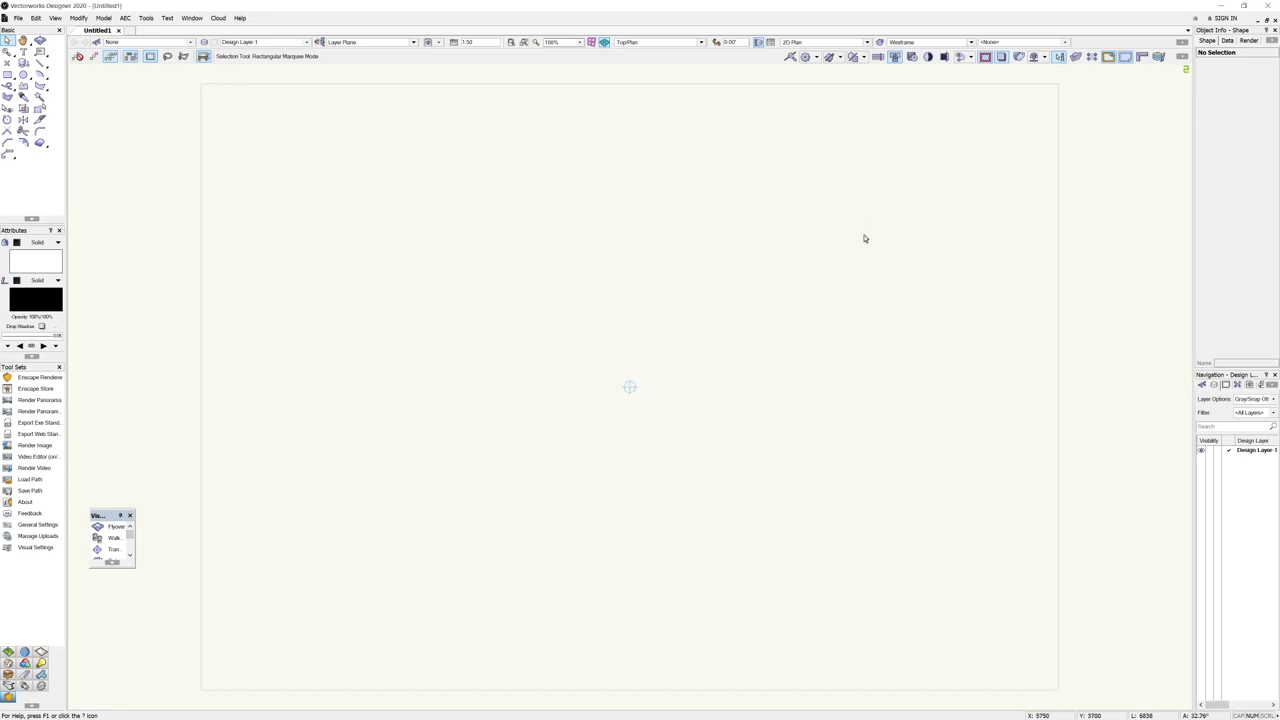
Open JRA 160 3D CAD.vwx and orbit to a close view of the Greggs and Bewiched Coffee building.
{"action": "left_click", "coordinate": [18, 18]}
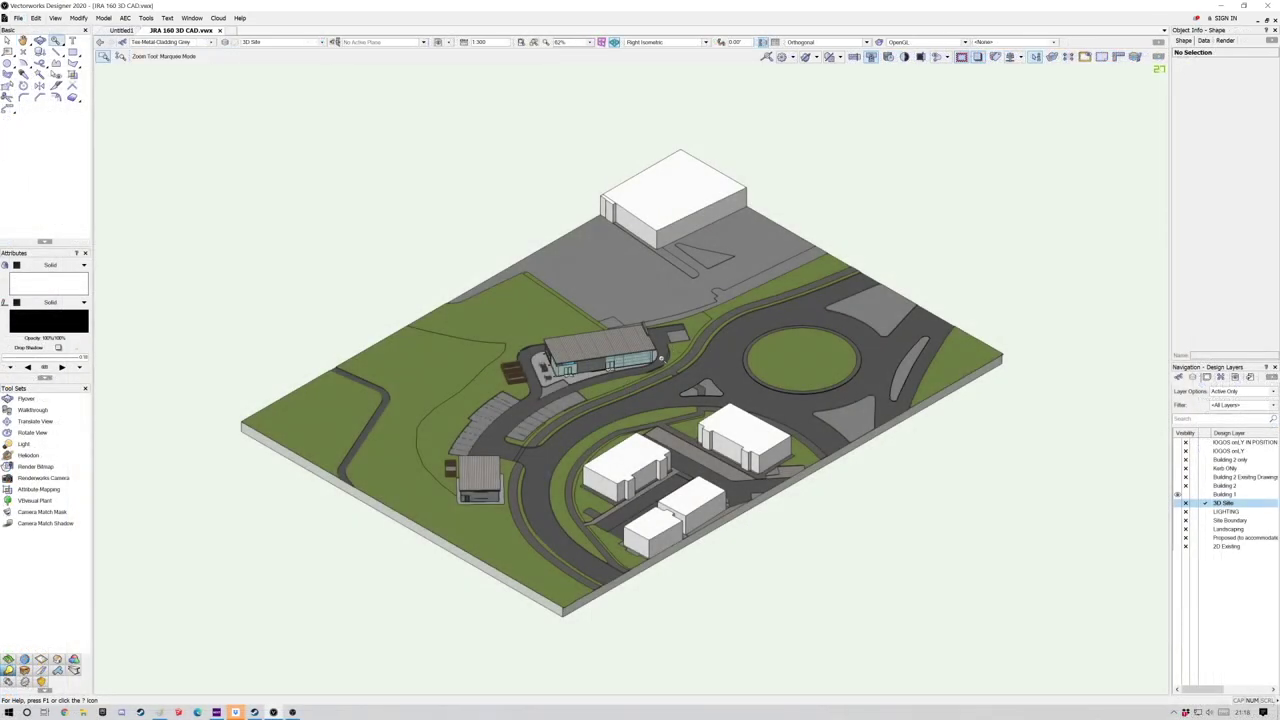
{"action": "scroll", "coordinate": [680, 333], "scroll_direction": "up", "scroll_amount": 4}
{"action": "scroll", "coordinate": [668, 330], "scroll_direction": "down", "scroll_amount": 2}
{"action": "scroll", "coordinate": [531, 410], "scroll_direction": "up", "scroll_amount": 4}
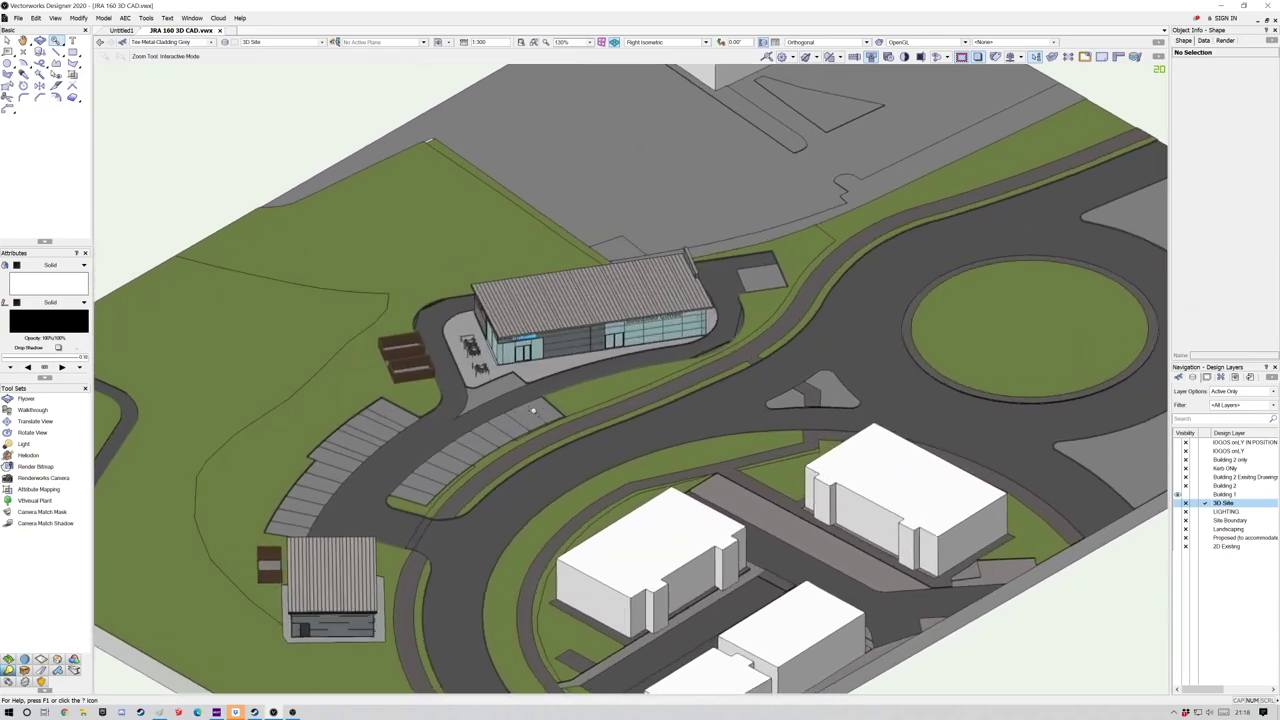
{"action": "middle_click_drag", "start_coordinate": [654, 458], "coordinate": [324, 388], "text": "ctrl"}
{"action": "left_click_drag", "start_coordinate": [324, 388], "coordinate": [482, 433]}
{"action": "scroll", "coordinate": [458, 432], "scroll_direction": "up", "scroll_amount": 1}
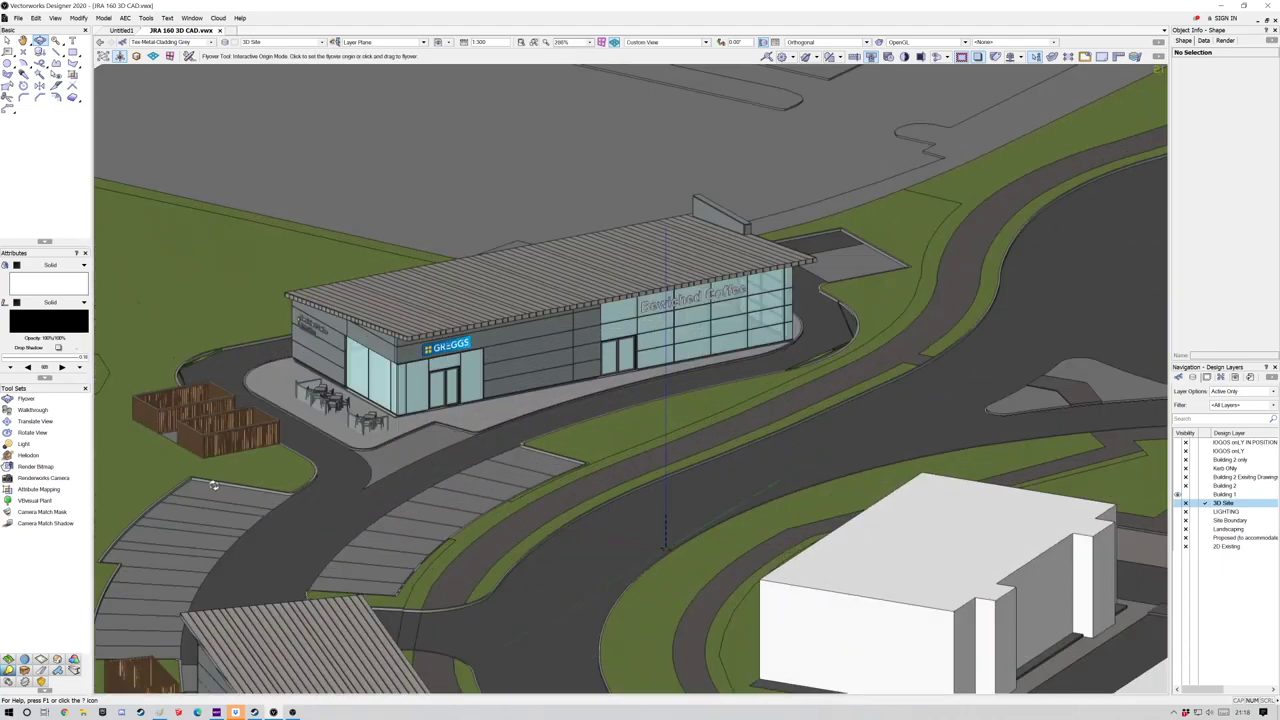
Detach the Enscape tool set as a floating palette and start the Enscape renderer for the site model.
{"action": "left_click", "coordinate": [40, 683]}
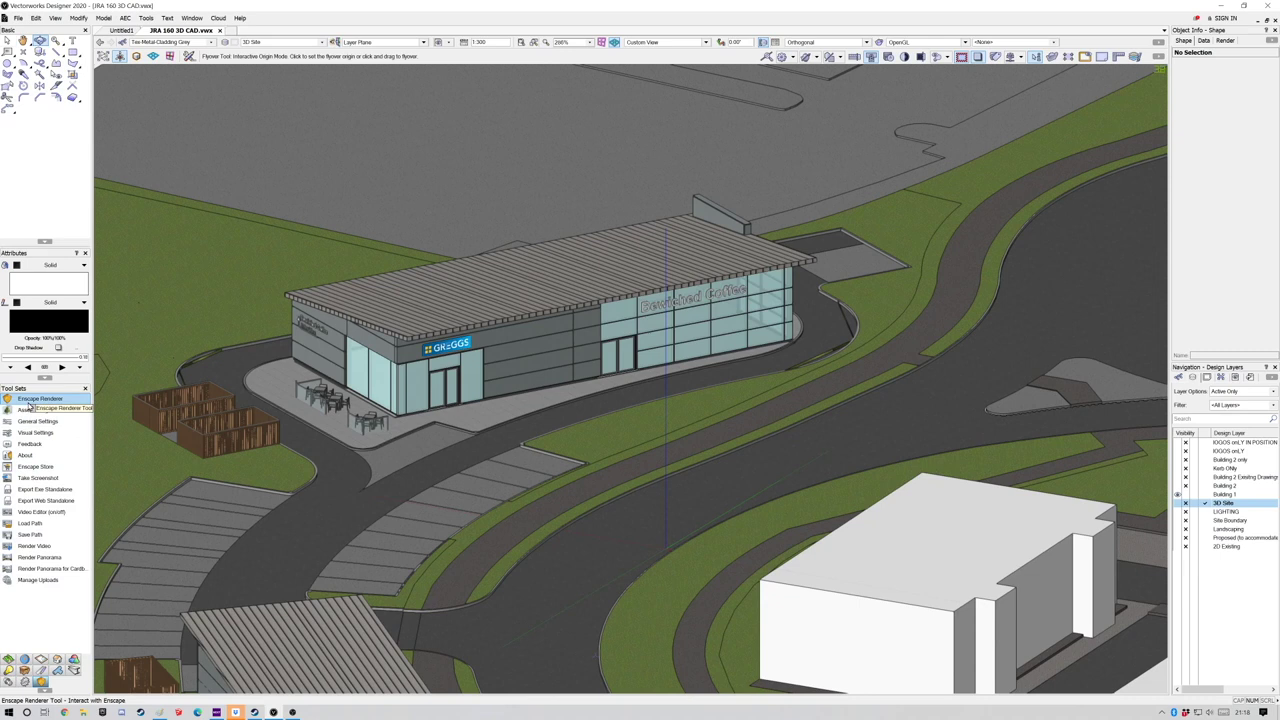
{"action": "left_click_drag", "start_coordinate": [41, 682], "coordinate": [154, 298]}
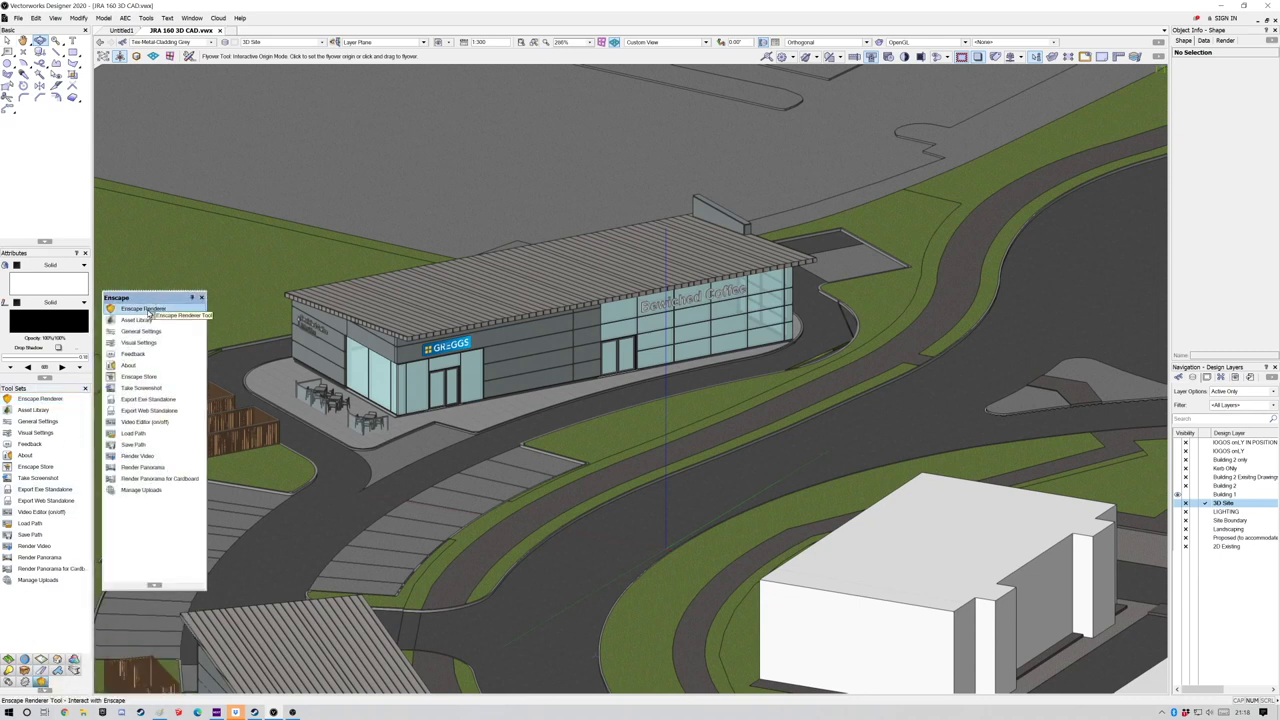
{"action": "left_click", "coordinate": [148, 309]}
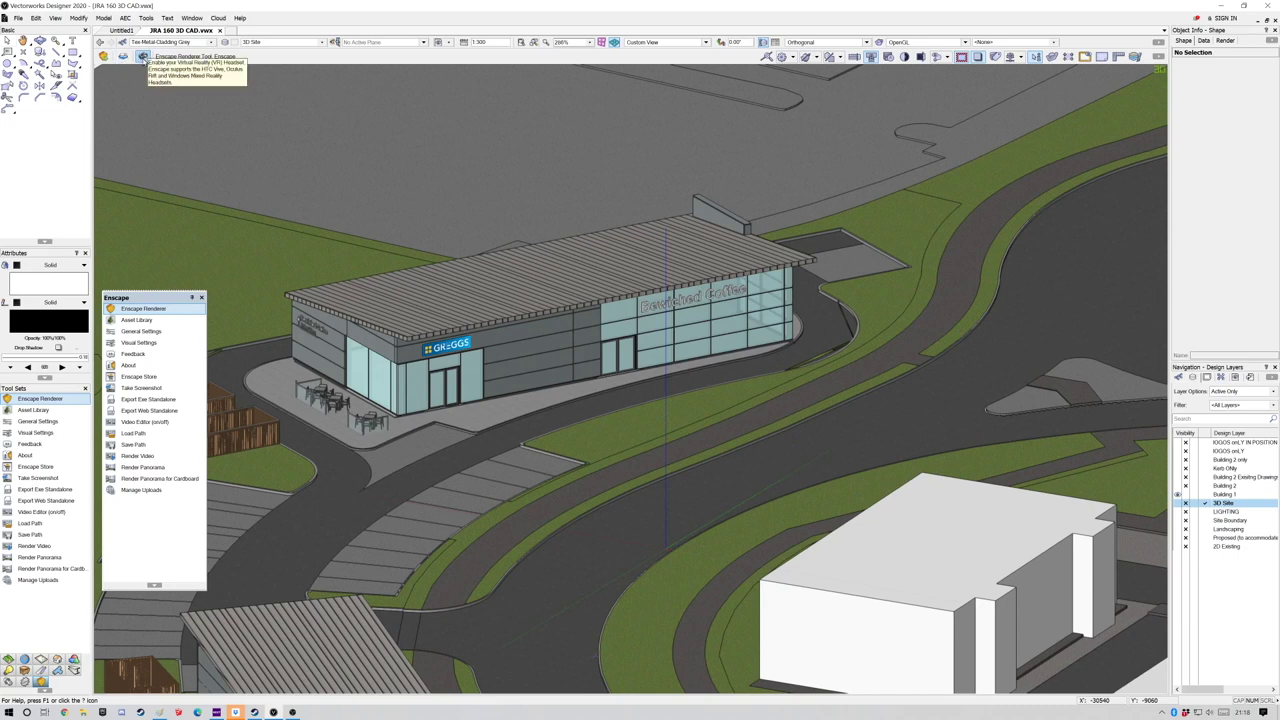
{"action": "left_click", "coordinate": [104, 57]}
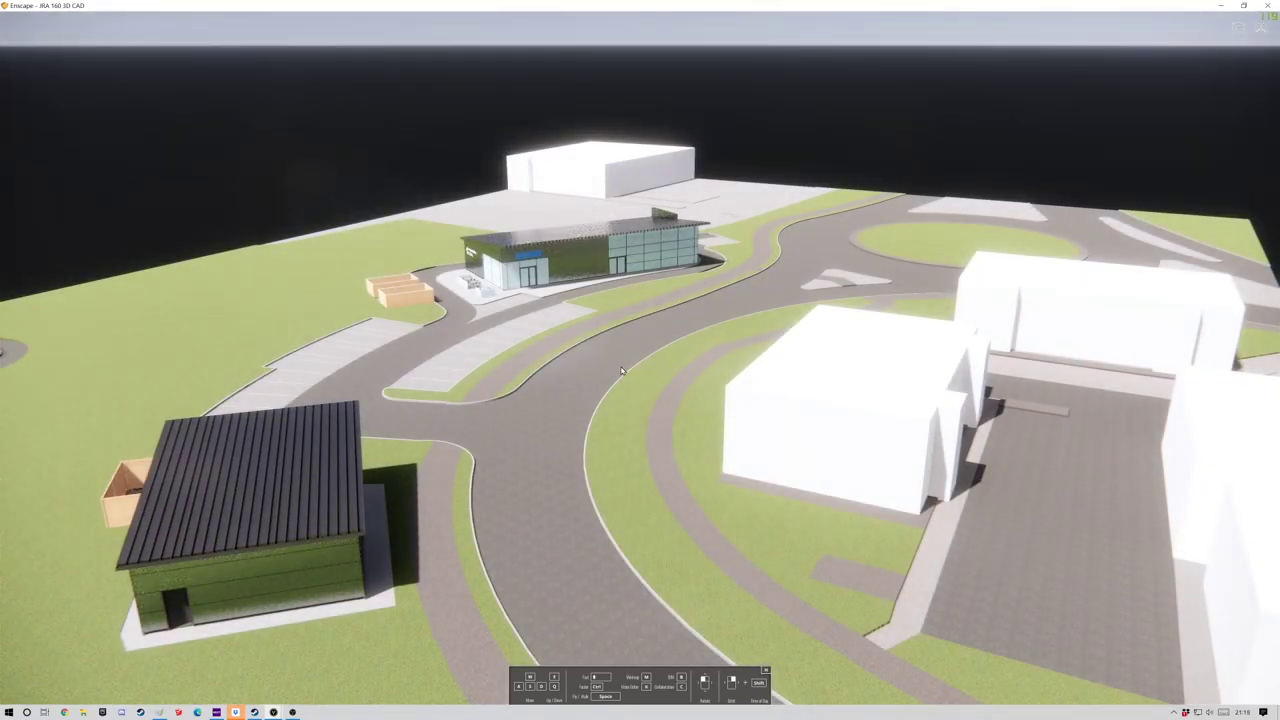
Fly around the rendered site in Enscape and adjust the time of day for the sunlight.
{"action": "scroll", "coordinate": [705, 470], "scroll_direction": "up", "scroll_amount": 4}
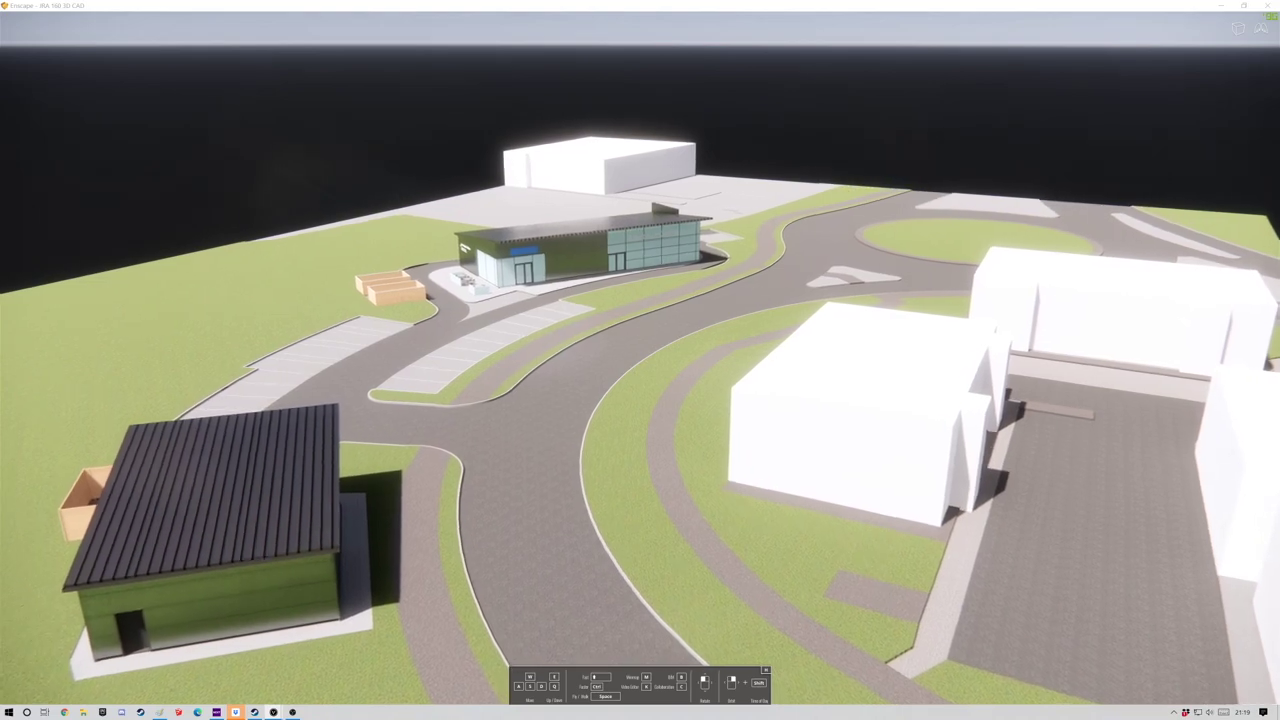
{"action": "right_click_drag", "start_coordinate": [705, 470], "coordinate": [700, 440]}
{"action": "key", "text": "w"}
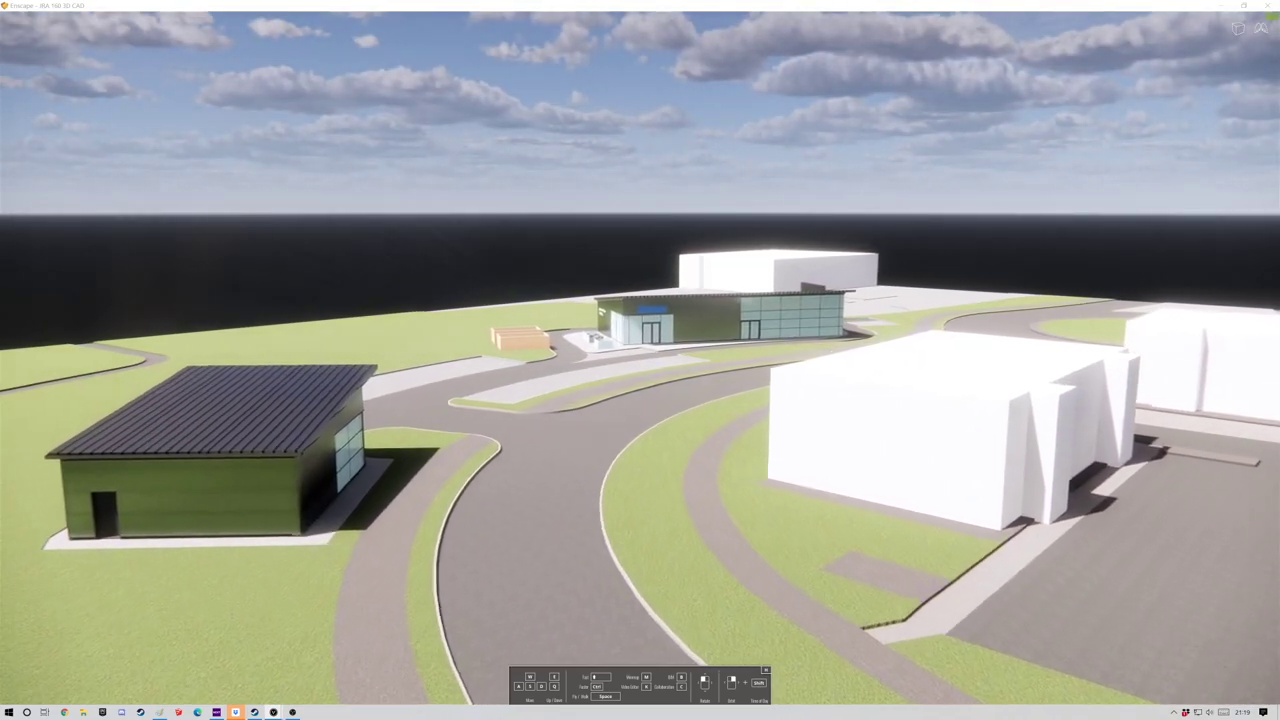
{"action": "right_click_drag", "start_coordinate": [510, 430], "coordinate": [580, 430], "text": "shift"}
{"action": "key", "text": "a"}
Tile the Enscape and Vectorworks windows side by side and synchronise their views, closing the floating Enscape palette.
{"action": "key", "text": "super+Right"}
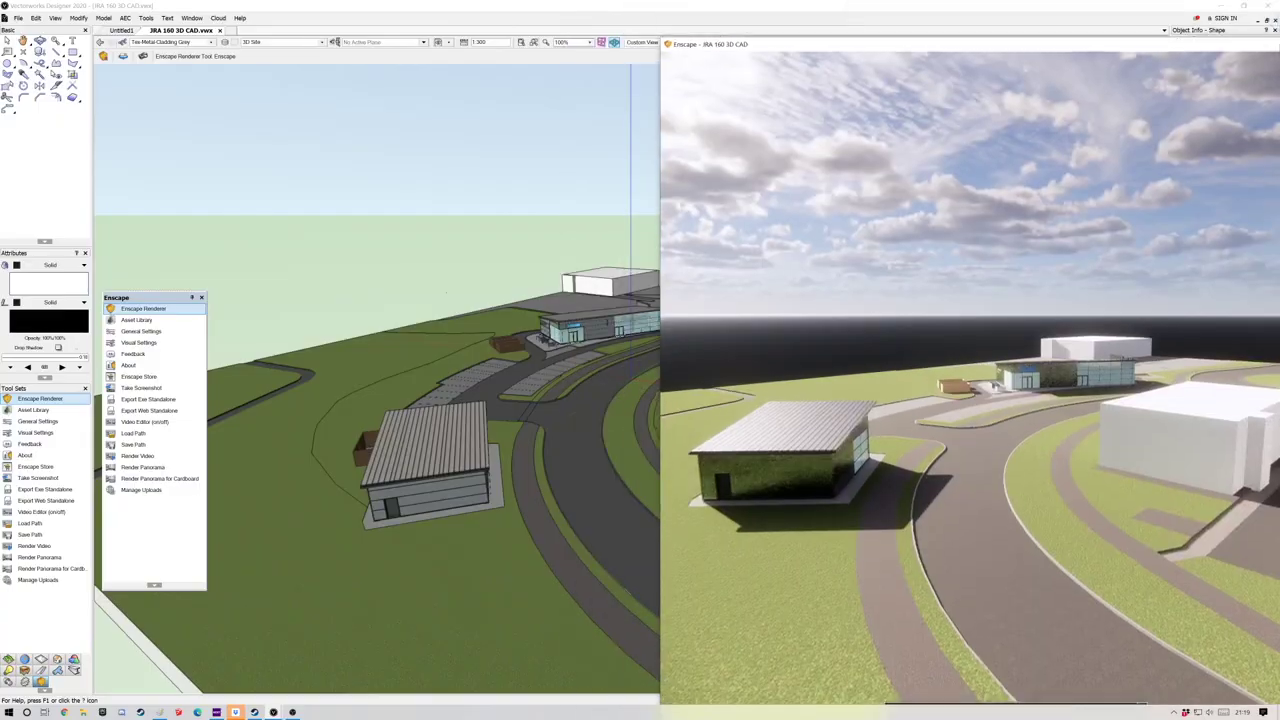
{"action": "left_click", "coordinate": [198, 170]}
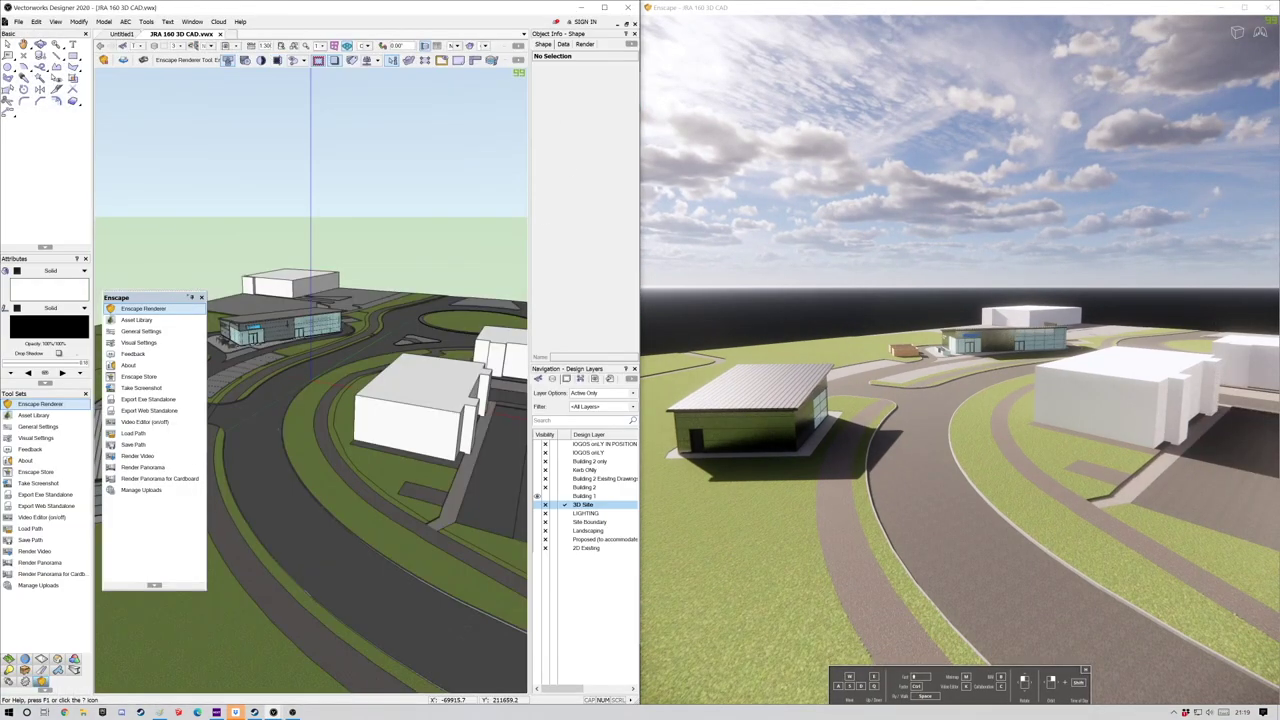
{"action": "left_click", "coordinate": [201, 298]}
{"action": "left_click", "coordinate": [122, 60]}
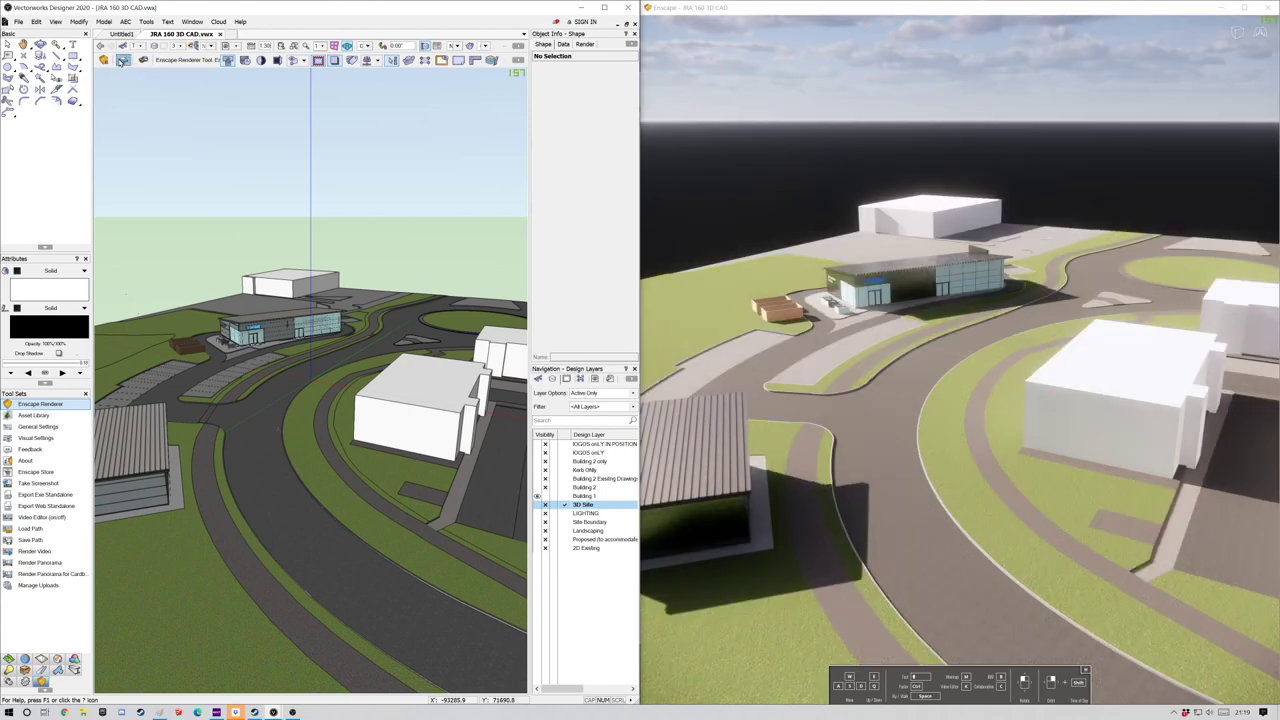
Detach the Visualization tool set as a floating palette, enlarge it and display its tools as icons.
{"action": "left_click", "coordinate": [10, 671]}
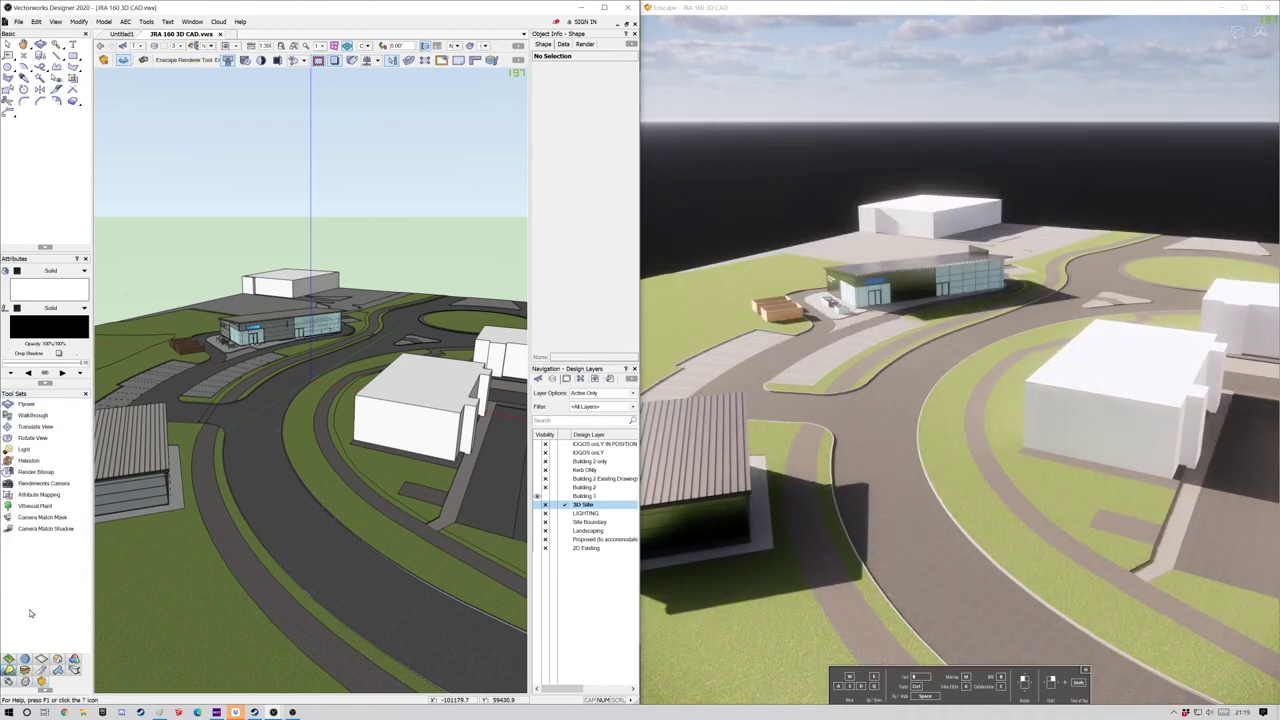
{"action": "left_click_drag", "start_coordinate": [10, 671], "coordinate": [133, 348]}
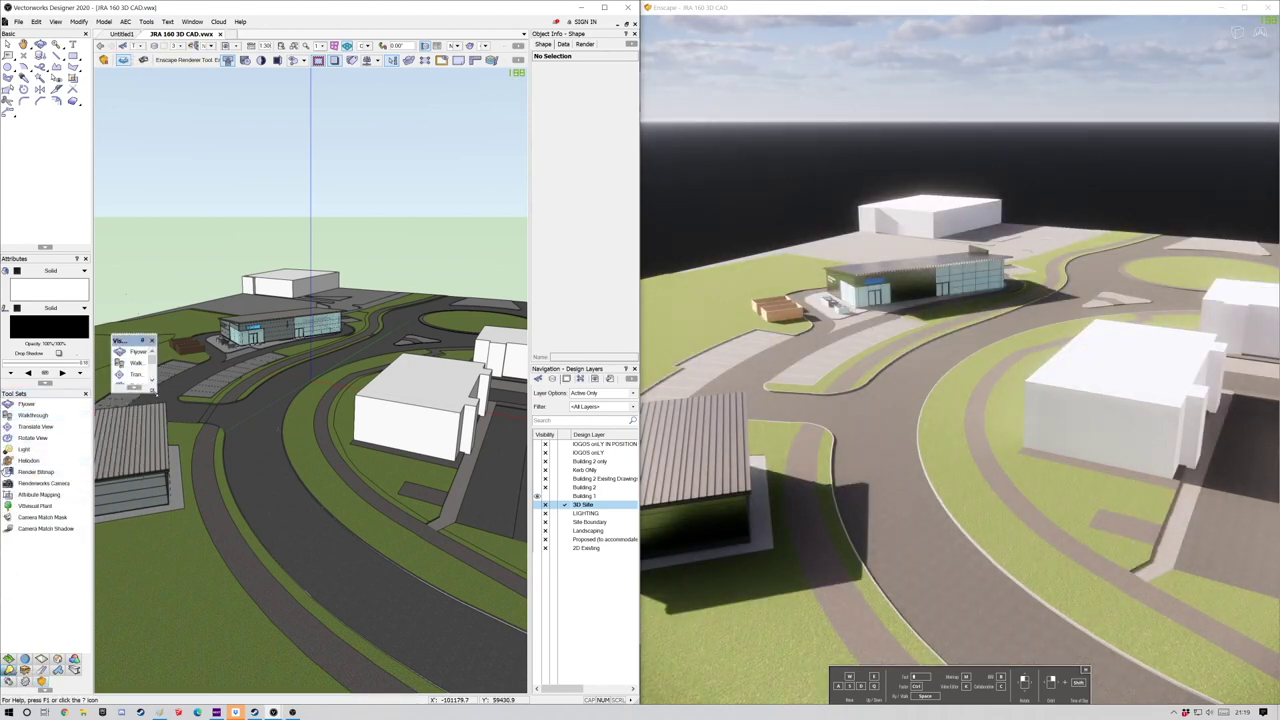
{"action": "left_click", "coordinate": [155, 559]}
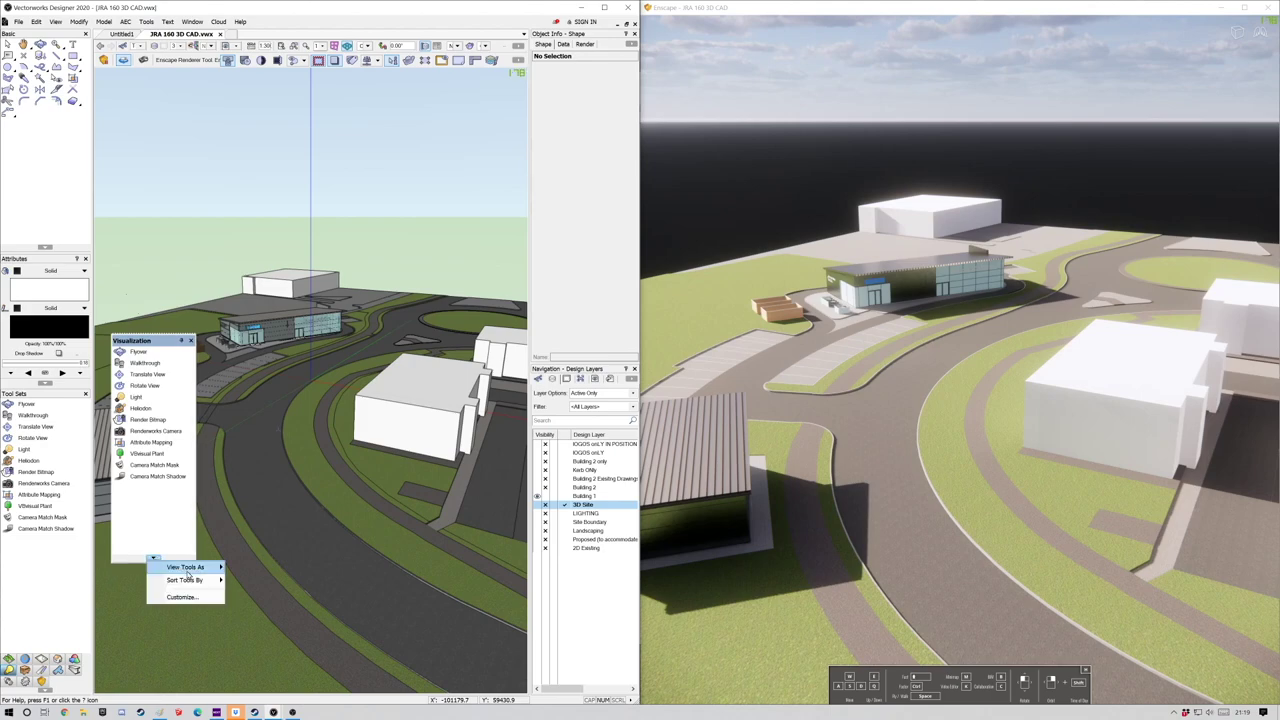
{"action": "mouse_move", "coordinate": [189, 566]}
{"action": "left_click", "coordinate": [255, 568]}
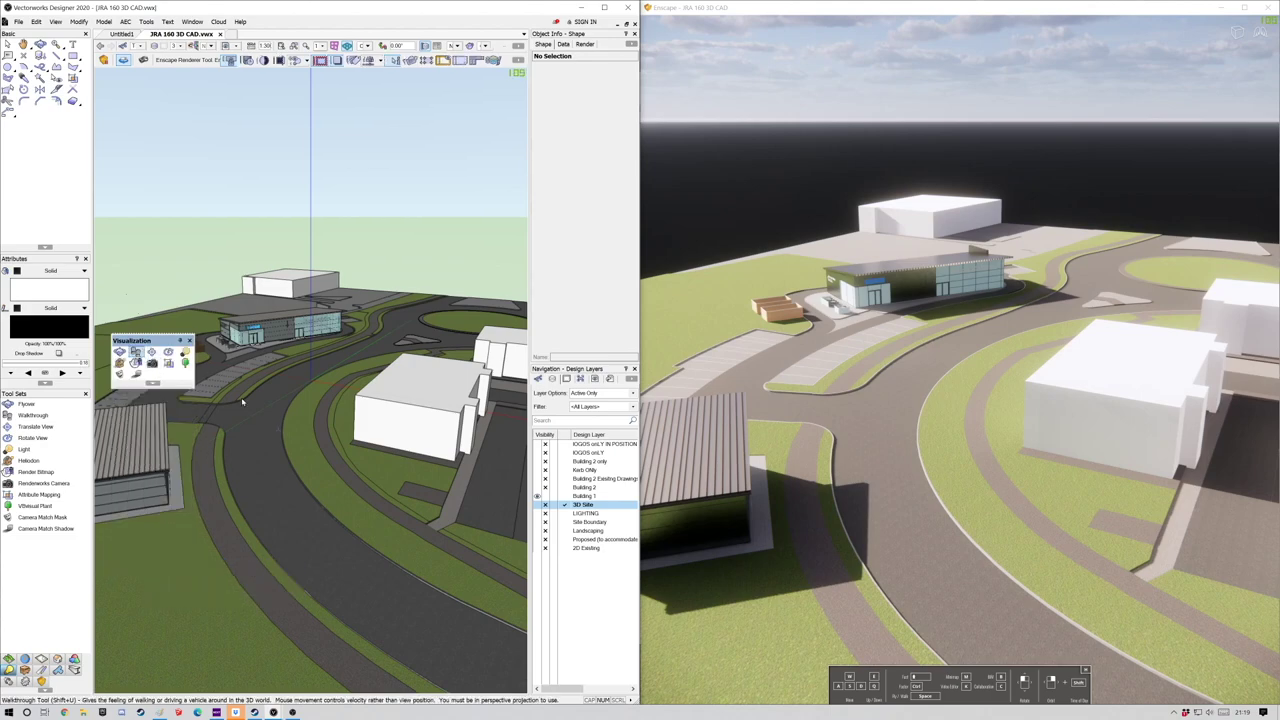
Walk towards the Greggs building with the Walkthrough tool and review its Gamer mode keyboard mappings.
{"action": "left_click", "coordinate": [136, 352]}
{"action": "left_click_drag", "start_coordinate": [294, 446], "coordinate": [296, 282]}
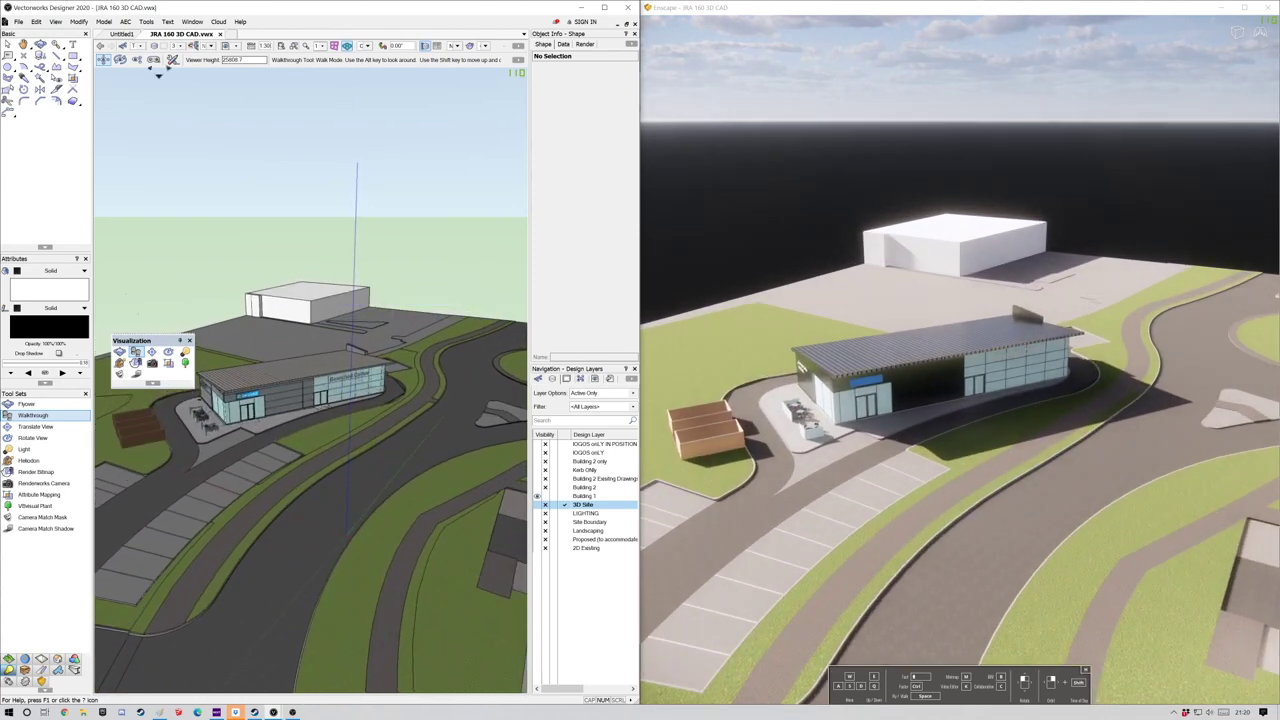
{"action": "left_click", "coordinate": [172, 59]}
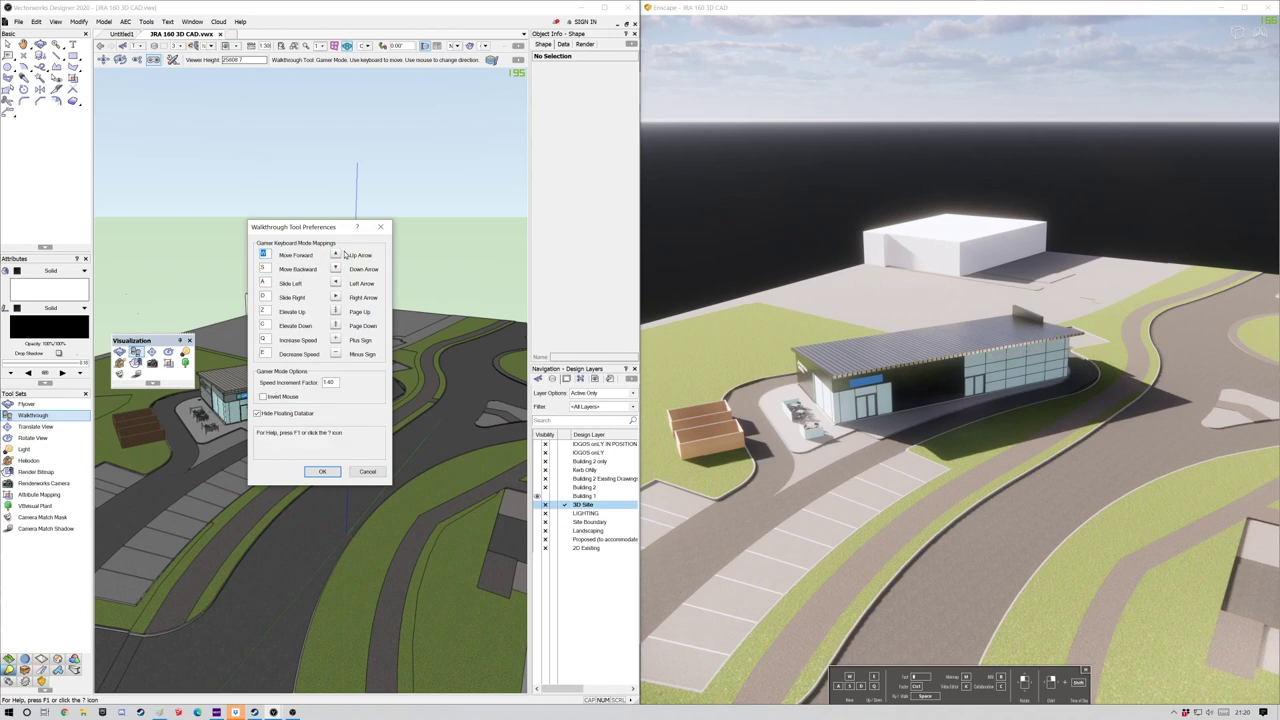
{"action": "left_click", "coordinate": [322, 472]}
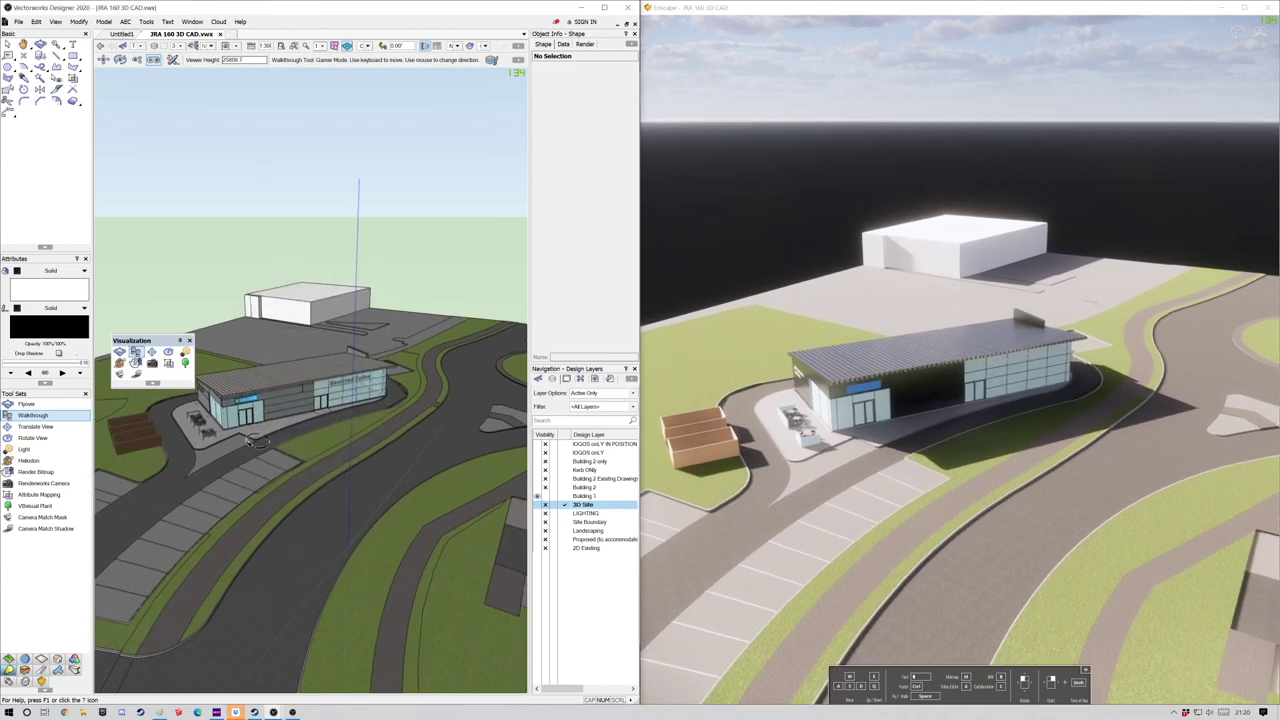
Move the synchronised view around the Greggs building in Gamer mode and down to near road level.
{"action": "key", "text": "w"}
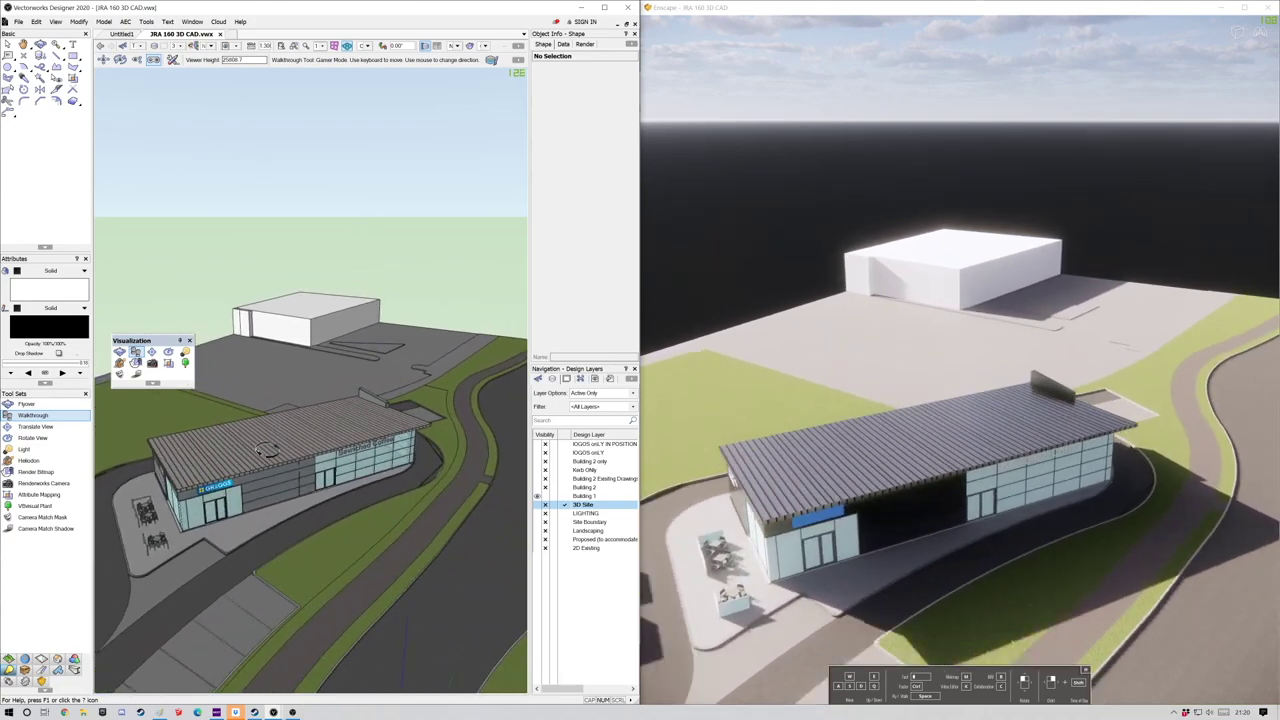
{"action": "key", "text": "s"}
{"action": "key", "text": "w"}
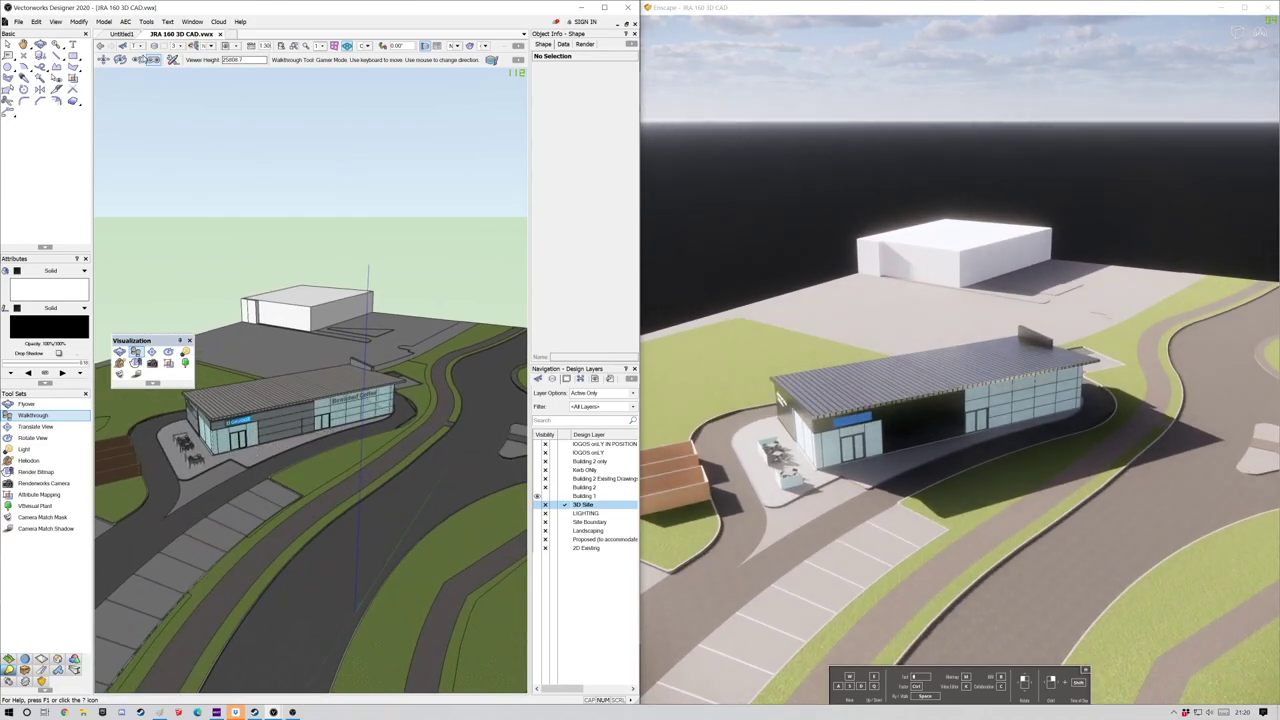
{"action": "left_click_drag", "start_coordinate": [304, 420], "coordinate": [303, 472]}
Return to the Selection tool and filter the document's classes by "glass".
{"action": "left_click", "coordinate": [7, 45]}
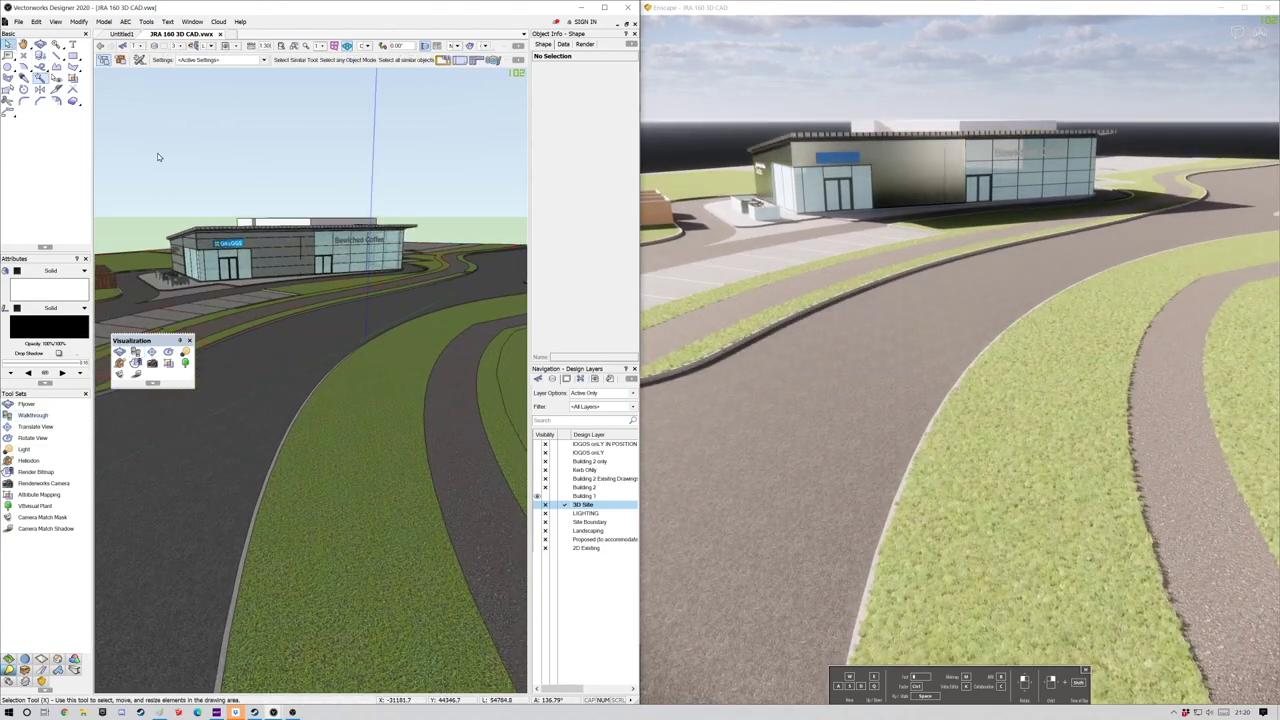
{"action": "left_click", "coordinate": [540, 381]}
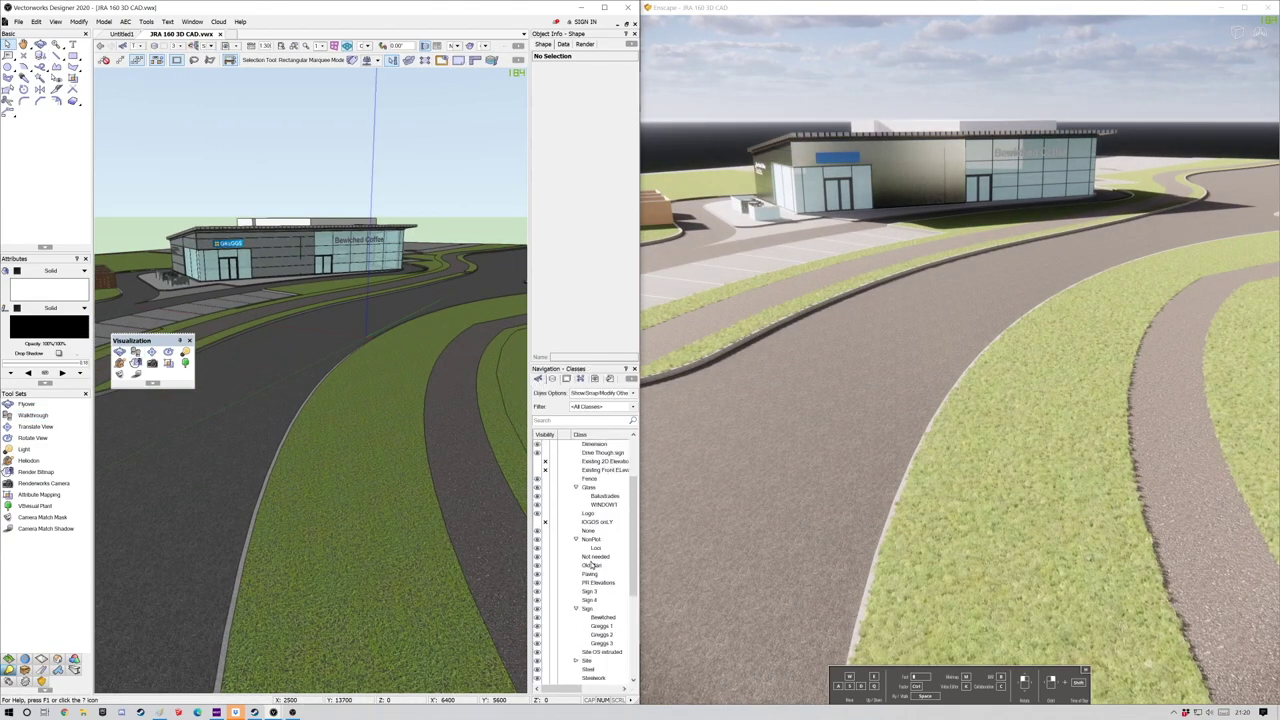
{"action": "scroll", "coordinate": [589, 452], "scroll_direction": "down", "scroll_amount": 2}
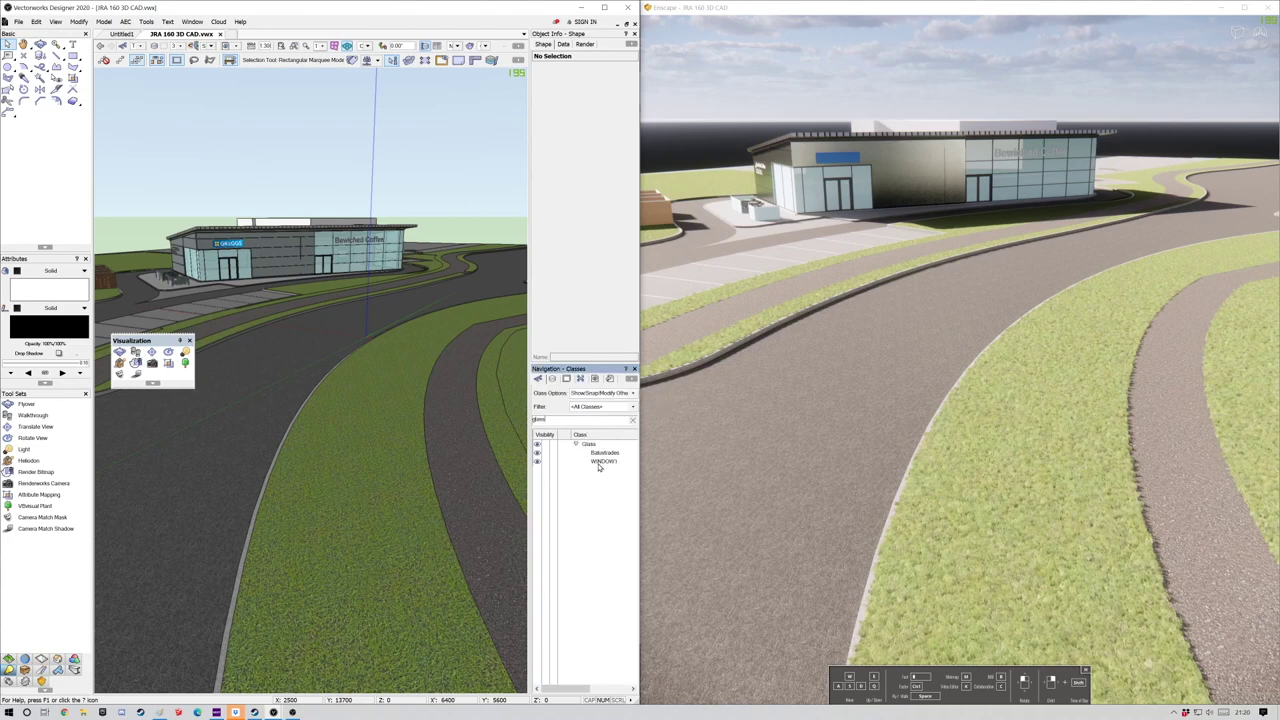
Set the object texture of the window class under Glass to Glass Clear RT and inspect the glazing in the render.
{"action": "right_click", "coordinate": [592, 468]}
{"action": "left_click", "coordinate": [593, 461]}
{"action": "right_click", "coordinate": [596, 462]}
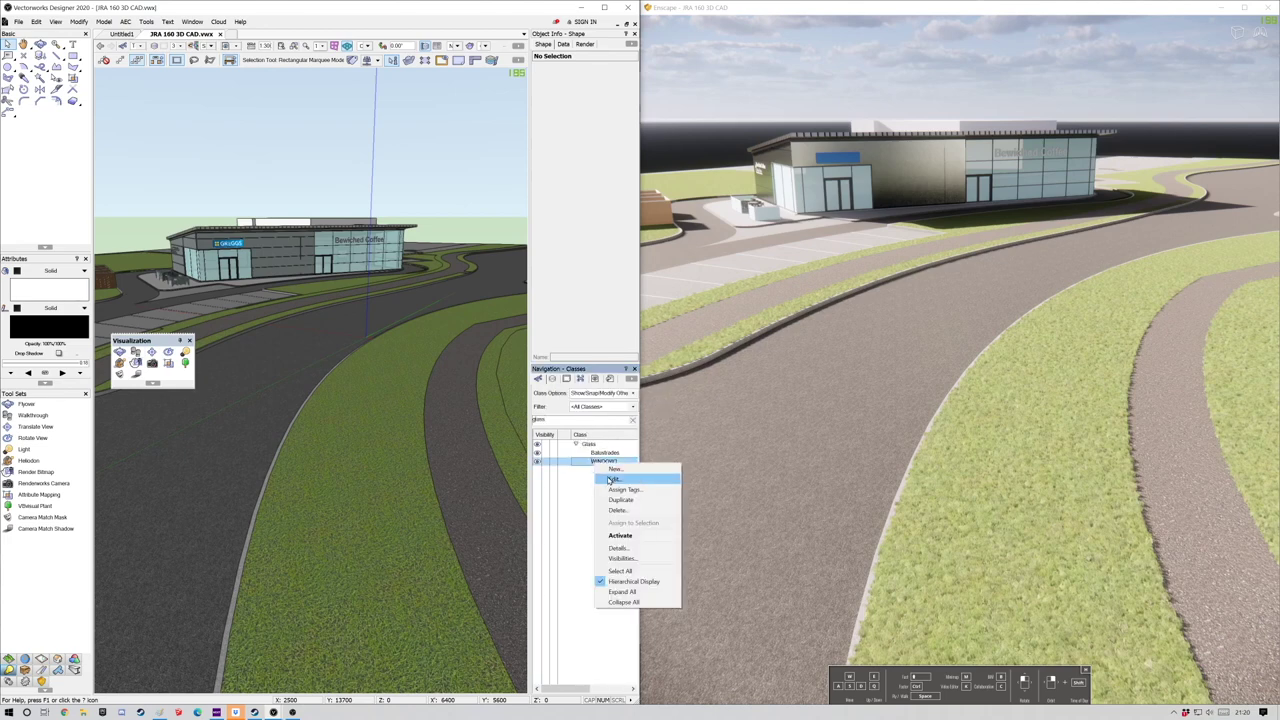
{"action": "left_click", "coordinate": [609, 478]}
{"action": "left_click_drag", "start_coordinate": [657, 220], "coordinate": [613, 222]}
{"action": "left_click", "coordinate": [398, 258]}
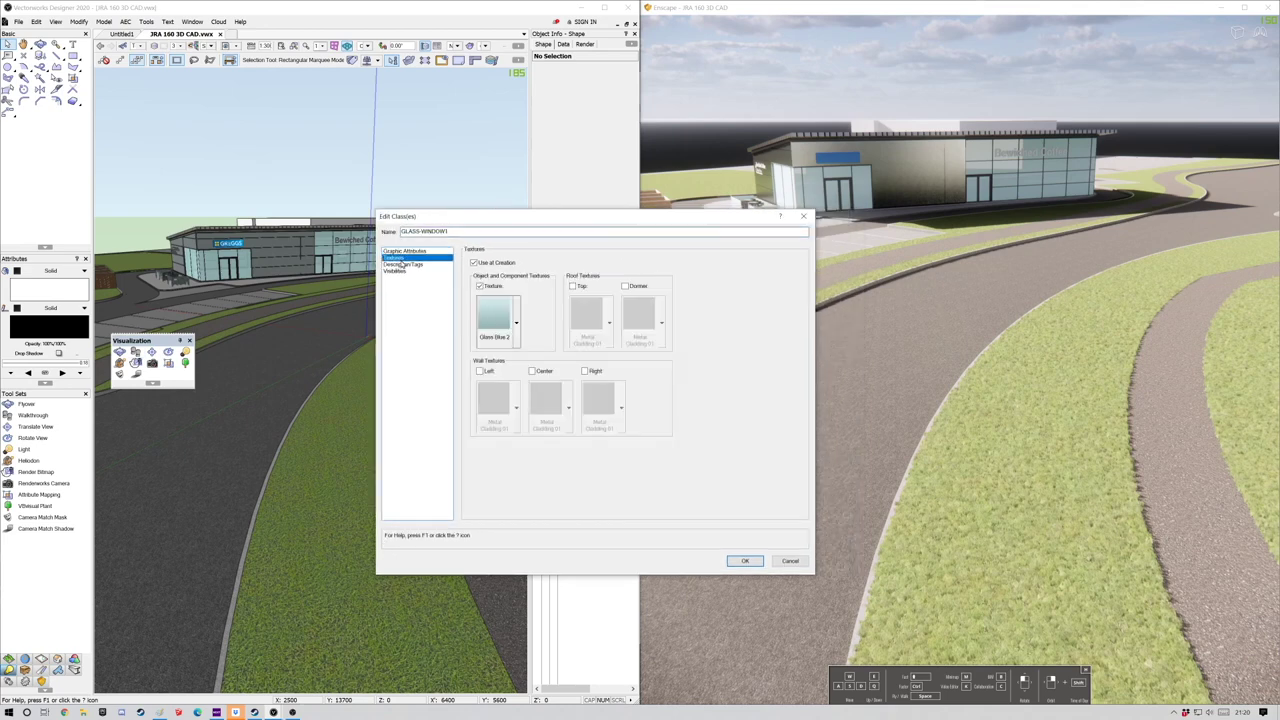
{"action": "left_click", "coordinate": [516, 323]}
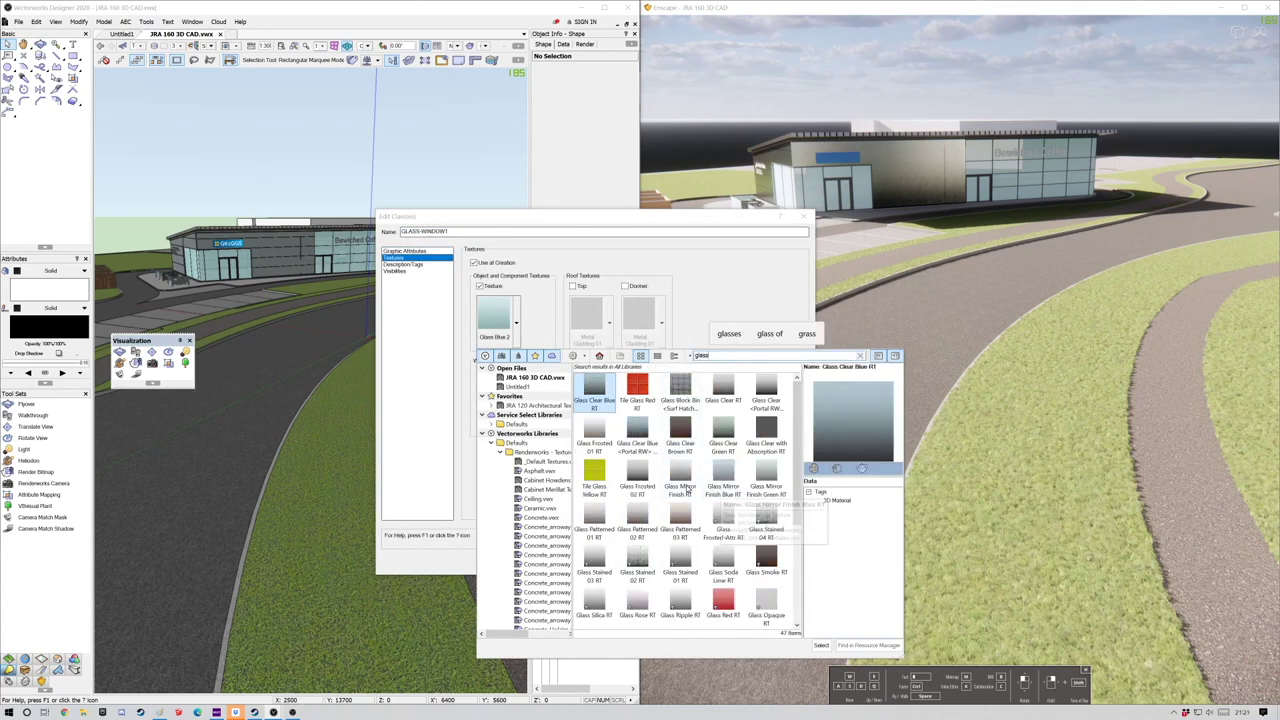
{"action": "double_click", "coordinate": [727, 390]}
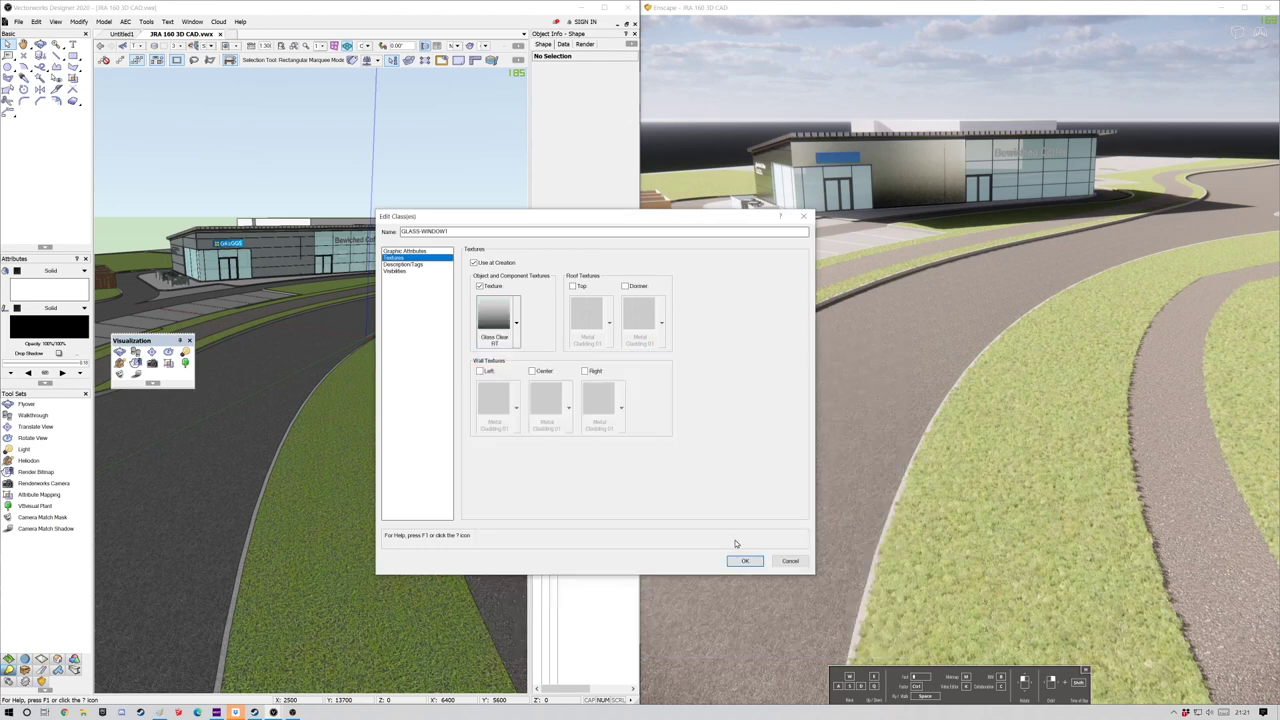
{"action": "left_click", "coordinate": [740, 558]}
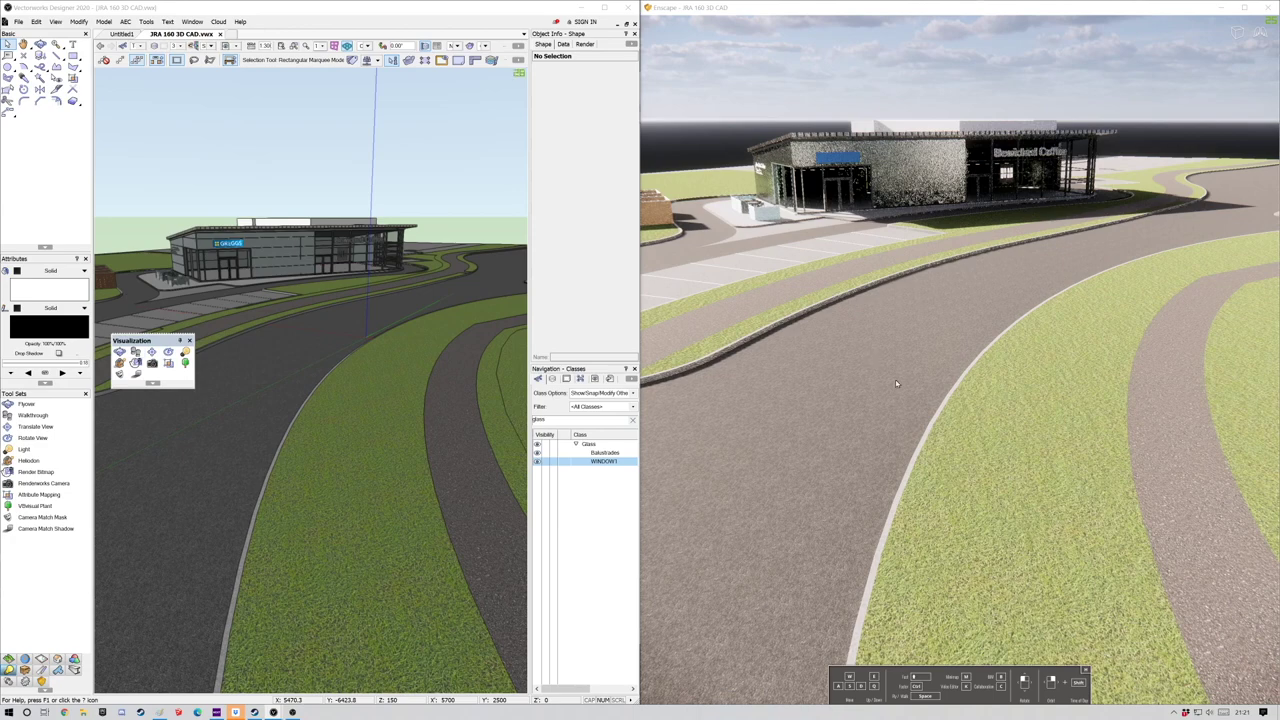
{"action": "right_click", "coordinate": [942, 377]}
{"action": "left_click", "coordinate": [961, 394]}
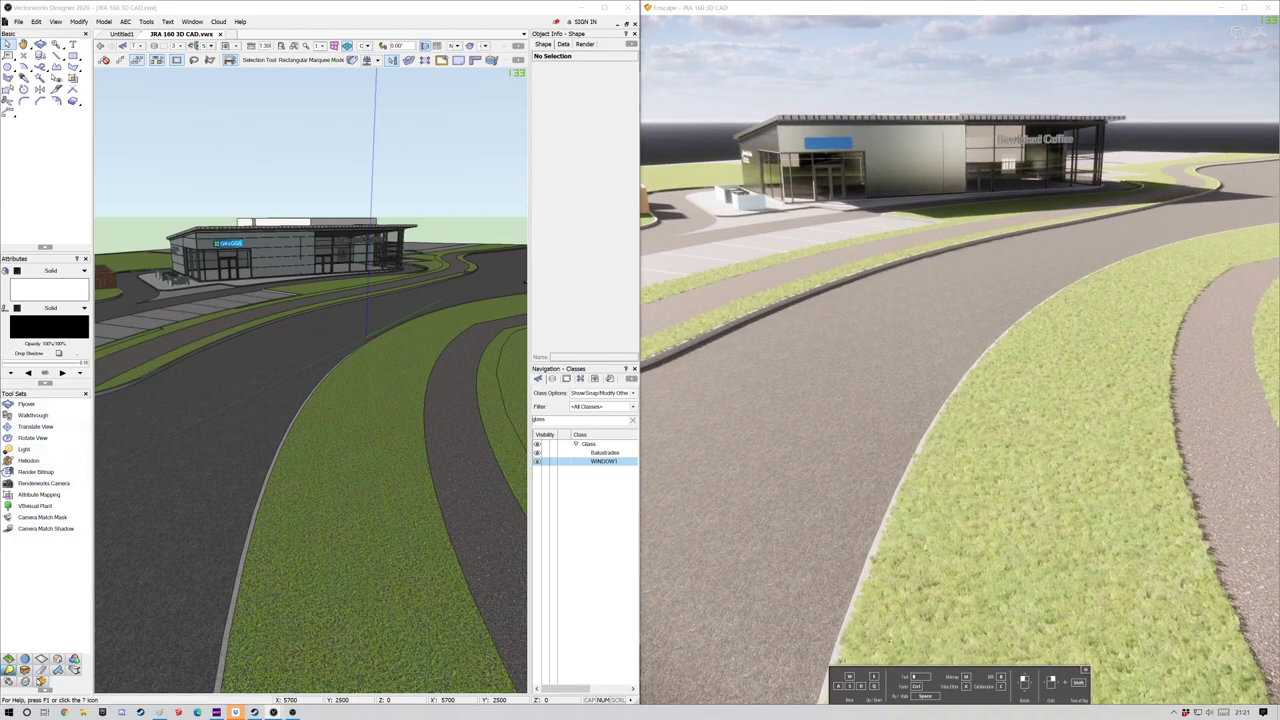
Review the Customization, Input, Devices, Performance, Network, Preferences and Settings Management pages of Enscape's General Settings.
{"action": "left_click", "coordinate": [41, 681]}
{"action": "left_click", "coordinate": [38, 426]}
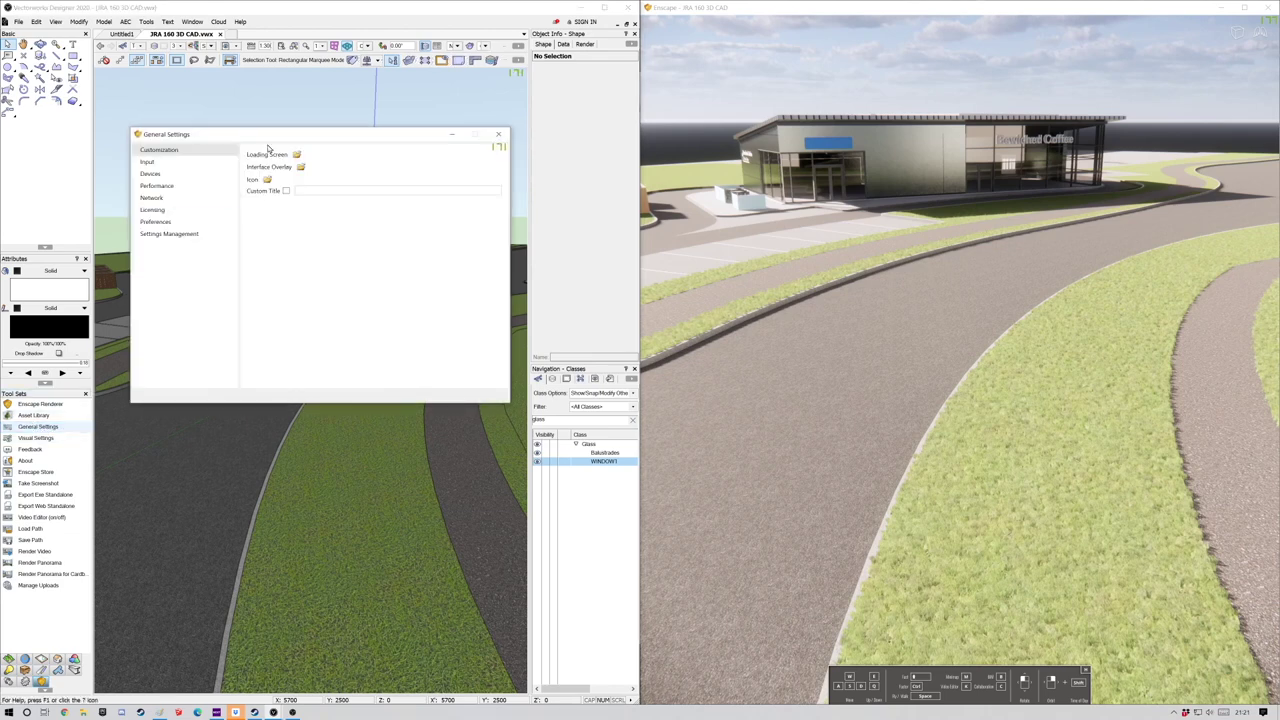
{"action": "left_click", "coordinate": [147, 162]}
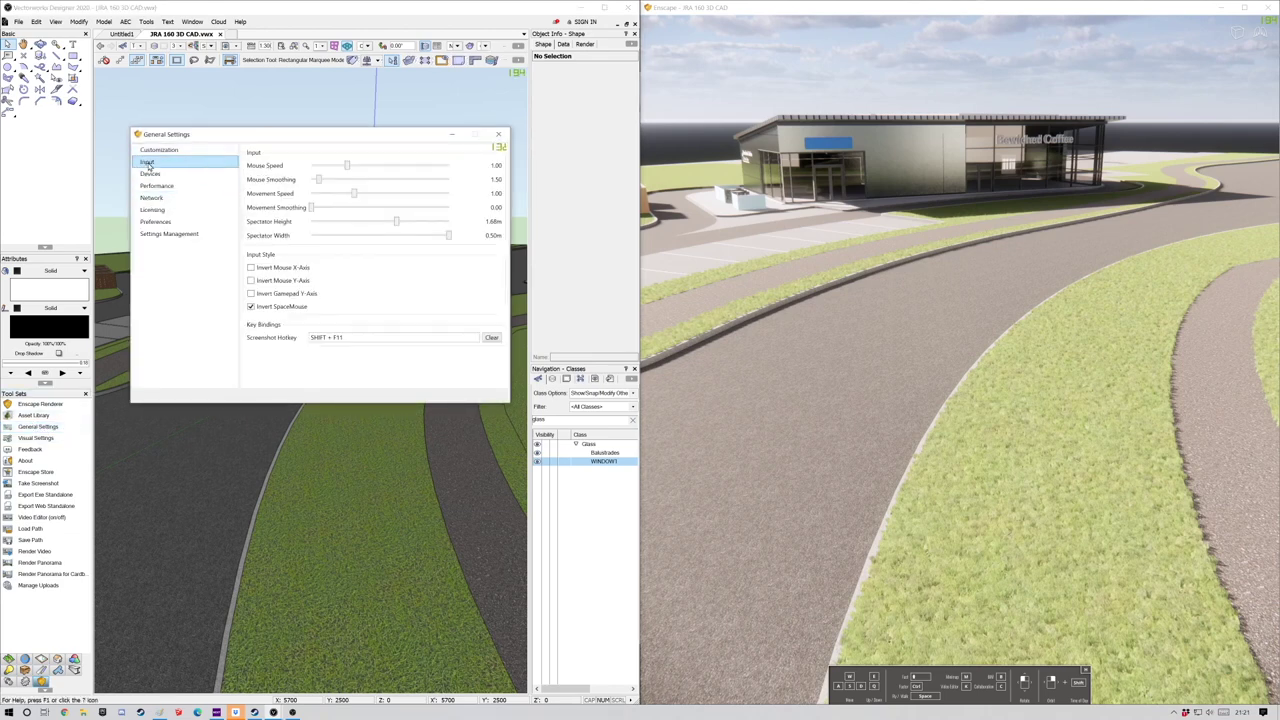
{"action": "left_click", "coordinate": [150, 174]}
{"action": "left_click", "coordinate": [156, 186]}
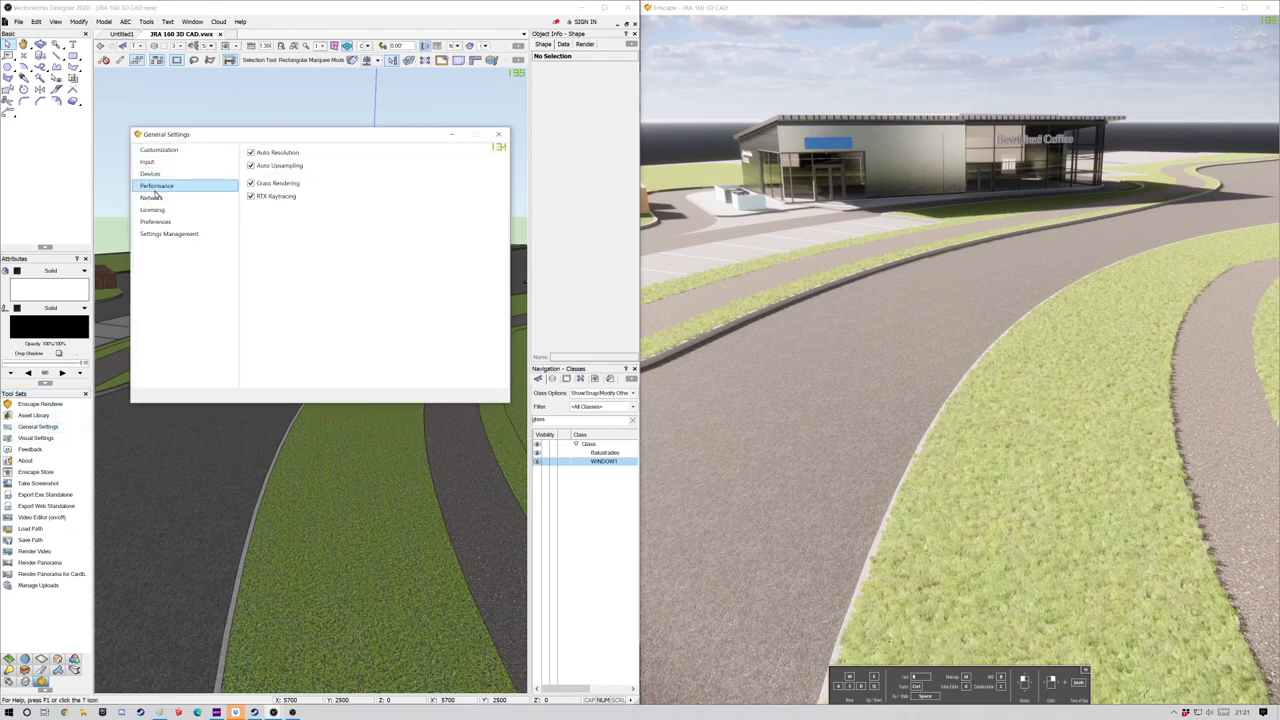
{"action": "left_click", "coordinate": [151, 198]}
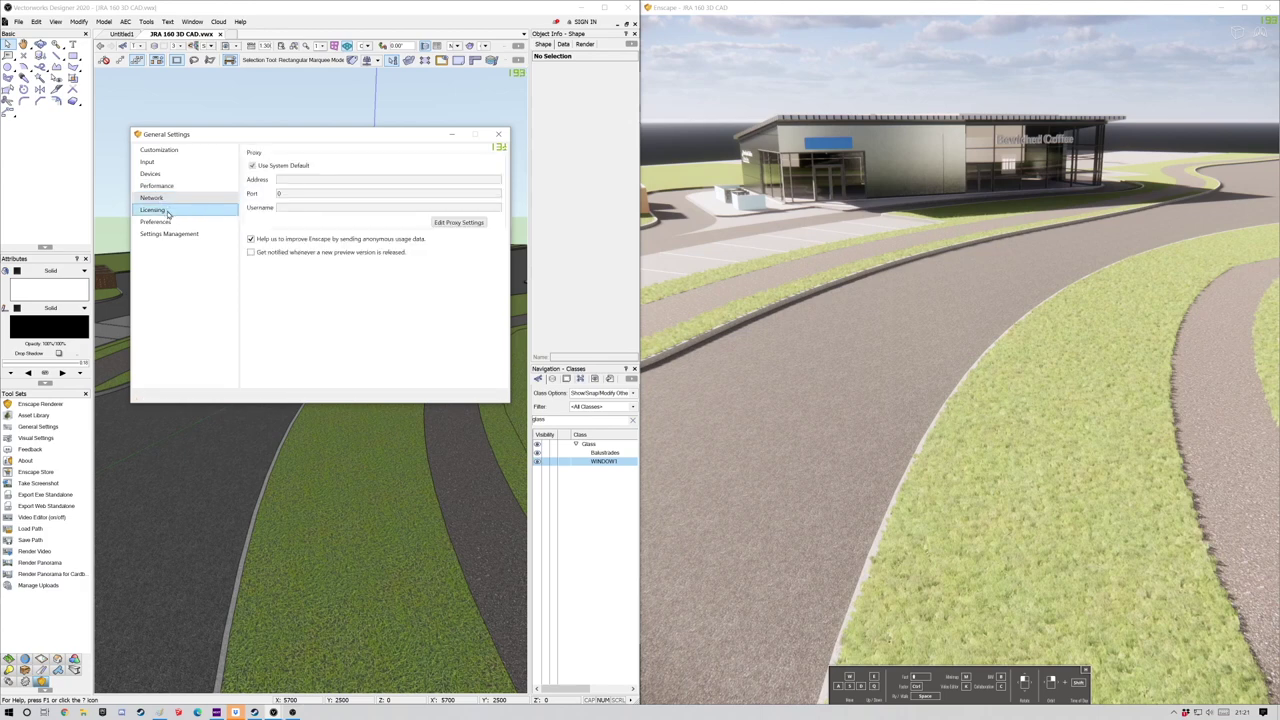
{"action": "left_click", "coordinate": [166, 223]}
{"action": "left_click", "coordinate": [165, 236]}
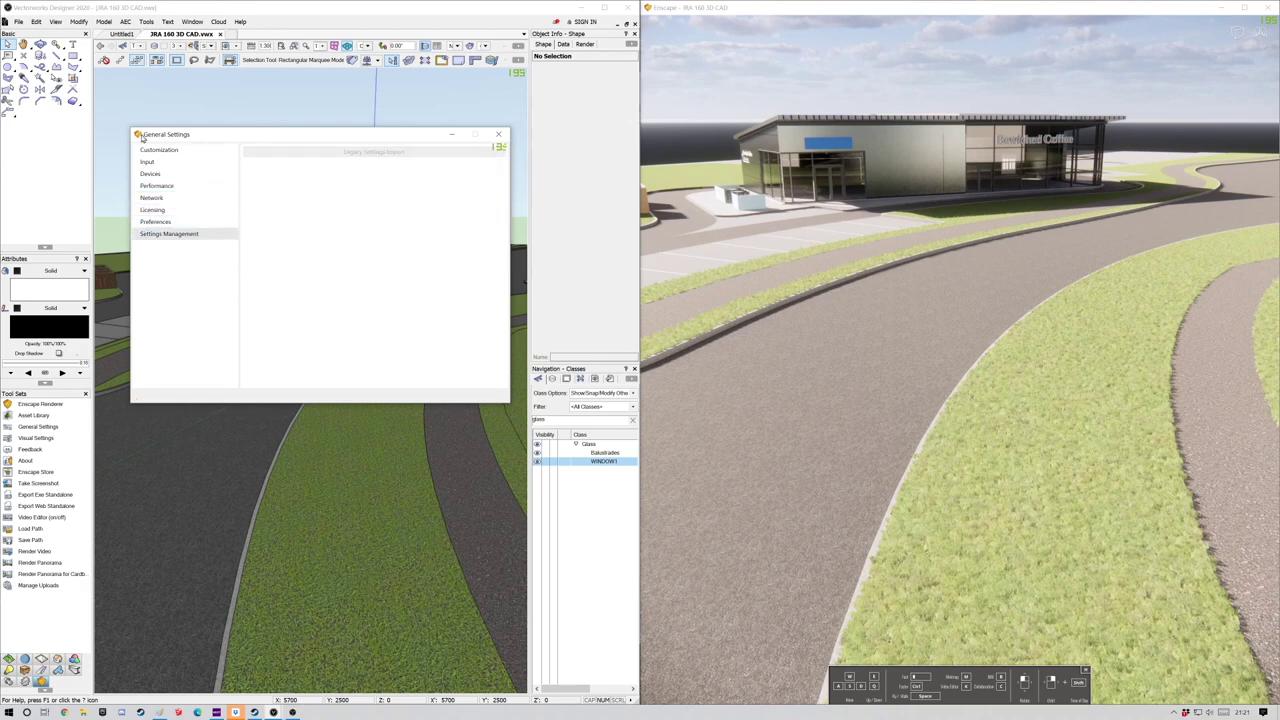
{"action": "left_click", "coordinate": [495, 134]}
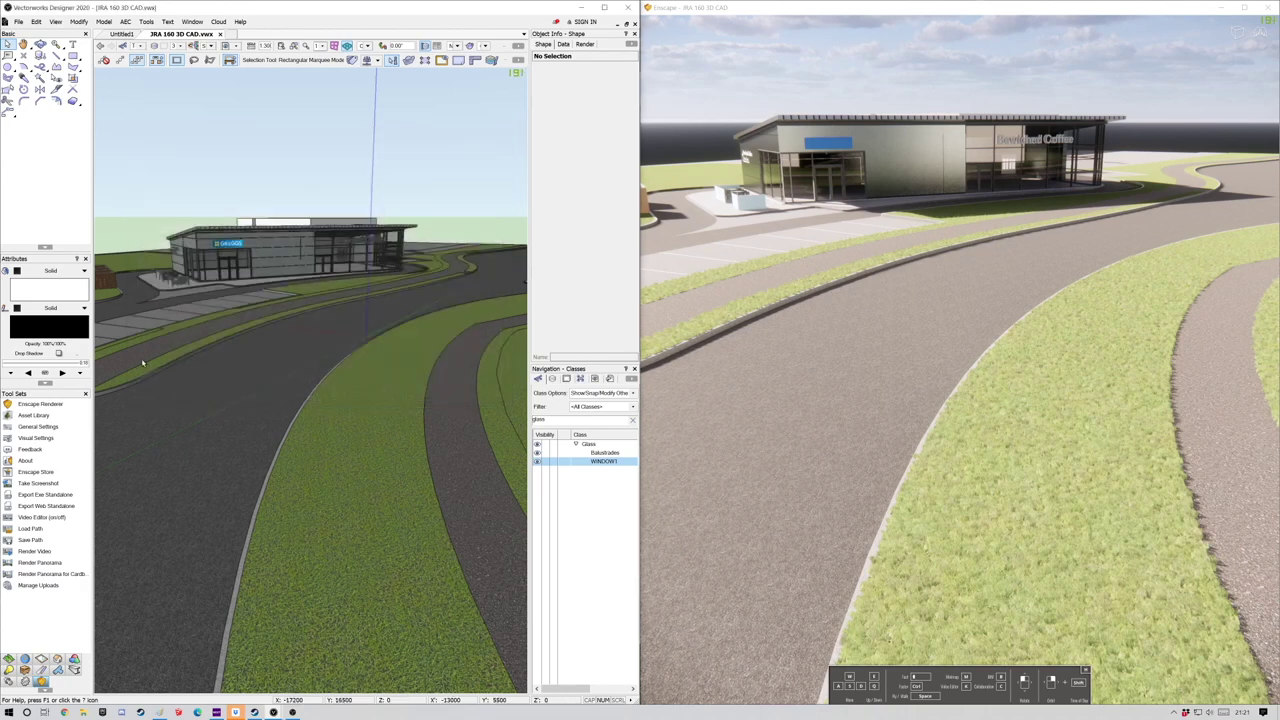
Pick the Aspen Tree from the asset library's Vegetation category and switch the drawing to Top/Plan view.
{"action": "left_click", "coordinate": [34, 415]}
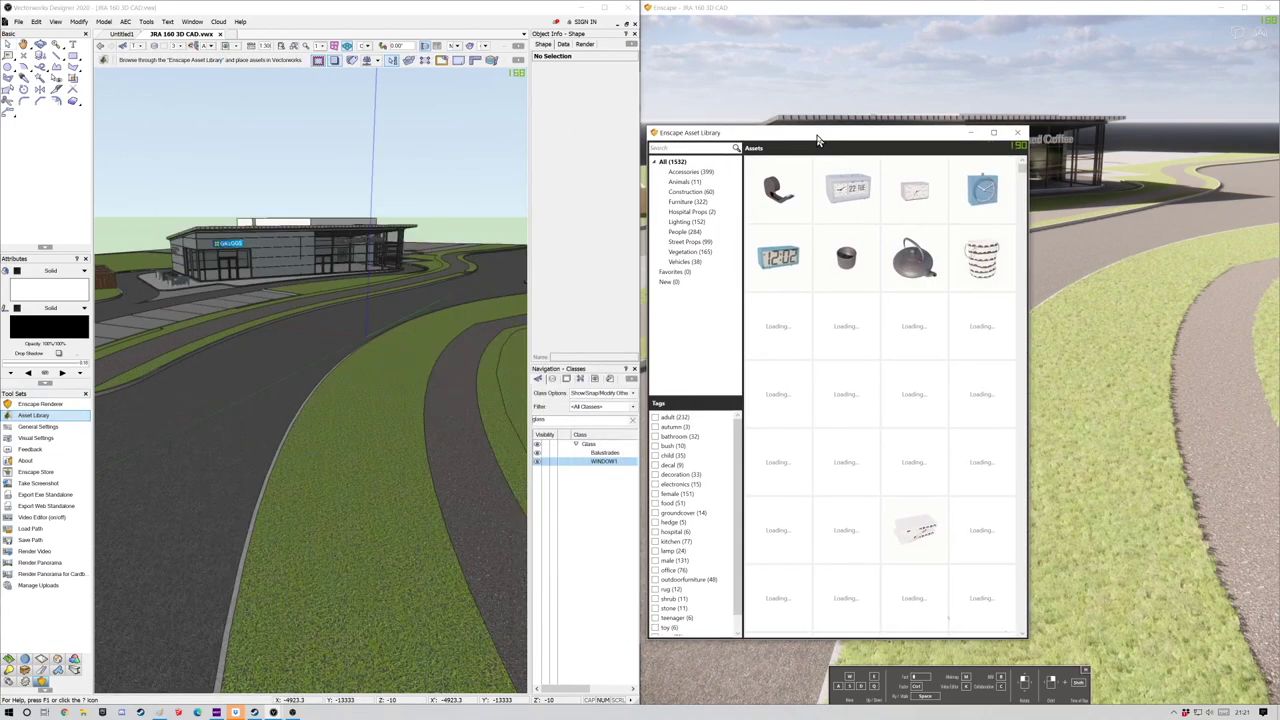
{"action": "left_click_drag", "start_coordinate": [817, 140], "coordinate": [855, 139]}
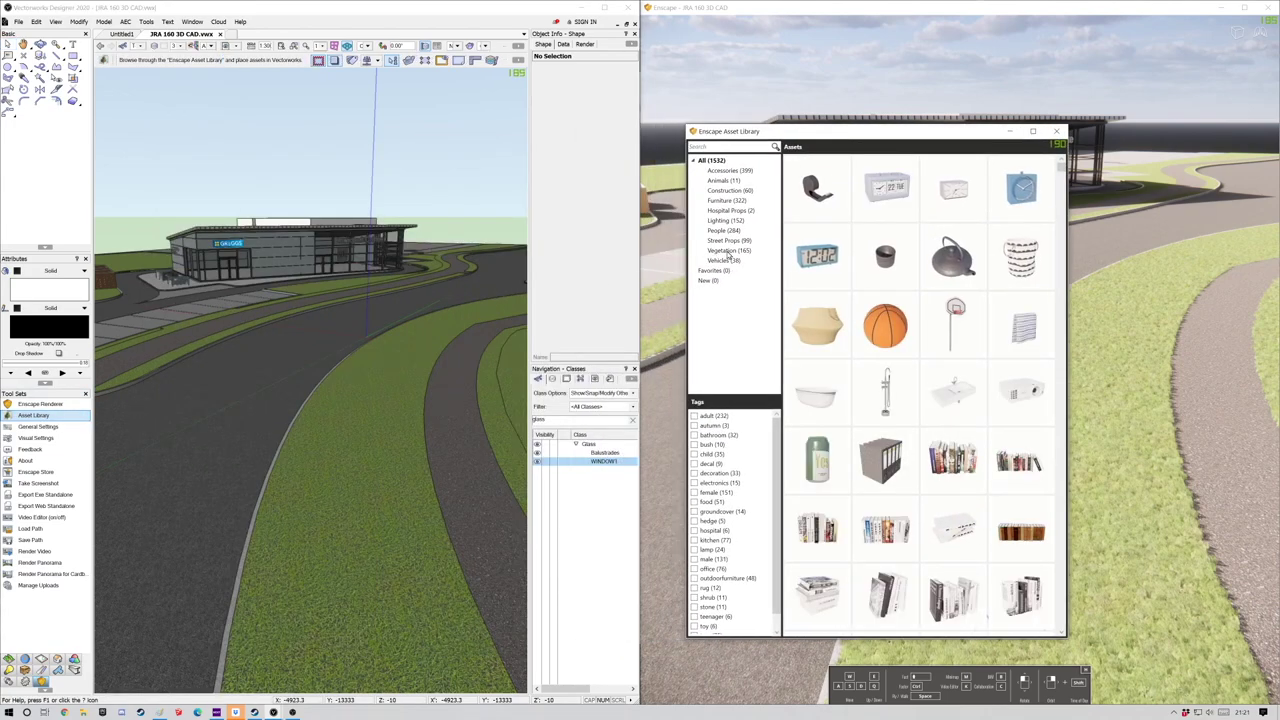
{"action": "left_click", "coordinate": [729, 252]}
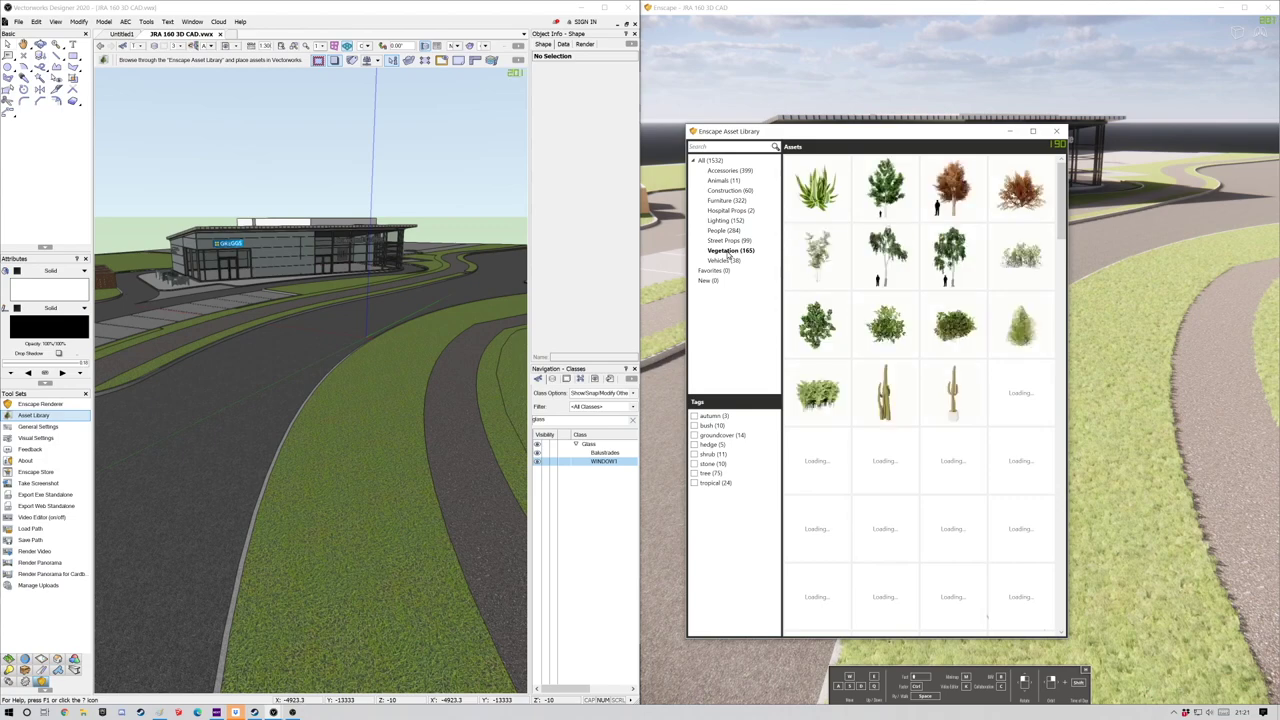
{"action": "scroll", "coordinate": [100, 380], "scroll_direction": "down", "scroll_amount": 2}
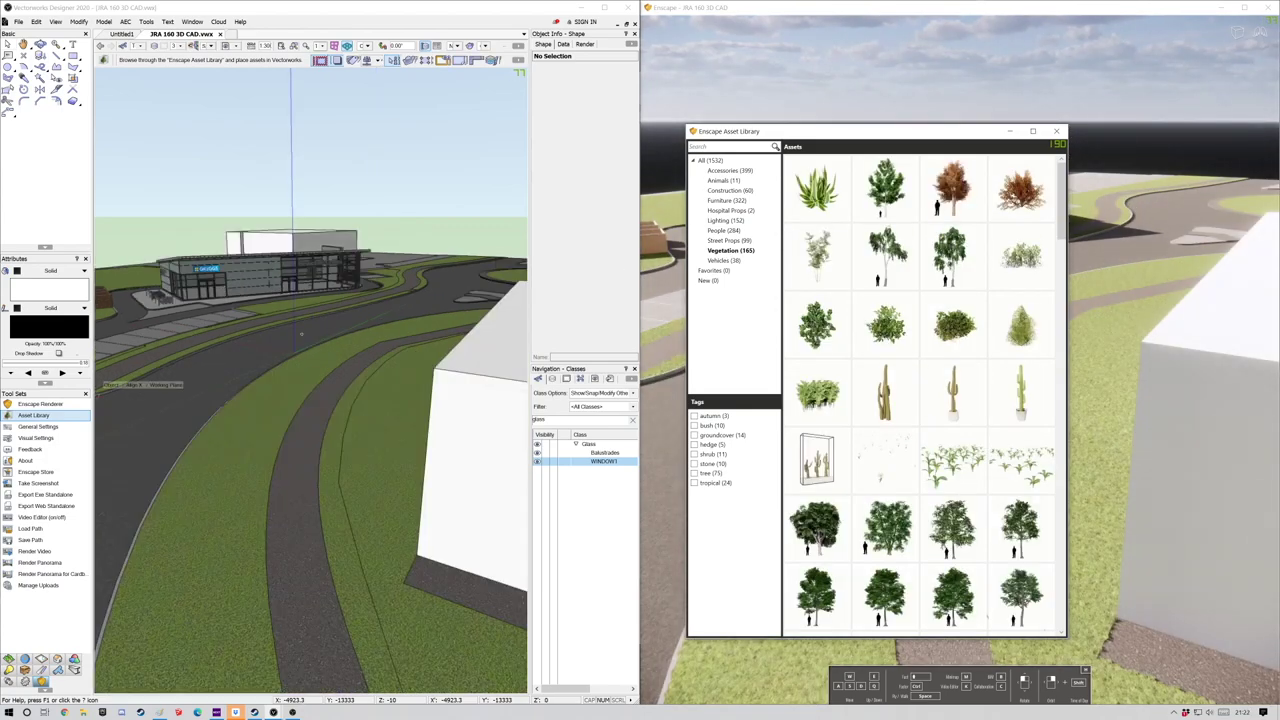
{"action": "middle_click_drag", "start_coordinate": [301, 334], "coordinate": [477, 451]}
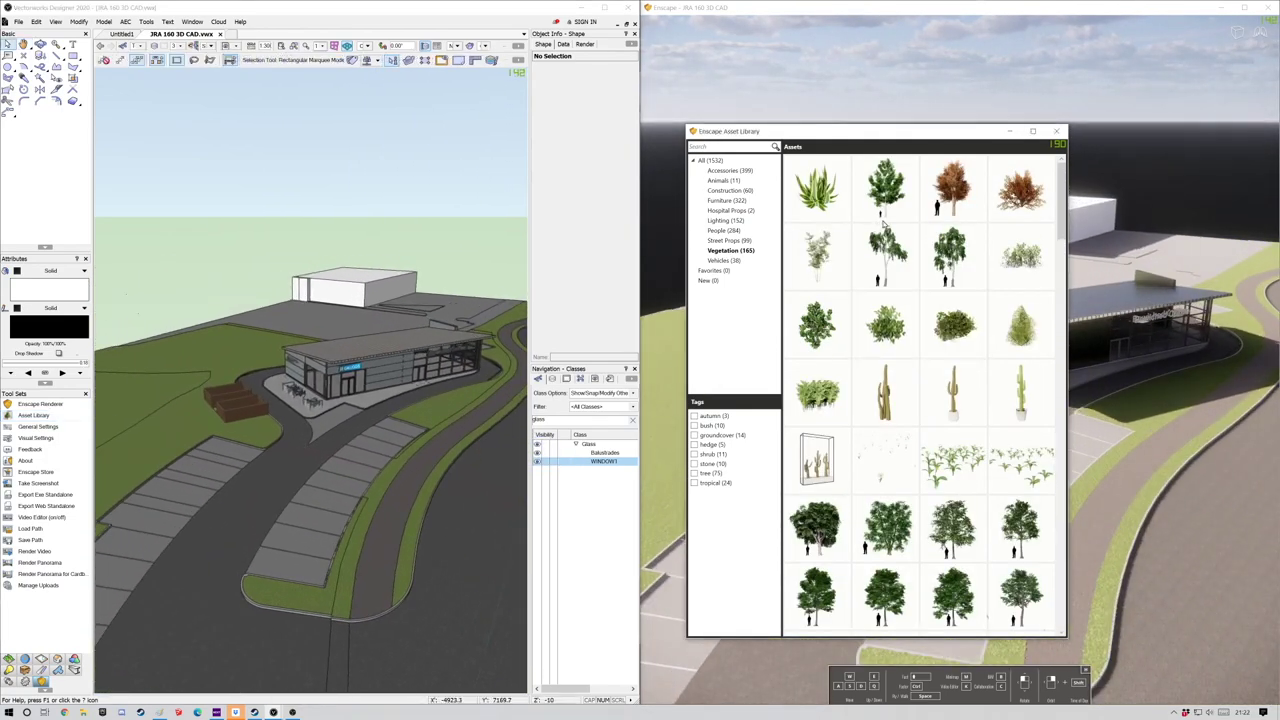
{"action": "left_click", "coordinate": [884, 220]}
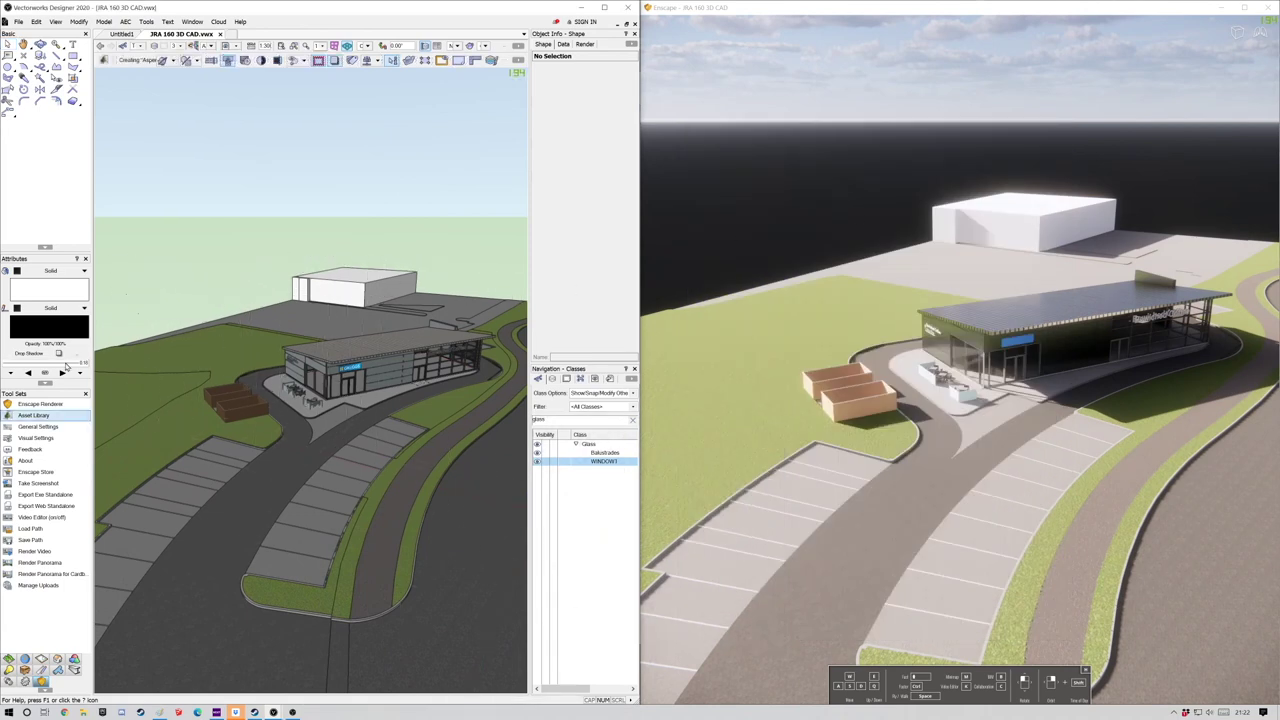
{"action": "scroll", "coordinate": [135, 372], "scroll_direction": "down", "scroll_amount": 3}
{"action": "key", "text": "ctrl+5"}
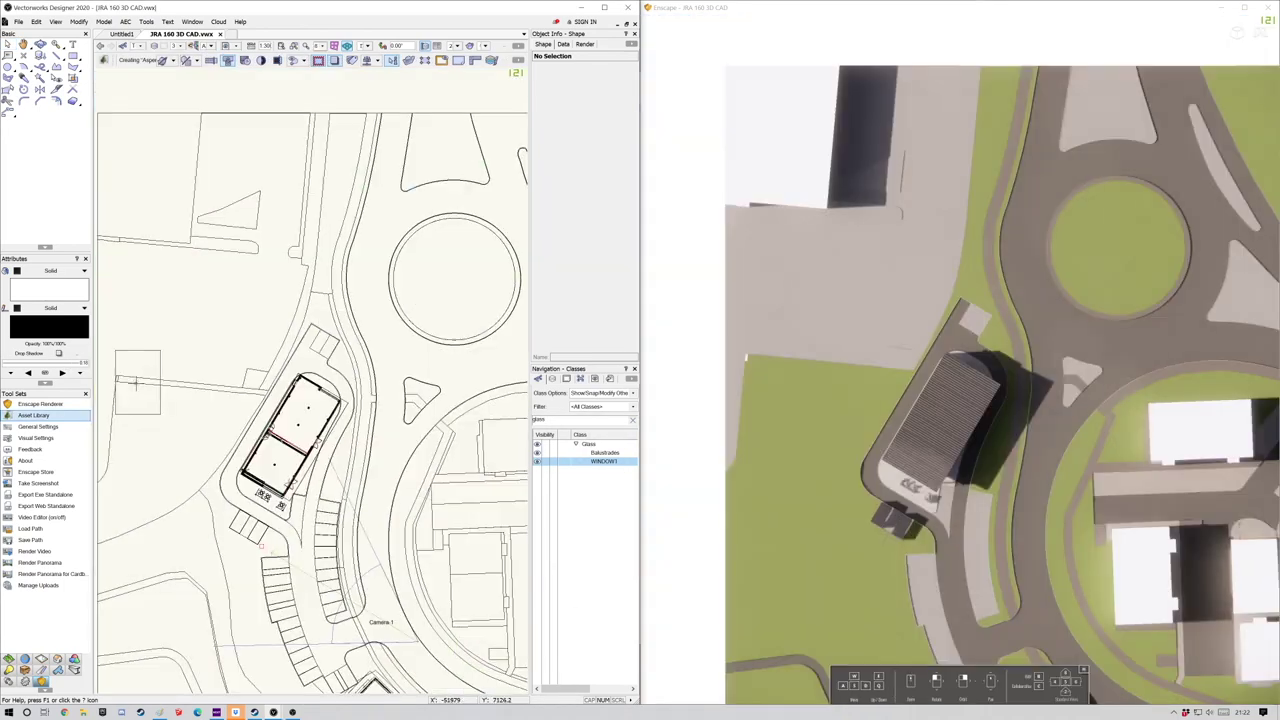
Place four Aspen Trees in a line along the grass southwest of the Greggs building, varying their rotation.
{"action": "left_click", "coordinate": [214, 516]}
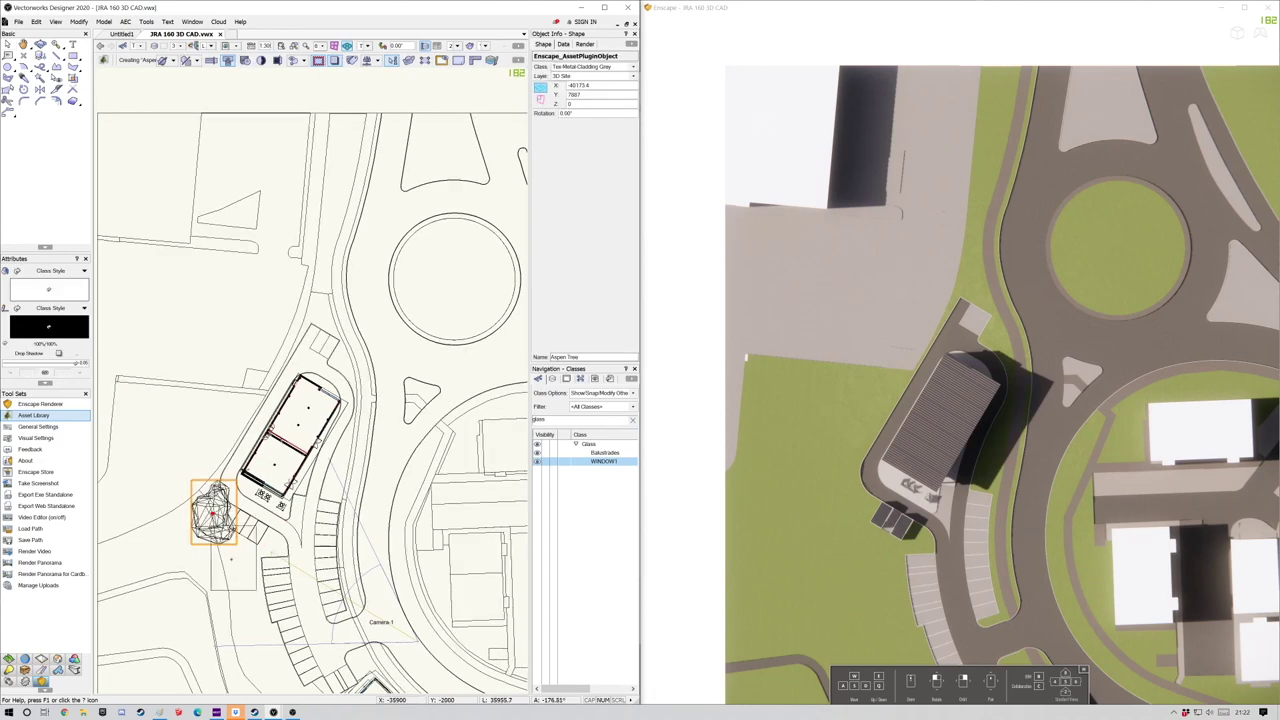
{"action": "left_click", "coordinate": [234, 563]}
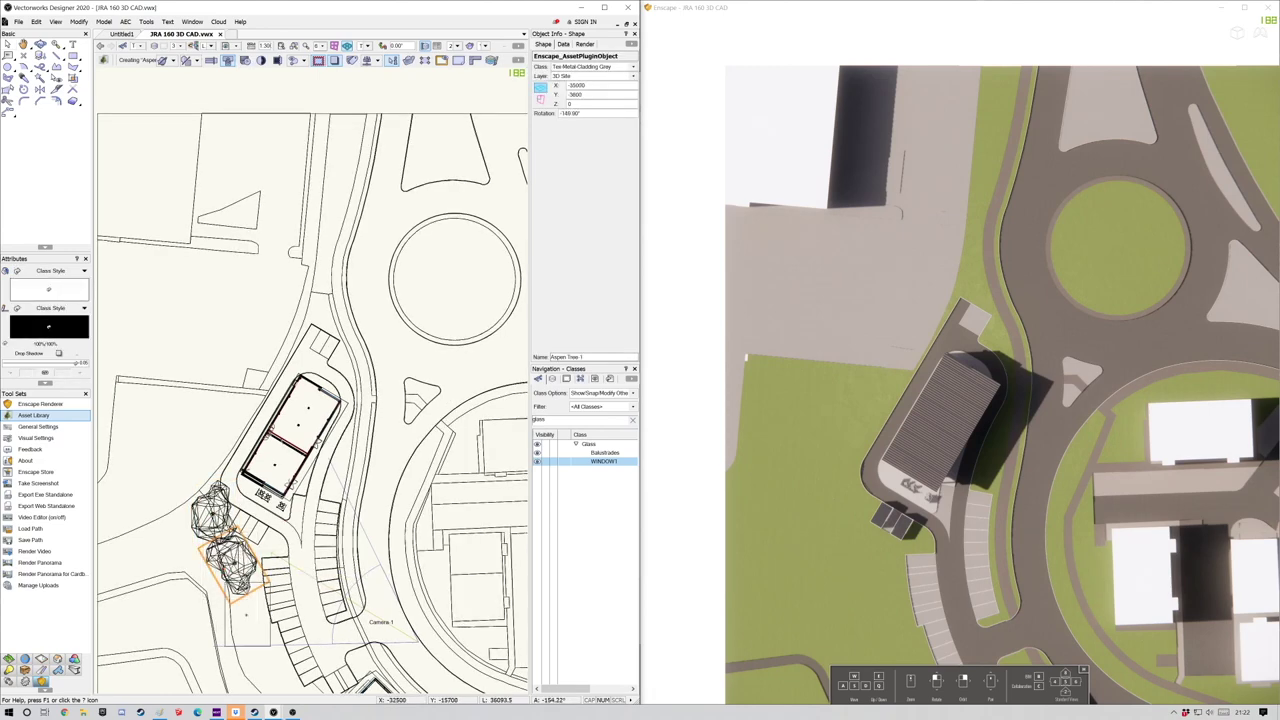
{"action": "left_click", "coordinate": [257, 655]}
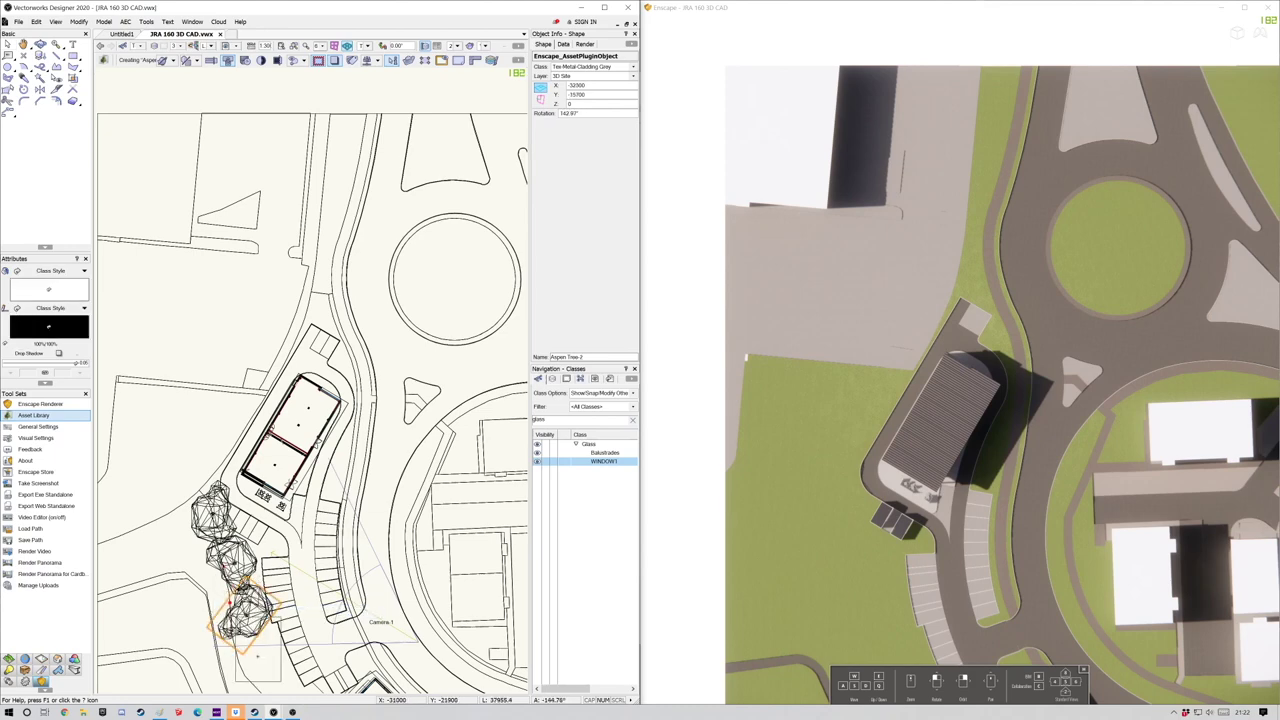
{"action": "left_click", "coordinate": [260, 660]}
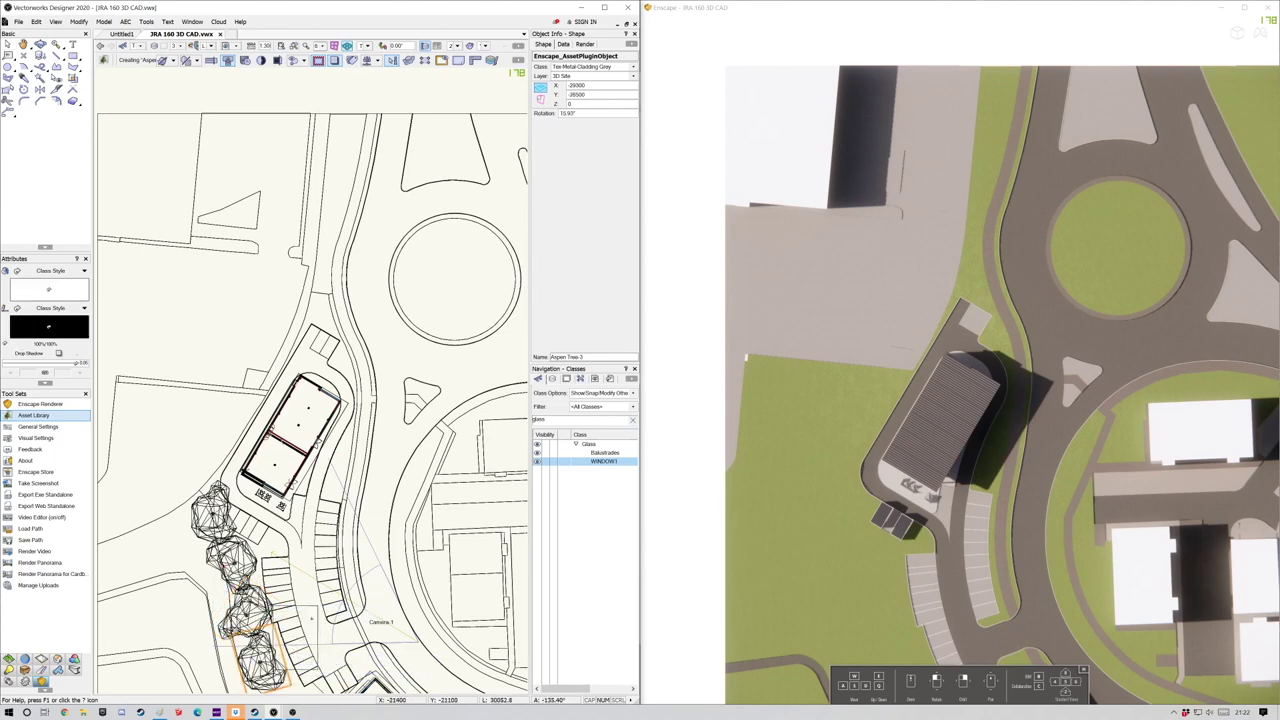
{"action": "left_click", "coordinate": [8, 45]}
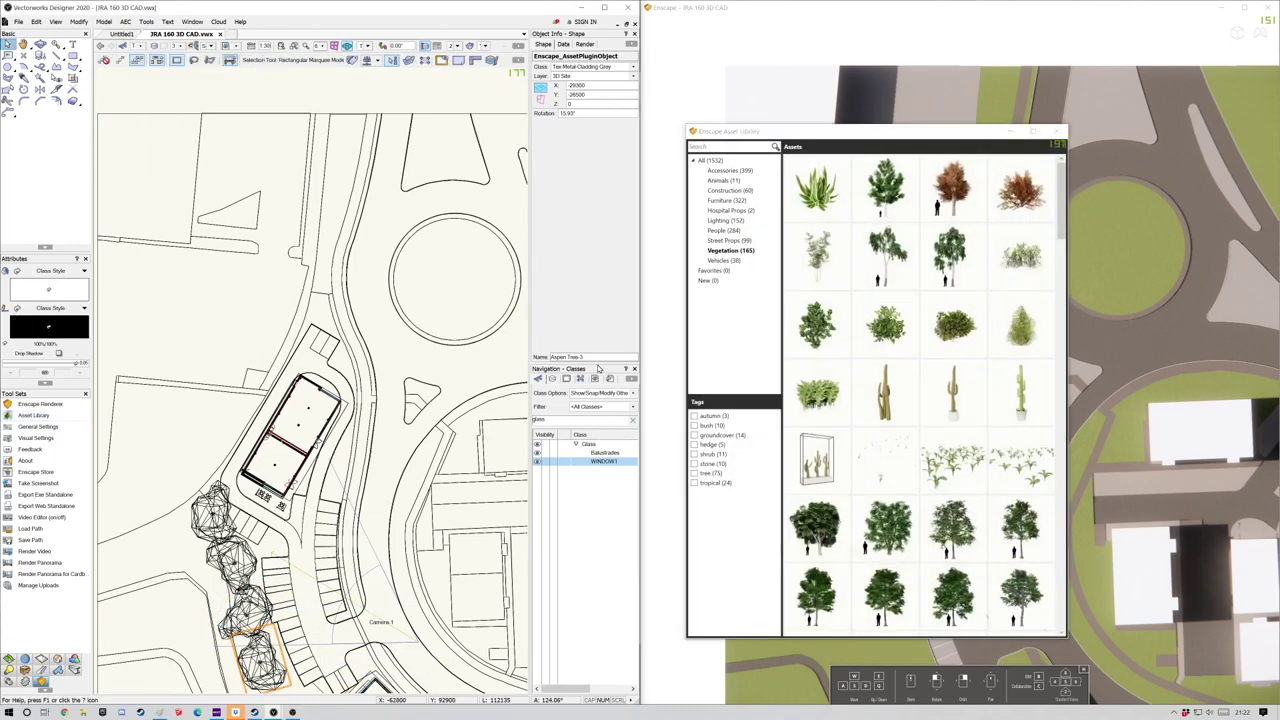
Place two Ficus 2 plants from the Vegetation assets in the planted island at the south end of the parking row.
{"action": "left_click_drag", "start_coordinate": [850, 132], "coordinate": [746, 65]}
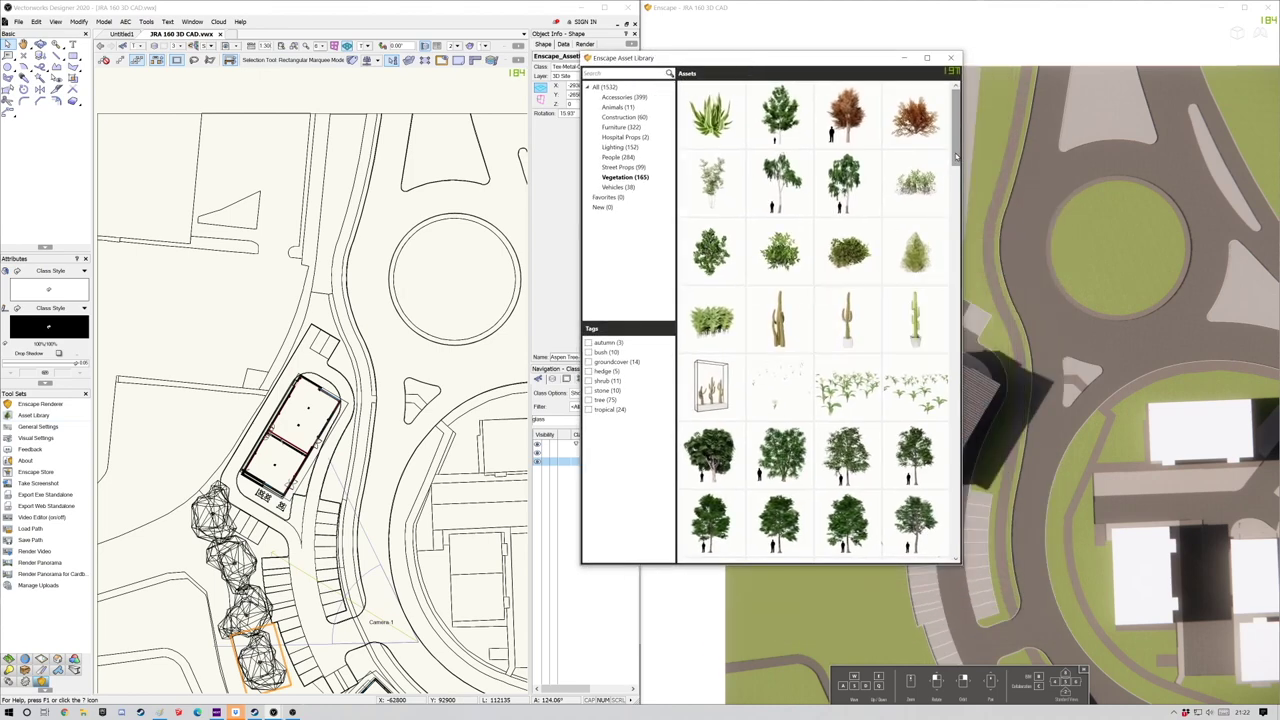
{"action": "scroll", "coordinate": [954, 200], "scroll_direction": "down", "scroll_amount": 3}
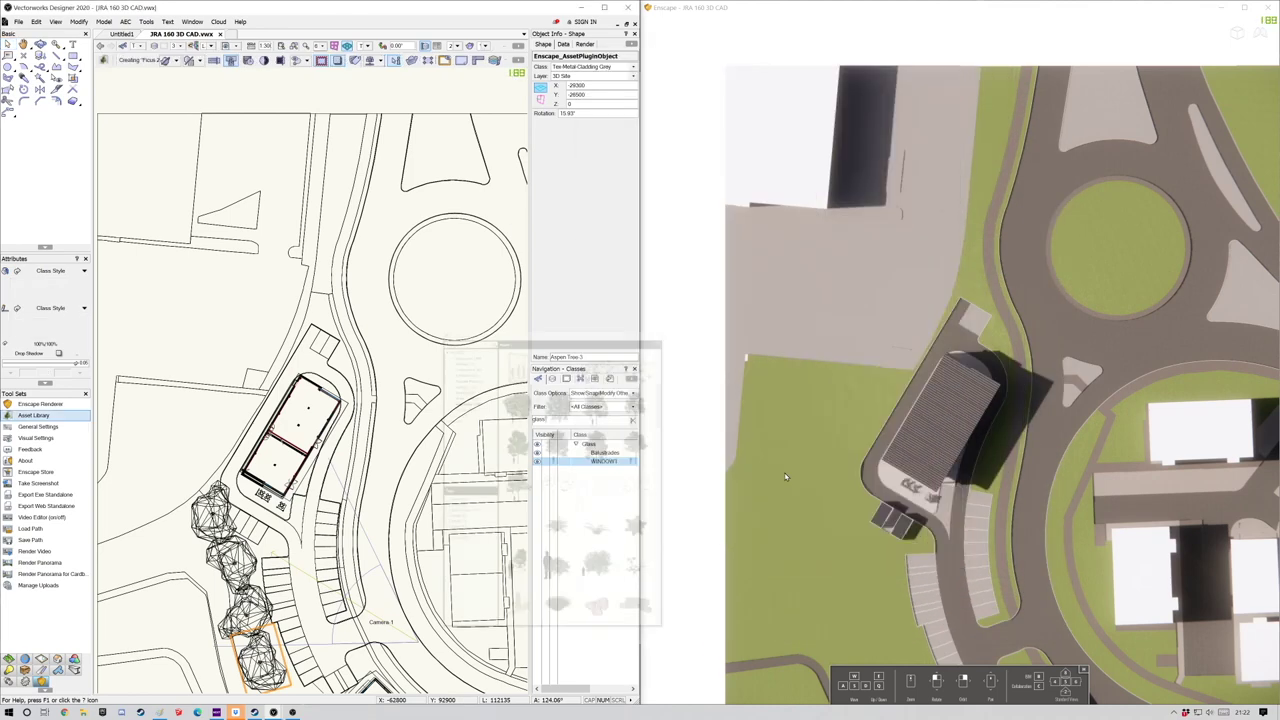
{"action": "left_click", "coordinate": [790, 470]}
{"action": "scroll", "coordinate": [366, 603], "scroll_direction": "up", "scroll_amount": 3}
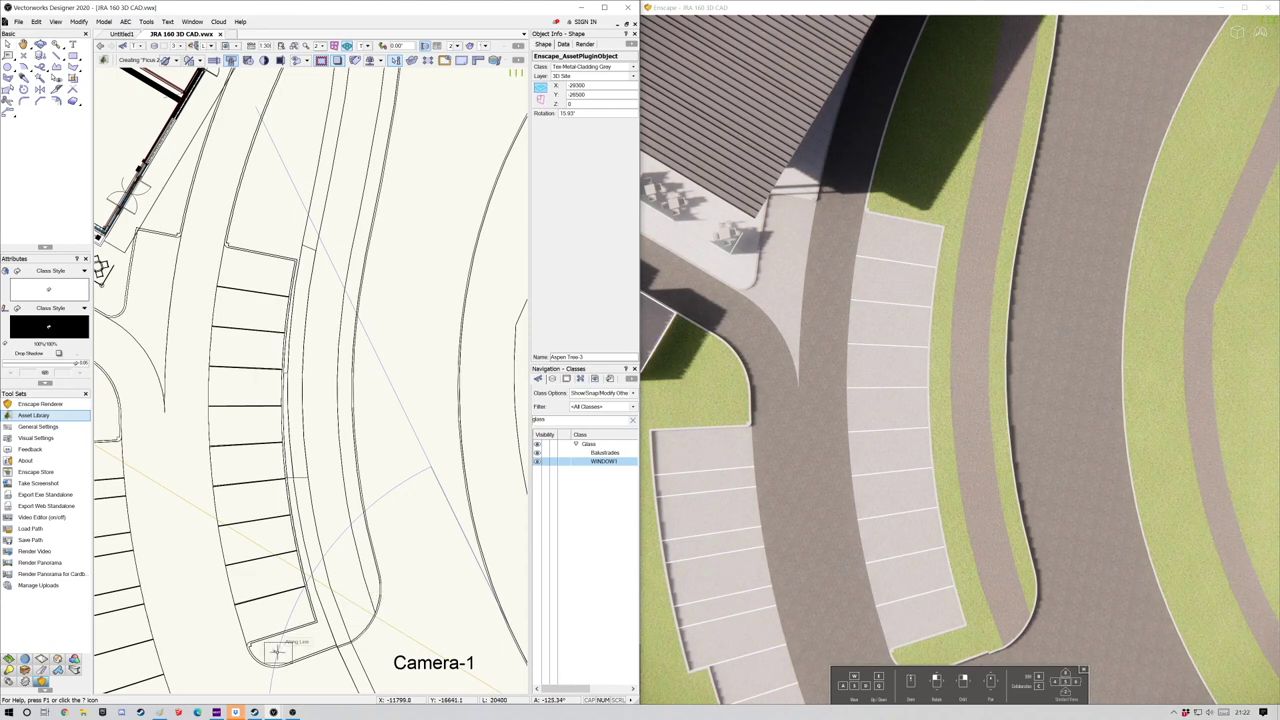
{"action": "left_click", "coordinate": [276, 651]}
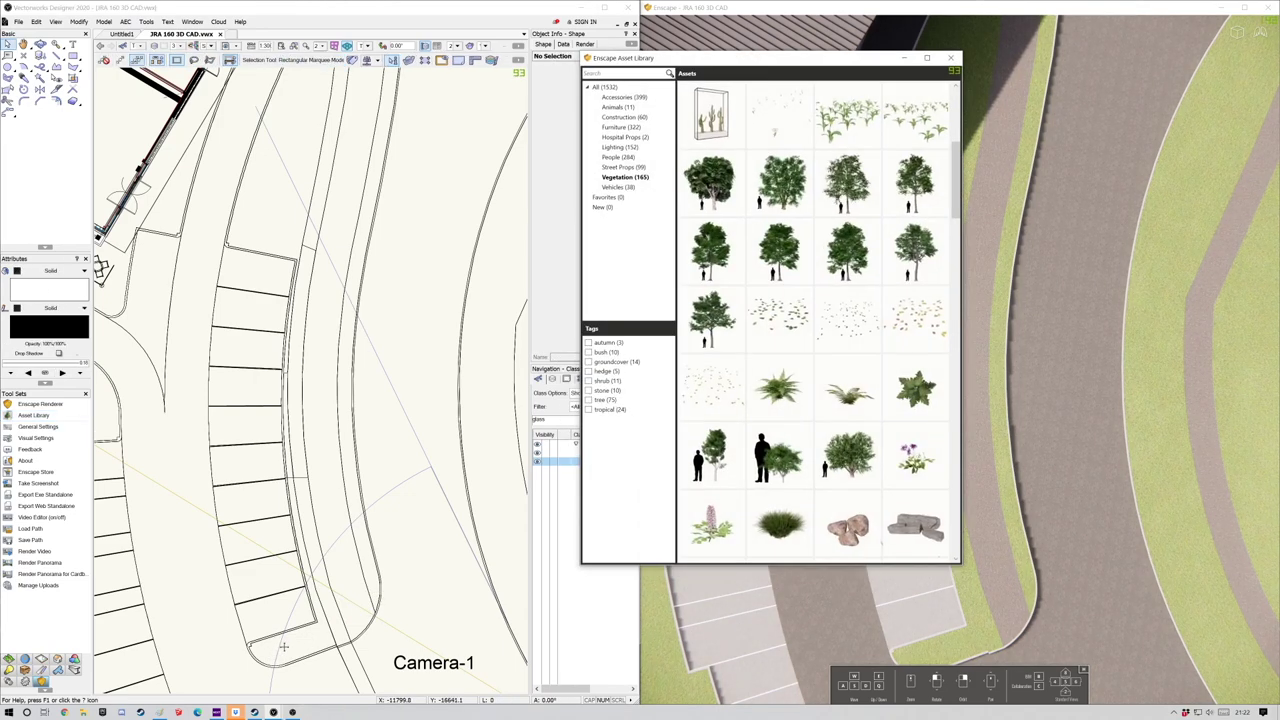
{"action": "left_click", "coordinate": [746, 436]}
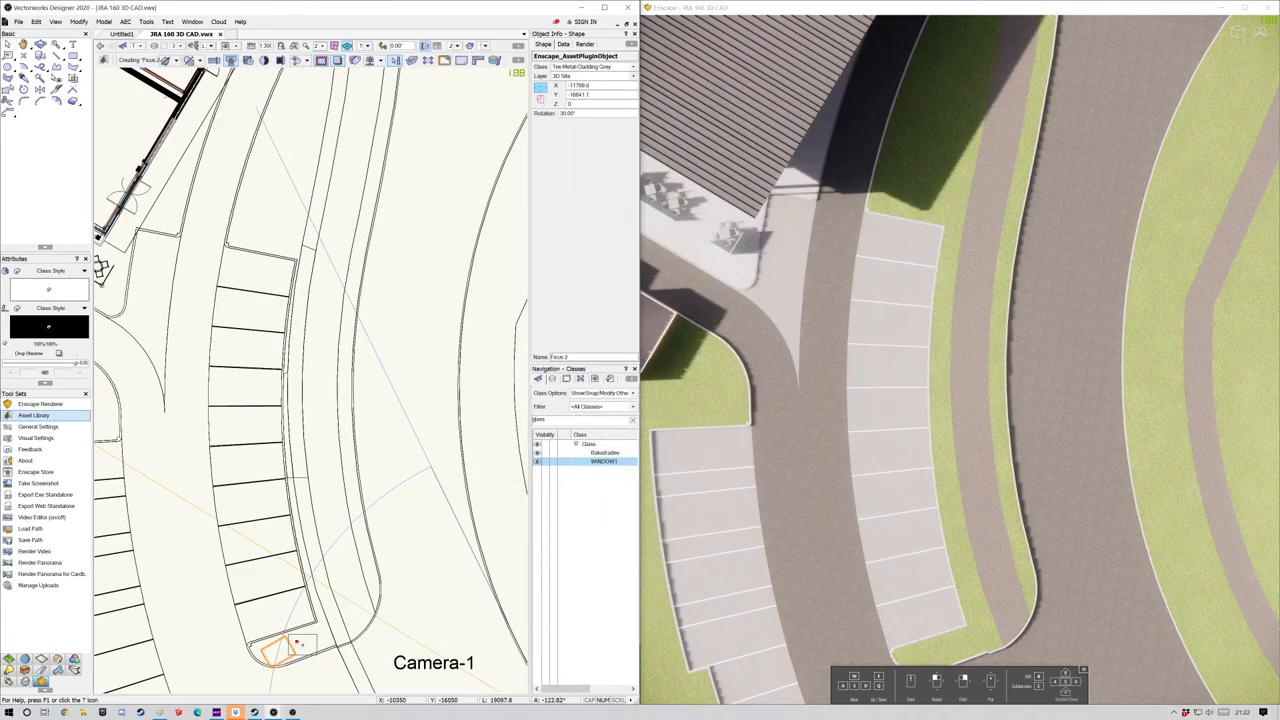
{"action": "left_click", "coordinate": [297, 644]}
{"action": "left_click", "coordinate": [310, 641]}
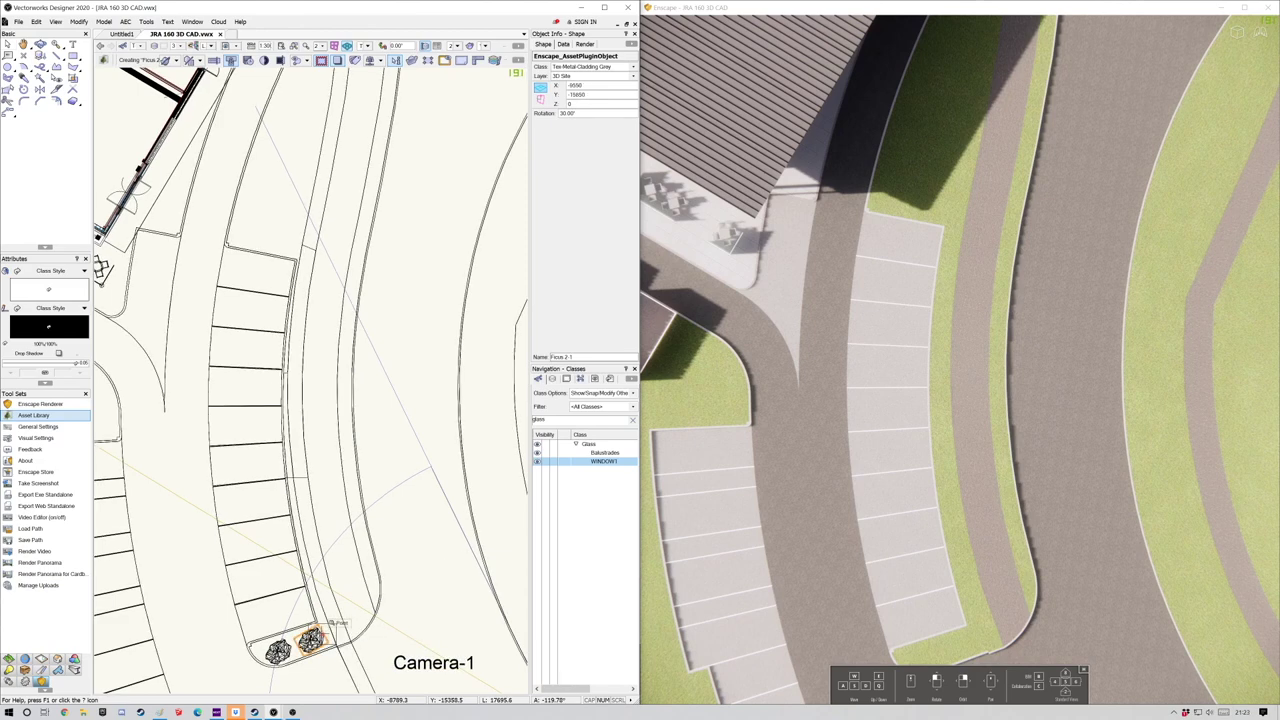
Place two more Ficus 2 plants beside the north end of the same parking row.
{"action": "left_click", "coordinate": [239, 234]}
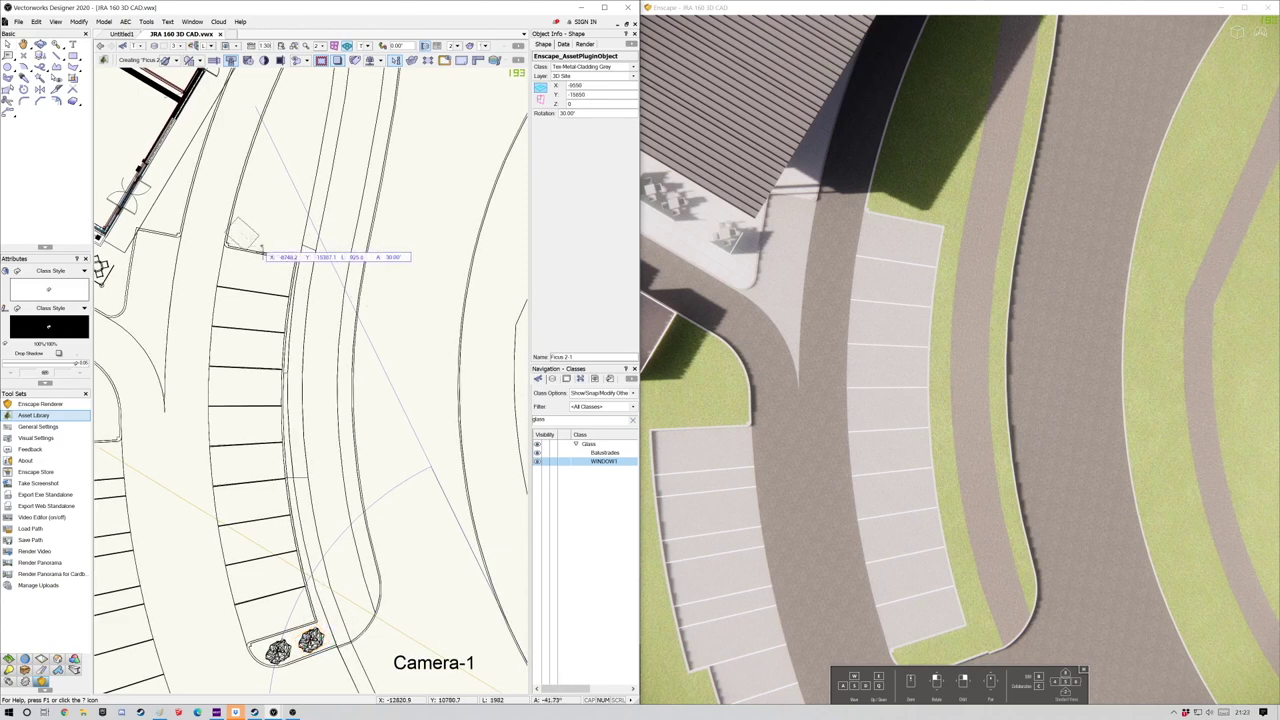
{"action": "left_click", "coordinate": [279, 244]}
{"action": "left_click", "coordinate": [292, 223]}
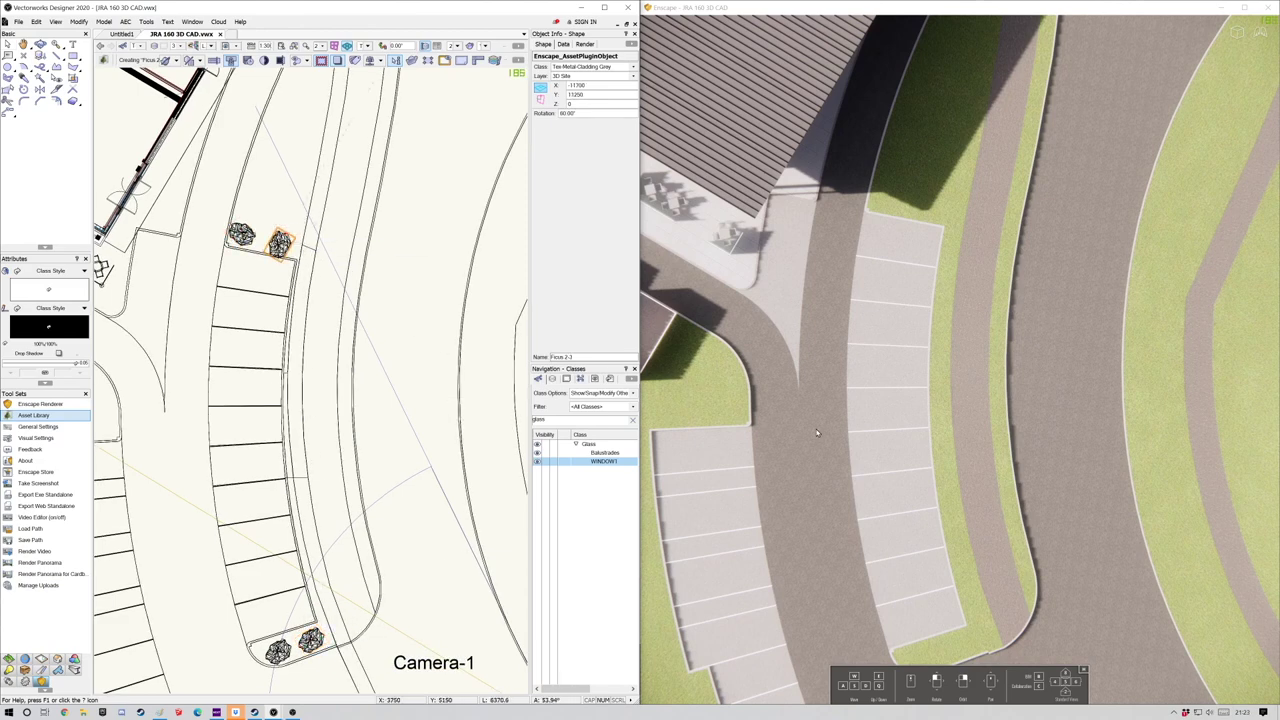
Orbit the render to an elevated view of the small green building and Greggs, and switch off view synchronisation with the Enscape Renderer tool.
{"action": "scroll", "coordinate": [817, 433], "scroll_direction": "down", "scroll_amount": 3}
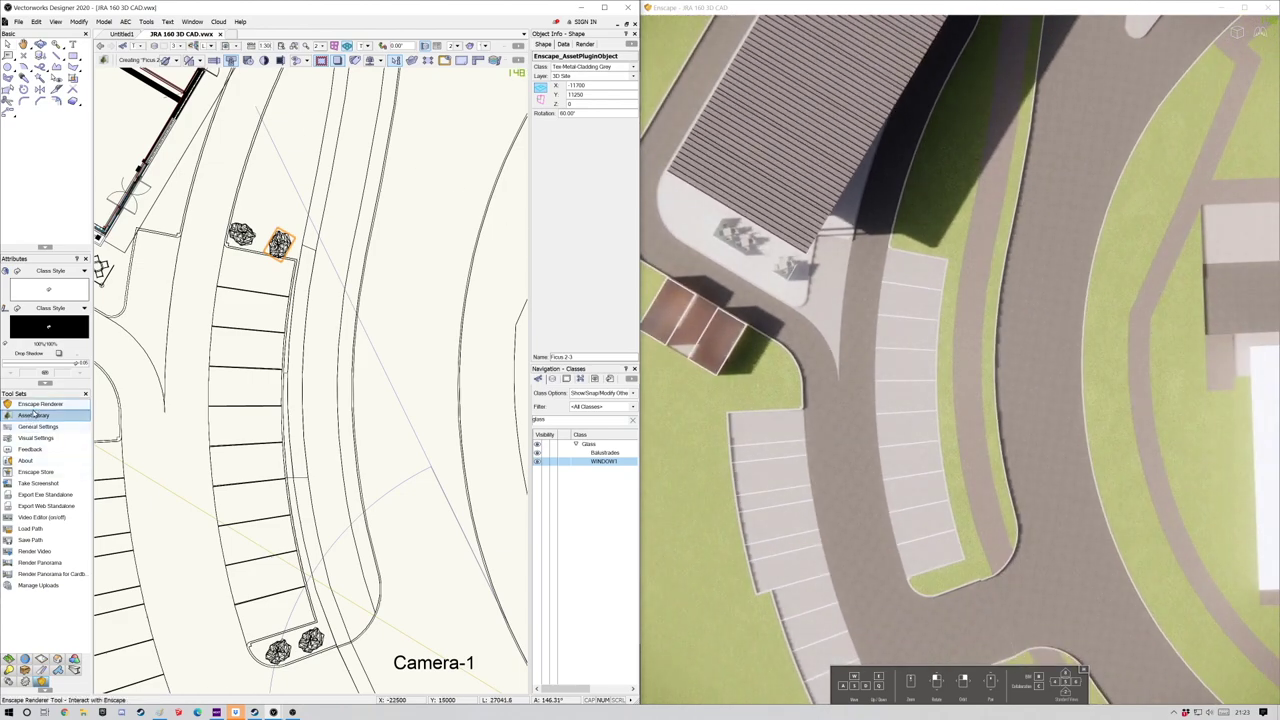
{"action": "left_click", "coordinate": [34, 414]}
{"action": "left_click", "coordinate": [927, 61]}
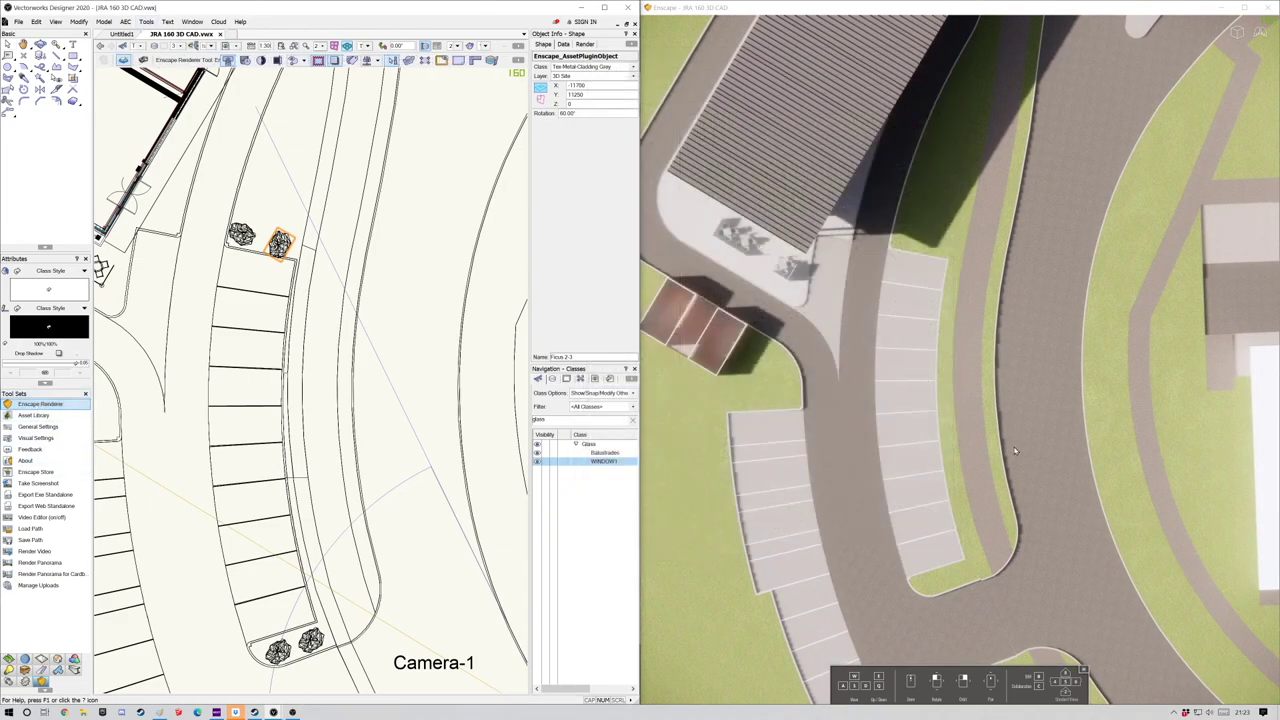
{"action": "right_click_drag", "start_coordinate": [984, 594], "coordinate": [974, 622]}
{"action": "scroll", "coordinate": [995, 408], "scroll_direction": "up", "scroll_amount": 4}
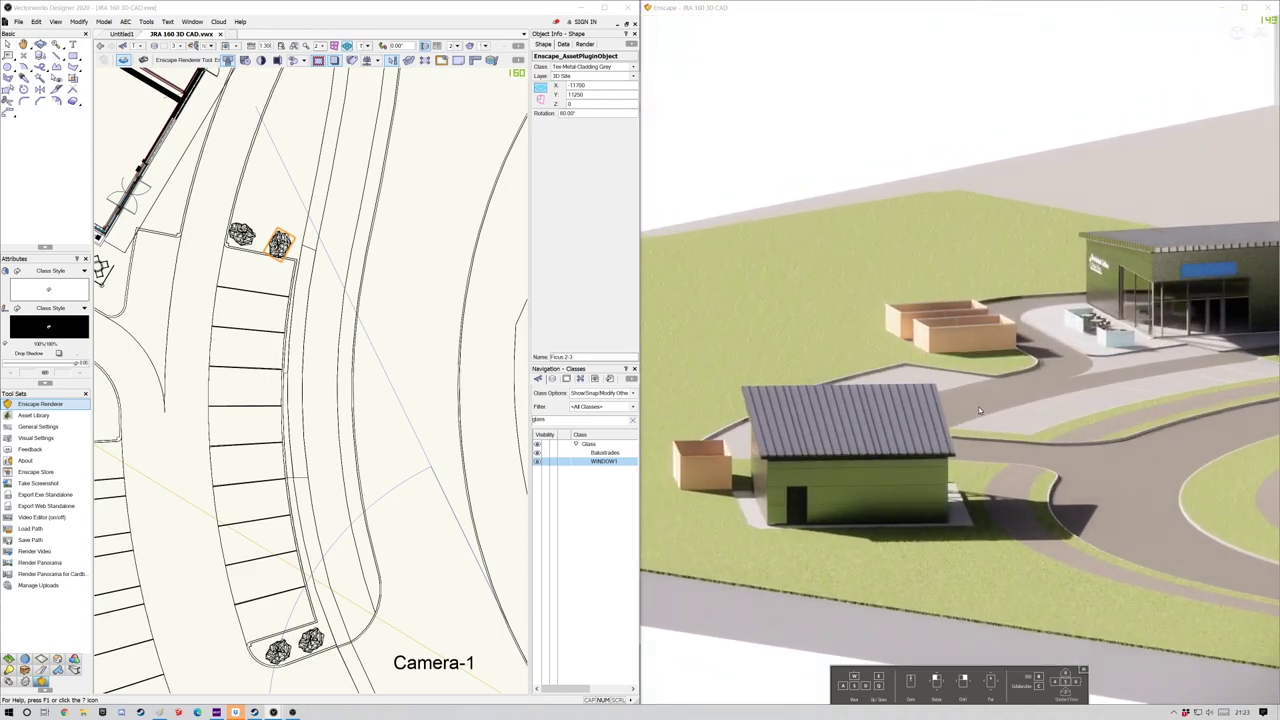
{"action": "left_click", "coordinate": [122, 61]}
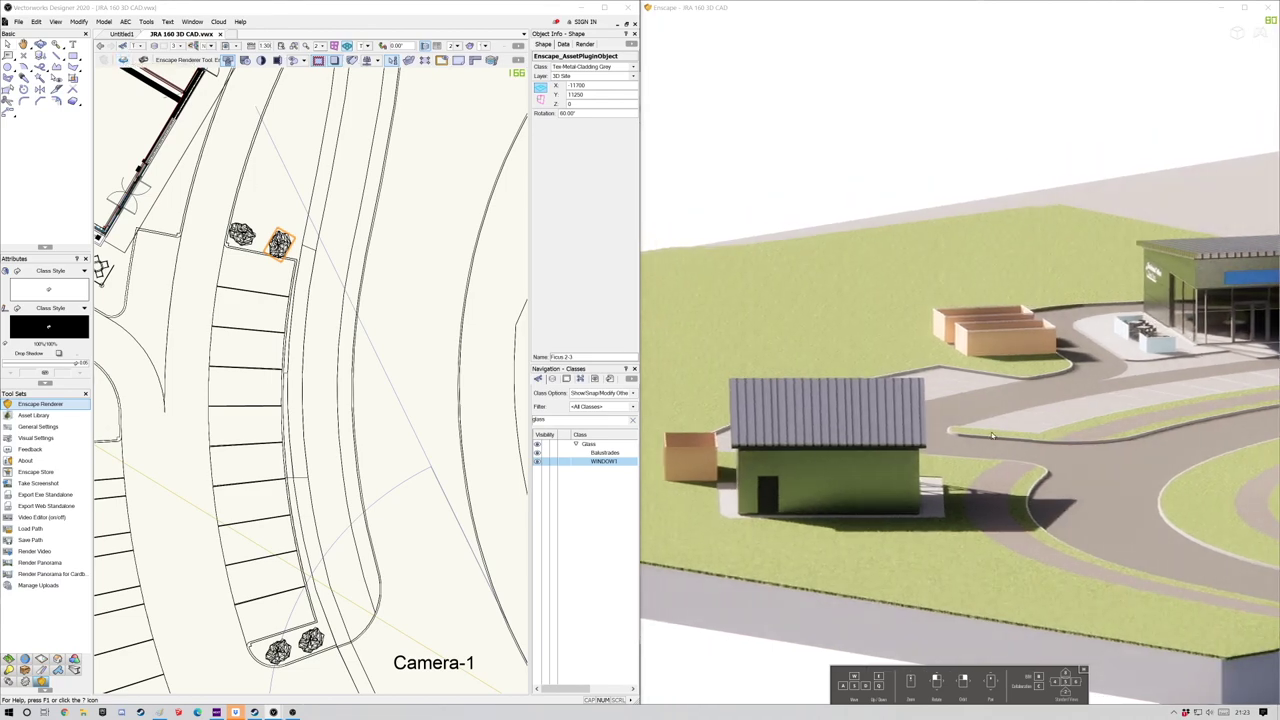
Place two Car 04 vehicles from the Vehicles assets near the south and north ends of the parking row, aligned with their bays.
{"action": "left_click", "coordinate": [33, 415]}
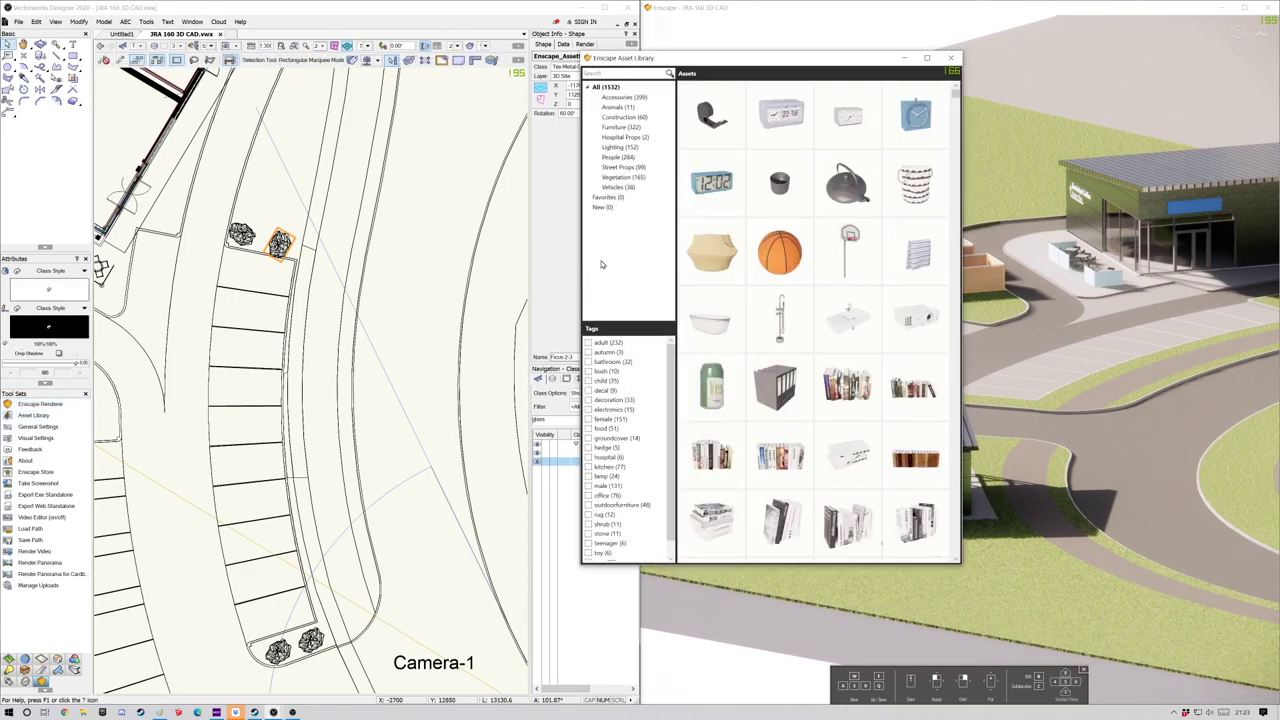
{"action": "left_click", "coordinate": [619, 188]}
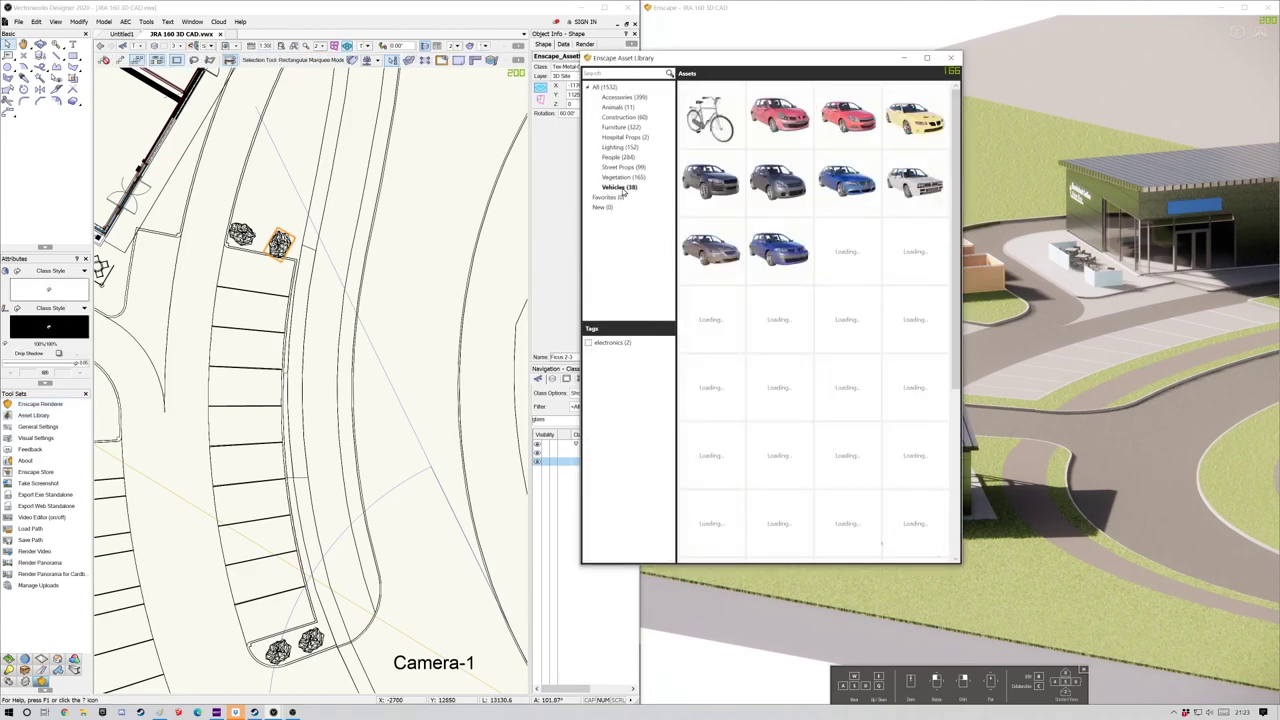
{"action": "left_click", "coordinate": [762, 188]}
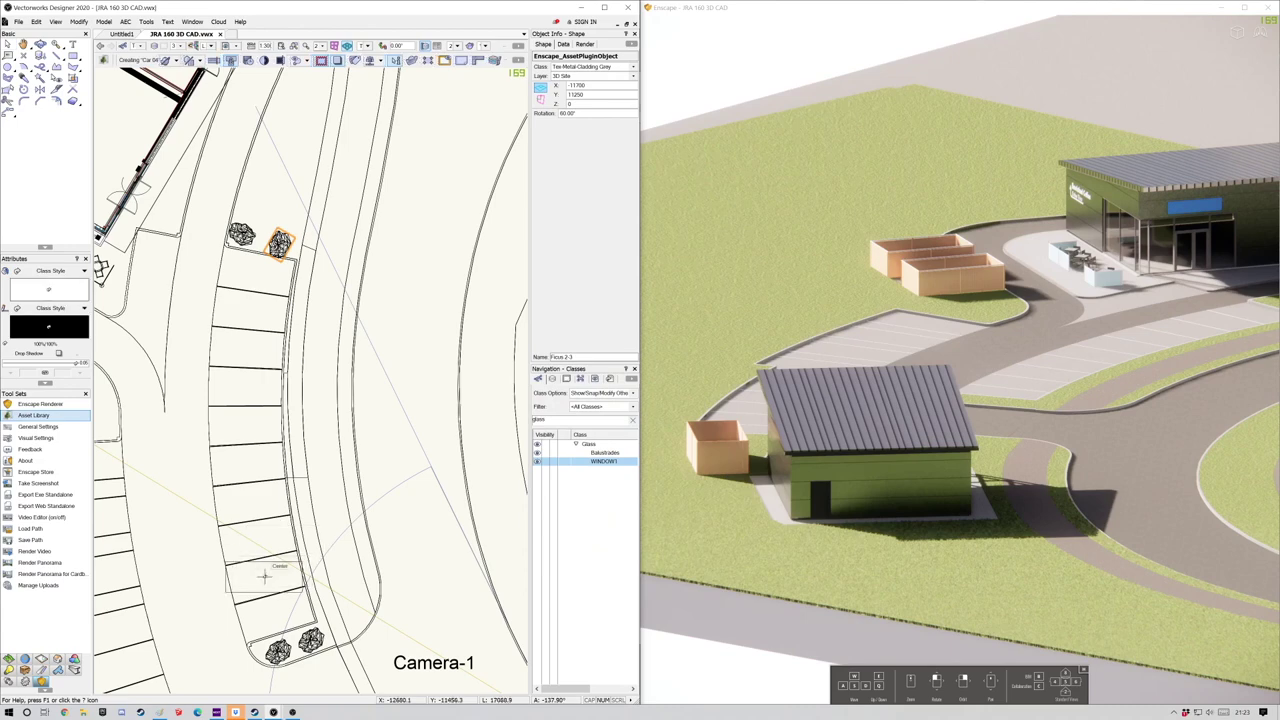
{"action": "left_click", "coordinate": [318, 562]}
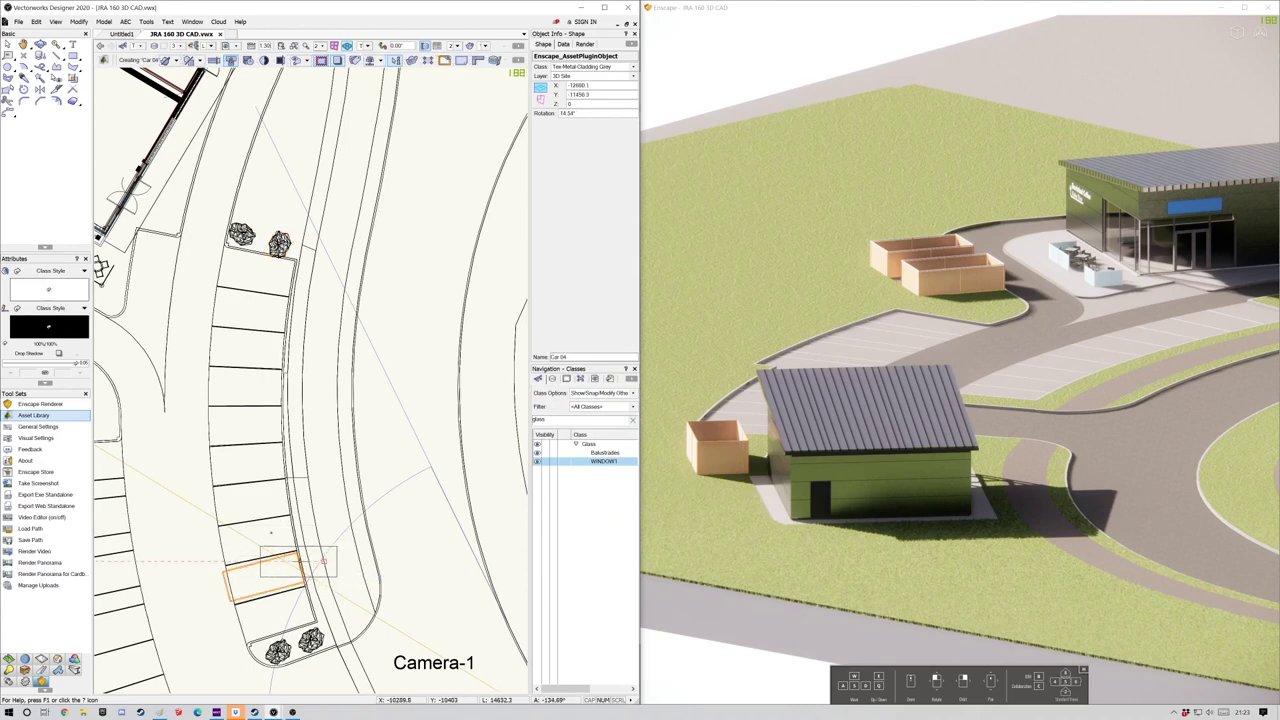
{"action": "left_click", "coordinate": [250, 310]}
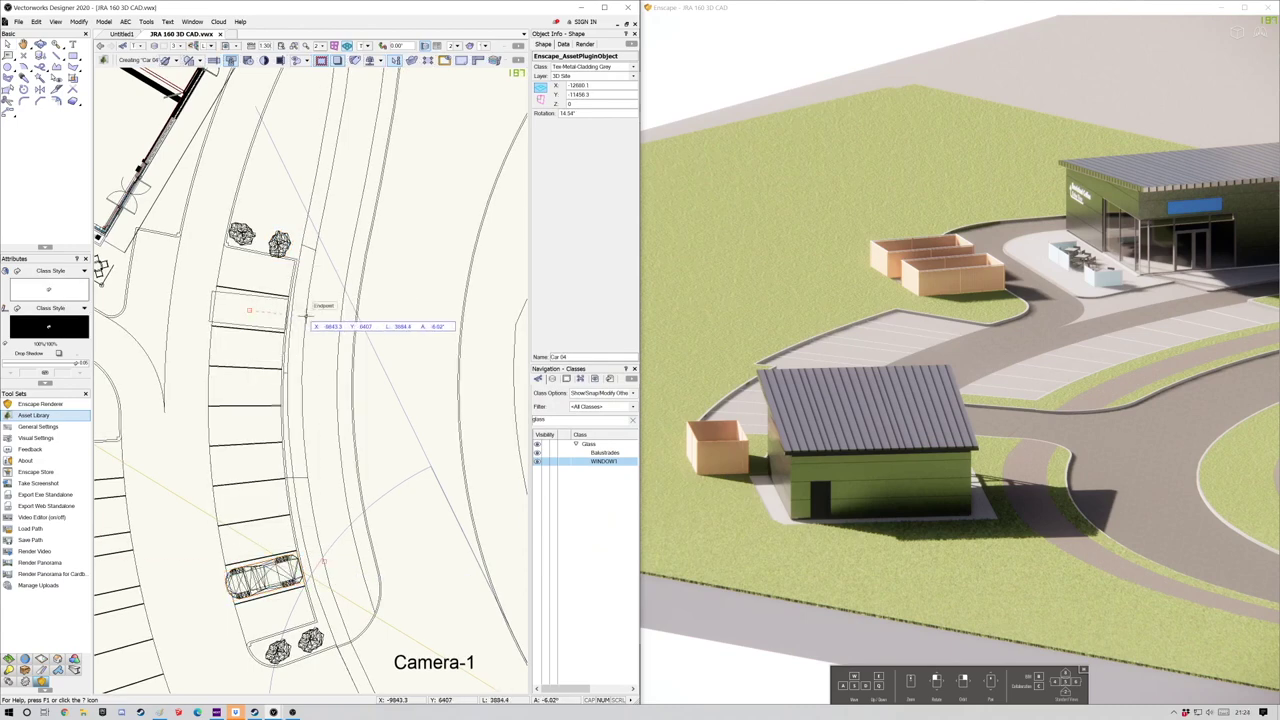
{"action": "left_click", "coordinate": [324, 320]}
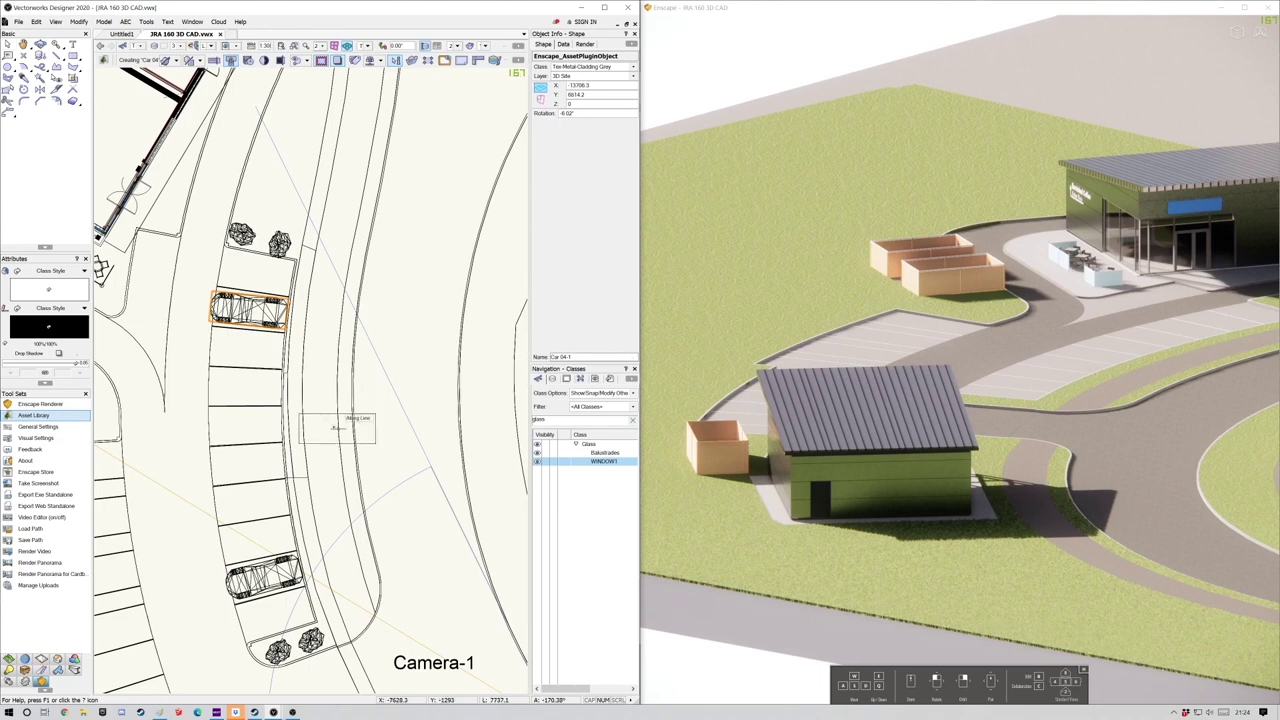
Change the model view from plan to Left Isometric and apply a perspective projection.
{"action": "key", "text": "2"}
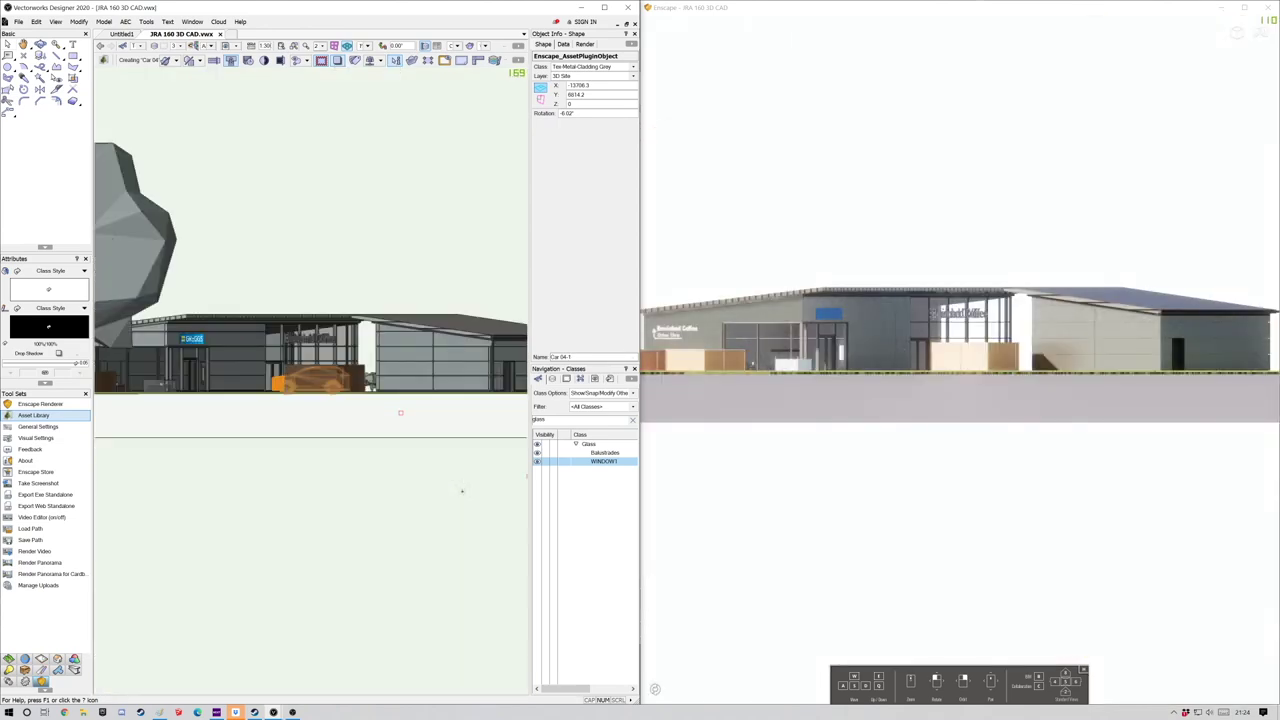
{"action": "key", "text": "KP_3"}
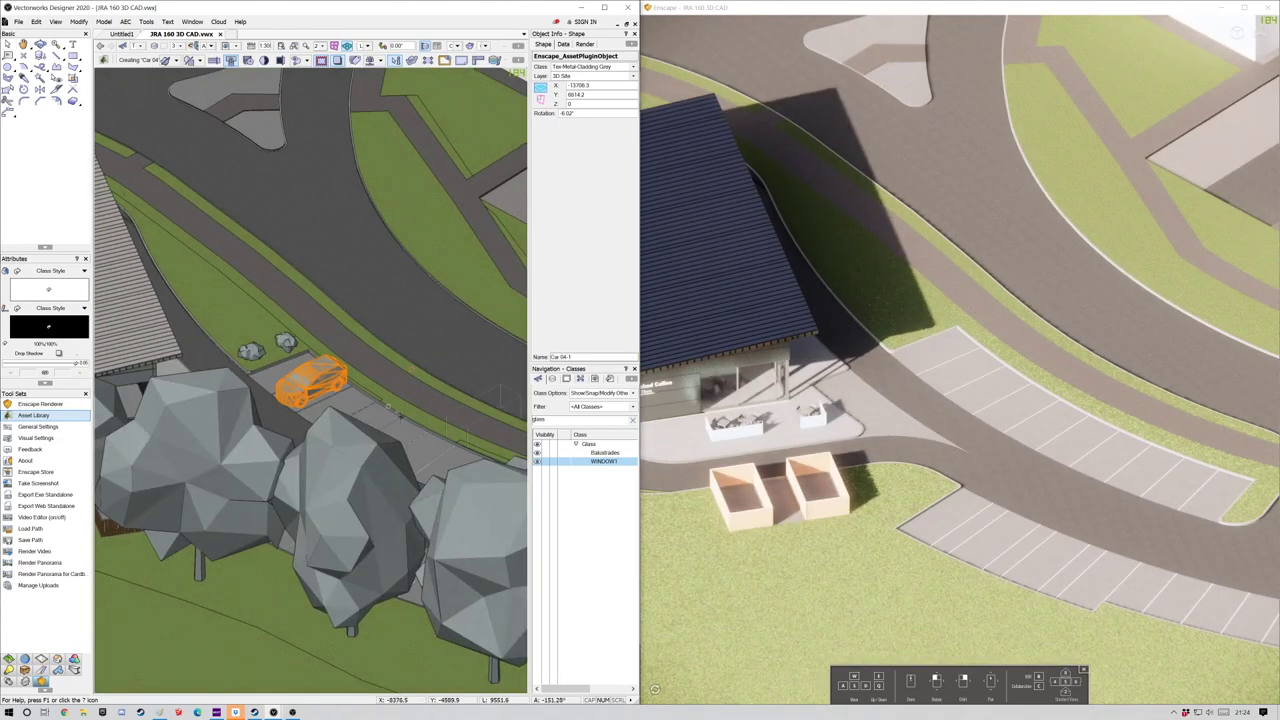
{"action": "left_click", "coordinate": [367, 46]}
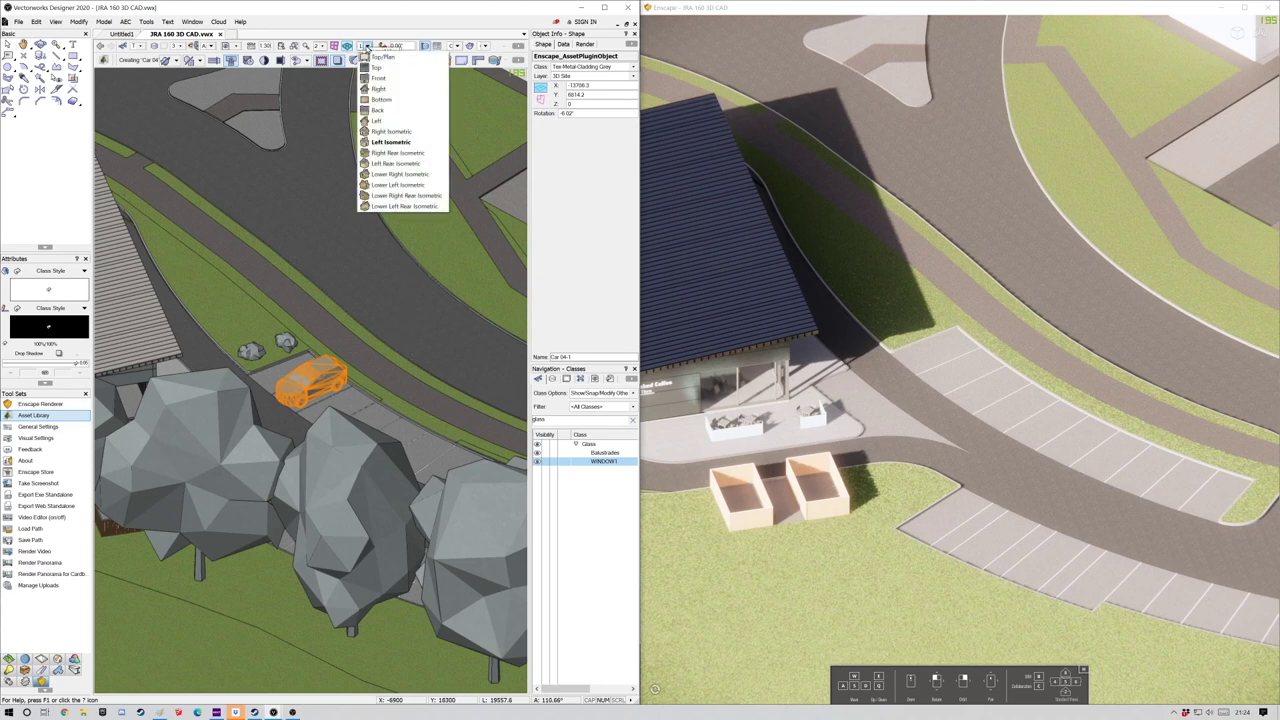
{"action": "left_click", "coordinate": [413, 46]}
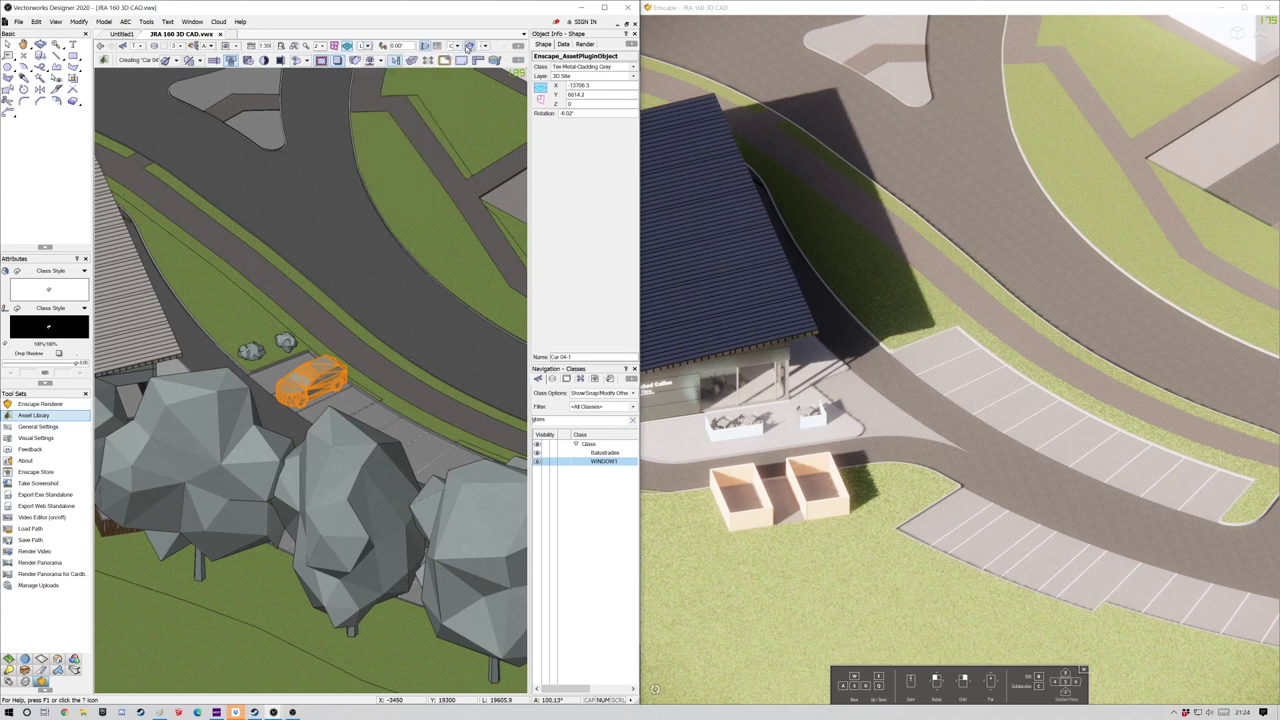
{"action": "left_click", "coordinate": [55, 21]}
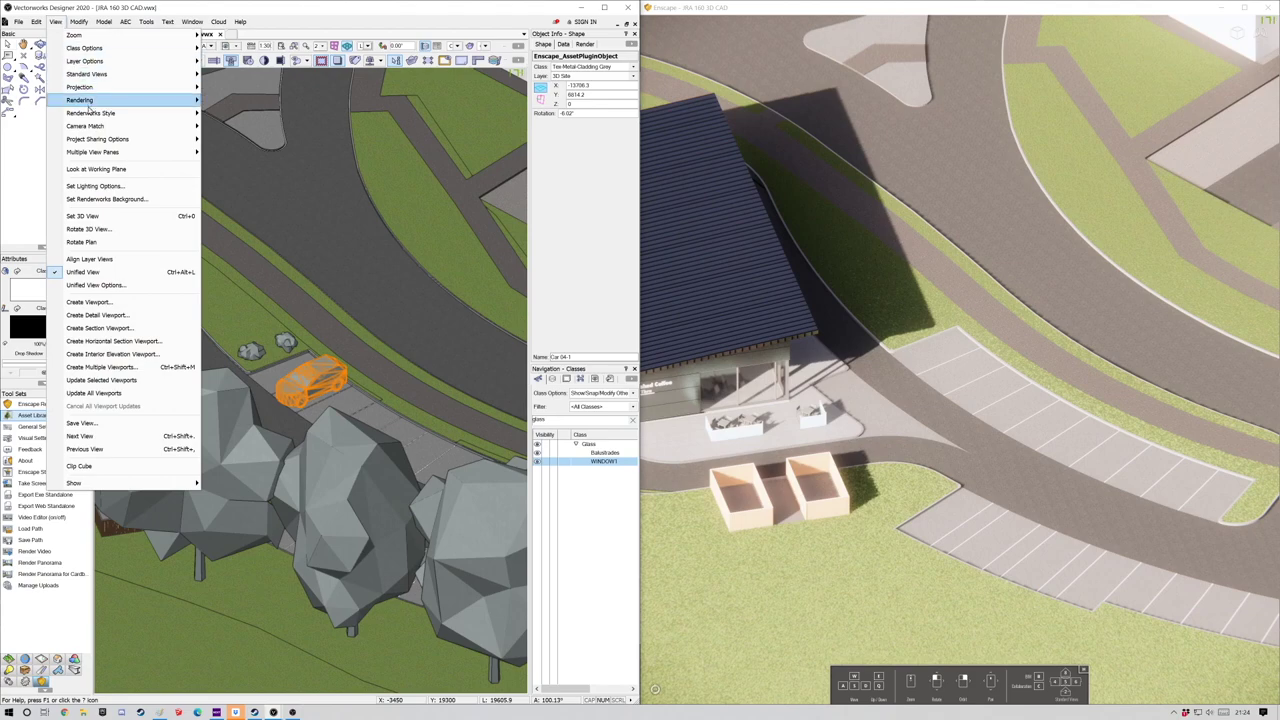
{"action": "mouse_move", "coordinate": [90, 88]}
{"action": "left_click", "coordinate": [268, 131]}
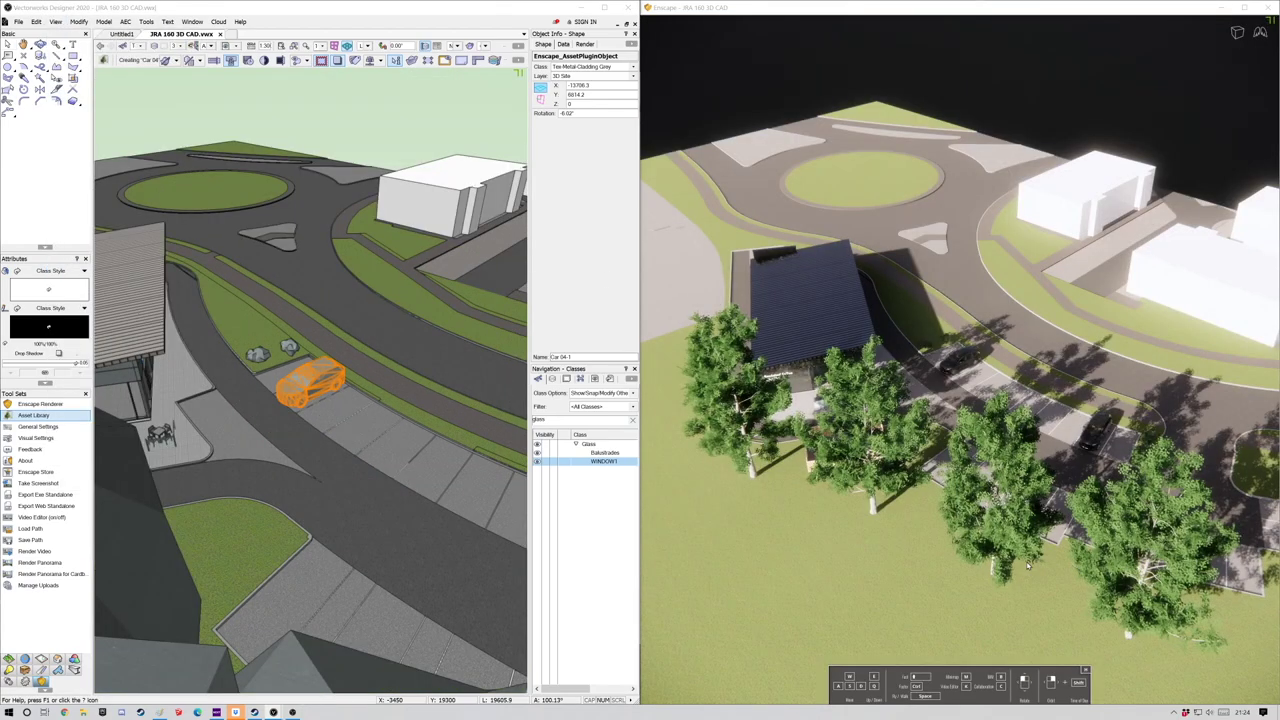
Fly around the Enscape render to examine the placed cars, trees and shrubs around the parking row.
{"action": "key", "text": "d"}
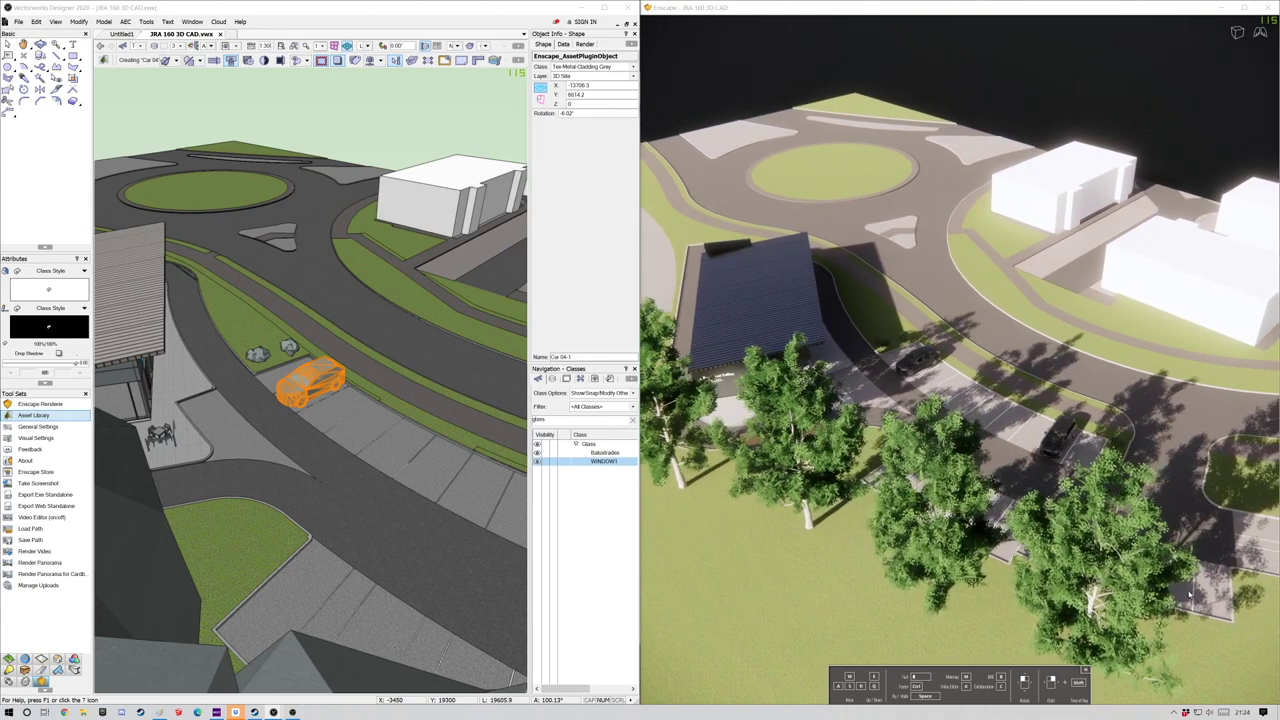
{"action": "key", "text": "d"}
{"action": "key", "text": "q"}
{"action": "middle_click_drag", "start_coordinate": [1168, 641], "coordinate": [1104, 590]}
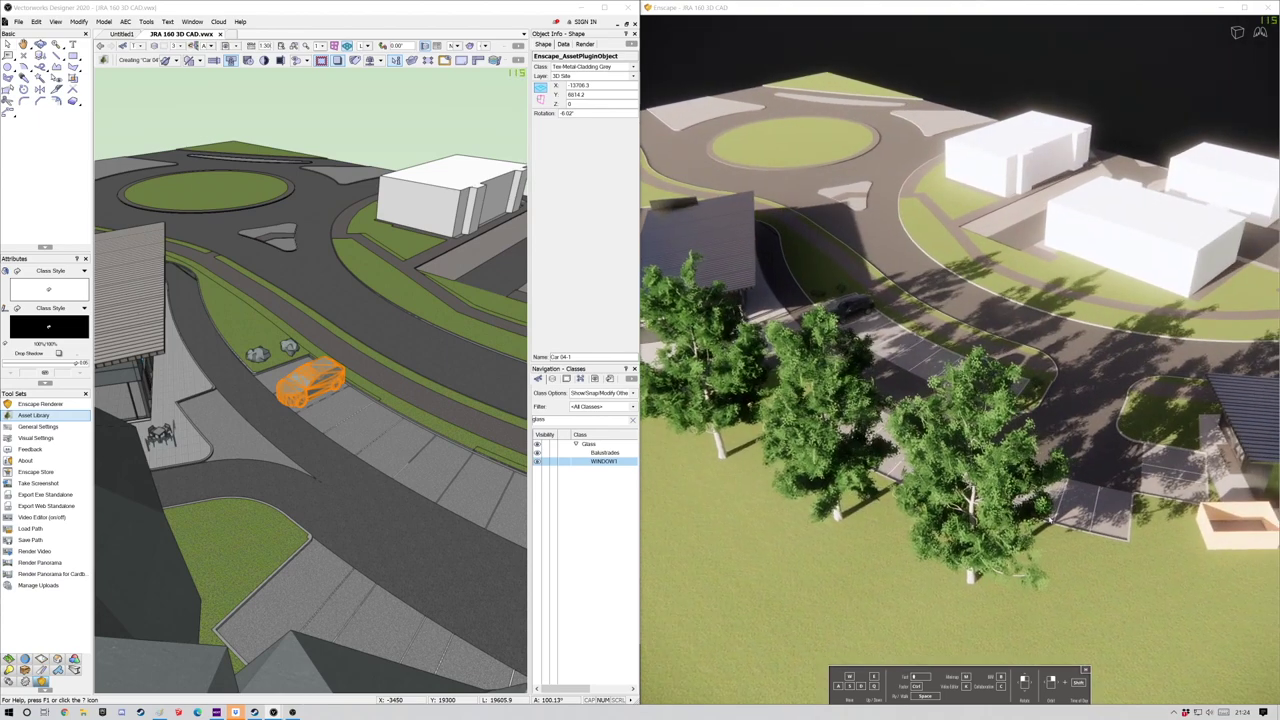
{"action": "right_click_drag", "start_coordinate": [1050, 519], "coordinate": [1102, 510]}
{"action": "scroll", "coordinate": [1102, 510], "scroll_direction": "up", "scroll_amount": 4}
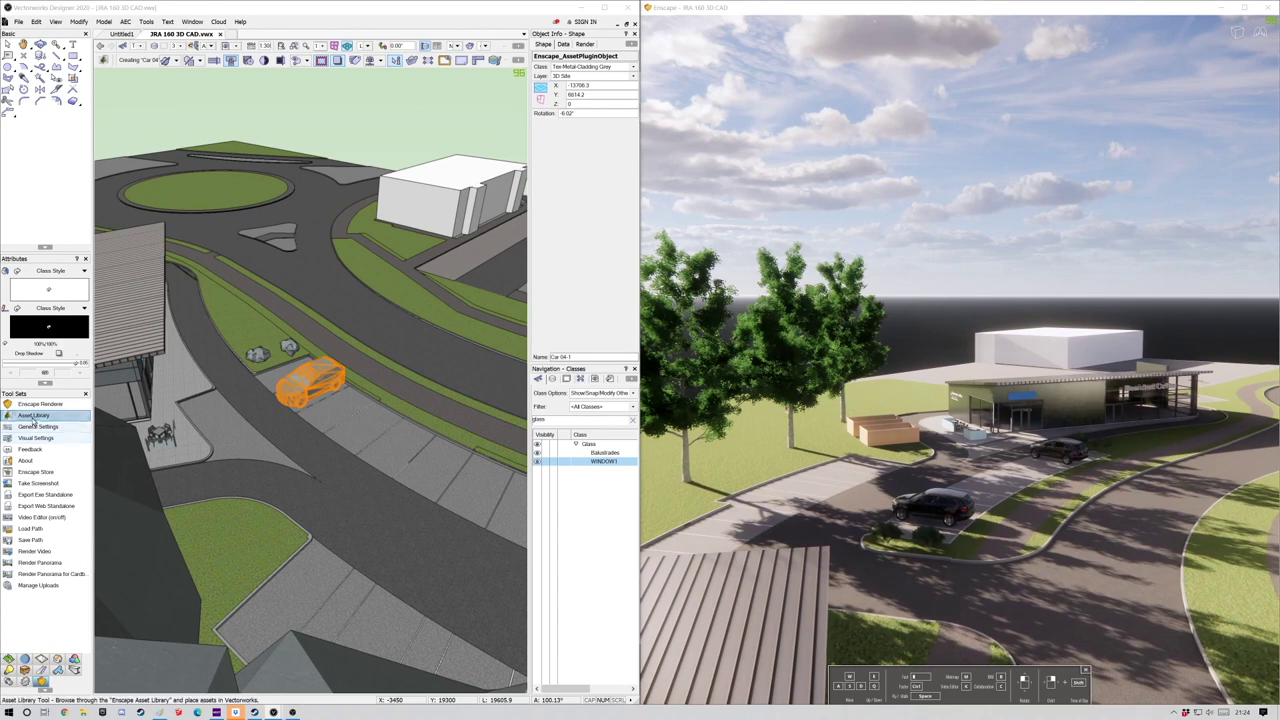
Try to place Car 16 in an empty middle bay of the parking row in the 3D view.
{"action": "left_click", "coordinate": [90, 416]}
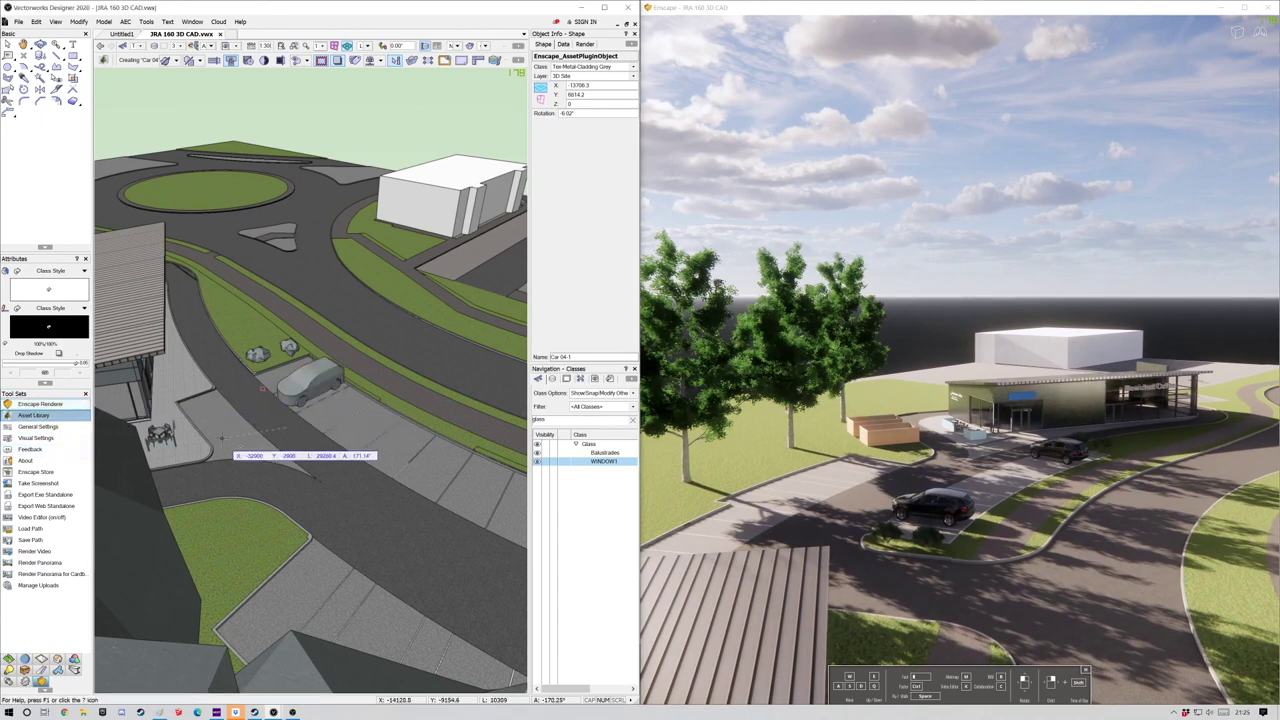
{"action": "left_click", "coordinate": [39, 417]}
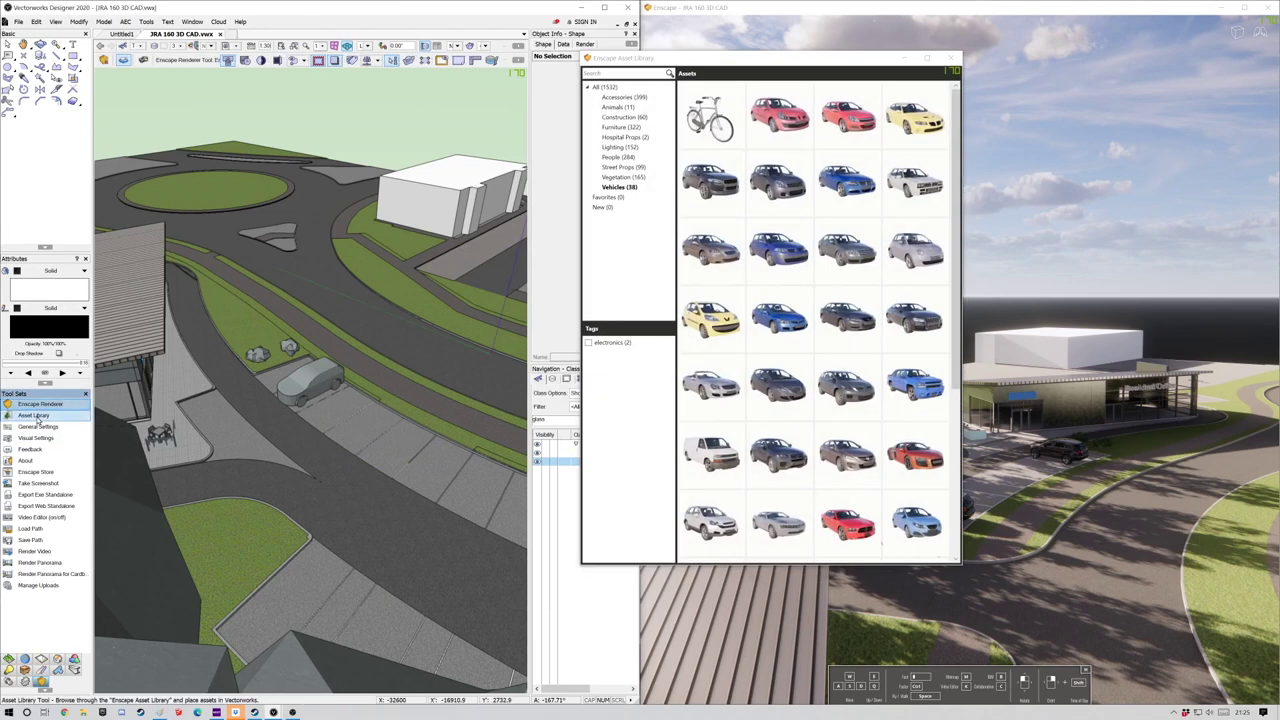
{"action": "left_click", "coordinate": [352, 440]}
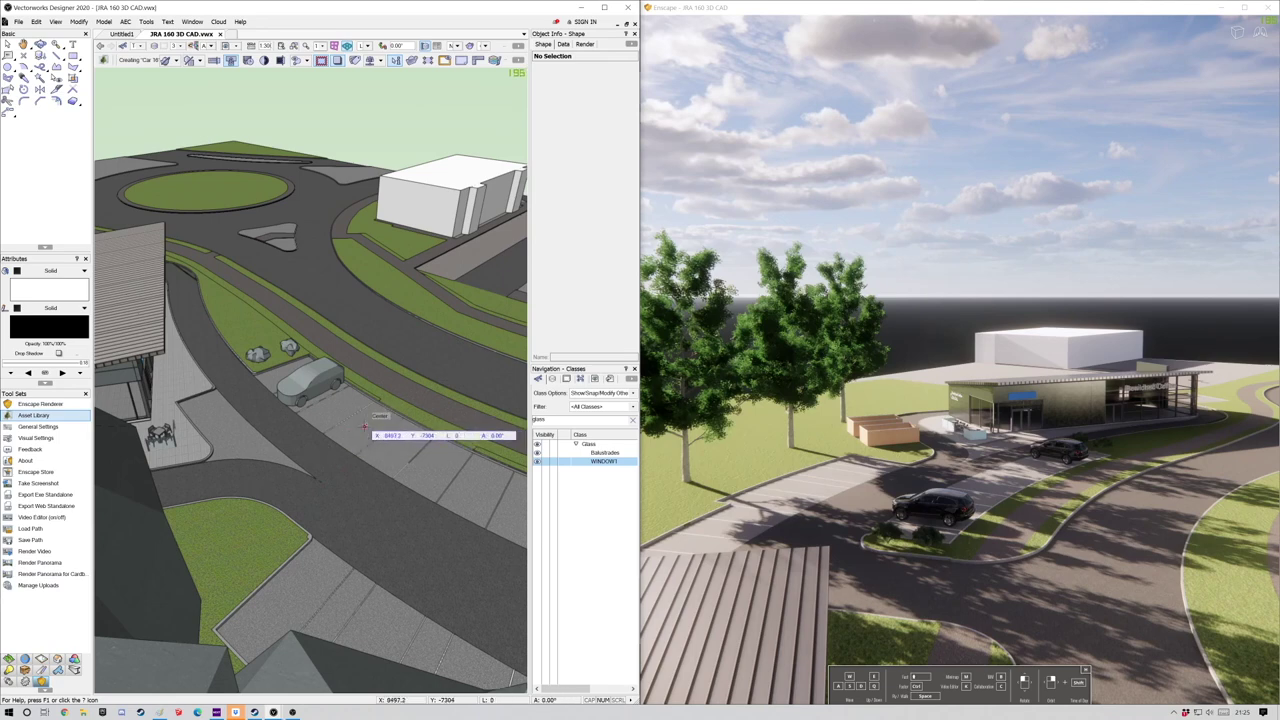
{"action": "left_click", "coordinate": [374, 427]}
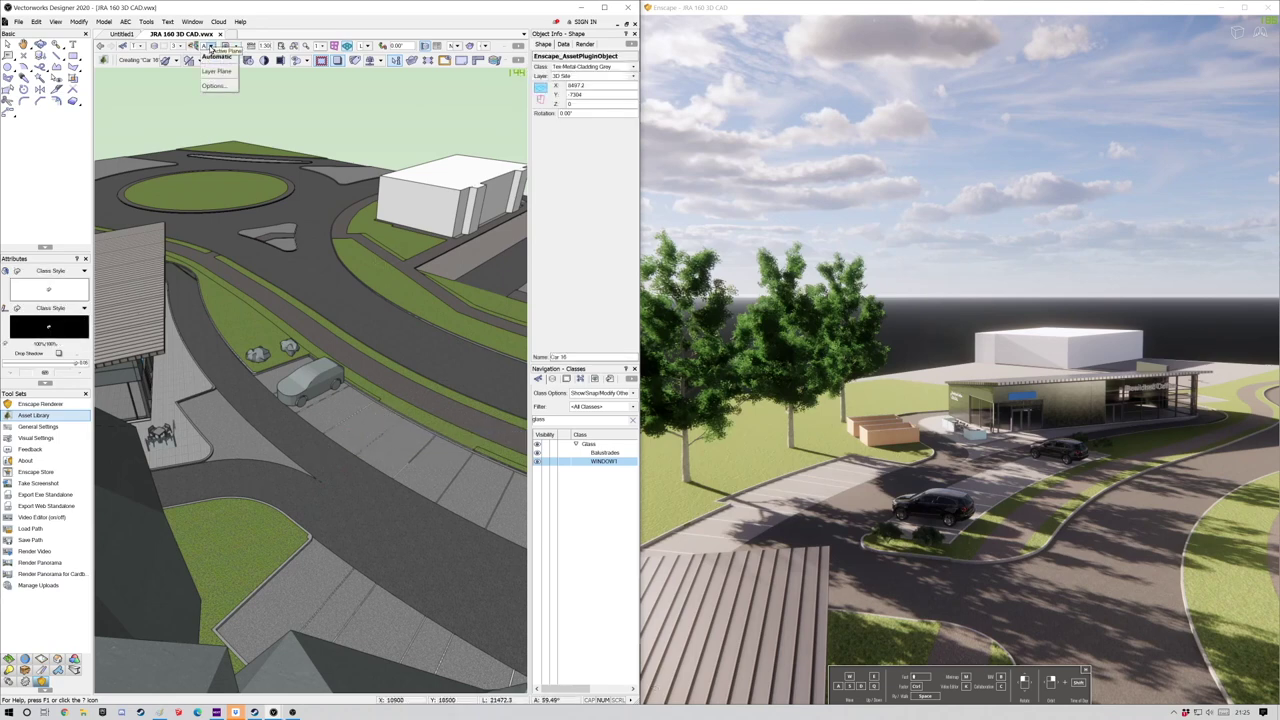
Set the working plane to Automatic and place two Car 07 vehicles in the empty bays between the two Car 04 vehicles.
{"action": "left_click", "coordinate": [217, 57]}
{"action": "key", "text": "Escape"}
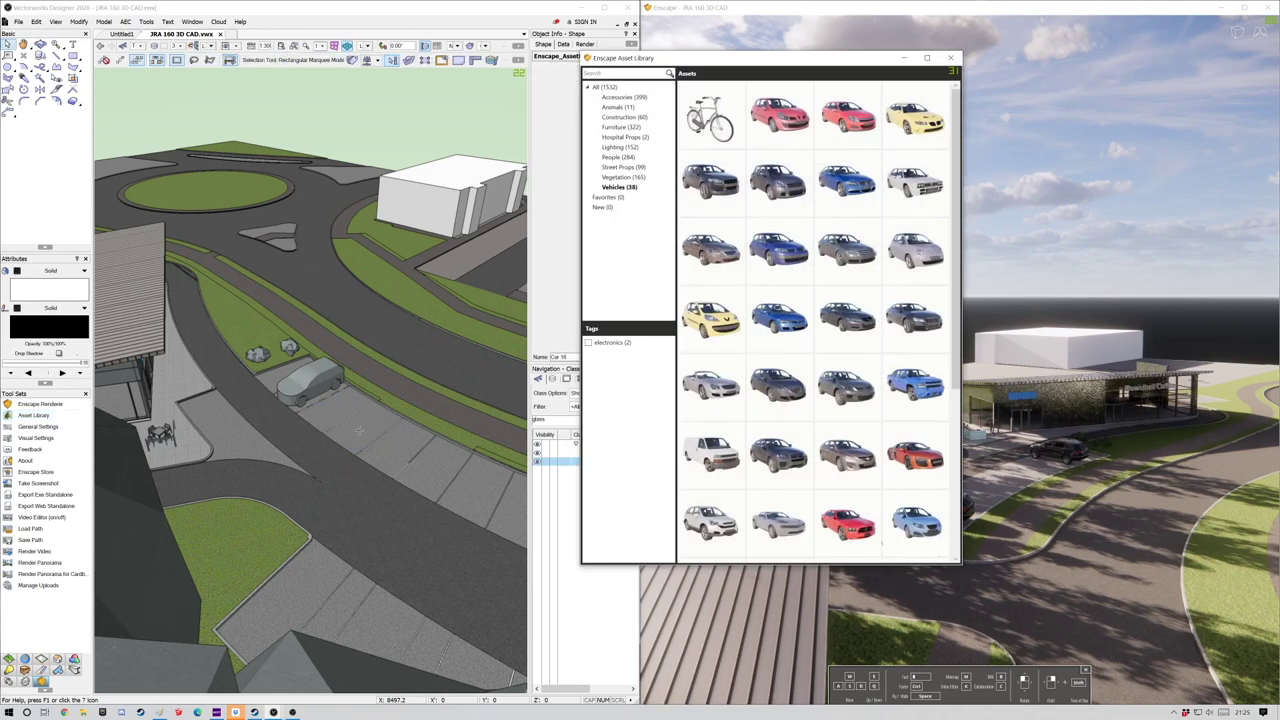
{"action": "key", "text": "Escape"}
{"action": "left_click", "coordinate": [33, 415]}
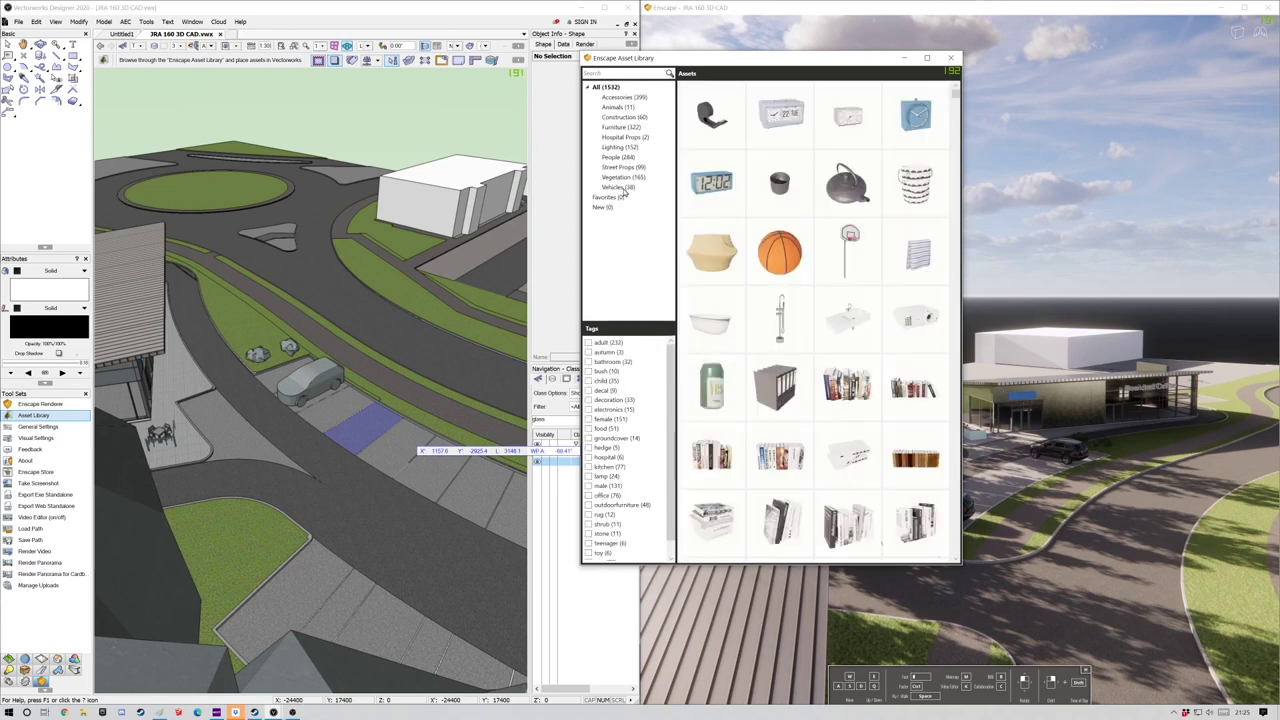
{"action": "left_click", "coordinate": [612, 188]}
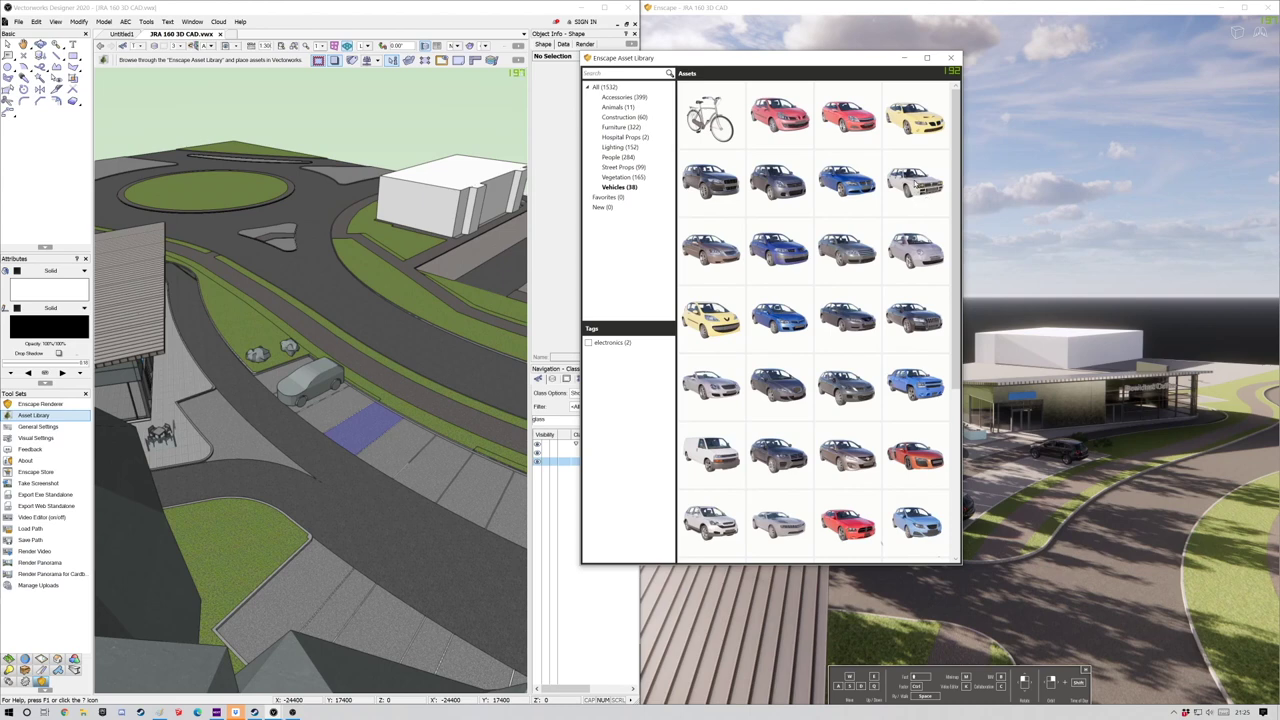
{"action": "left_click", "coordinate": [915, 184]}
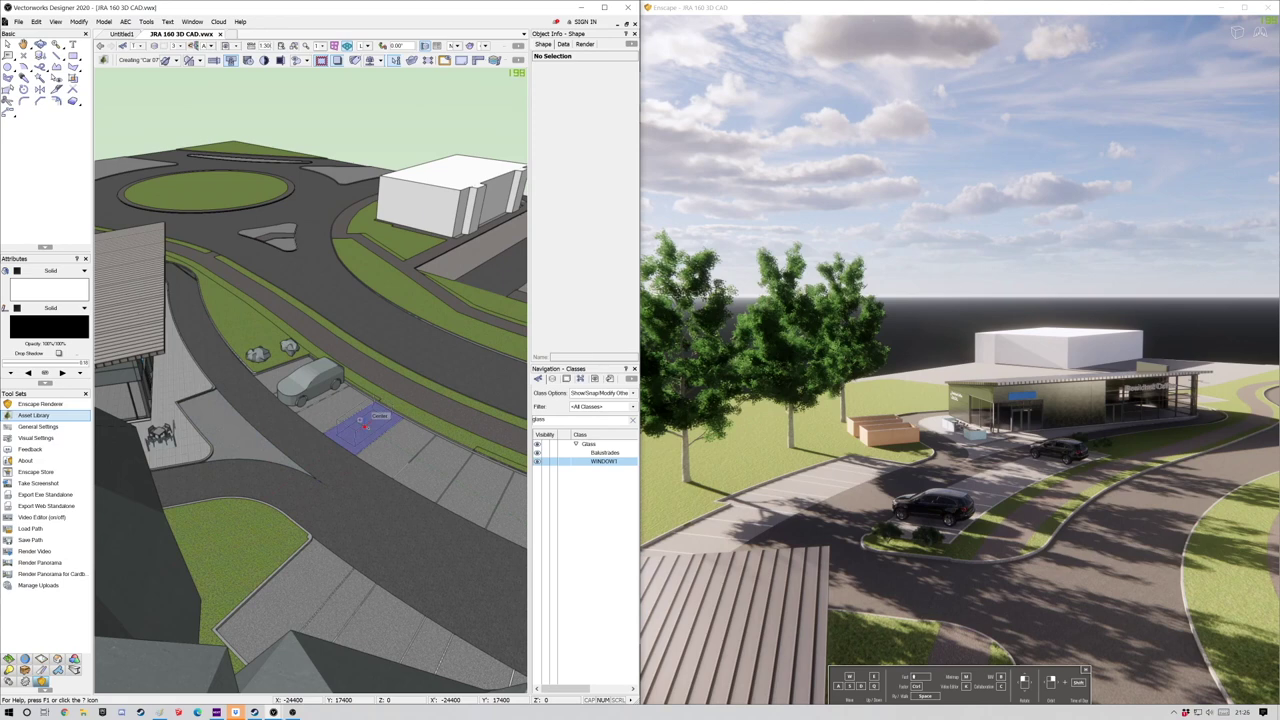
{"action": "left_click", "coordinate": [360, 420]}
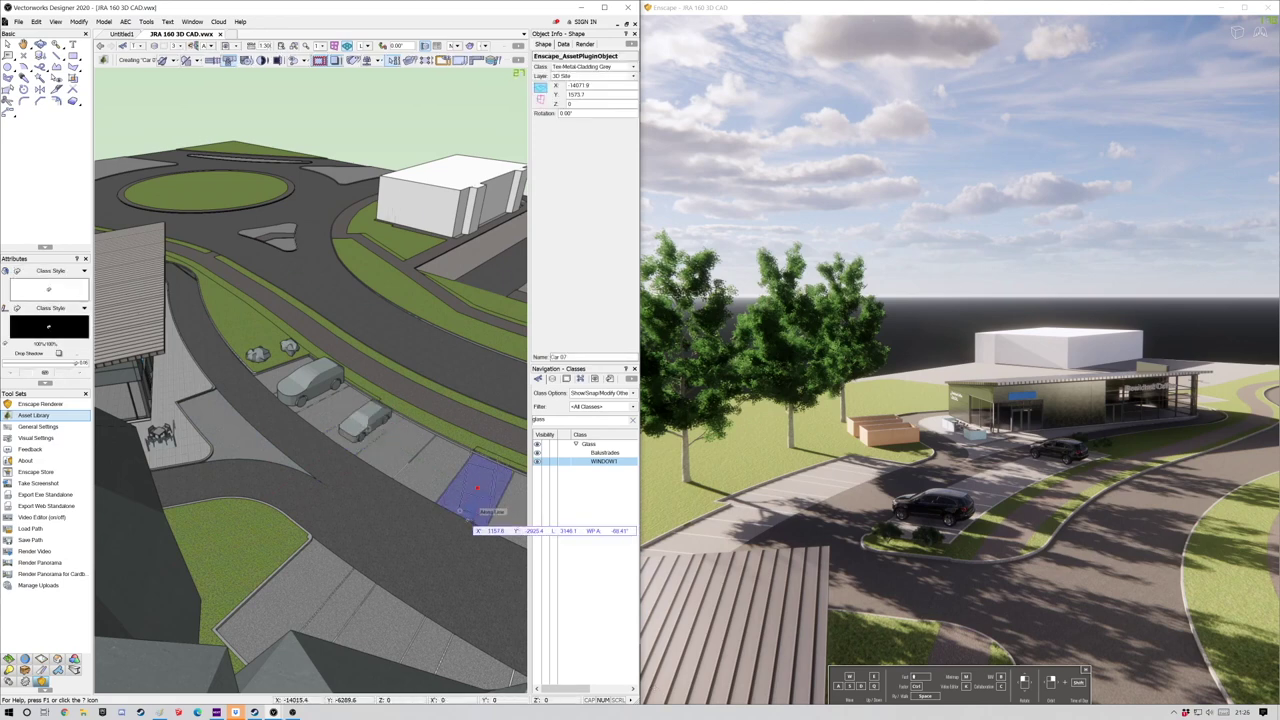
{"action": "left_click", "coordinate": [480, 478]}
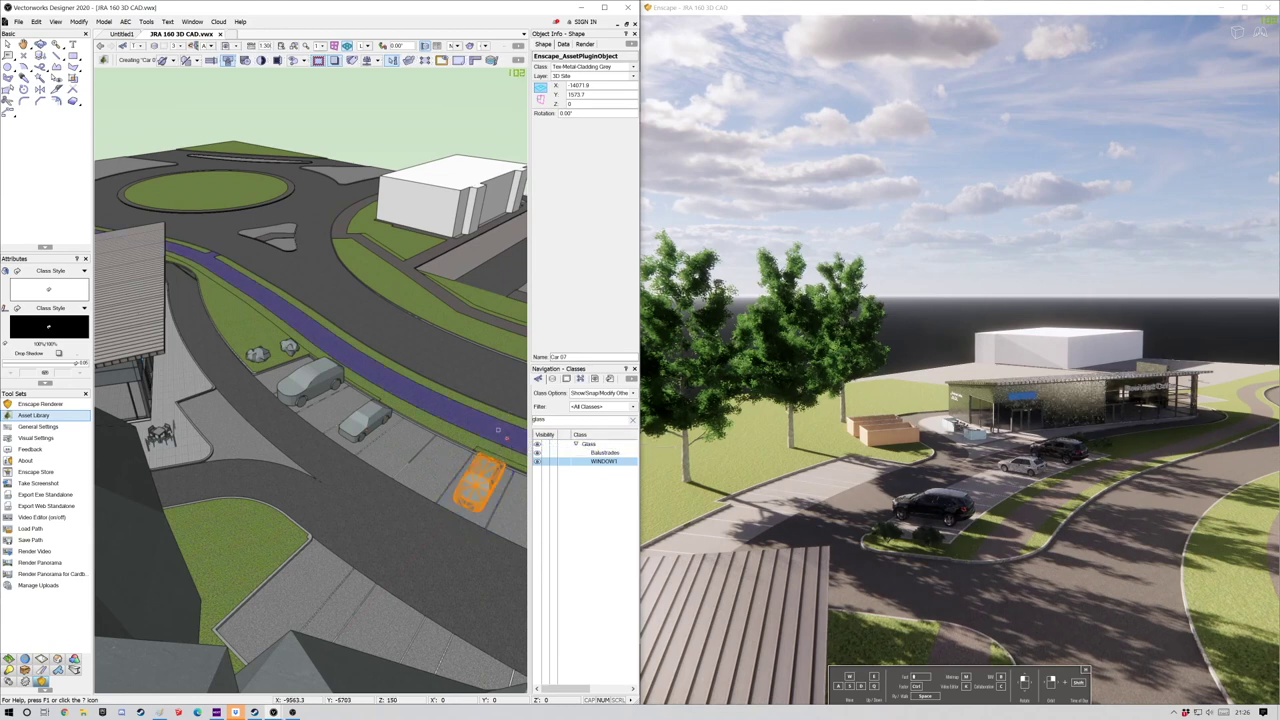
Place the Car 23 sports car in the end bay of the opposite parking row, beside the bin enclosures near Greggs.
{"action": "left_click", "coordinate": [33, 416]}
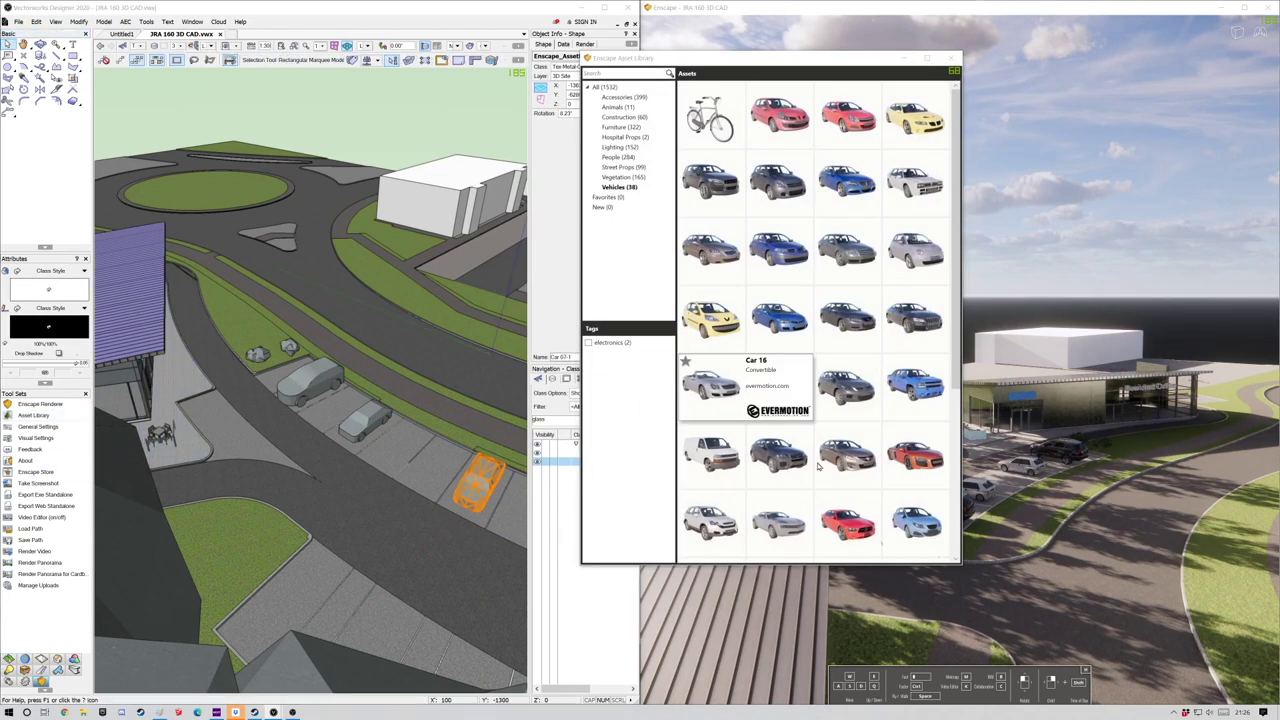
{"action": "left_click", "coordinate": [926, 460]}
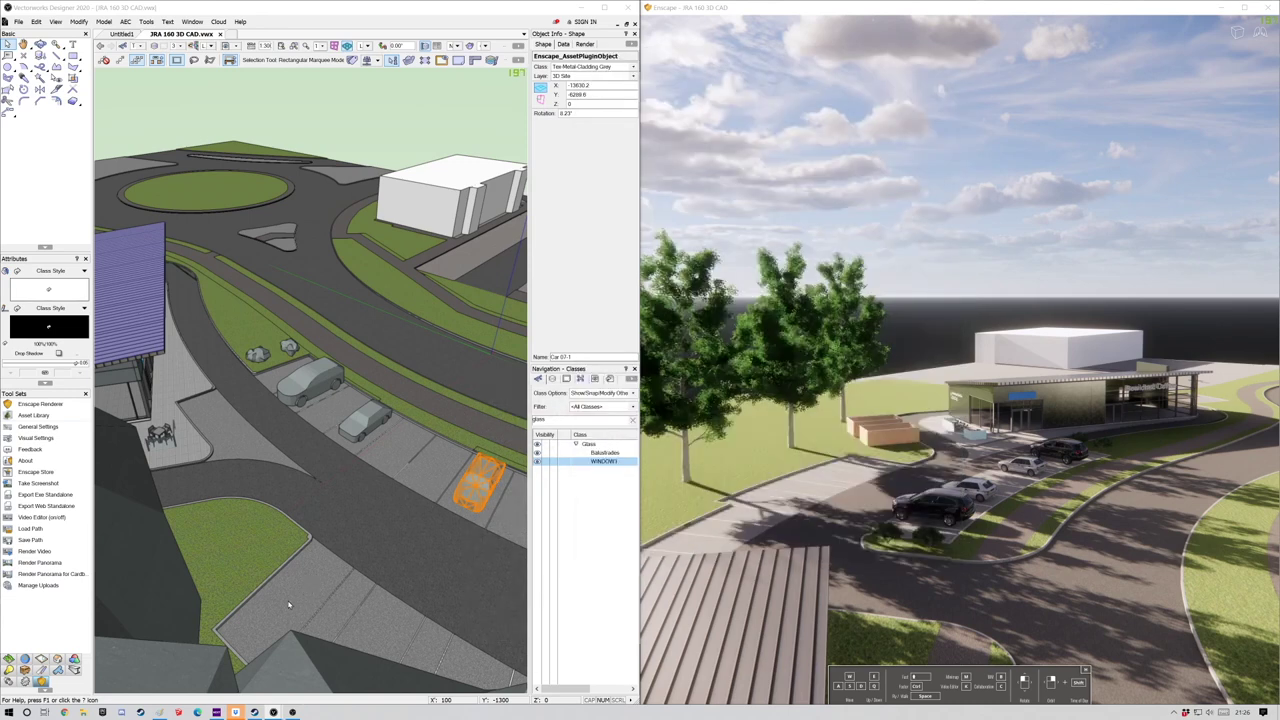
{"action": "left_click", "coordinate": [290, 603]}
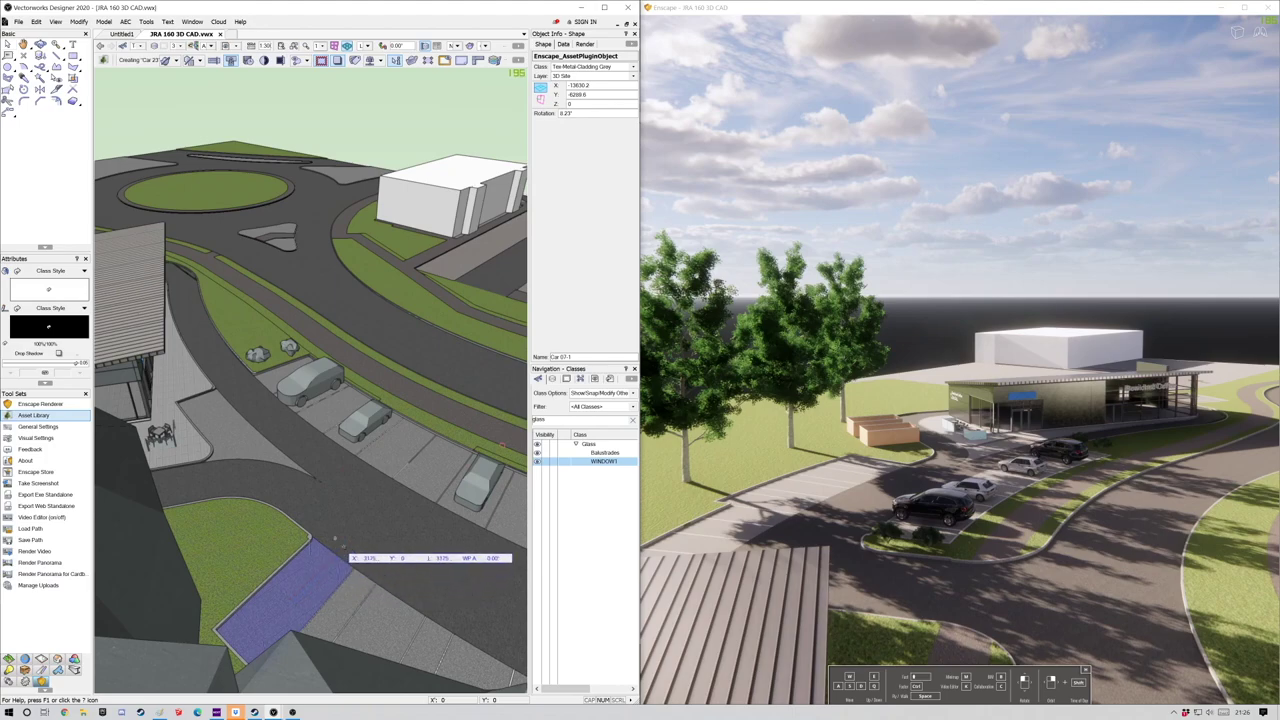
{"action": "left_click", "coordinate": [340, 542]}
Place Car 22 further south in the same parking row as Car 23, aligned with its bay.
{"action": "scroll", "coordinate": [404, 547], "scroll_direction": "down", "scroll_amount": 2}
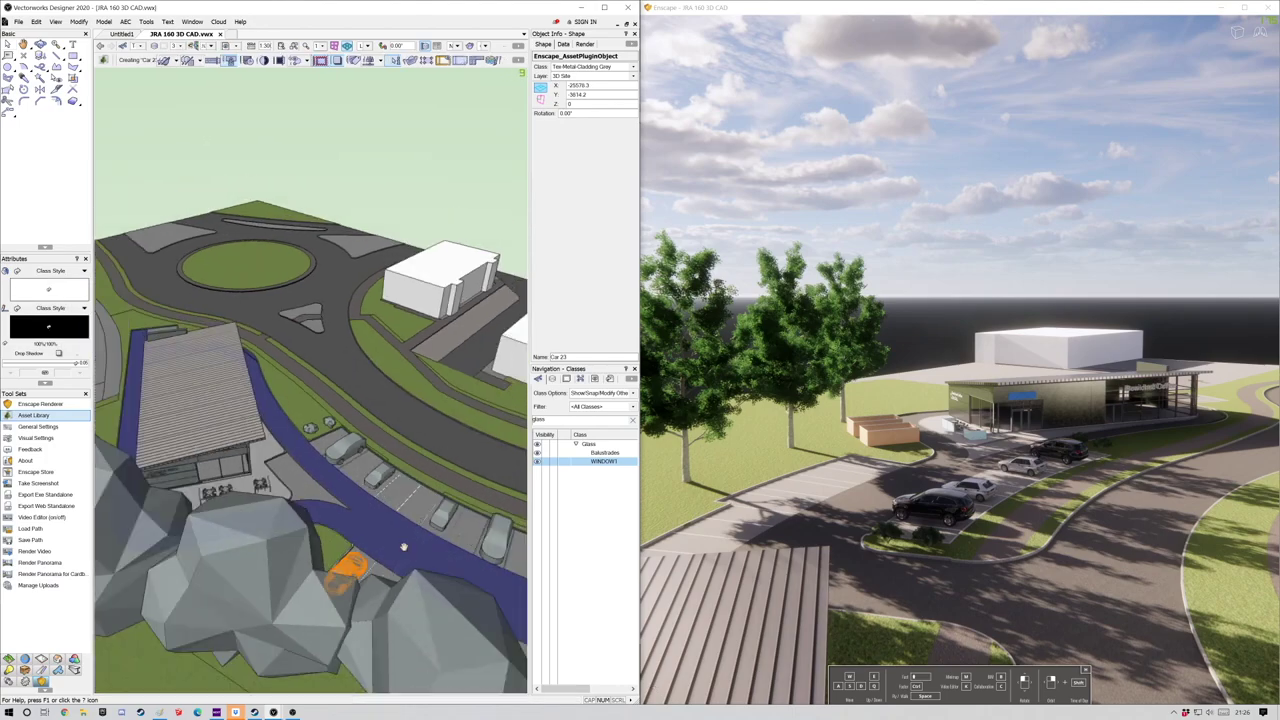
{"action": "middle_click_drag", "start_coordinate": [404, 547], "coordinate": [291, 402], "text": "ctrl"}
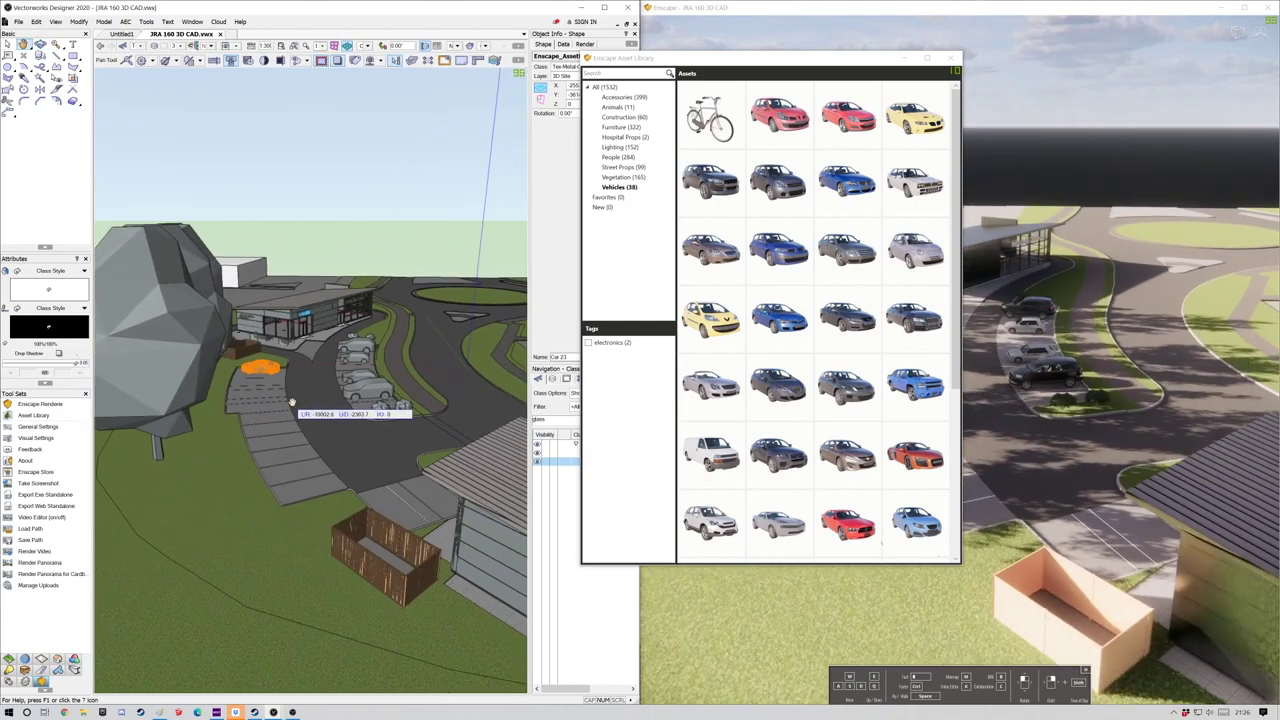
{"action": "middle_click_drag", "start_coordinate": [340, 466], "coordinate": [334, 500], "text": "ctrl"}
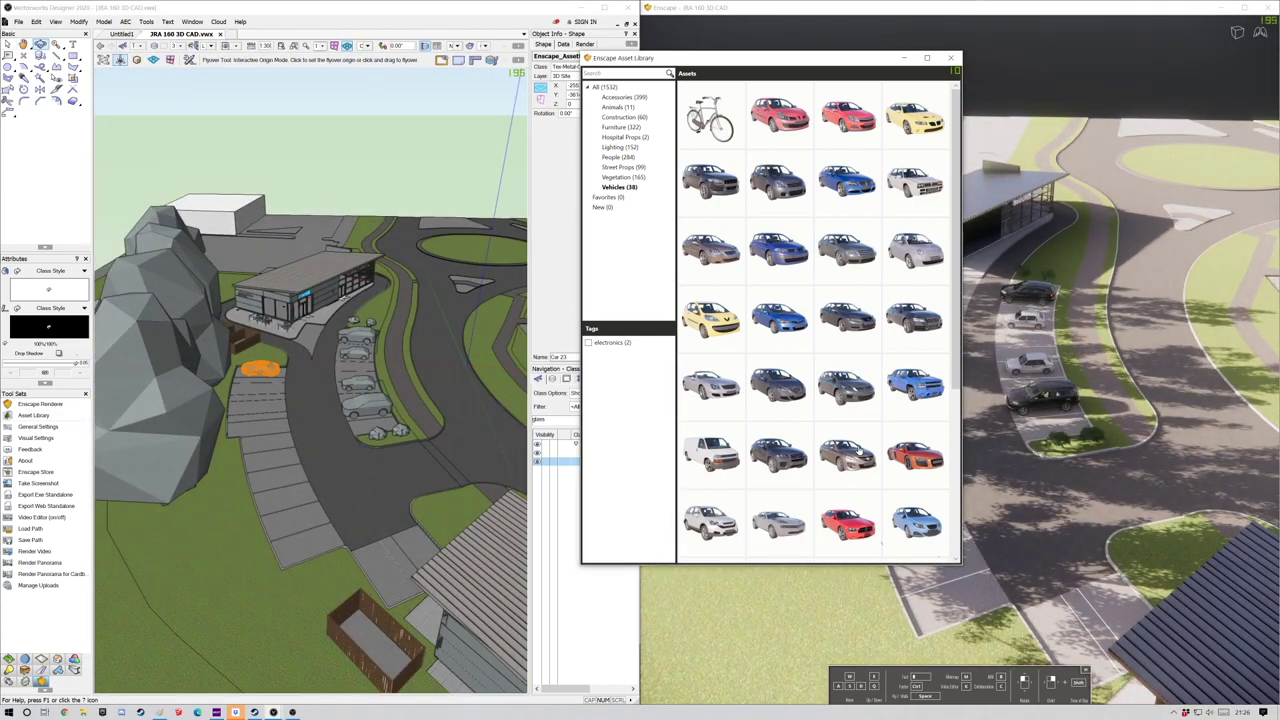
{"action": "left_click", "coordinate": [852, 454]}
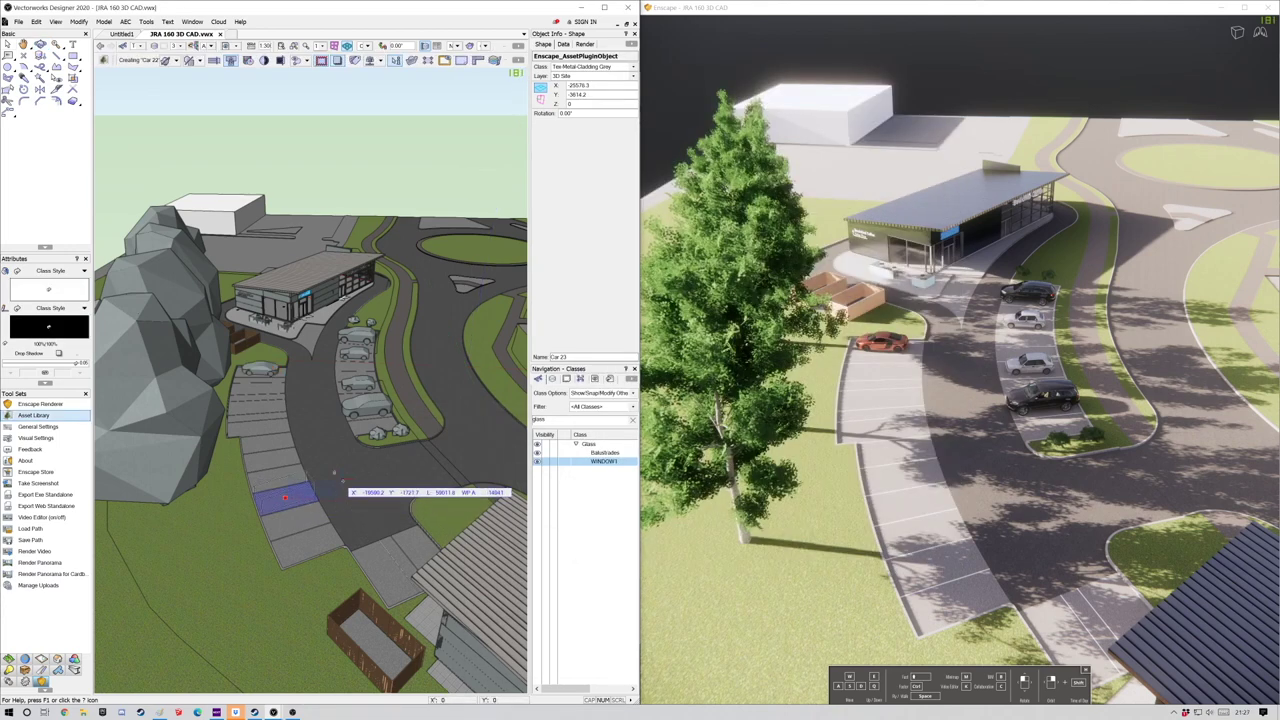
{"action": "left_click", "coordinate": [284, 496]}
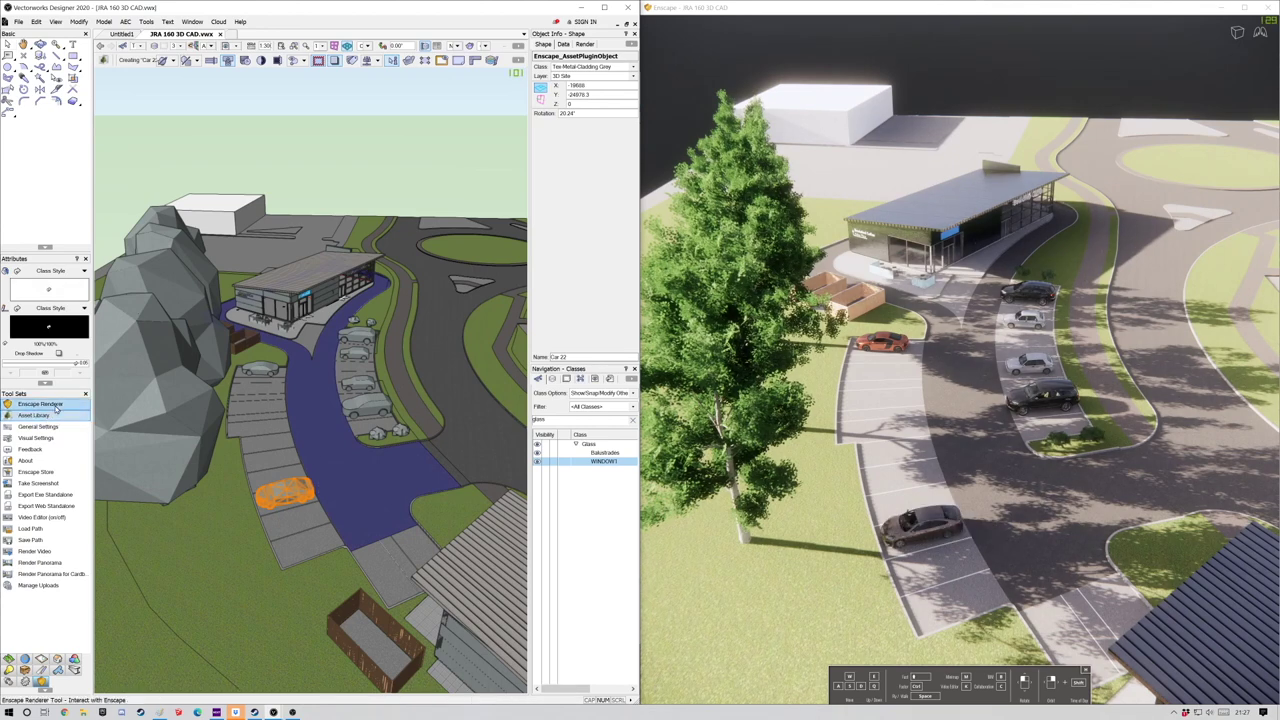
Place three Maple 03 trees from the vegetation assets on the grass beside the southern end of the parking row.
{"action": "left_click", "coordinate": [33, 415]}
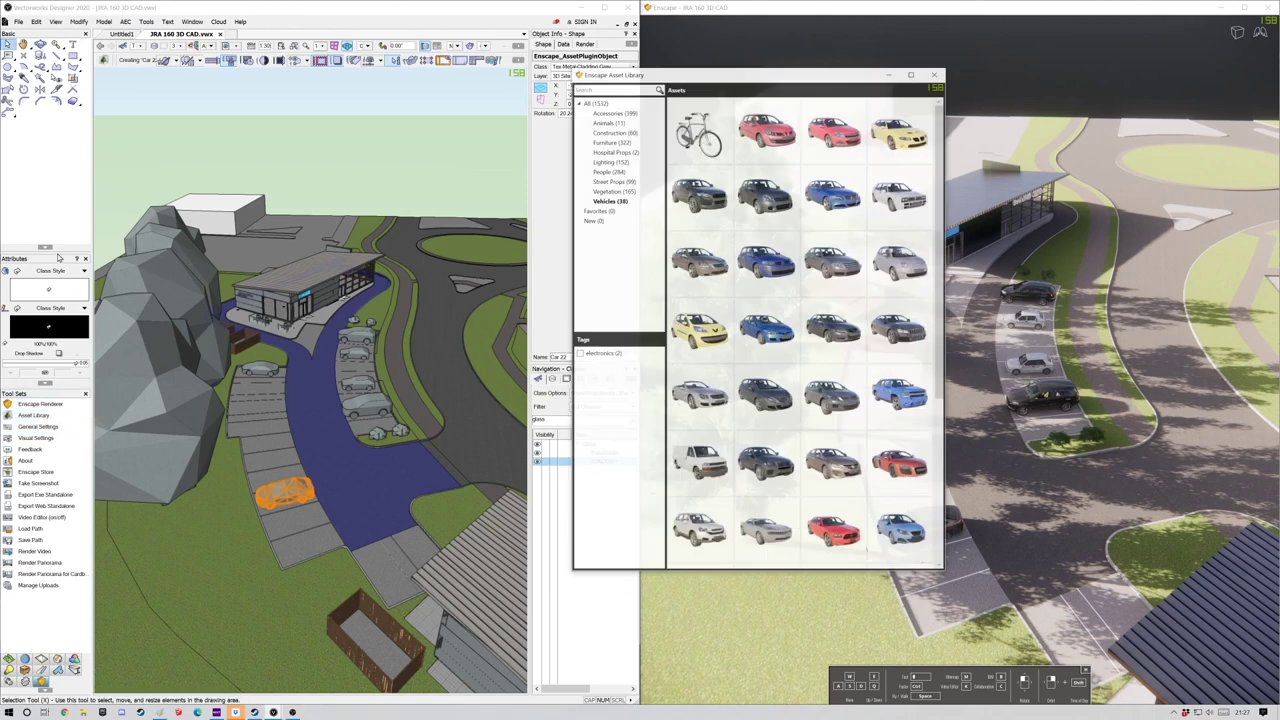
{"action": "left_click", "coordinate": [625, 178]}
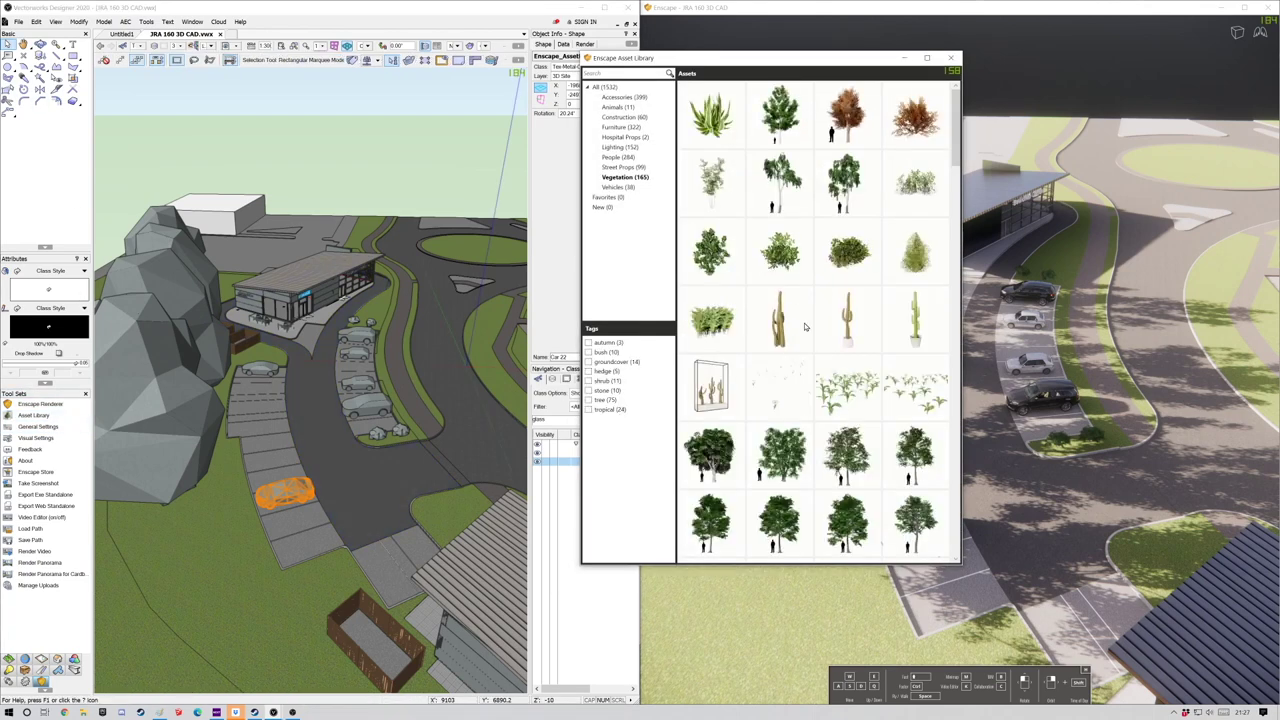
{"action": "left_click_drag", "start_coordinate": [956, 152], "coordinate": [956, 320]}
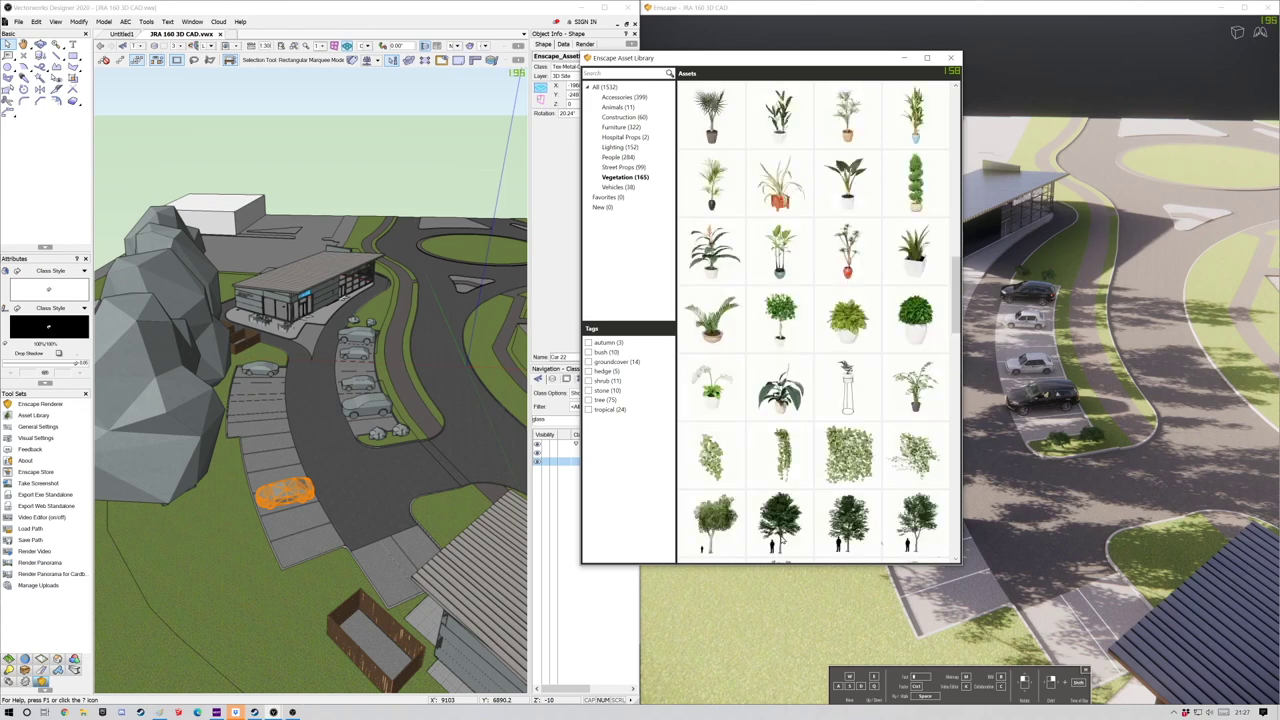
{"action": "left_click", "coordinate": [951, 58]}
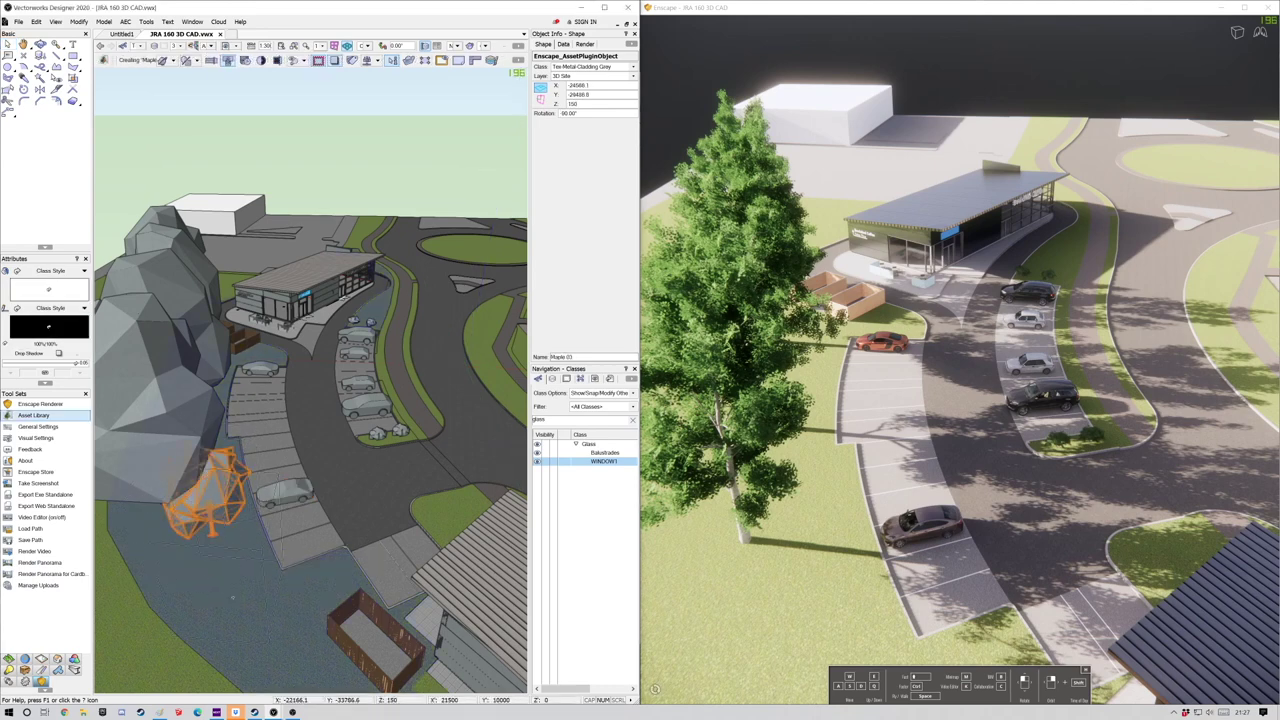
{"action": "left_click", "coordinate": [224, 587]}
{"action": "left_click", "coordinate": [190, 577]}
{"action": "left_click", "coordinate": [308, 598]}
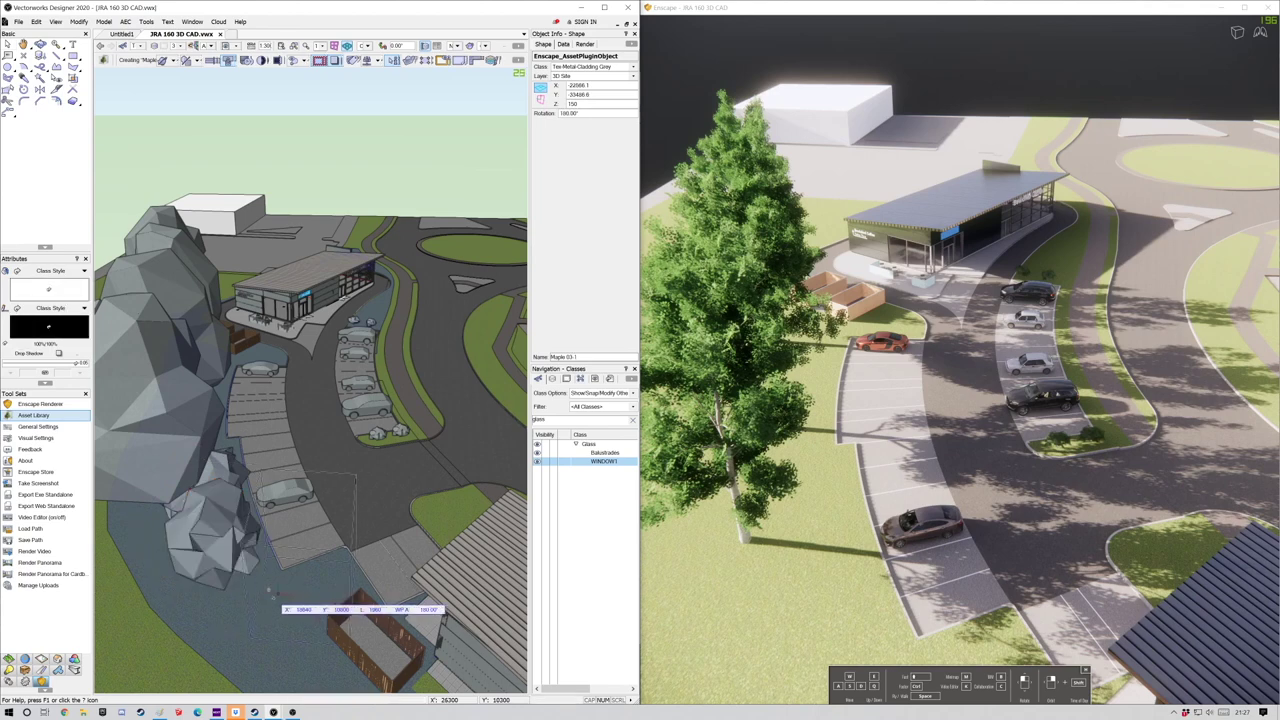
{"action": "left_click", "coordinate": [305, 595]}
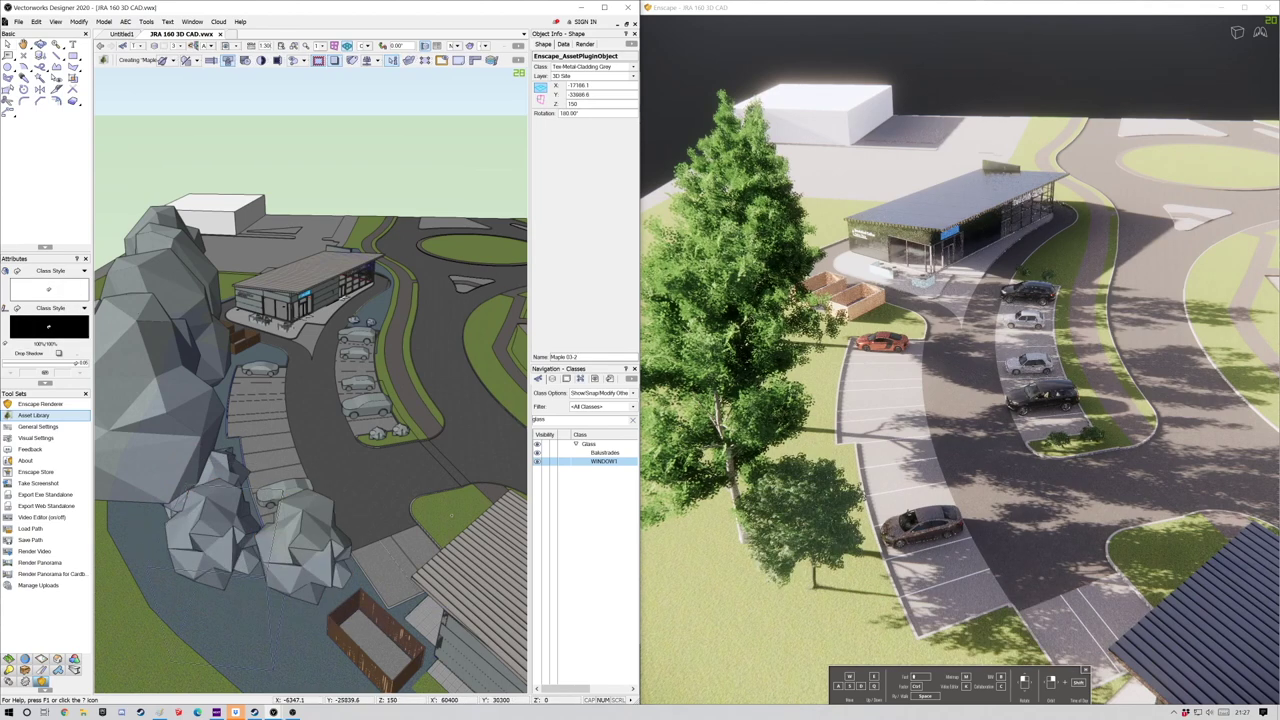
{"action": "left_click", "coordinate": [216, 600]}
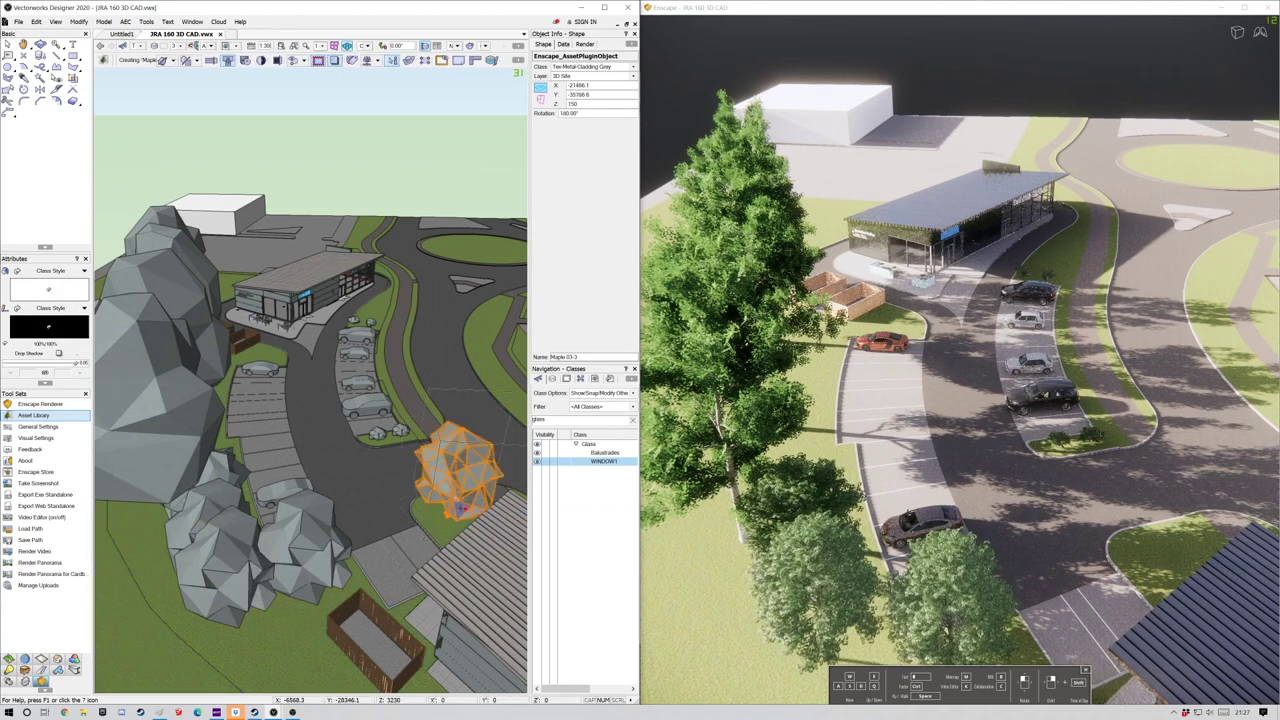
Place further Maple 03 trees on the verge by the corrugated-roof building, beside the timber enclosure and near the large tree, and finish placing.
{"action": "left_click", "coordinate": [463, 508]}
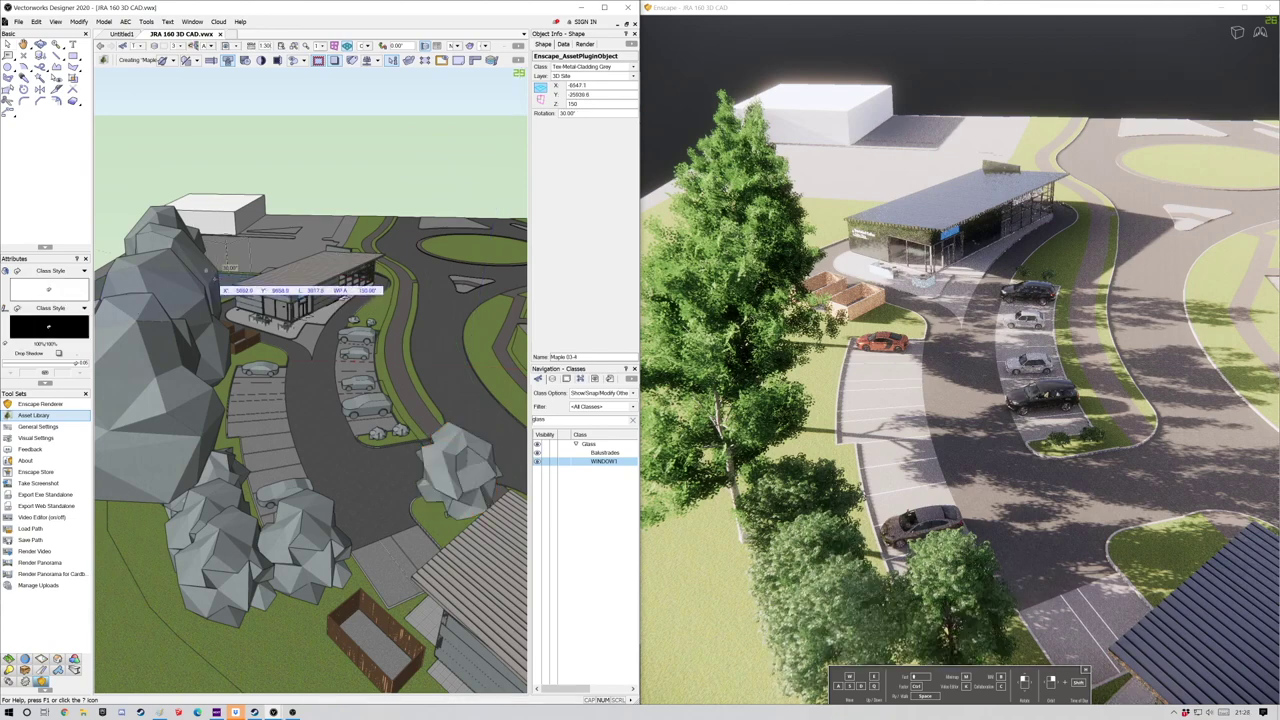
{"action": "middle_click_drag", "start_coordinate": [394, 490], "coordinate": [428, 400]}
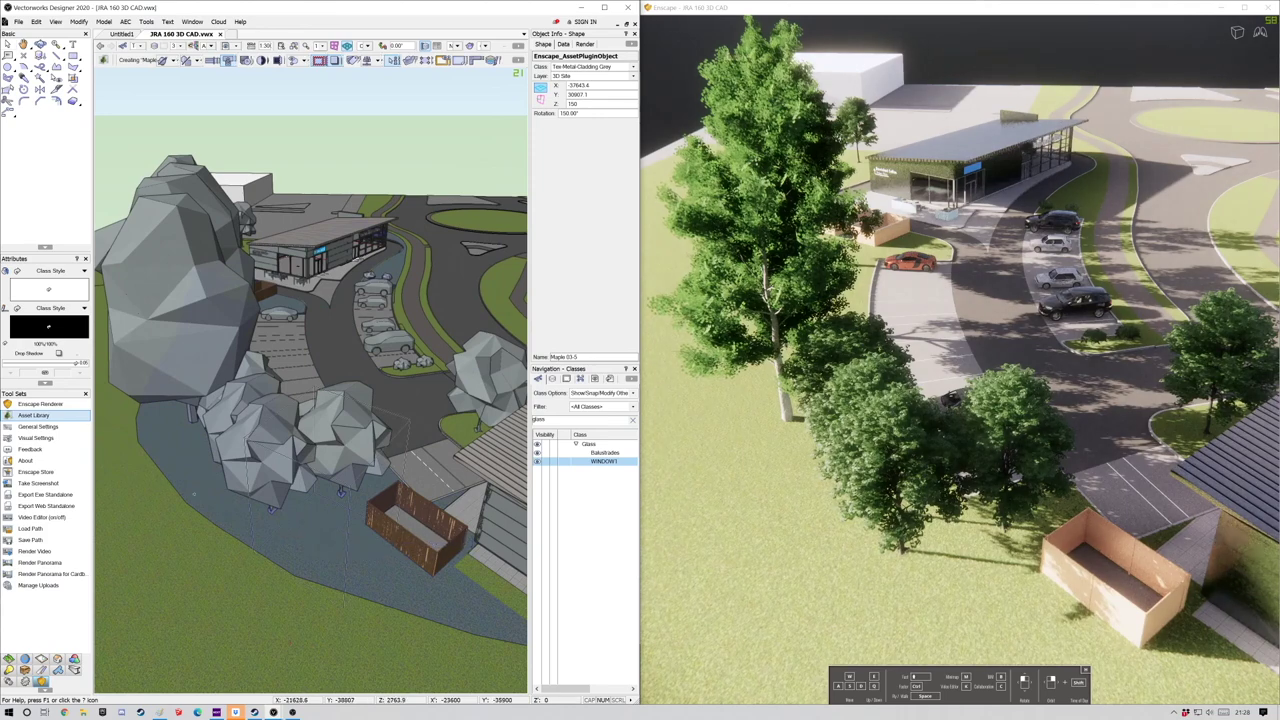
{"action": "left_click", "coordinate": [326, 540]}
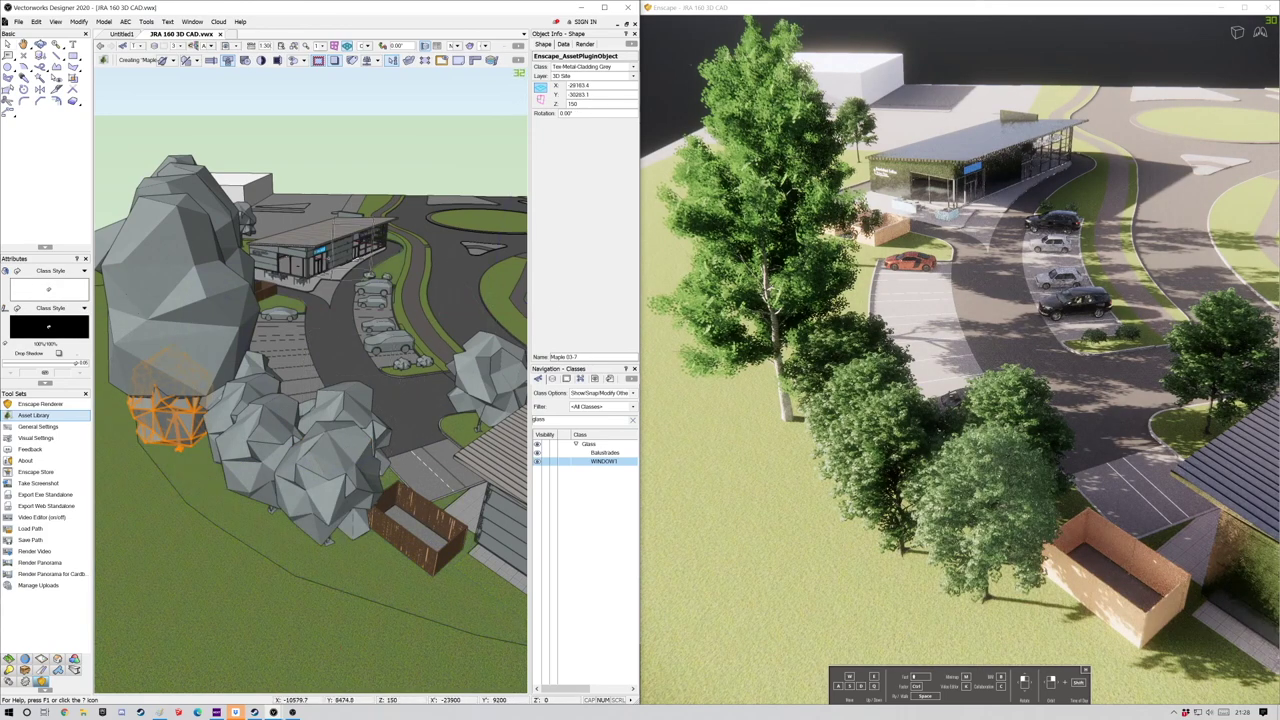
{"action": "key", "text": "Escape"}
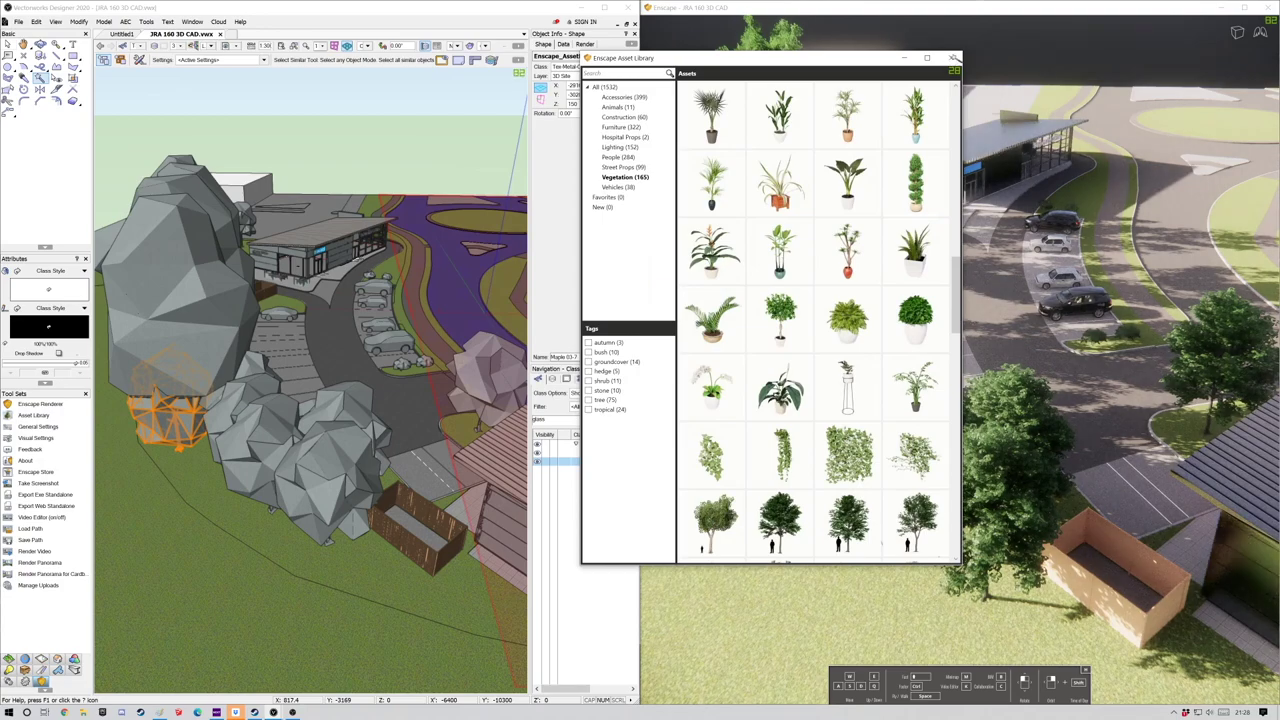
{"action": "left_click", "coordinate": [955, 59]}
{"action": "left_click", "coordinate": [8, 45]}
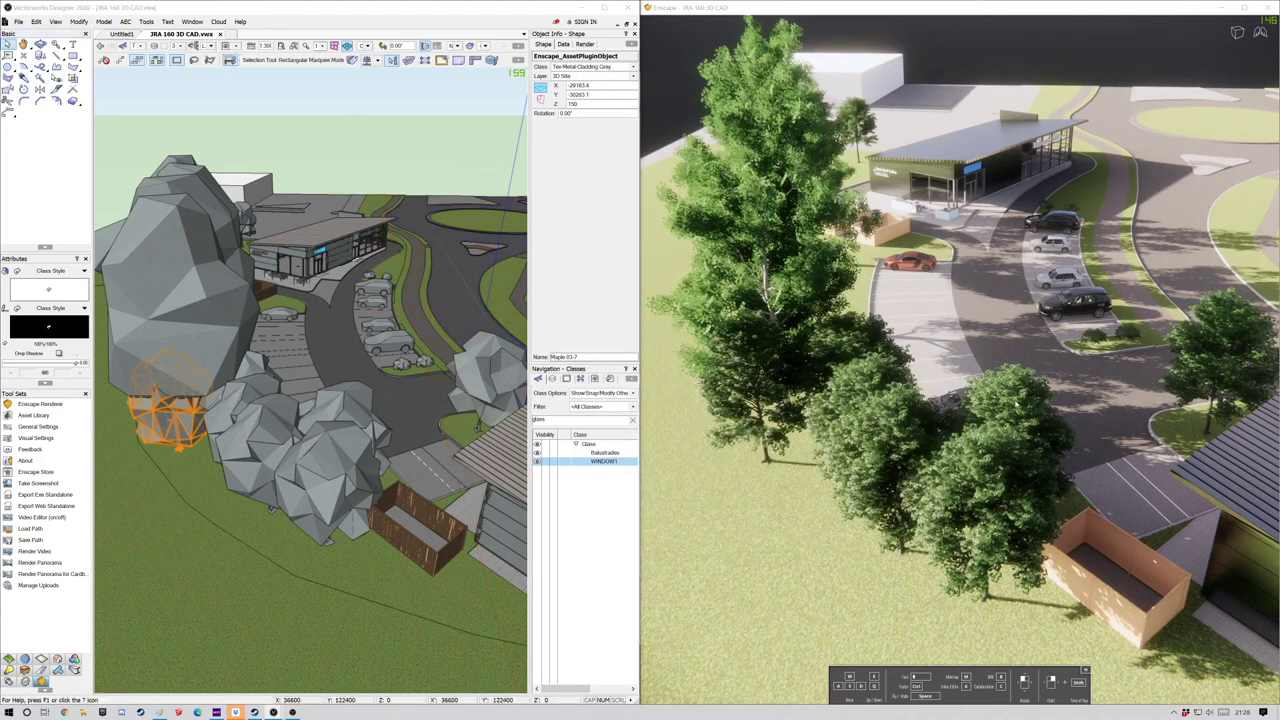
Walk through the rendered site and maximise the render to examine the trees, parked cars and coffee building at eye level.
{"action": "key", "text": "w"}
{"action": "key", "text": "d"}
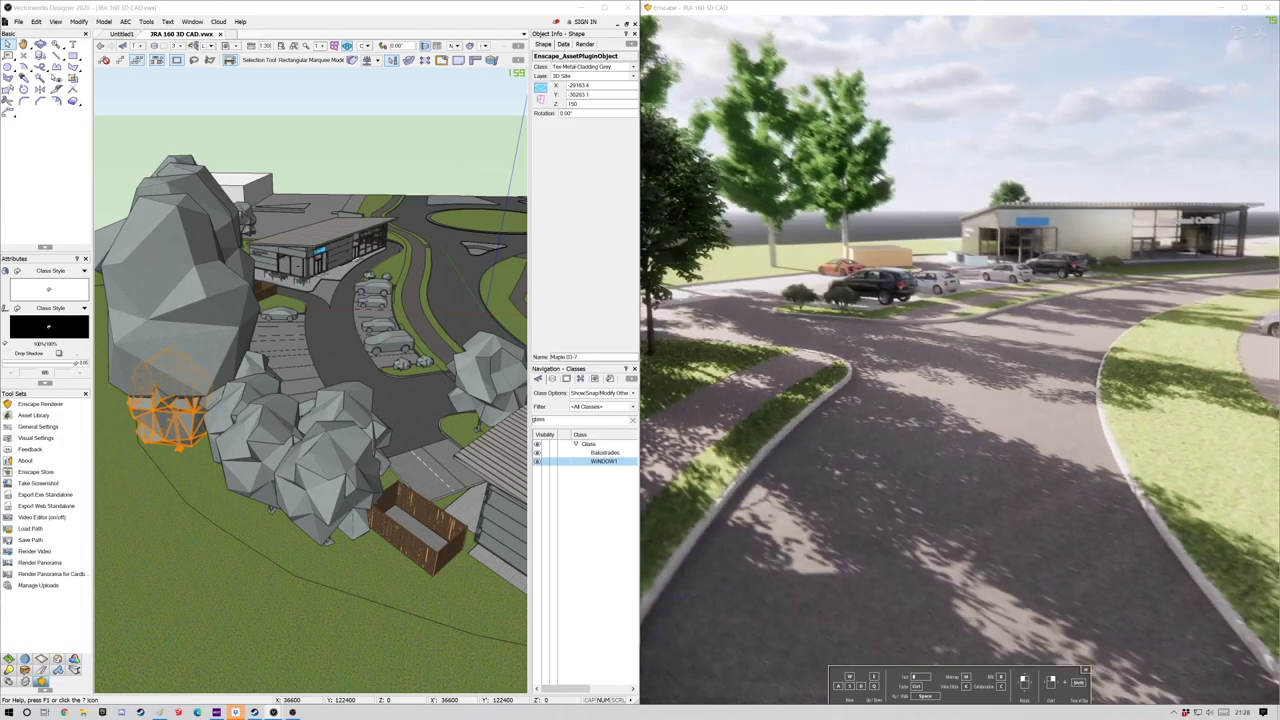
{"action": "key", "text": "w"}
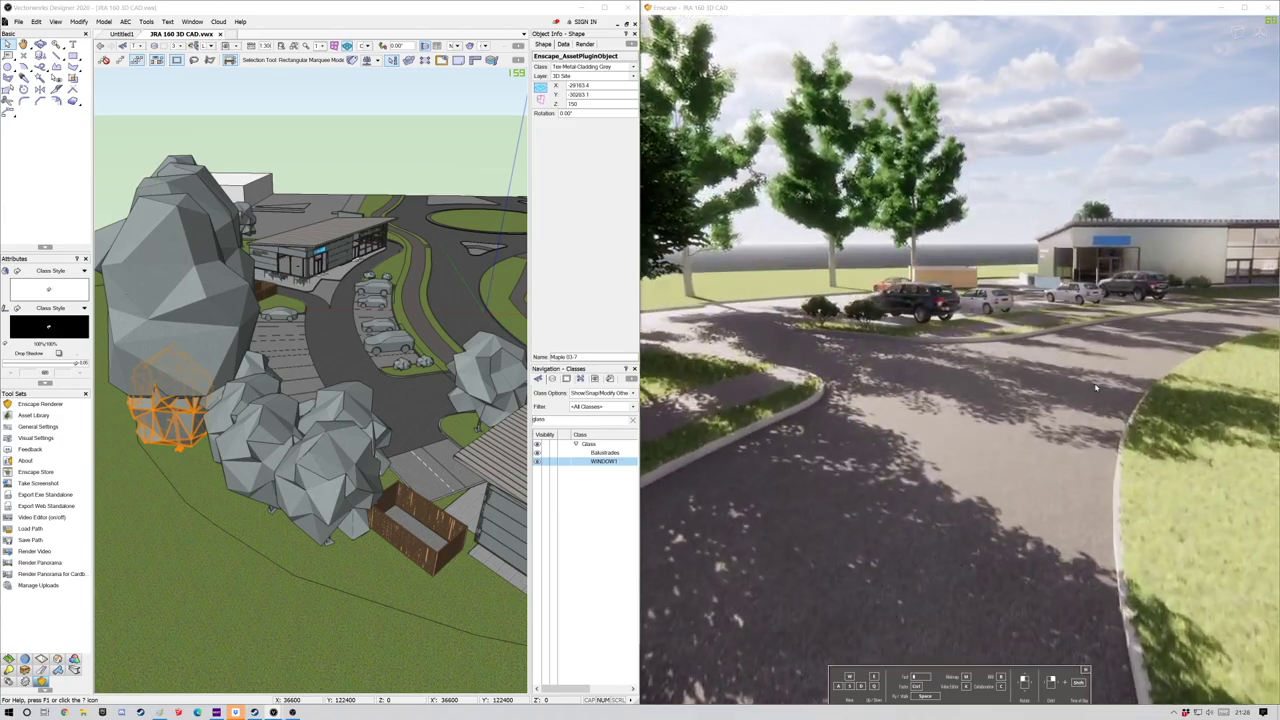
{"action": "right_click_drag", "start_coordinate": [1095, 388], "coordinate": [1060, 380]}
{"action": "key", "text": "w"}
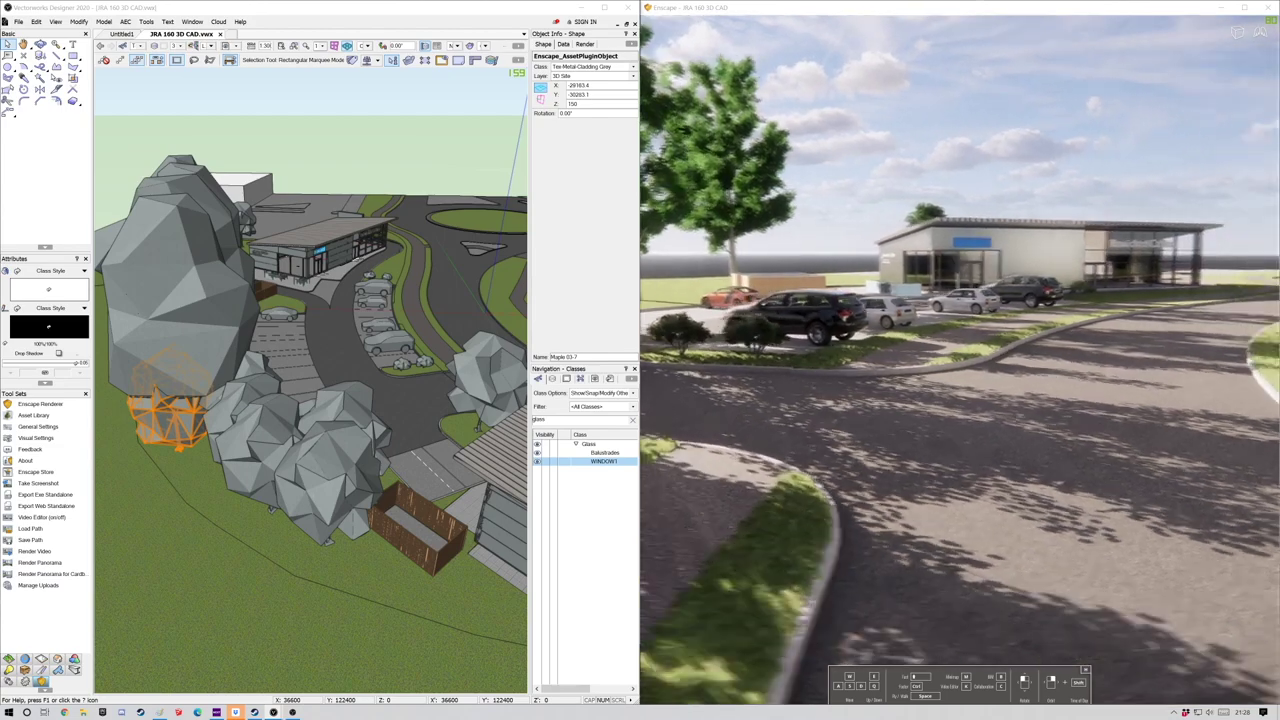
{"action": "mouse_move", "coordinate": [820, 393]}
{"action": "right_mouse_down"}
{"action": "mouse_move", "coordinate": [902, 395]}
{"action": "mouse_move", "coordinate": [845, 395]}
{"action": "right_mouse_up"}
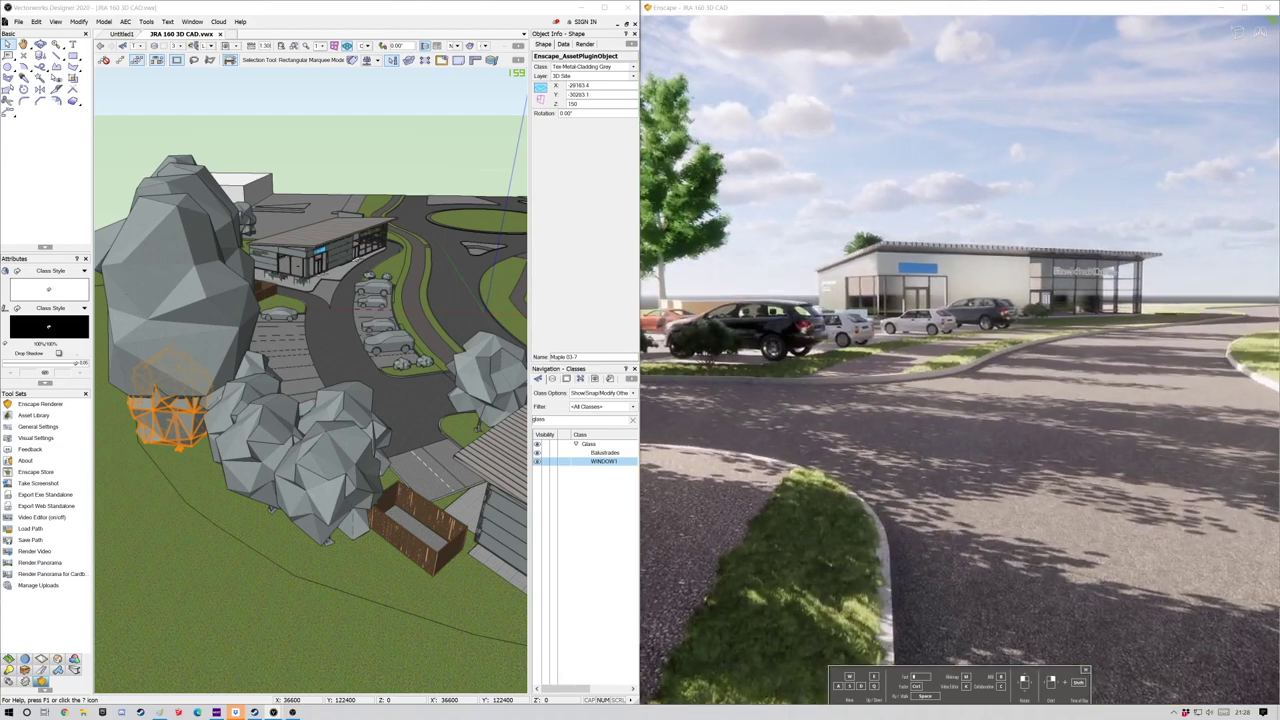
{"action": "left_click", "coordinate": [1243, 7]}
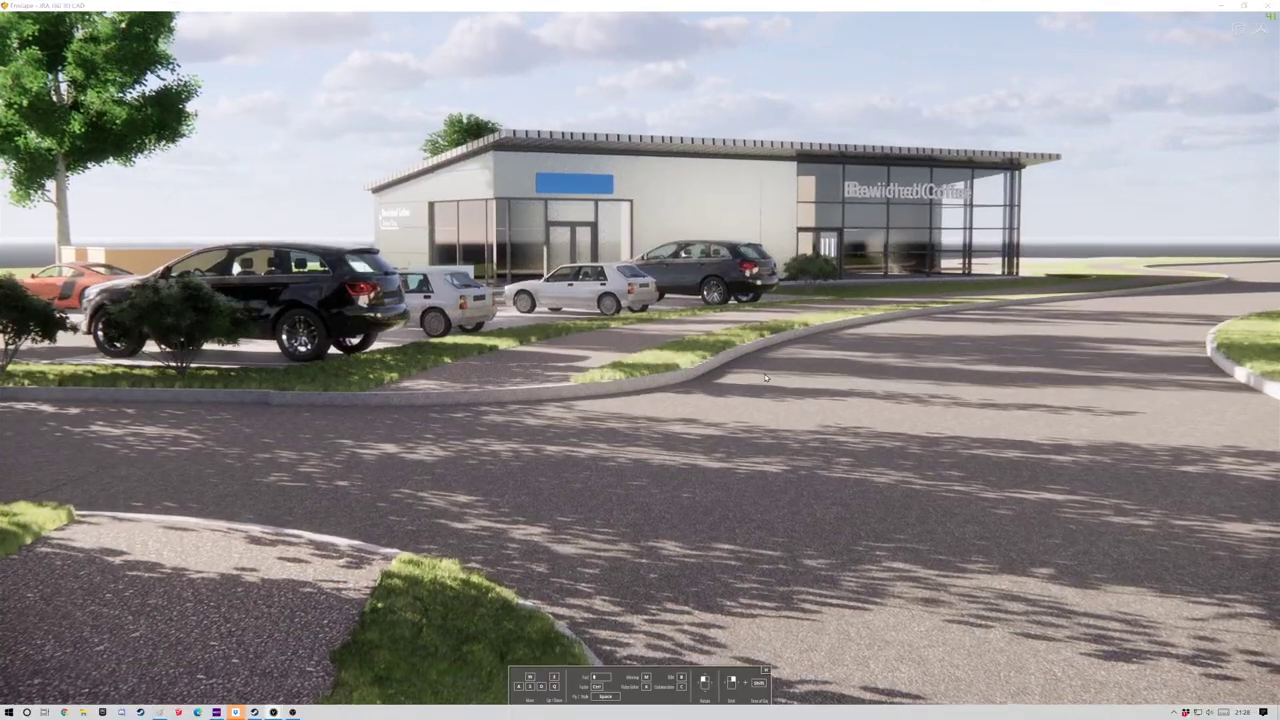
{"action": "key", "text": "a"}
{"action": "key", "text": "q"}
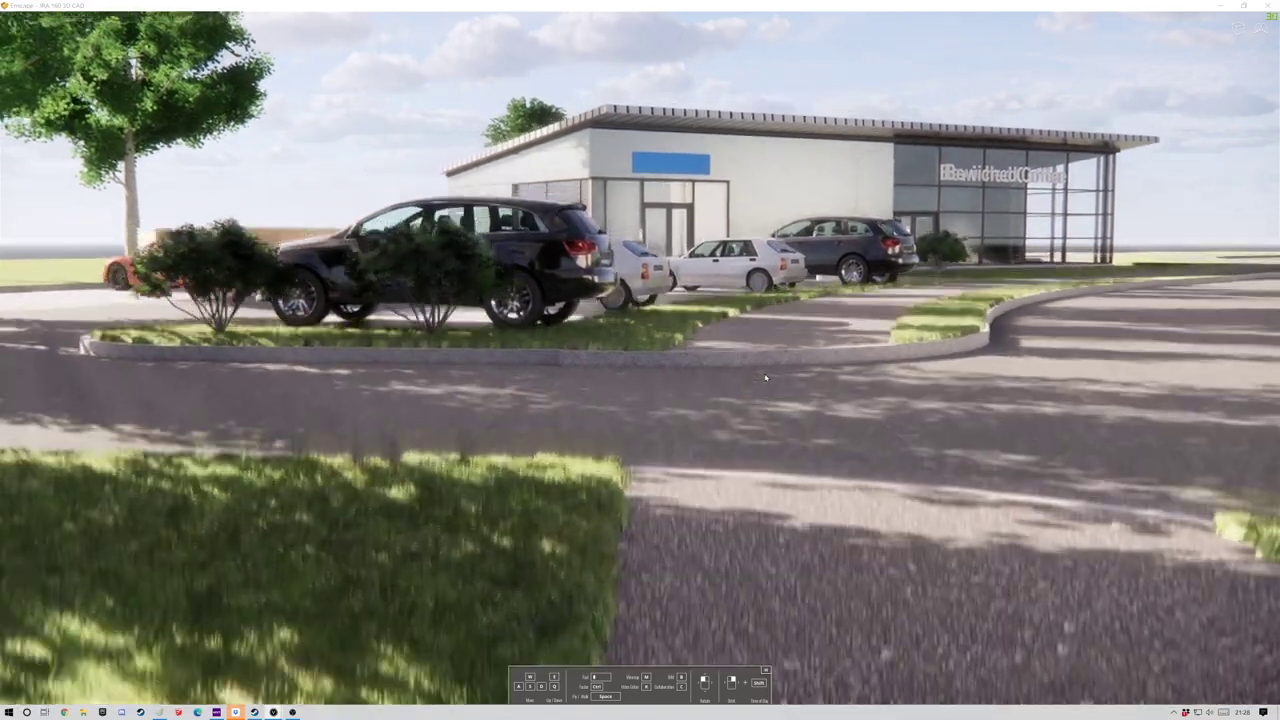
{"action": "key", "text": "e"}
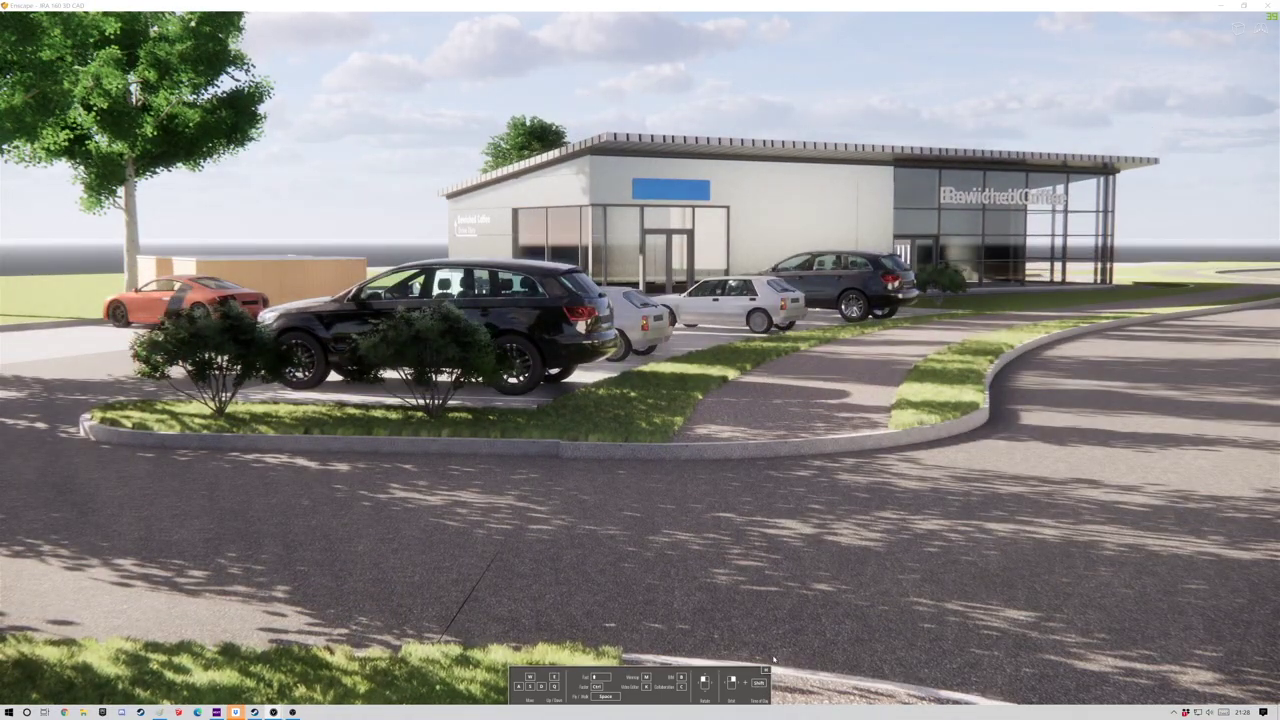
{"action": "key", "text": "a"}
Shift the time of day in the Enscape render from daylight to sunset.
{"action": "right_click_drag", "start_coordinate": [834, 525], "coordinate": [915, 525], "text": "shift"}
{"action": "left_click_drag", "start_coordinate": [615, 487], "coordinate": [609, 487], "text": "shift"}
{"action": "right_click_drag", "start_coordinate": [609, 487], "coordinate": [643, 487], "text": "shift"}
{"action": "left_click_drag", "start_coordinate": [643, 487], "coordinate": [723, 487], "text": "shift"}
{"action": "right_click_drag", "start_coordinate": [723, 487], "coordinate": [760, 487], "text": "shift"}
{"action": "right_click_drag", "start_coordinate": [566, 486], "coordinate": [630, 486], "text": "shift"}
{"action": "left_click_drag", "start_coordinate": [803, 487], "coordinate": [823, 487], "text": "shift"}
Walk through the car park towards the coffee building to examine the cars, trees and facade in sunset light.
{"action": "key", "text": "a"}
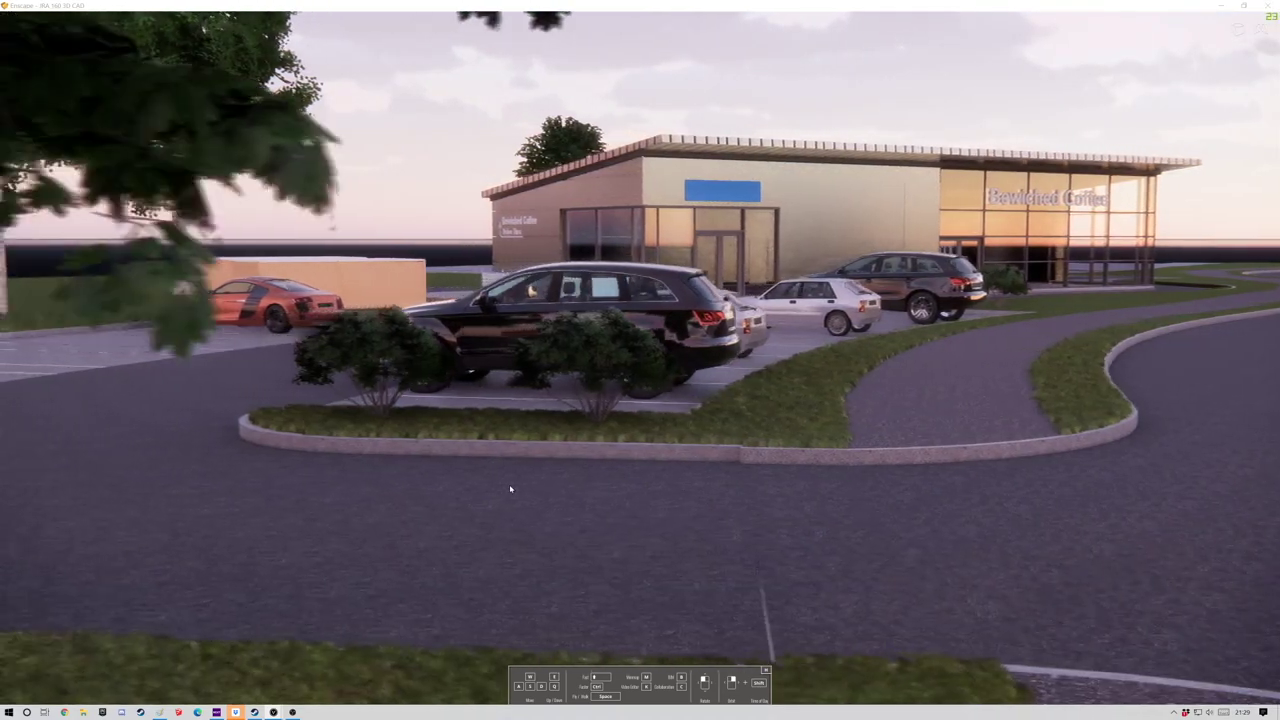
{"action": "key", "text": "w"}
{"action": "key", "text": "a"}
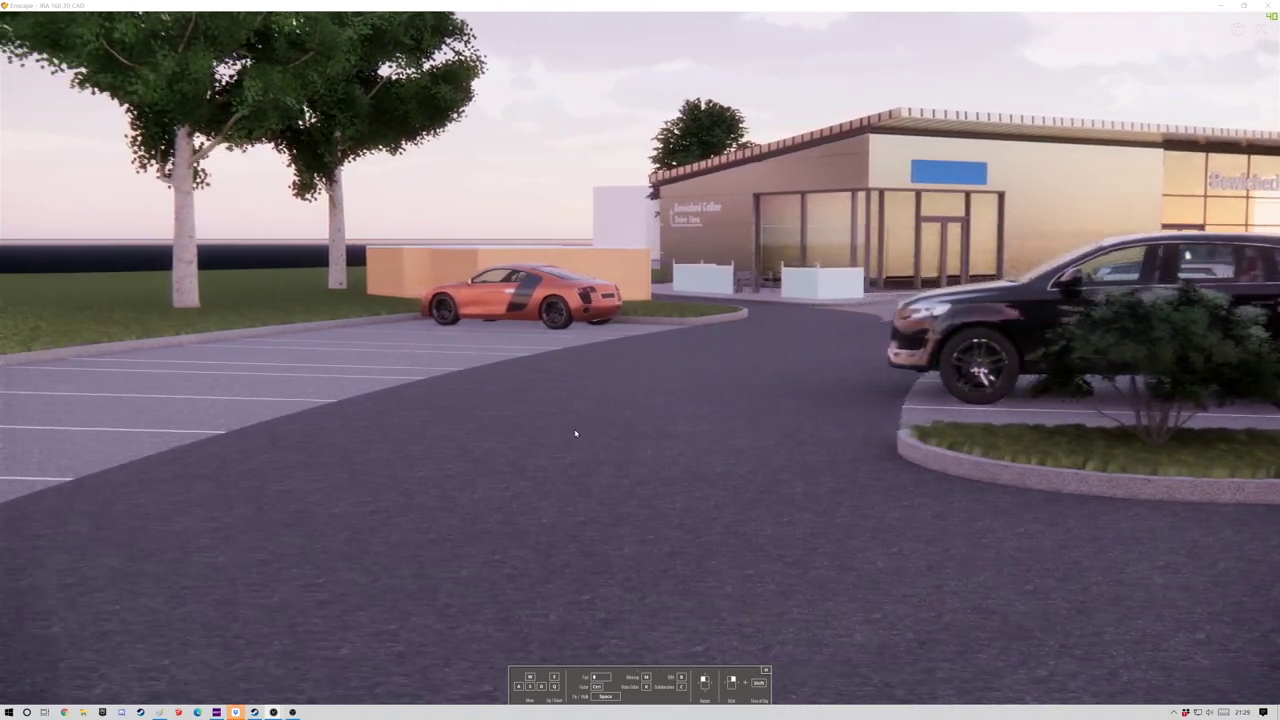
{"action": "right_click_drag", "start_coordinate": [574, 431], "coordinate": [644, 440]}
{"action": "key", "text": "w"}
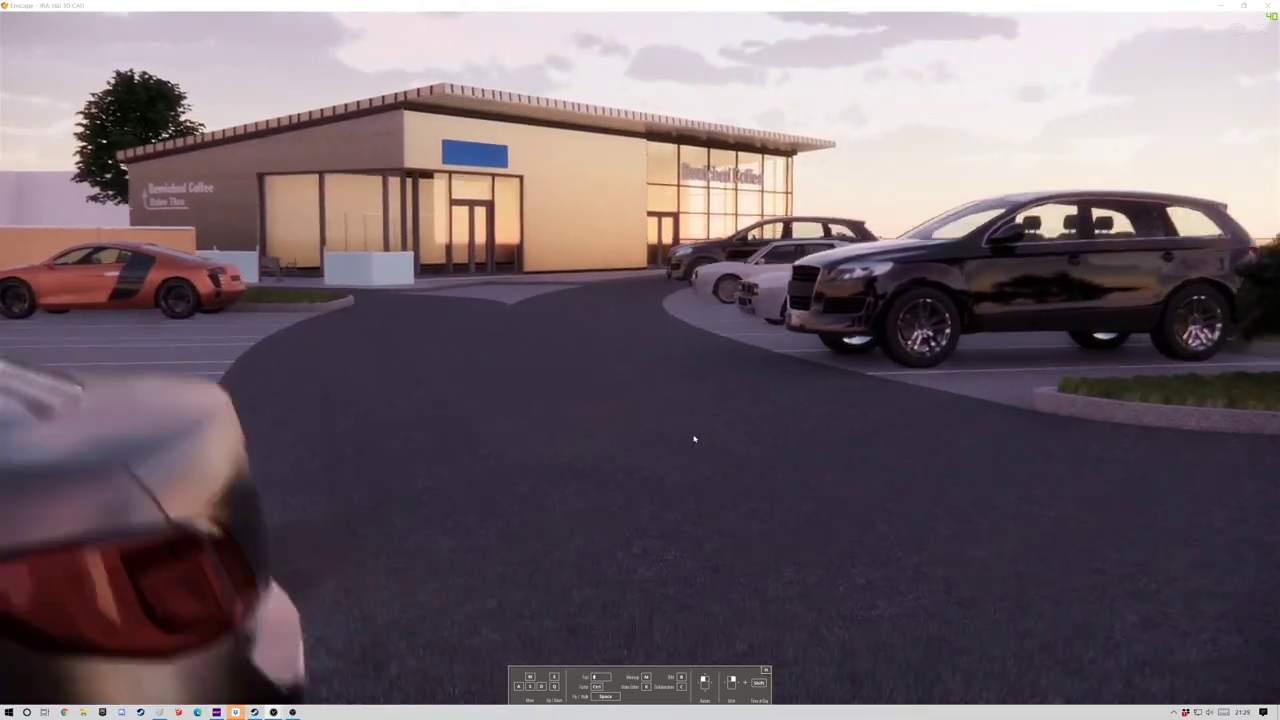
{"action": "key", "text": "e"}
{"action": "left_click_drag", "start_coordinate": [692, 437], "coordinate": [618, 475]}
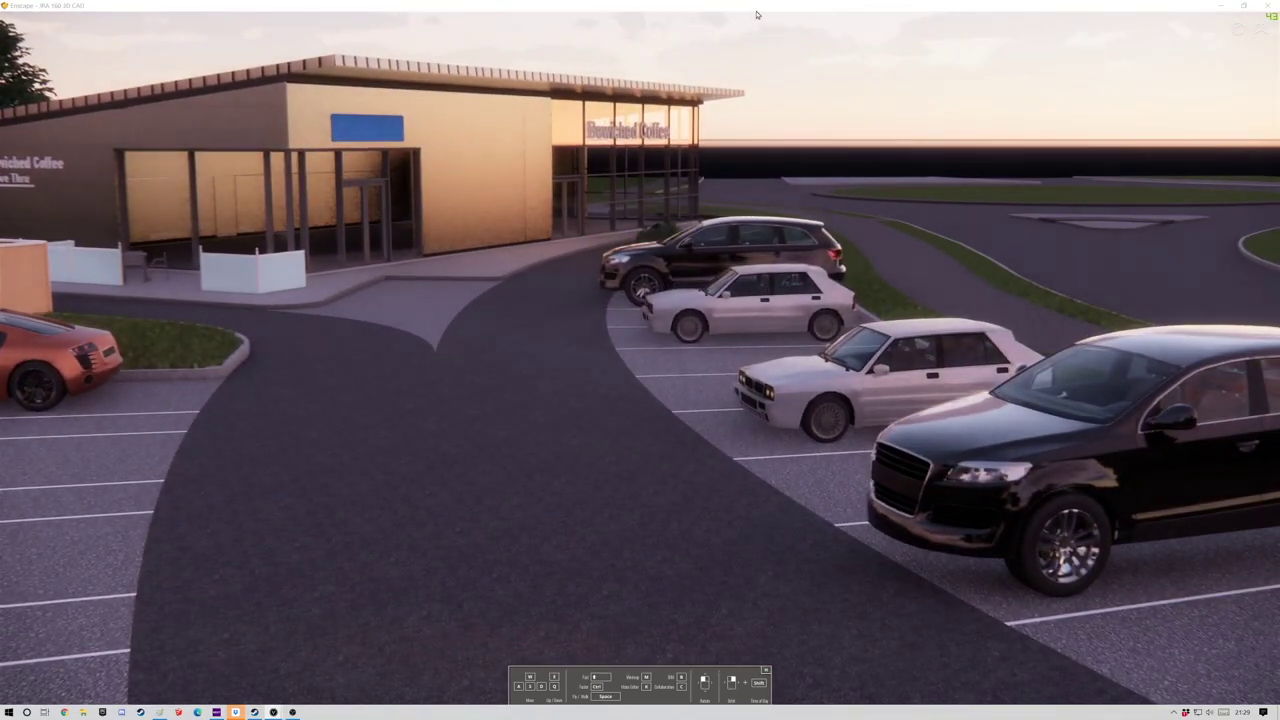
Restore the maximised Enscape render and dock it side by side with the Vectorworks window.
{"action": "left_click_drag", "start_coordinate": [1191, 5], "coordinate": [1279, 1]}
{"action": "left_click", "coordinate": [800, 197]}
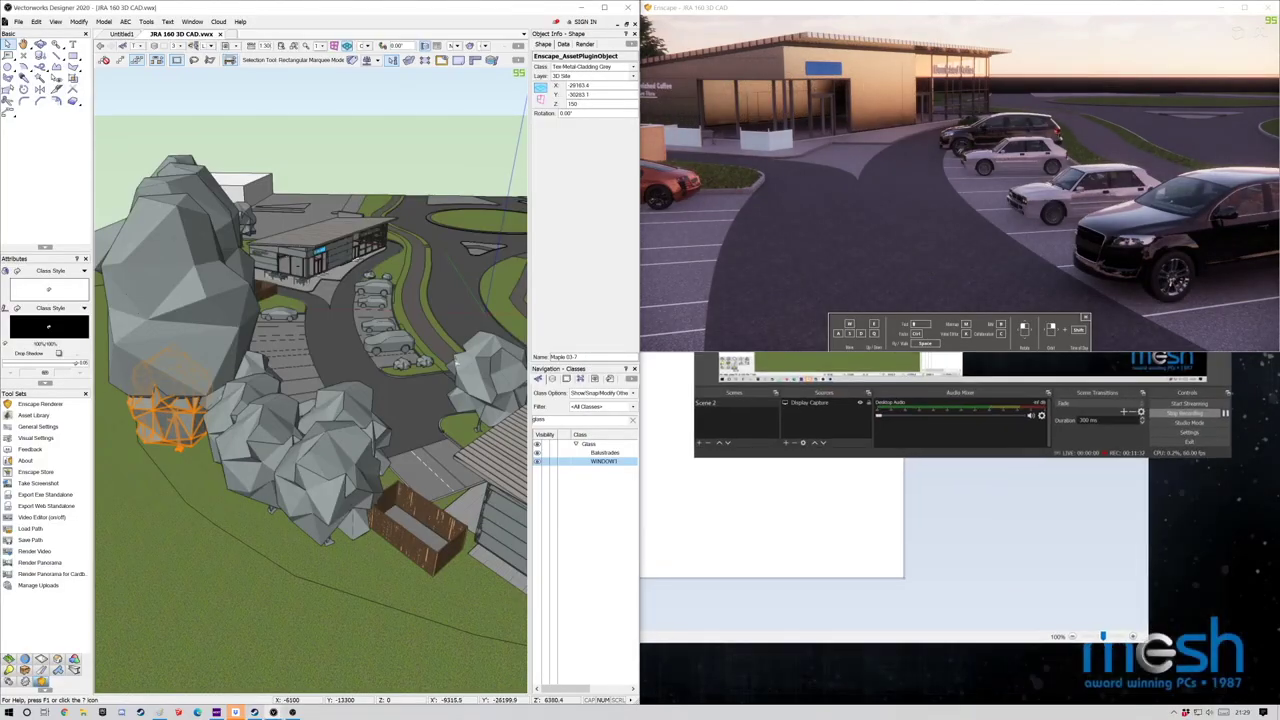
{"action": "left_click", "coordinate": [1243, 8]}
{"action": "key", "text": "super+Right"}
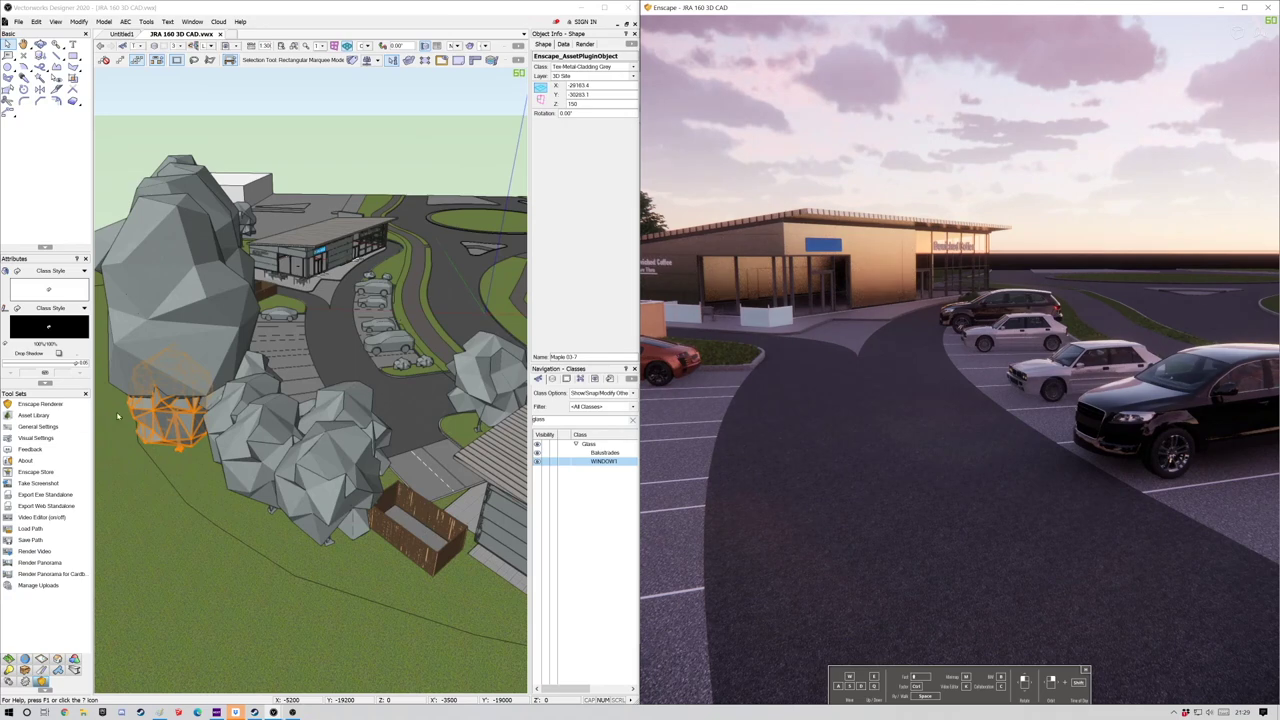
Place the Standing 03 woman with a handbag from the People assets on the footpath beside the parked cars.
{"action": "left_click", "coordinate": [33, 415]}
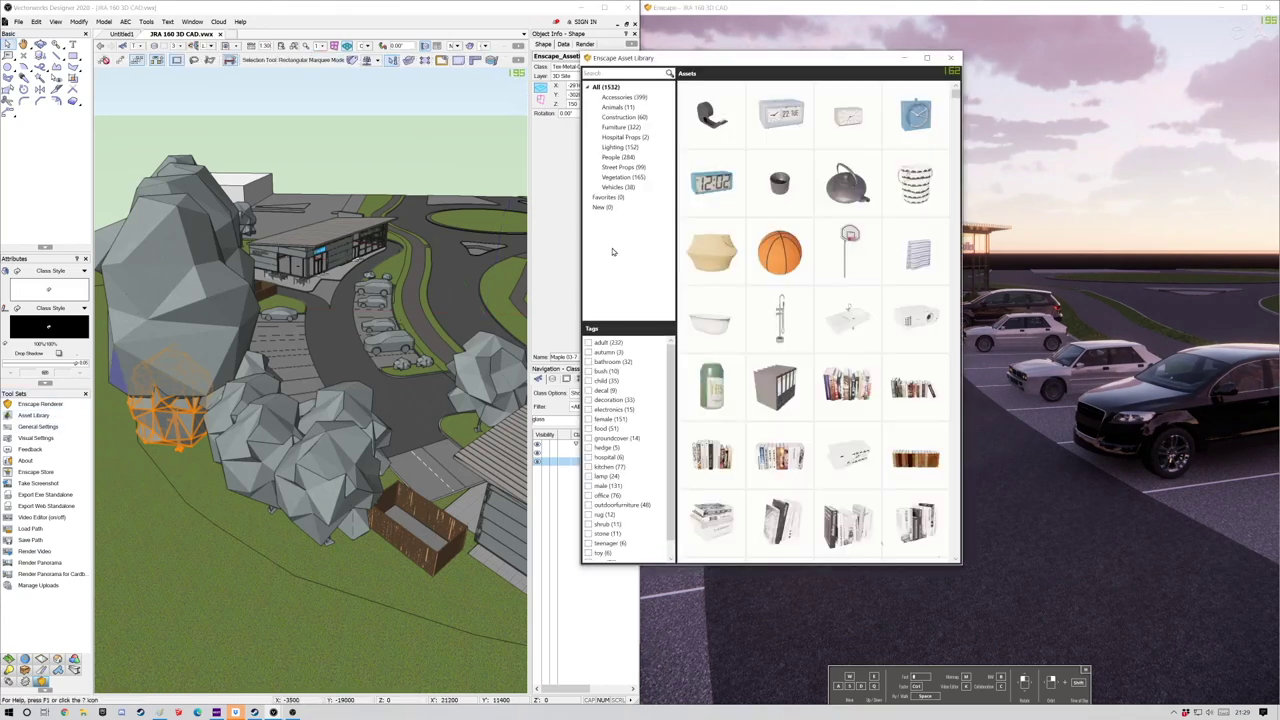
{"action": "left_click", "coordinate": [624, 169]}
{"action": "left_click", "coordinate": [617, 160]}
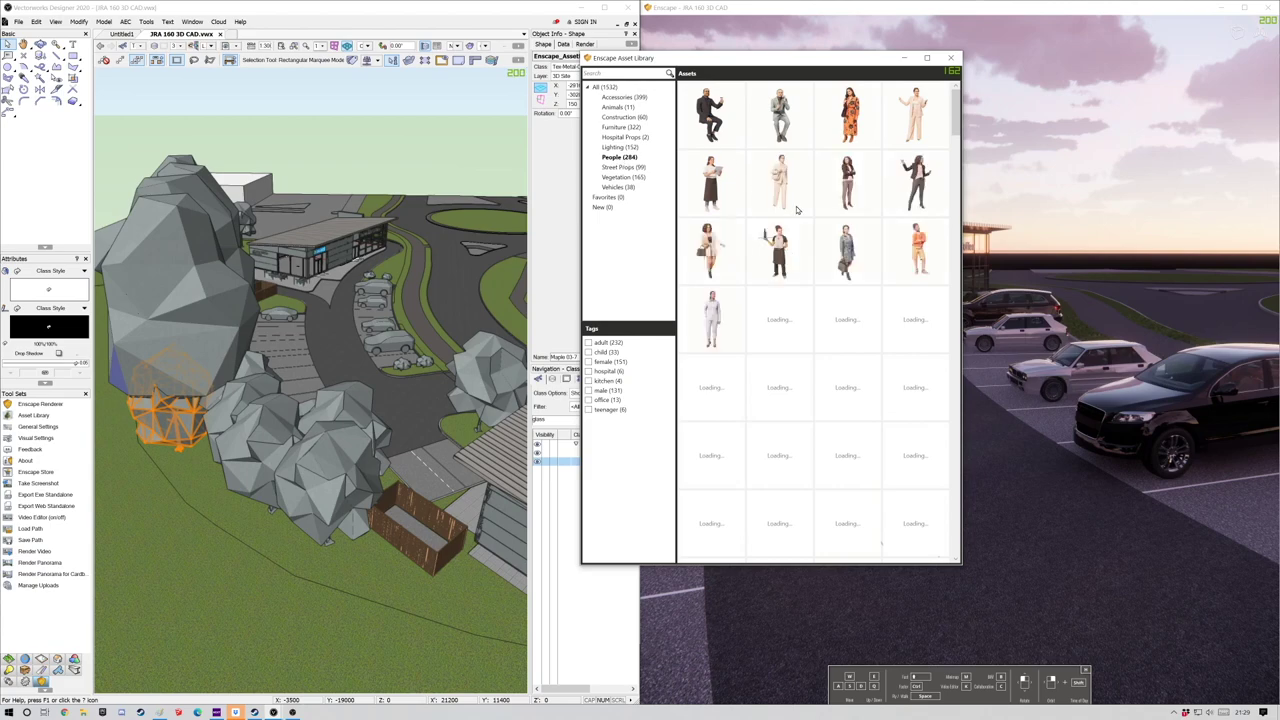
{"action": "left_click", "coordinate": [389, 394]}
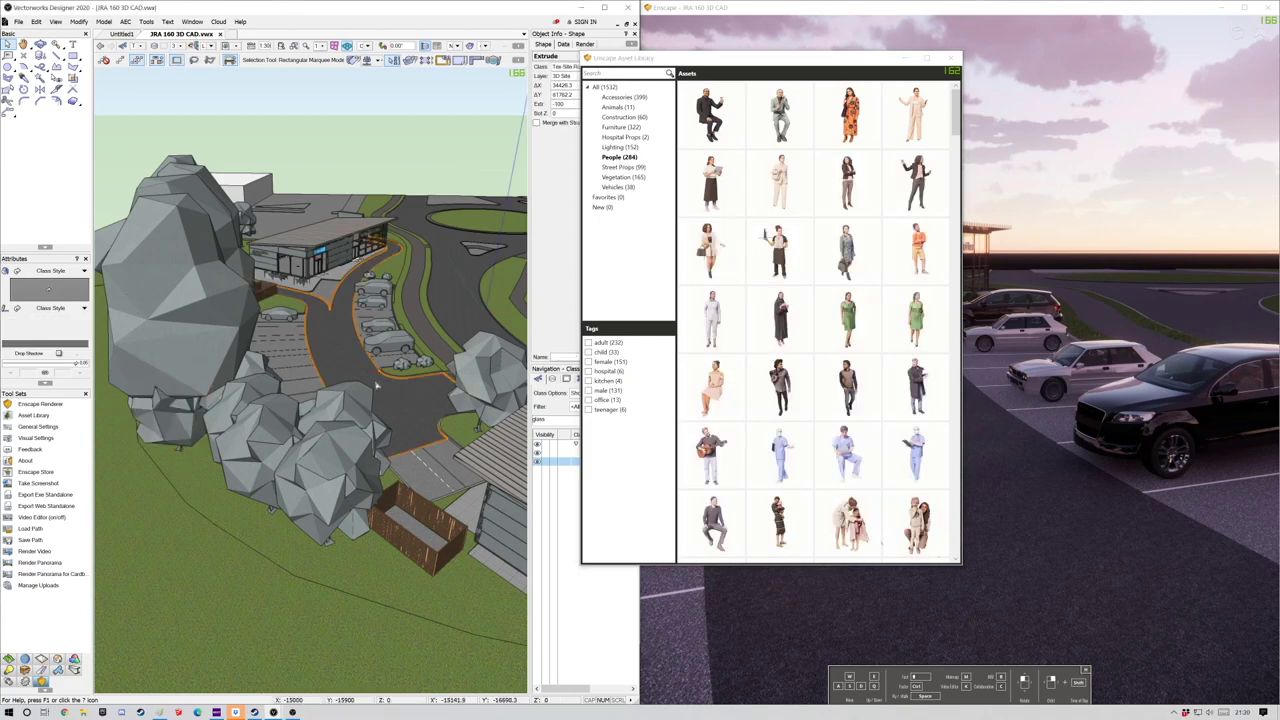
{"action": "left_click", "coordinate": [394, 342]}
{"action": "scroll", "coordinate": [371, 380], "scroll_direction": "up", "scroll_amount": 6}
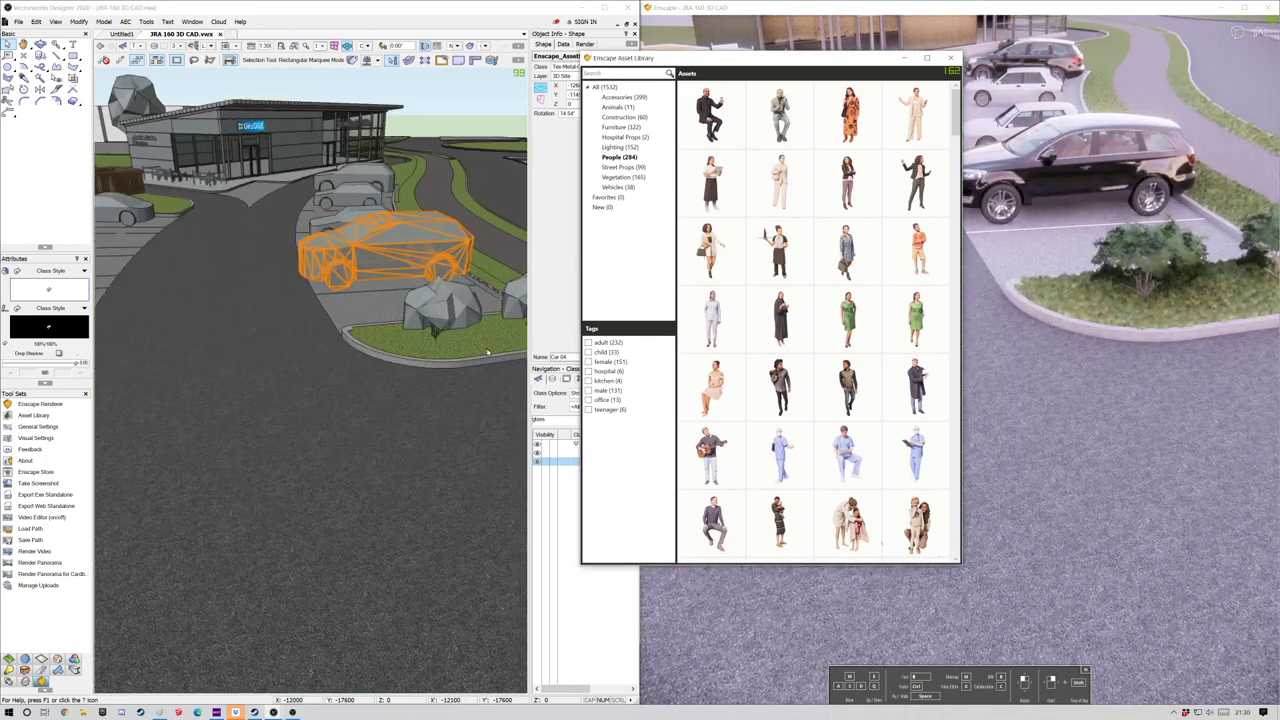
{"action": "scroll", "coordinate": [488, 352], "scroll_direction": "up", "scroll_amount": 1}
{"action": "middle_click_drag", "start_coordinate": [488, 352], "coordinate": [277, 429]}
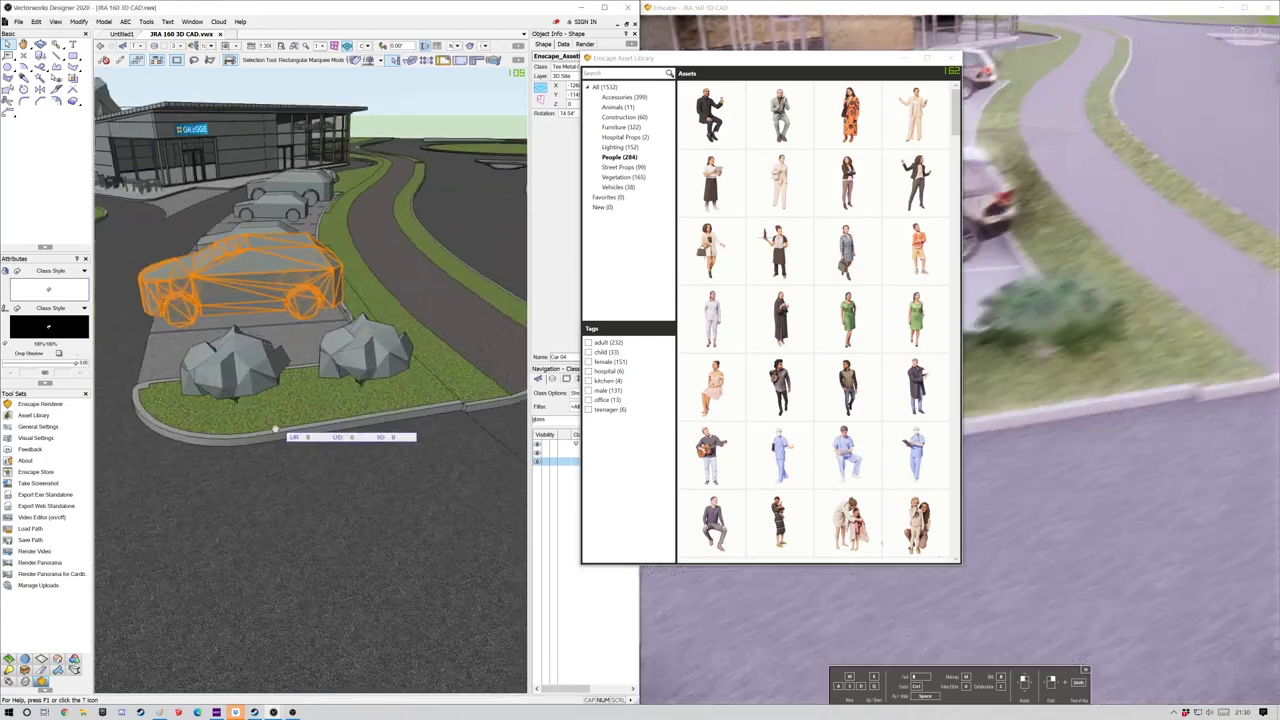
{"action": "middle_click_drag", "start_coordinate": [510, 330], "coordinate": [391, 363]}
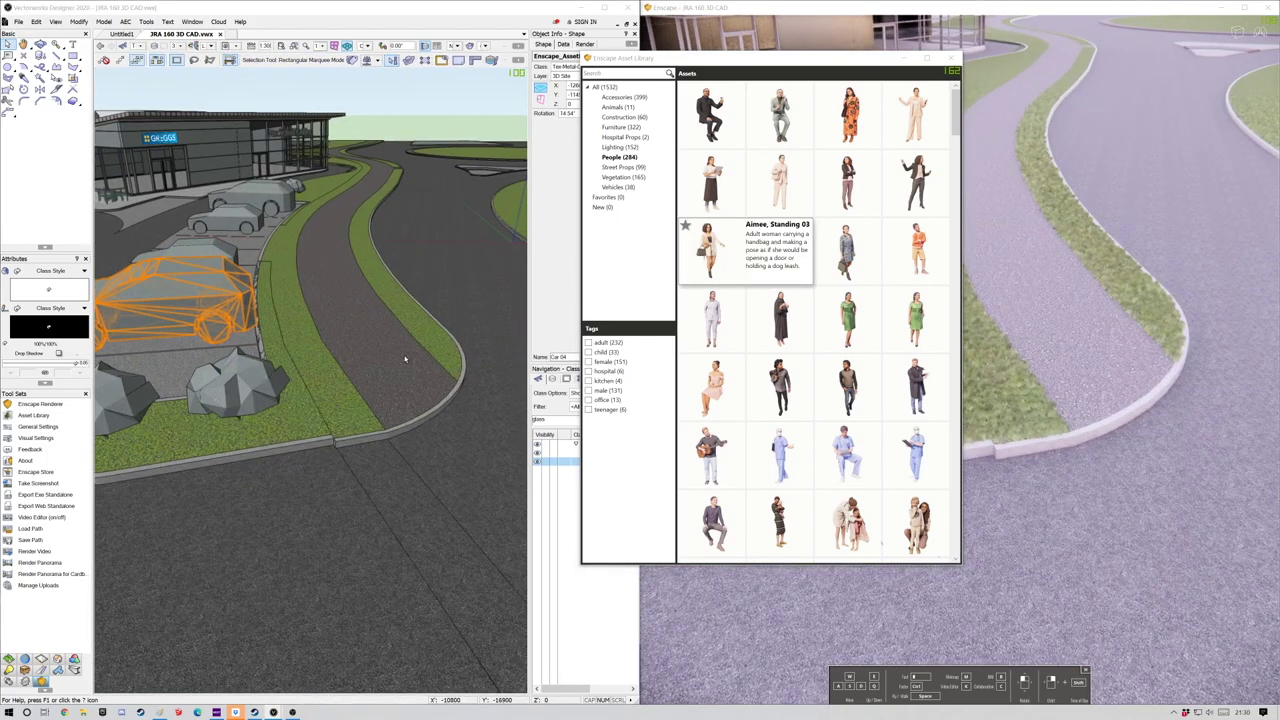
{"action": "middle_click", "coordinate": [391, 374]}
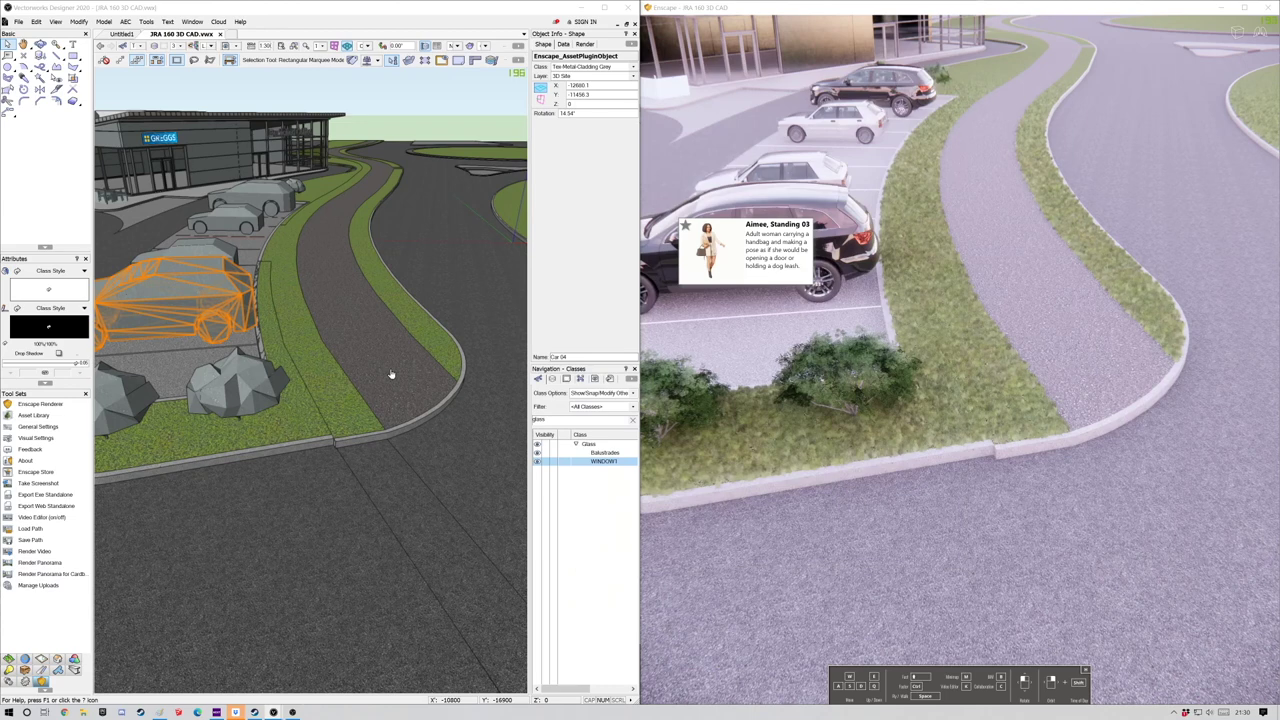
{"action": "left_click", "coordinate": [376, 378]}
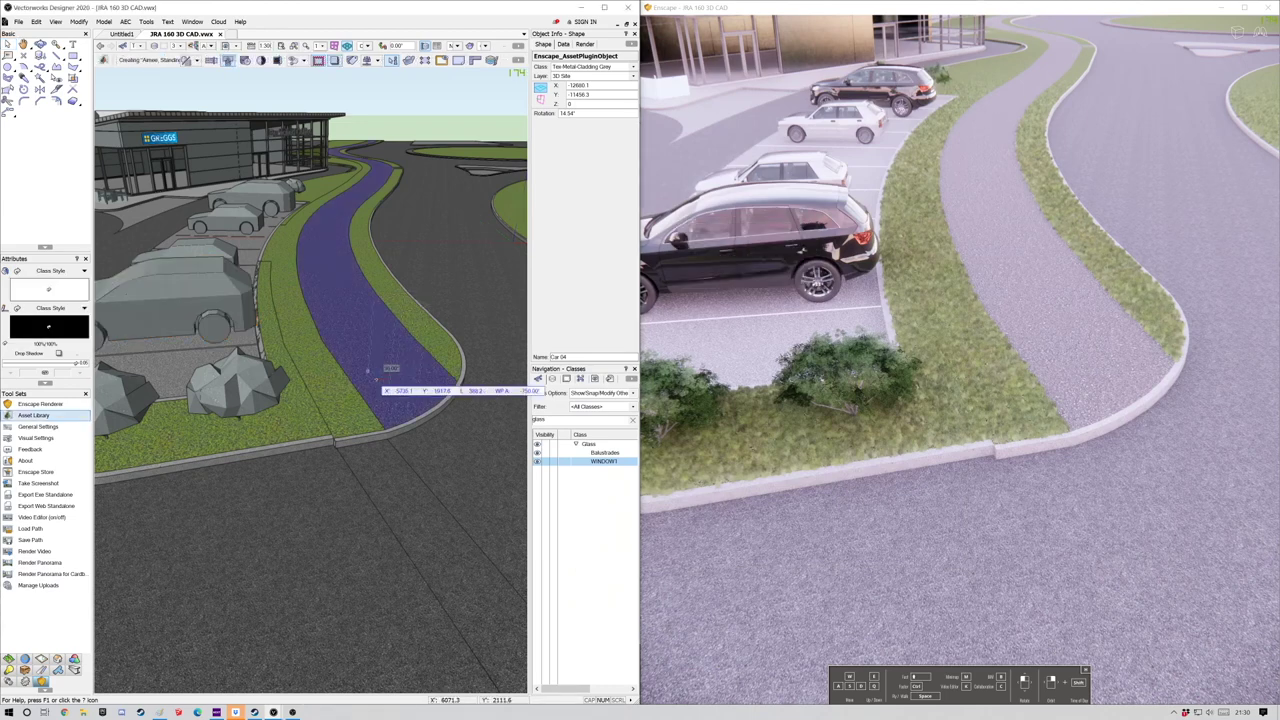
Place the Standing 03 woman in a green dress from the People assets on the footpath behind the first woman.
{"action": "left_click", "coordinate": [33, 416]}
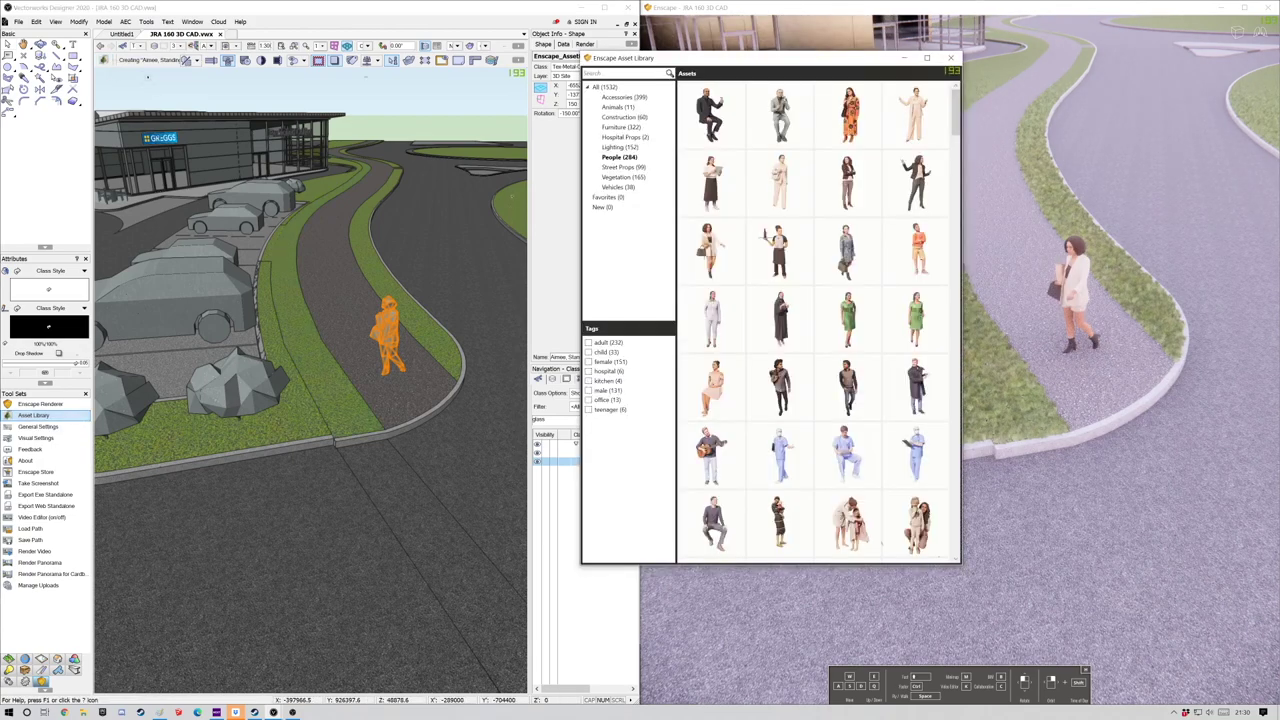
{"action": "left_click", "coordinate": [845, 390]}
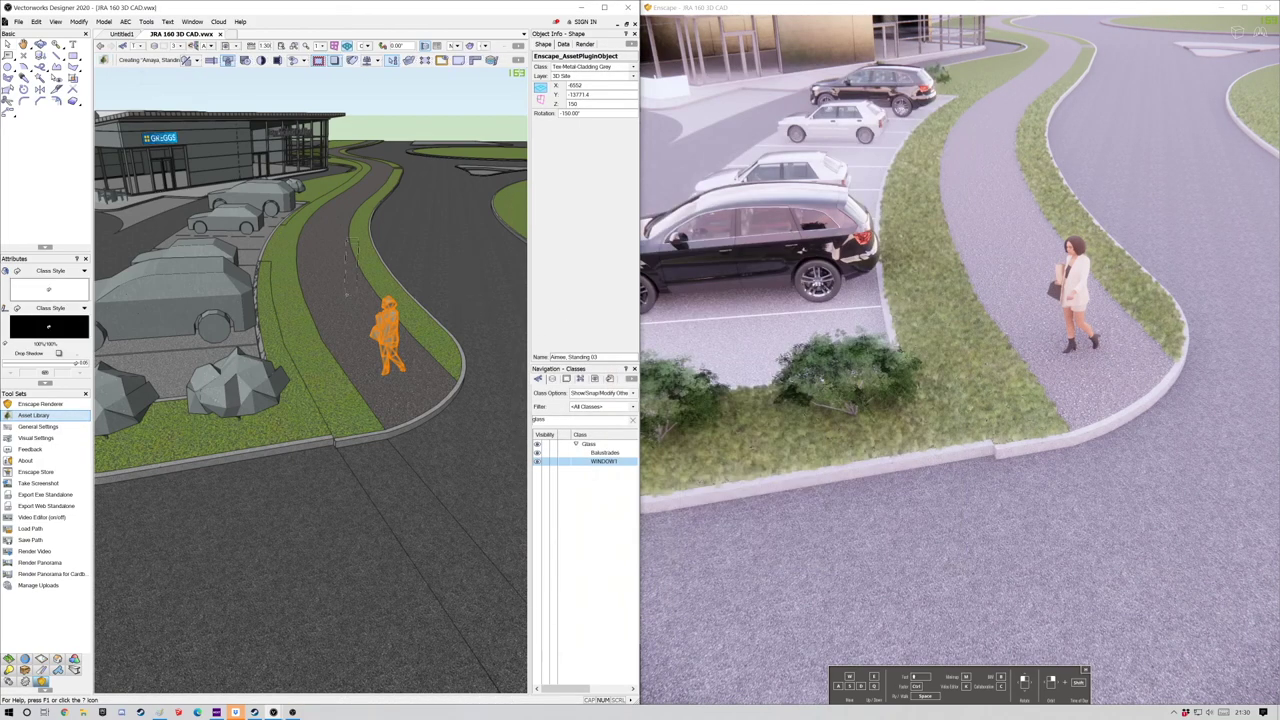
{"action": "left_click", "coordinate": [342, 300]}
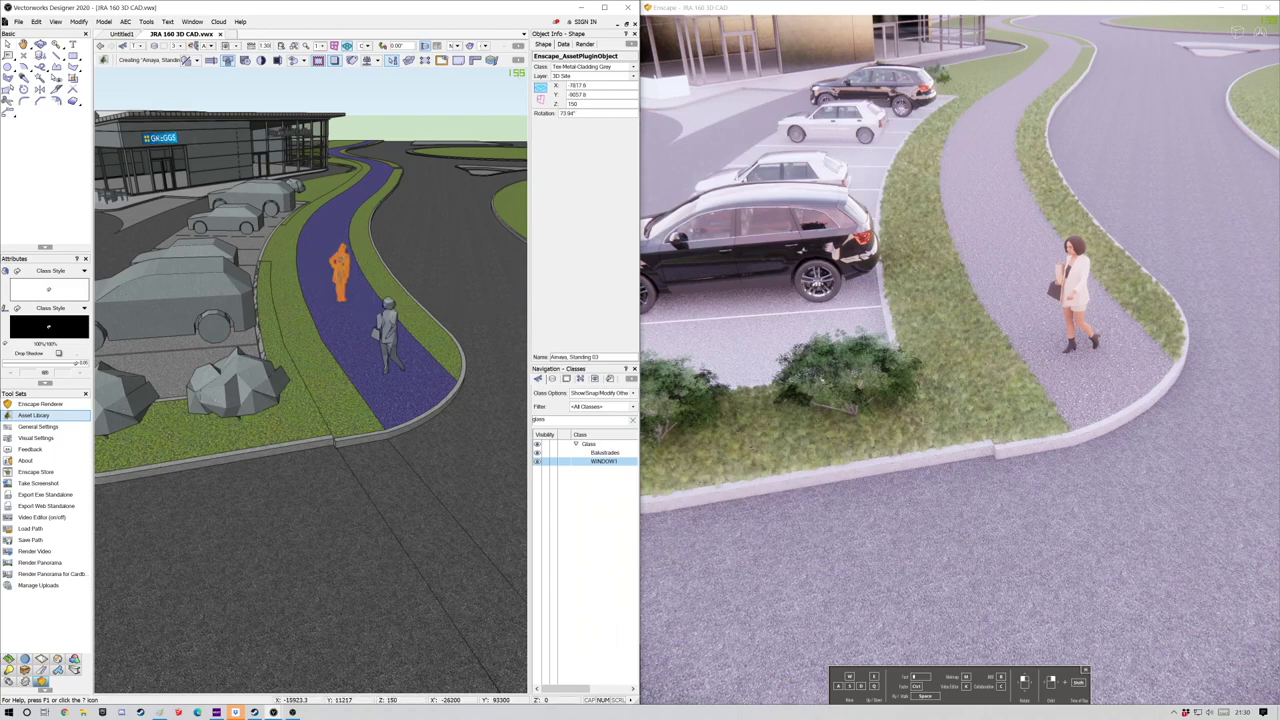
Place the Standing 02 man in a dark suit from the People assets in the parking bay beside the black car.
{"action": "left_click", "coordinate": [102, 62]}
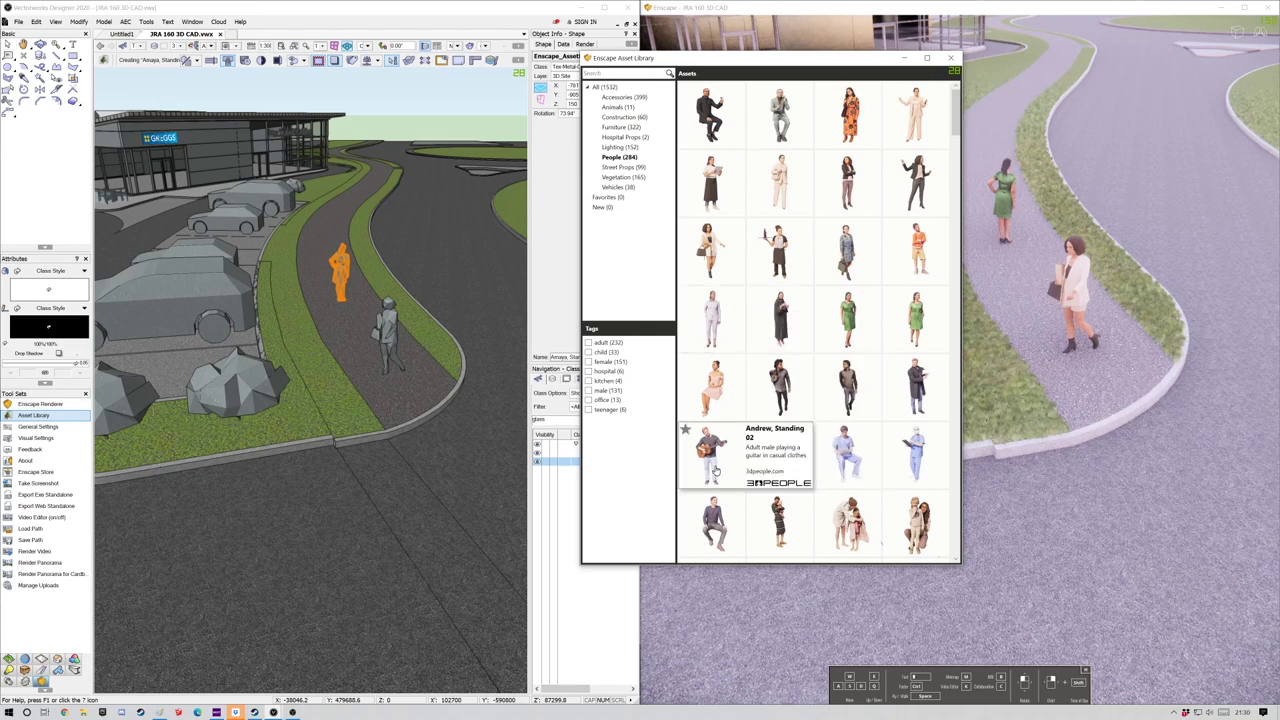
{"action": "scroll", "coordinate": [828, 373], "scroll_direction": "down", "scroll_amount": 3}
{"action": "left_click", "coordinate": [828, 373]}
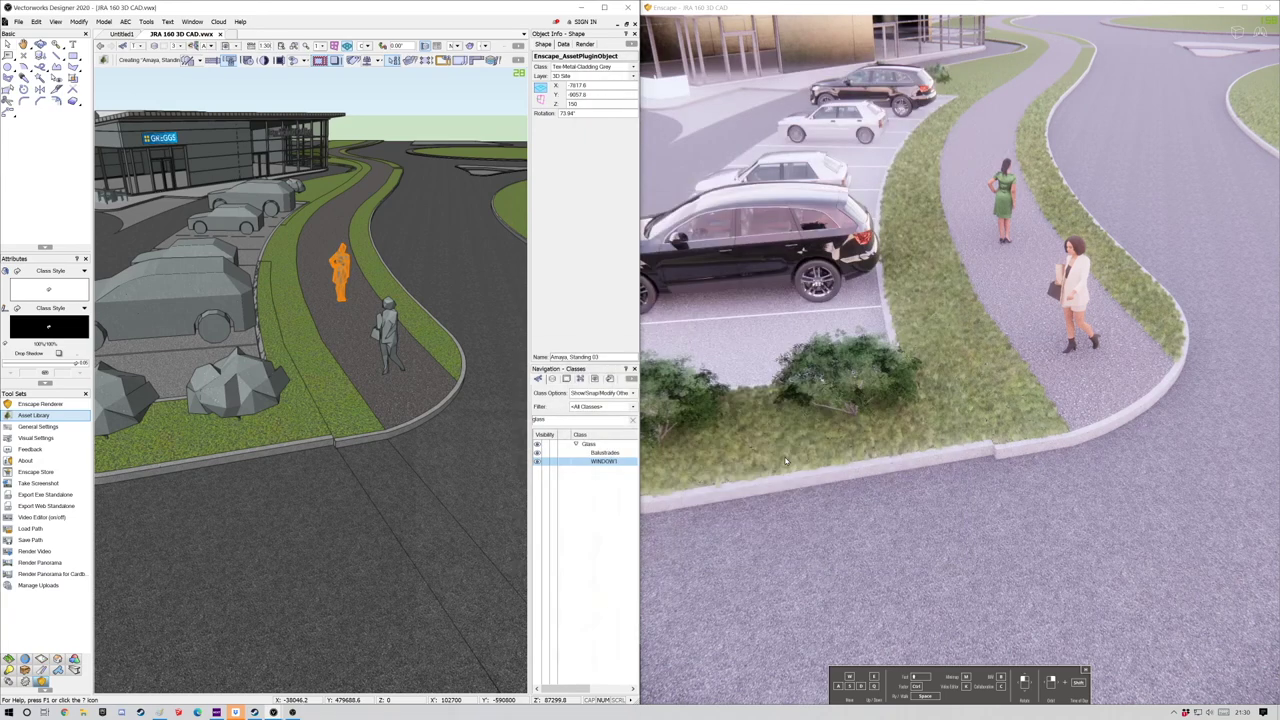
{"action": "left_click", "coordinate": [339, 296]}
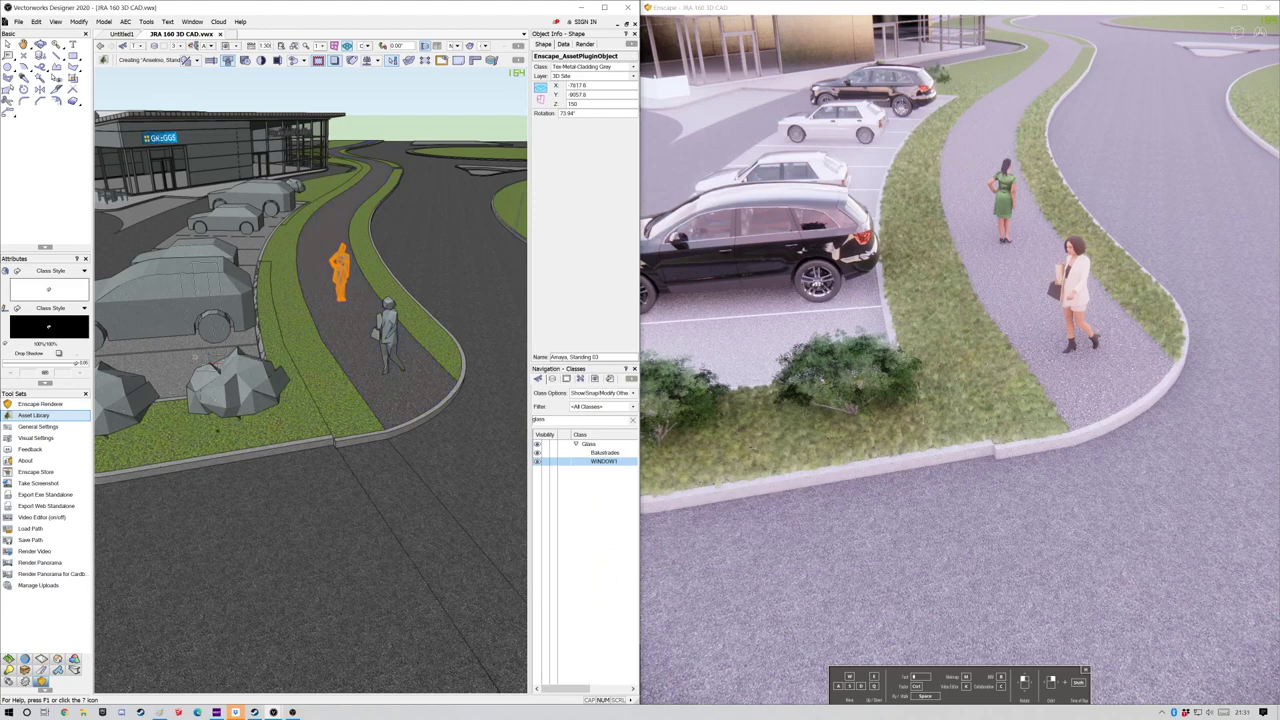
{"action": "left_click", "coordinate": [186, 360]}
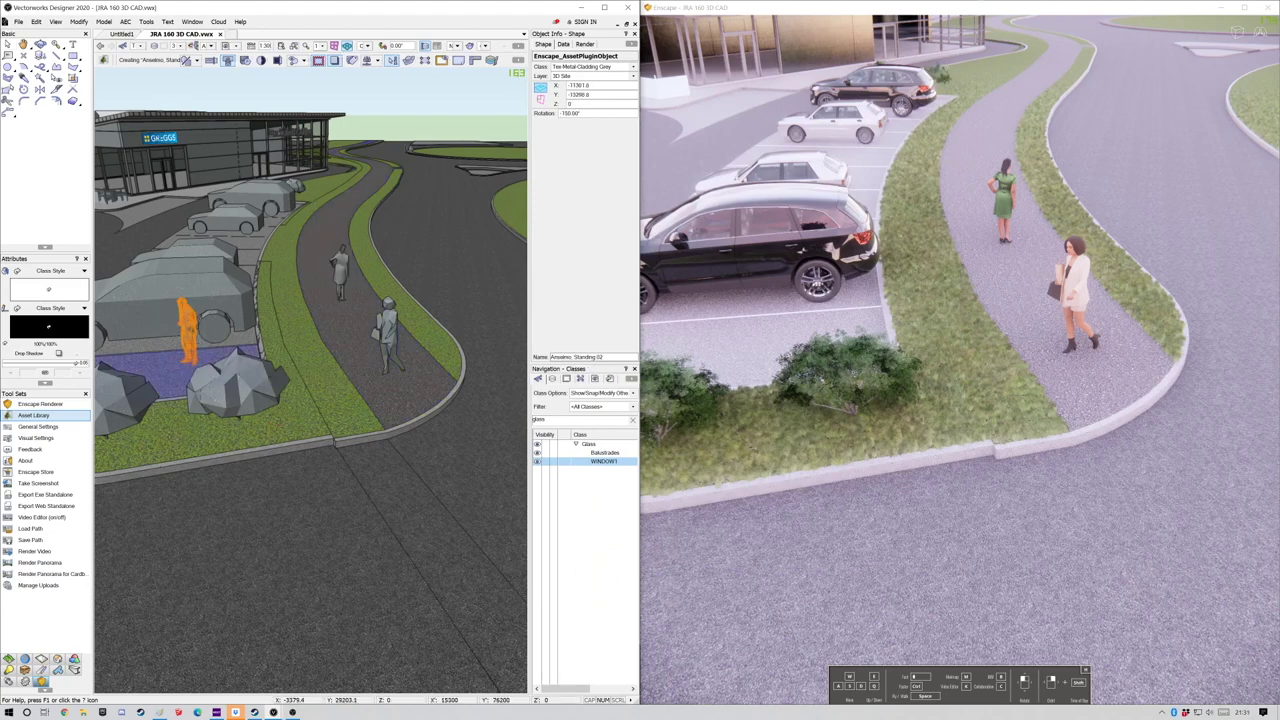
Place a standing couple from the People assets further along the footpath, beyond the woman in the green dress.
{"action": "left_click", "coordinate": [102, 61]}
{"action": "scroll", "coordinate": [820, 320], "scroll_direction": "down", "scroll_amount": 3}
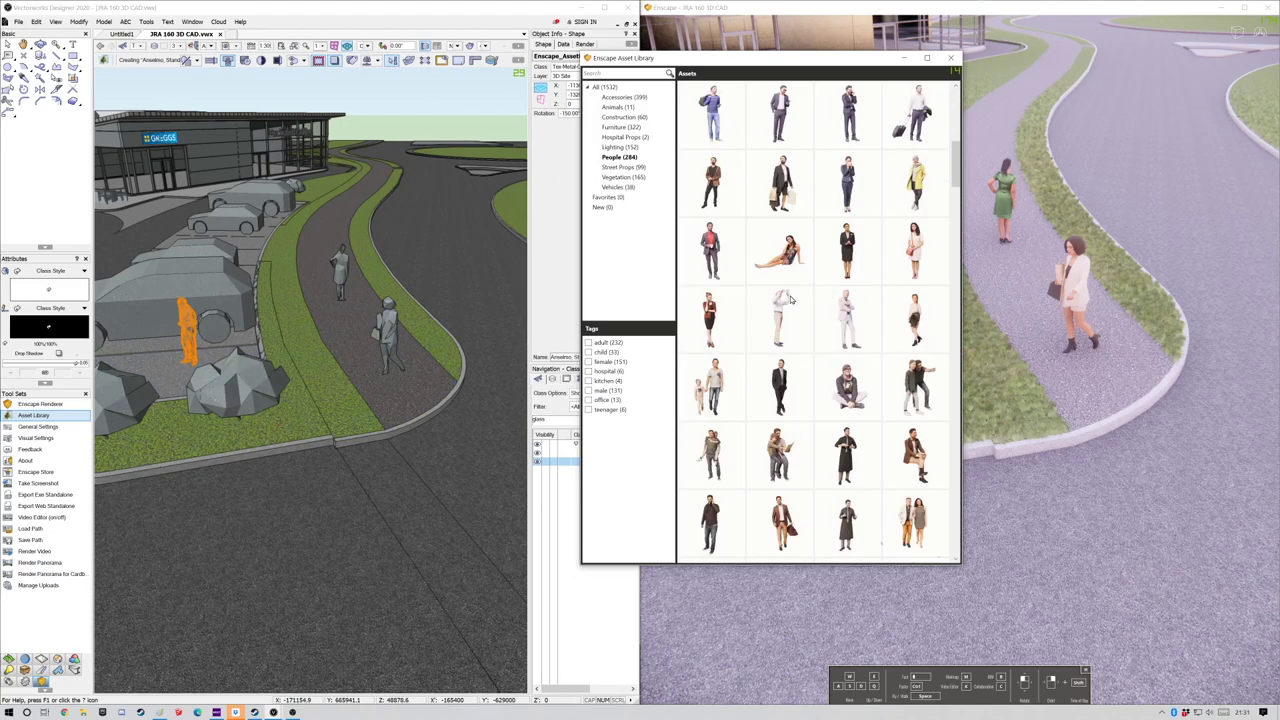
{"action": "scroll", "coordinate": [871, 450], "scroll_direction": "down", "scroll_amount": 5}
{"action": "left_click", "coordinate": [868, 449]}
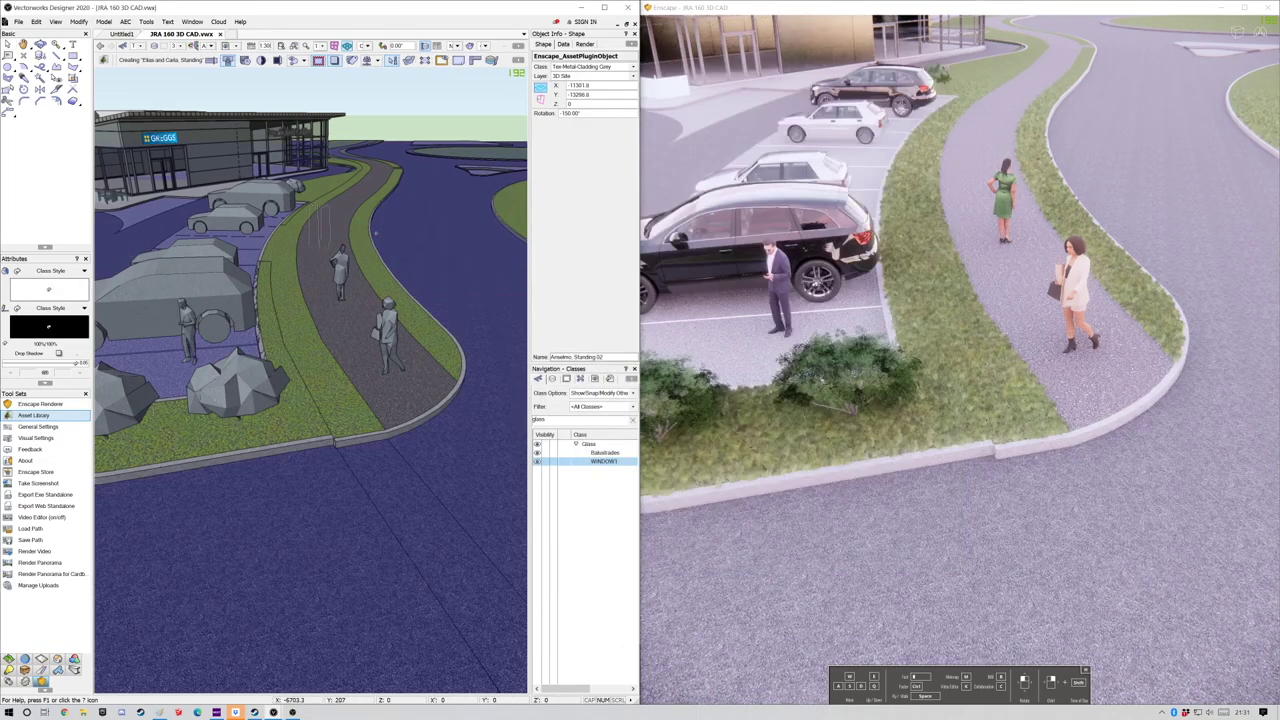
{"action": "left_click", "coordinate": [392, 228]}
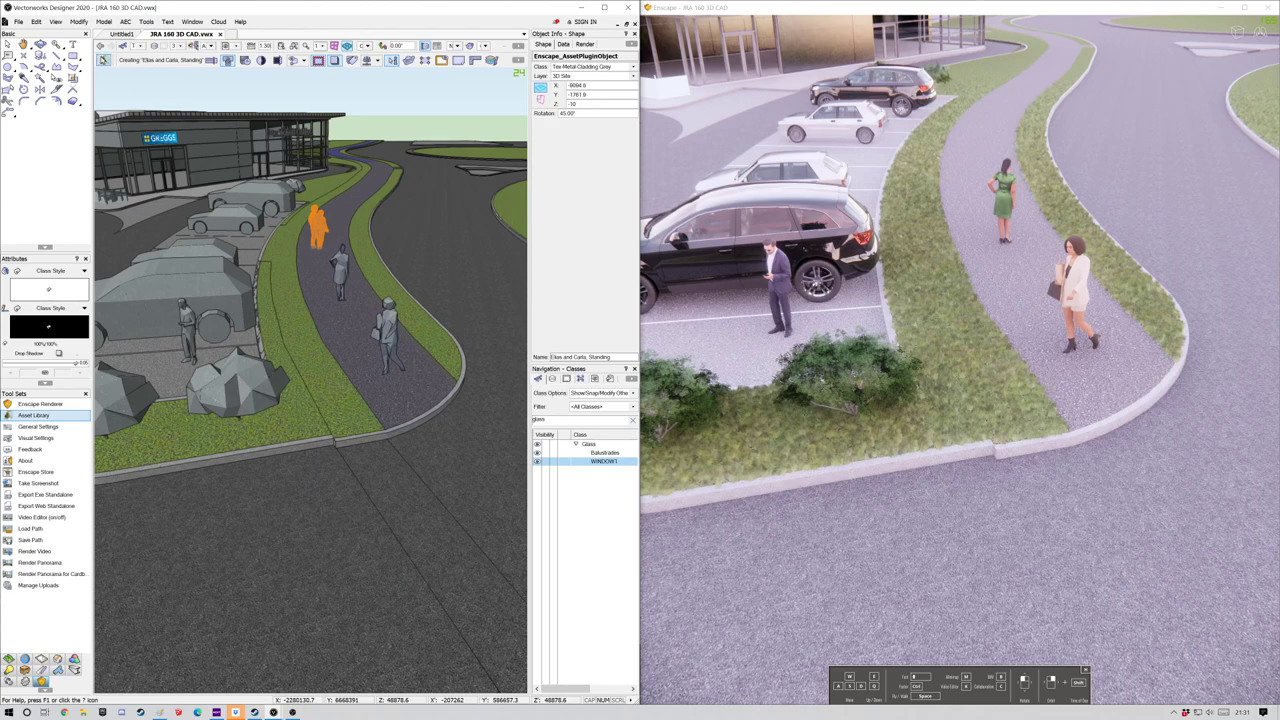
Place the Garbage Can 02 asset from the Street Props category at the near corner of the footpath, on the grass edge.
{"action": "left_click", "coordinate": [103, 60]}
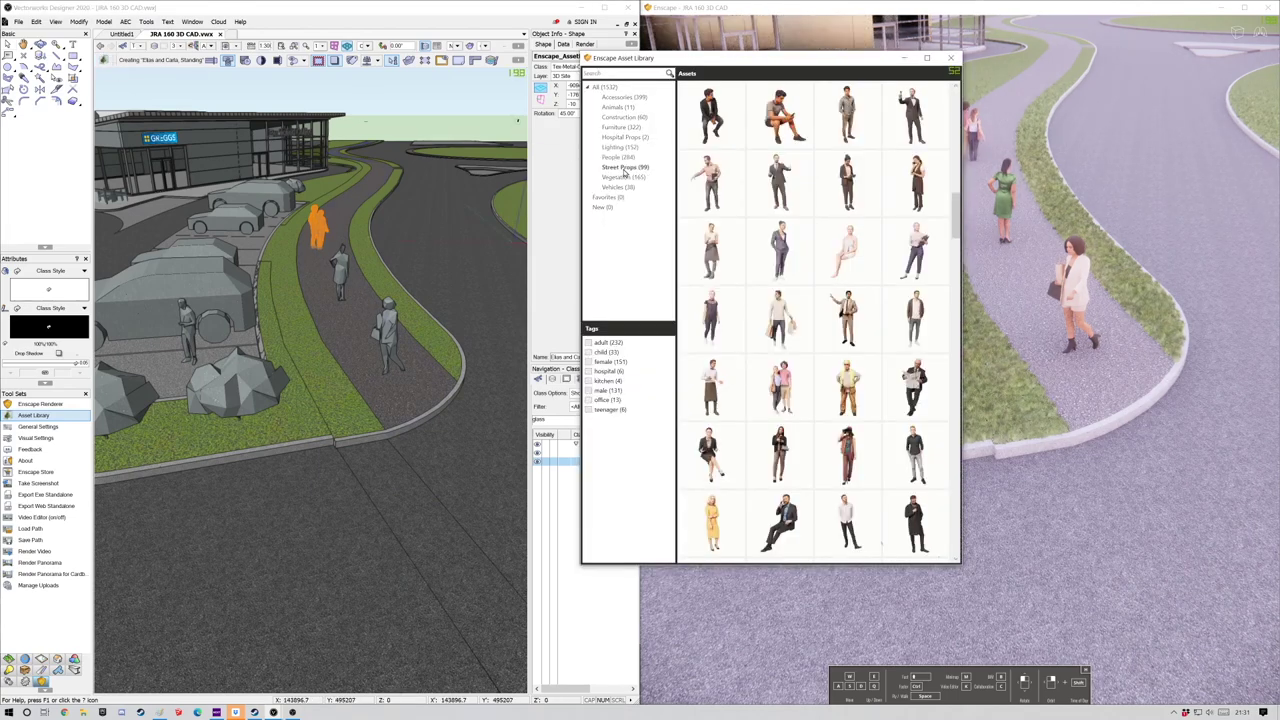
{"action": "left_click", "coordinate": [622, 168]}
{"action": "scroll", "coordinate": [851, 245], "scroll_direction": "down", "scroll_amount": 5}
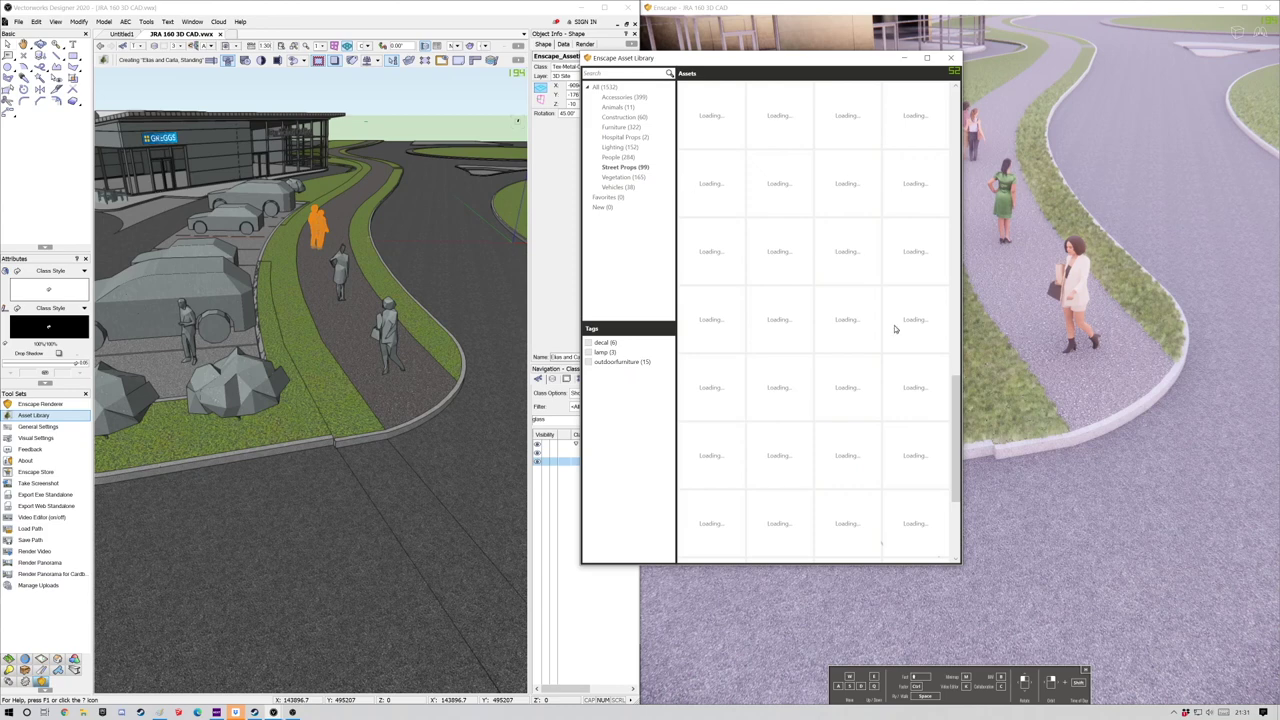
{"action": "left_click_drag", "start_coordinate": [956, 383], "coordinate": [944, 90]}
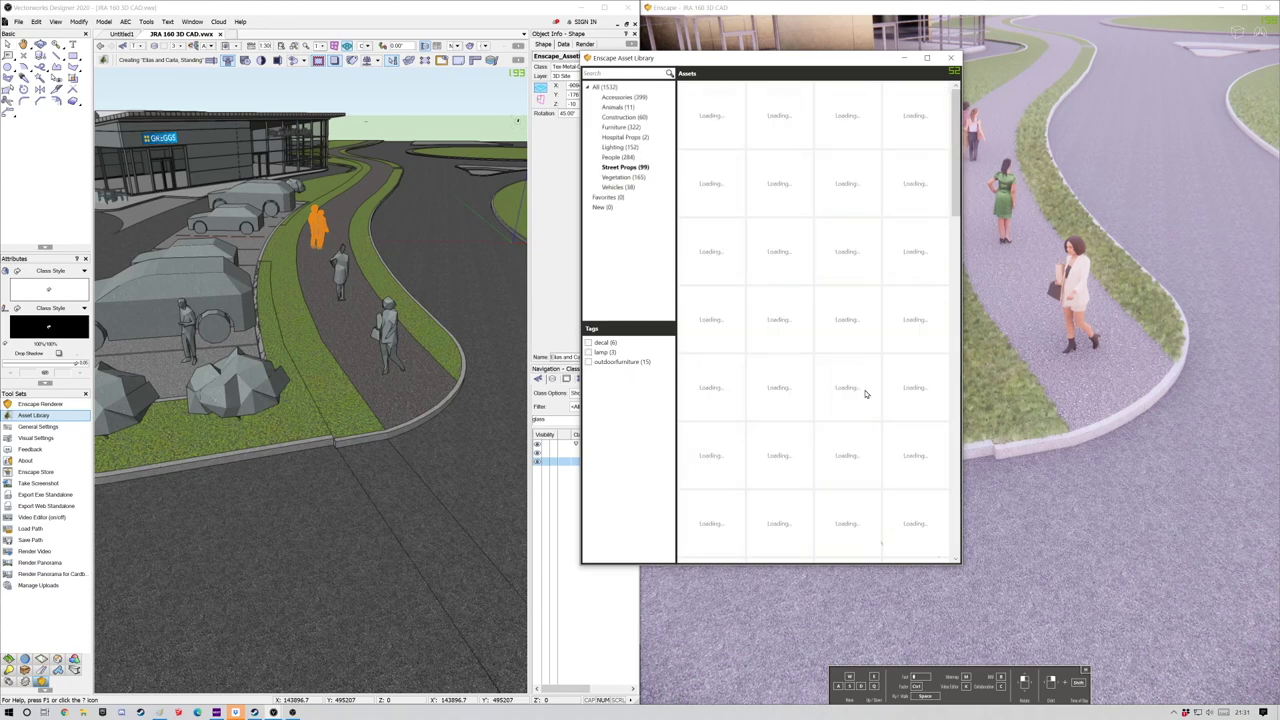
{"action": "scroll", "coordinate": [744, 527], "scroll_direction": "down", "scroll_amount": 1}
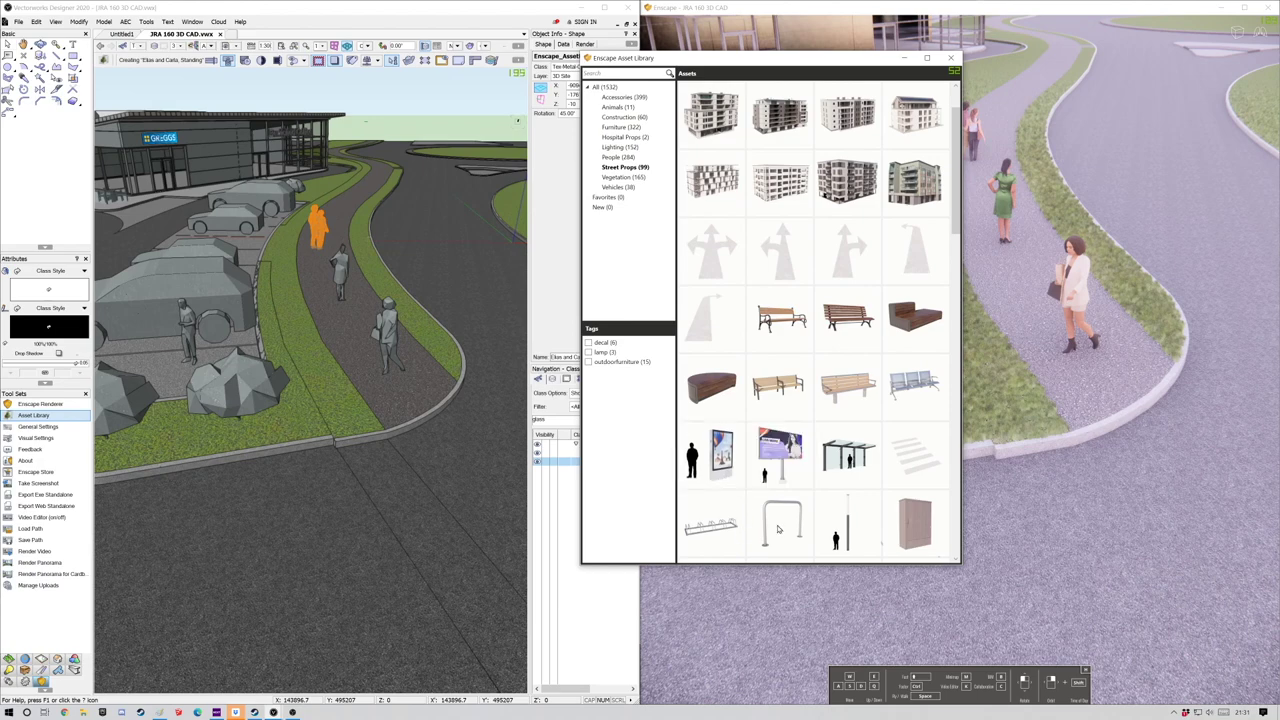
{"action": "left_click_drag", "start_coordinate": [956, 231], "coordinate": [956, 350]}
{"action": "left_click_drag", "start_coordinate": [956, 410], "coordinate": [955, 381]}
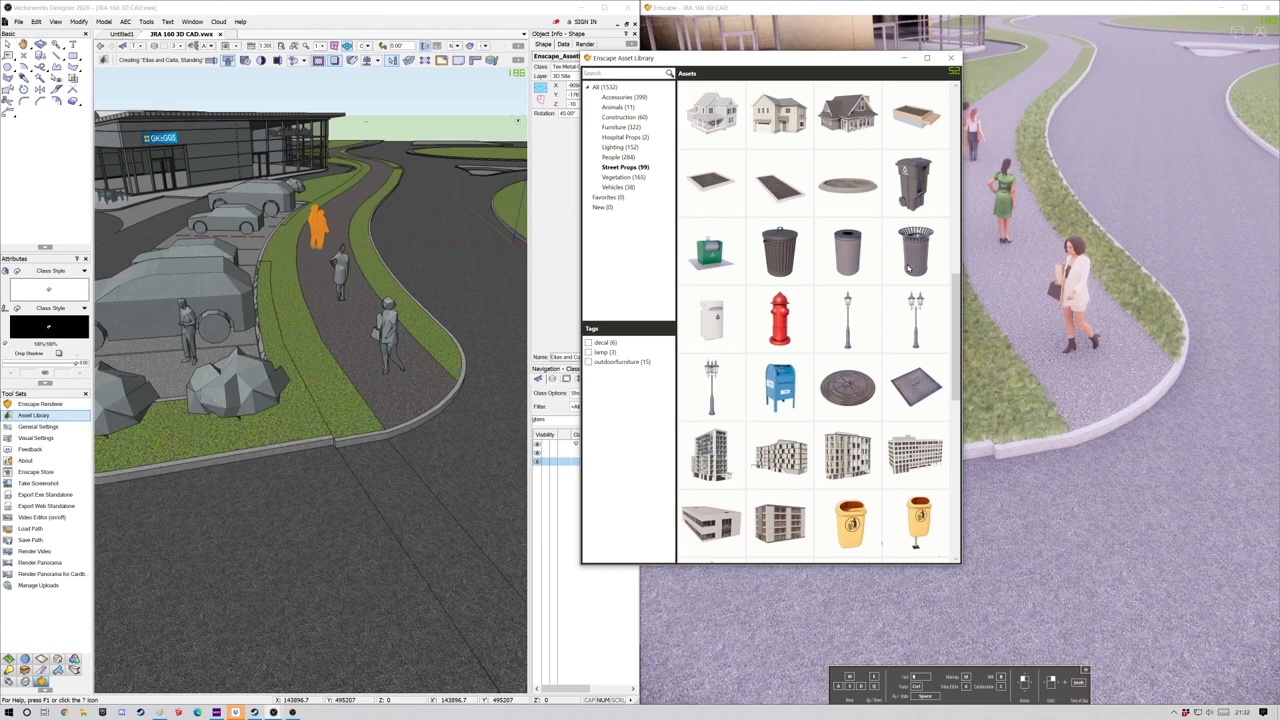
{"action": "left_click", "coordinate": [349, 423]}
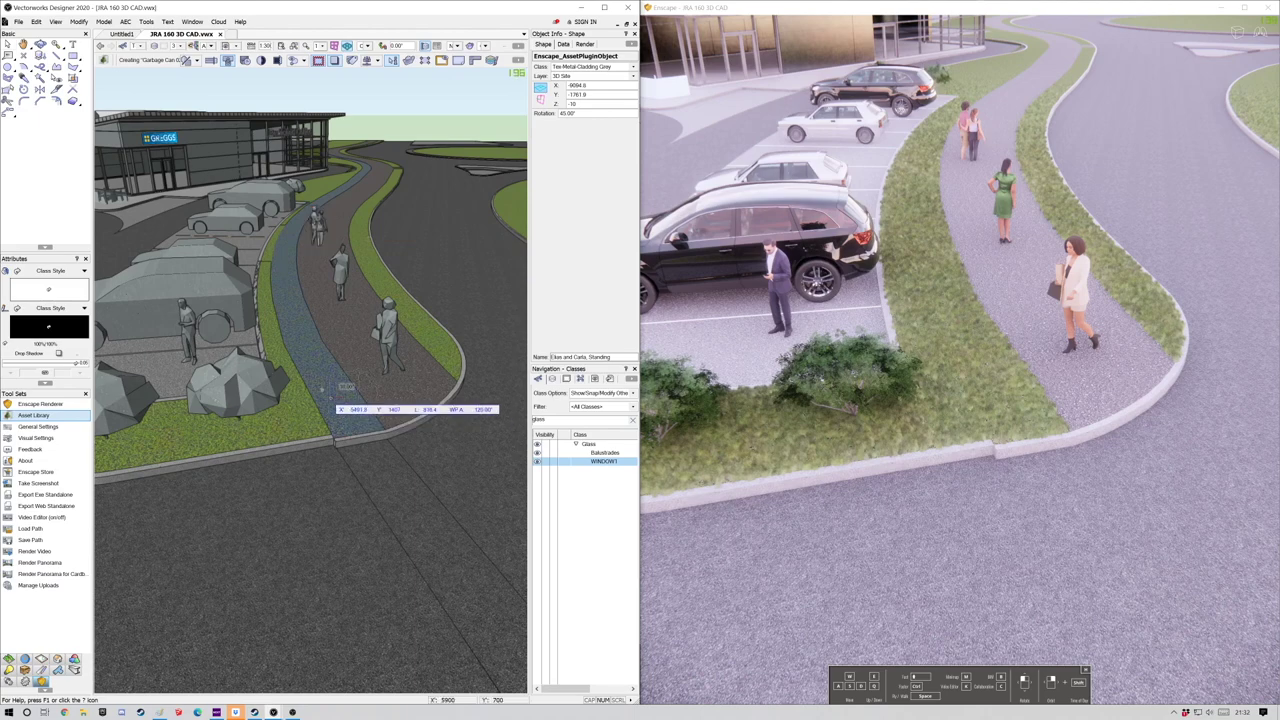
{"action": "left_click", "coordinate": [344, 386]}
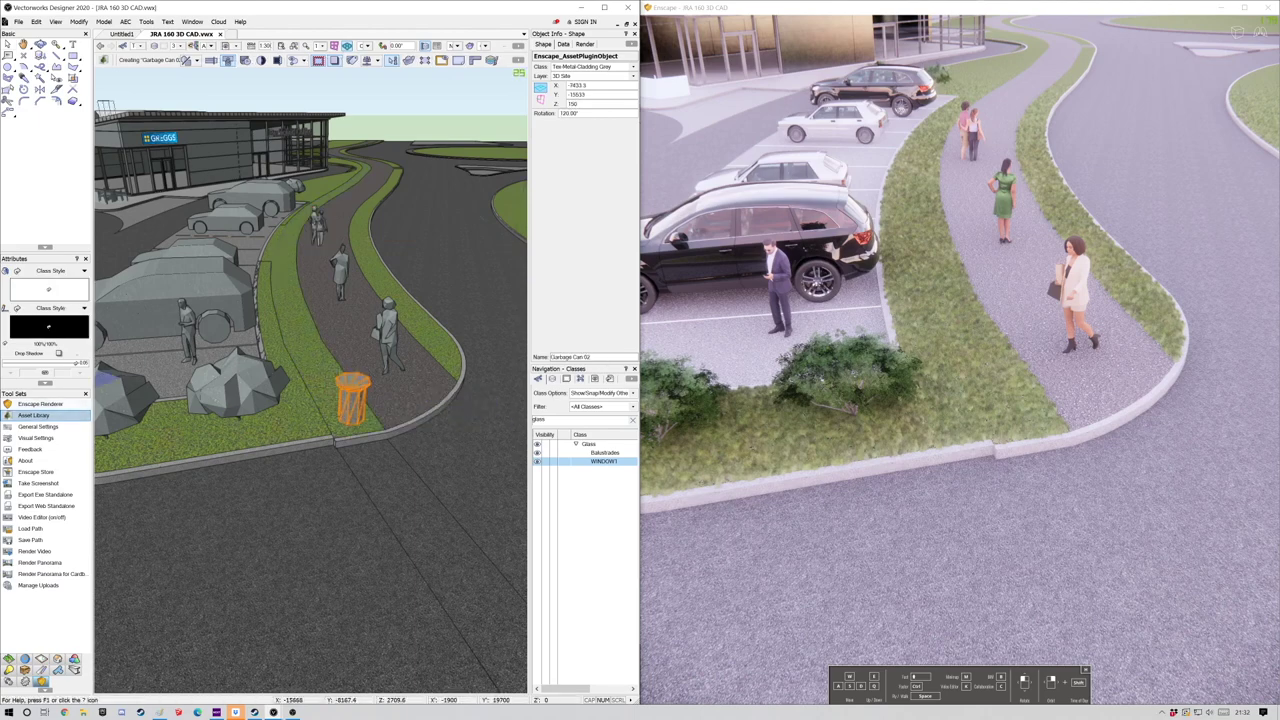
Place Group of Stones assets from the Vegetation category on the grass between the garbage can and the bushes.
{"action": "left_click", "coordinate": [104, 60]}
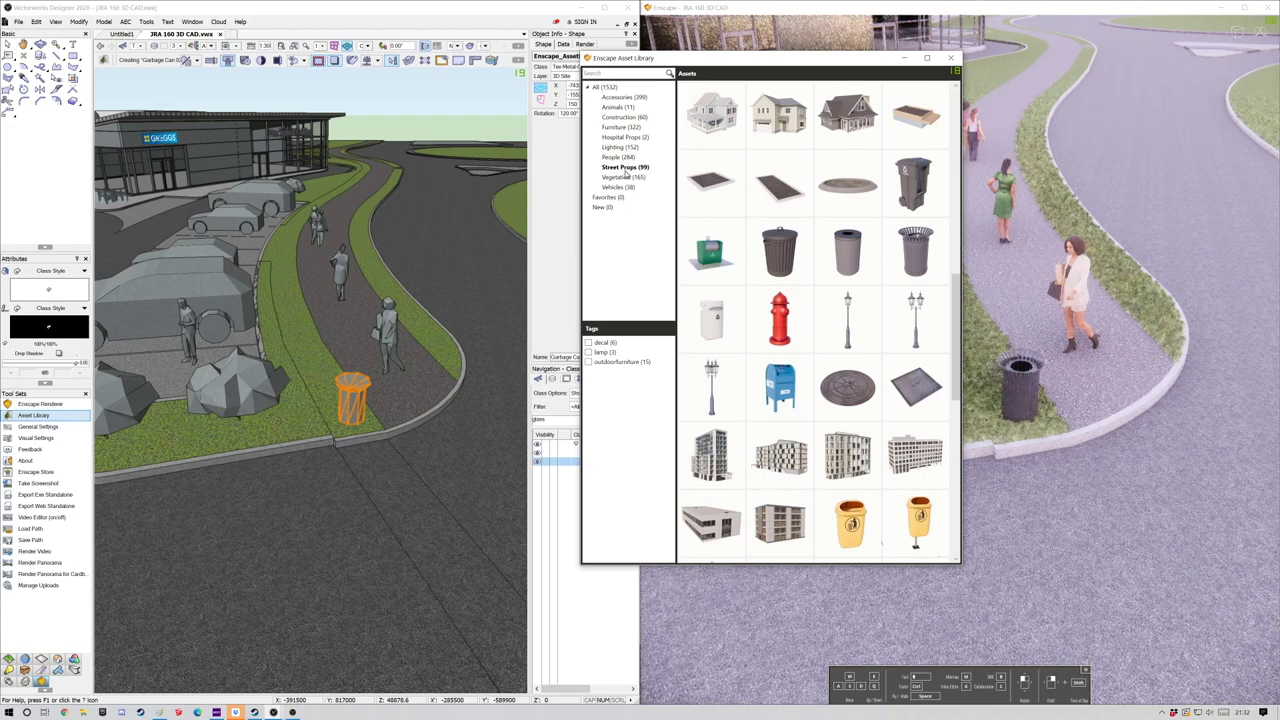
{"action": "left_click", "coordinate": [624, 177]}
{"action": "mouse_move", "coordinate": [848, 140]}
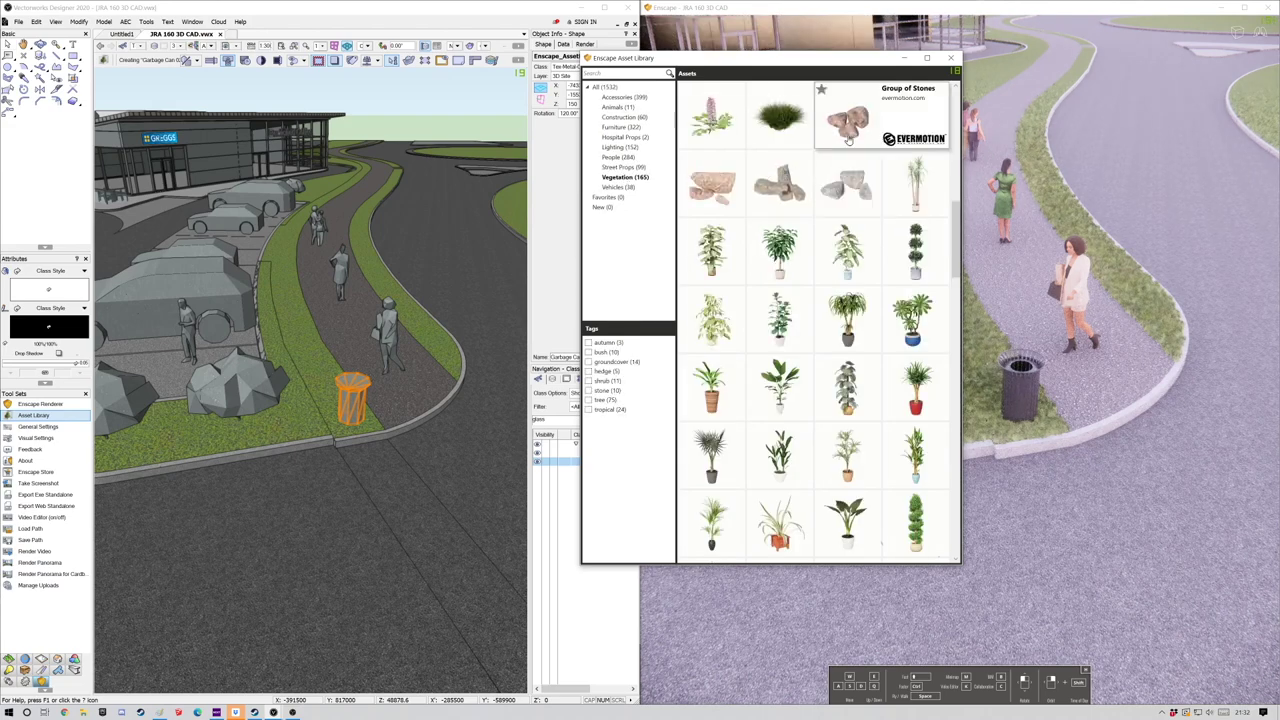
{"action": "left_click", "coordinate": [848, 125]}
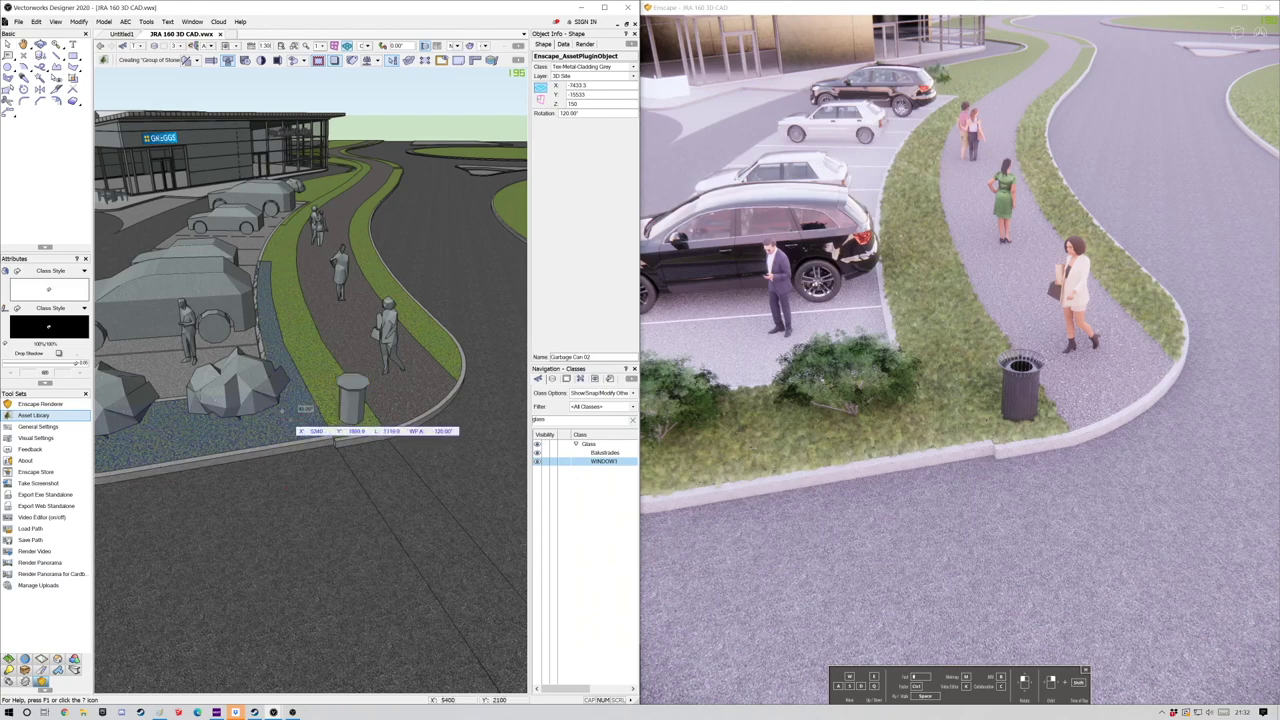
{"action": "left_click", "coordinate": [300, 412]}
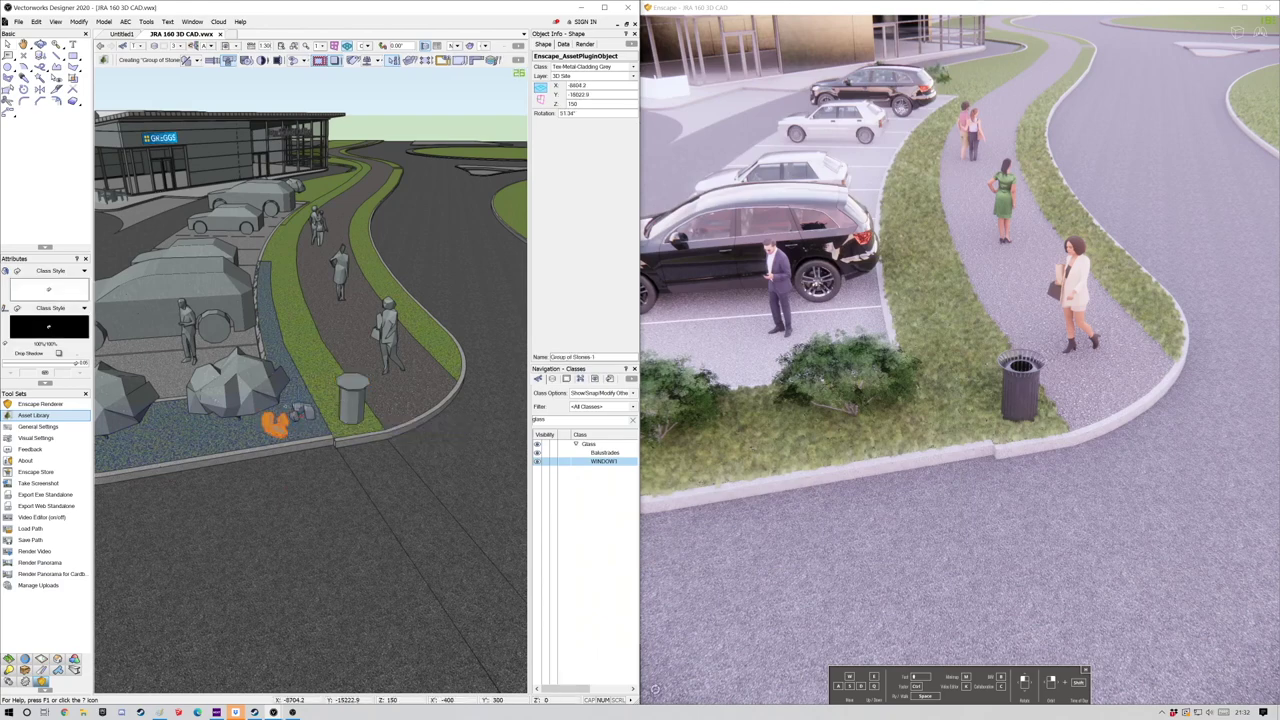
{"action": "left_click", "coordinate": [283, 428]}
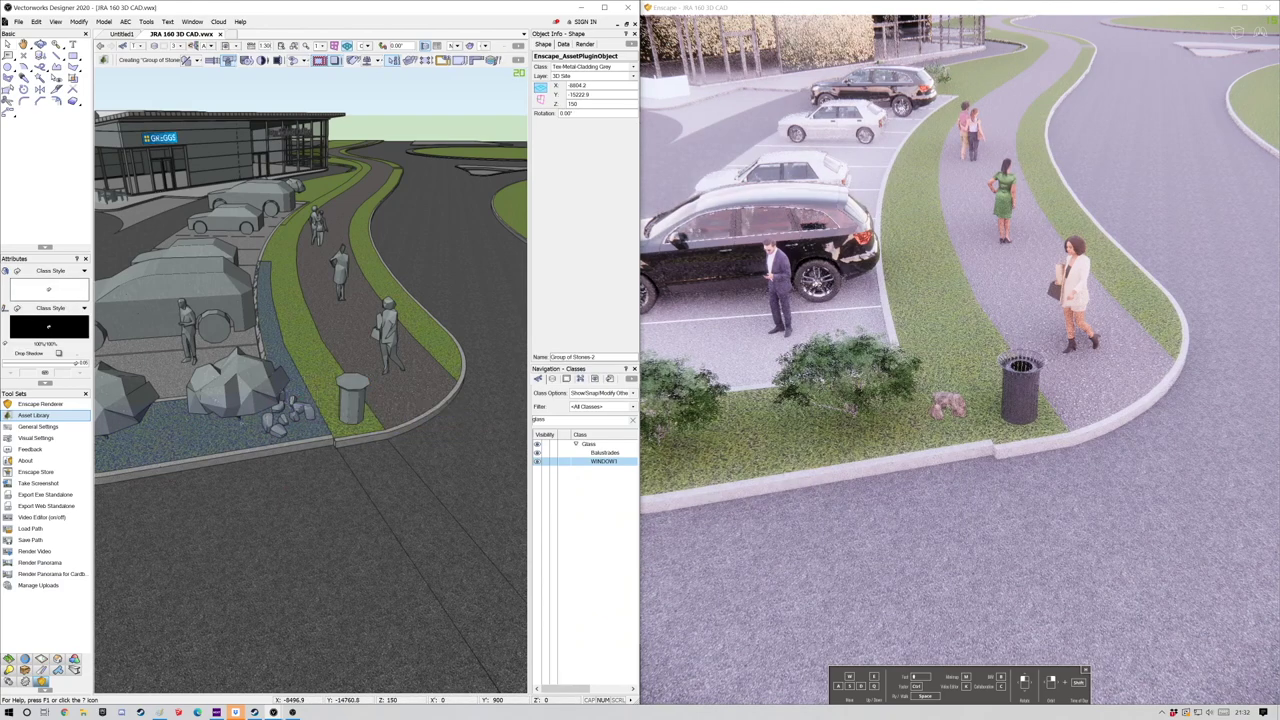
Add further Group of Stones copies along the grass in front of and between the two bushes.
{"action": "left_click", "coordinate": [214, 420]}
{"action": "left_click", "coordinate": [215, 431]}
{"action": "left_click", "coordinate": [165, 425]}
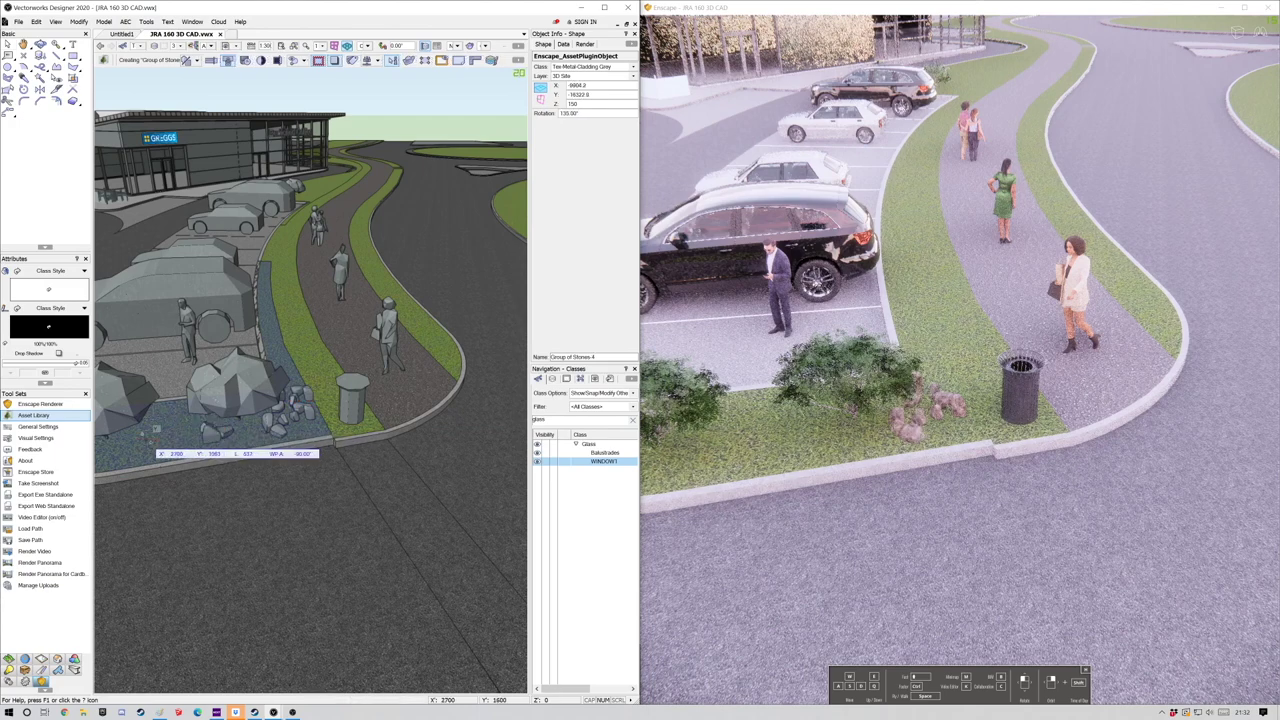
{"action": "left_click", "coordinate": [157, 427]}
{"action": "left_click", "coordinate": [178, 435]}
{"action": "left_click", "coordinate": [176, 424]}
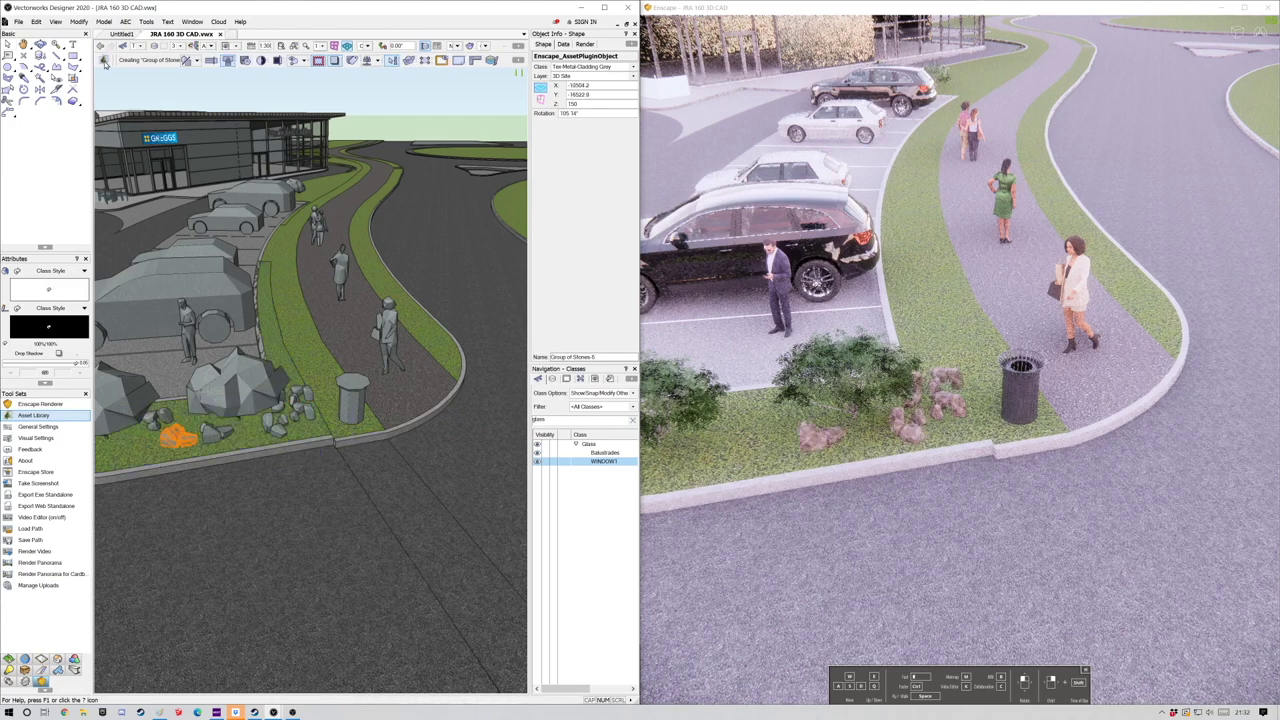
Place several Fern 02 plants from the Vegetation assets along the grass strip between the parking bays and the footpath.
{"action": "left_click", "coordinate": [104, 60]}
{"action": "scroll", "coordinate": [856, 358], "scroll_direction": "down", "scroll_amount": 10}
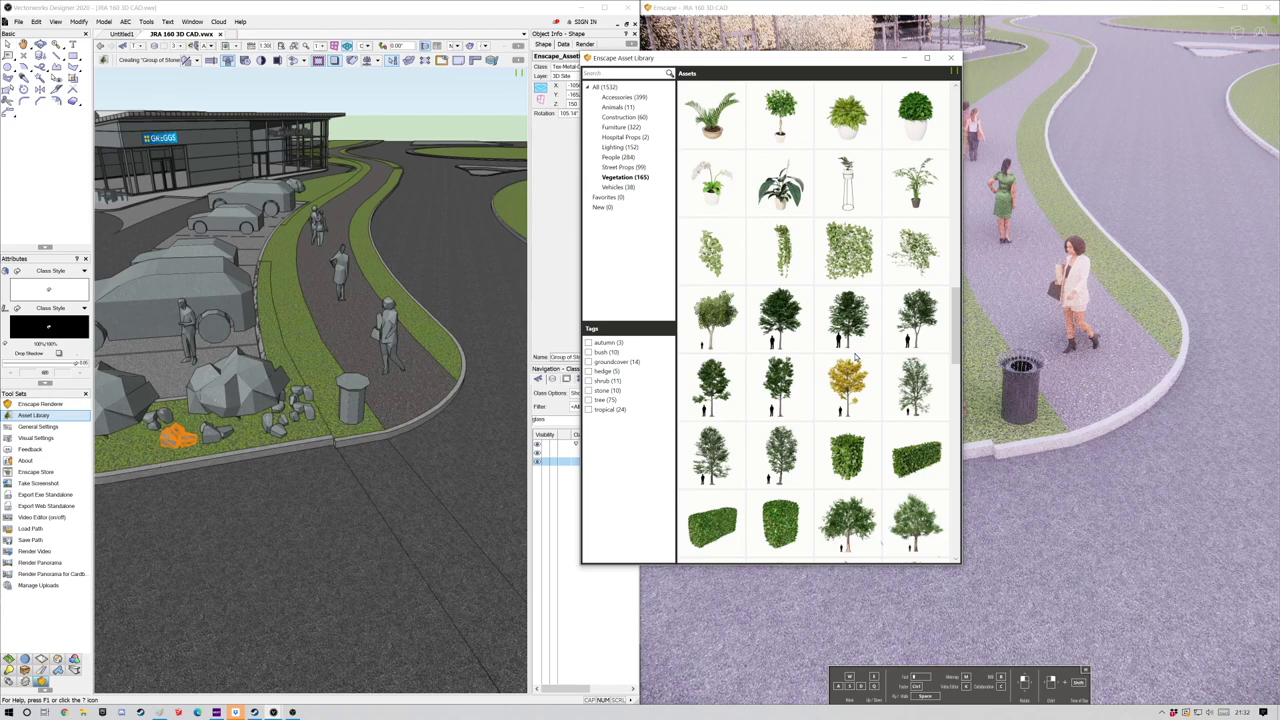
{"action": "scroll", "coordinate": [856, 358], "scroll_direction": "down", "scroll_amount": 5}
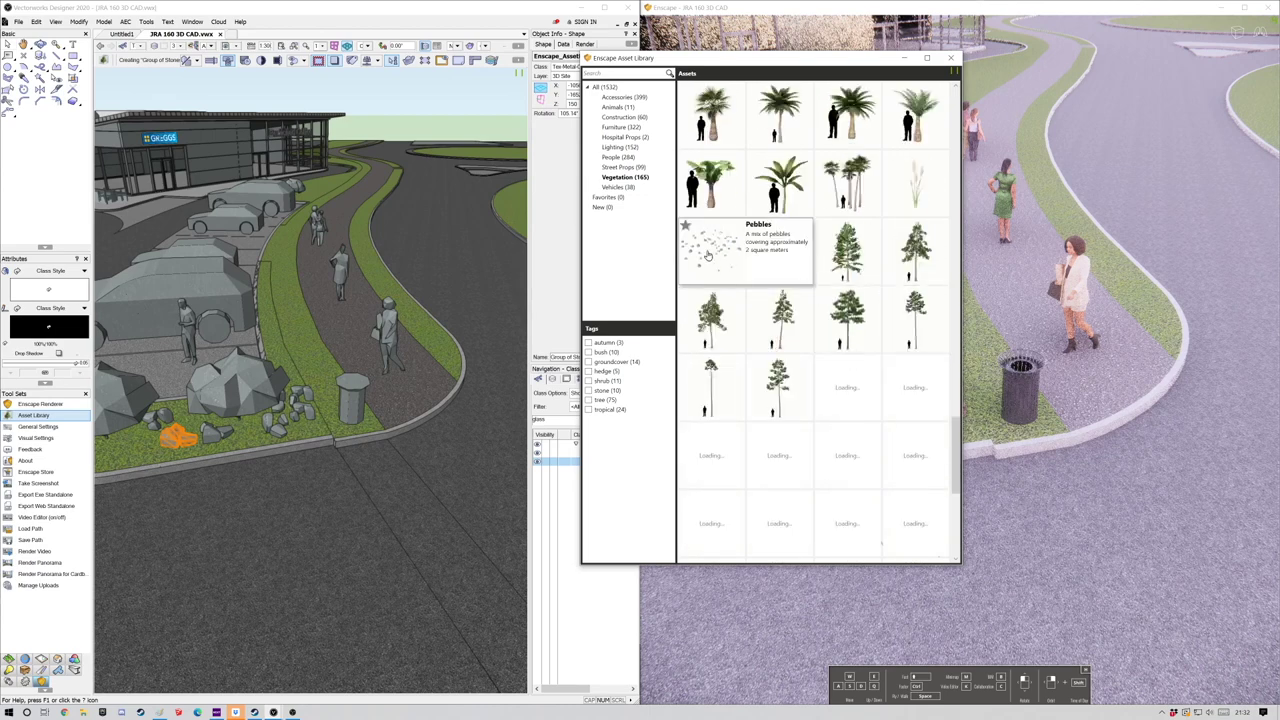
{"action": "scroll", "coordinate": [811, 293], "scroll_direction": "down", "scroll_amount": 5}
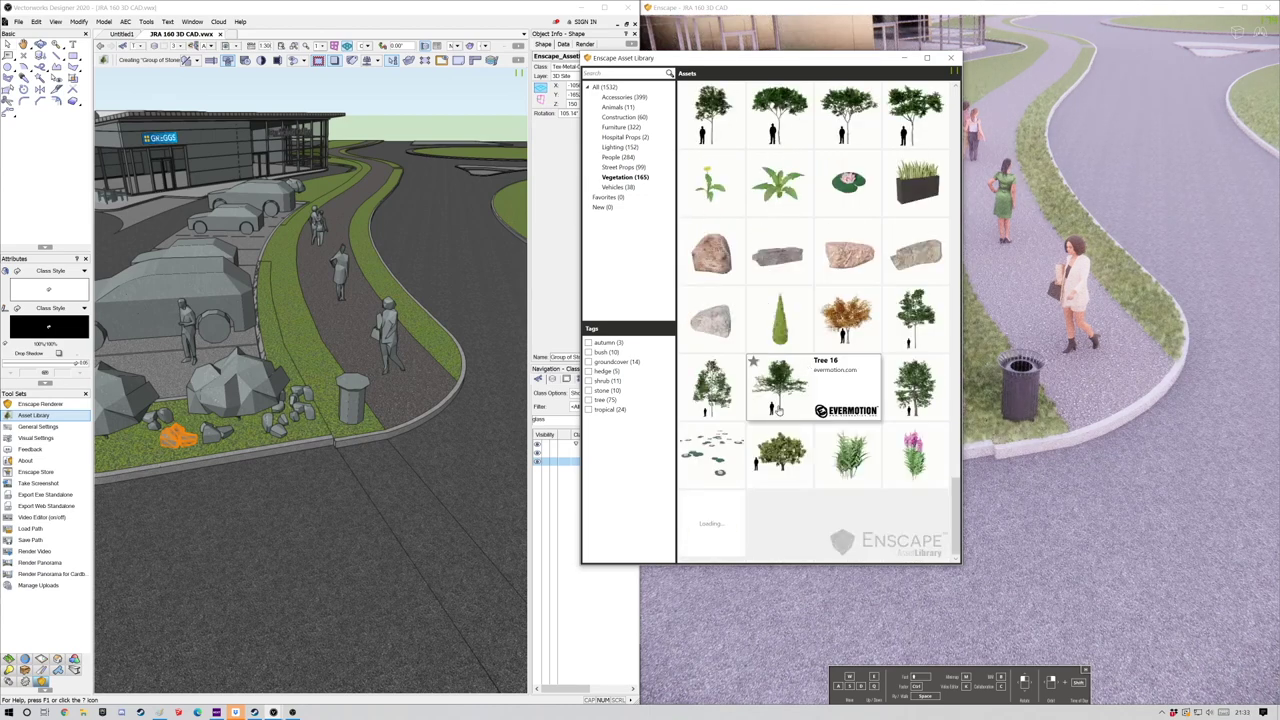
{"action": "scroll", "coordinate": [800, 432], "scroll_direction": "up", "scroll_amount": 15}
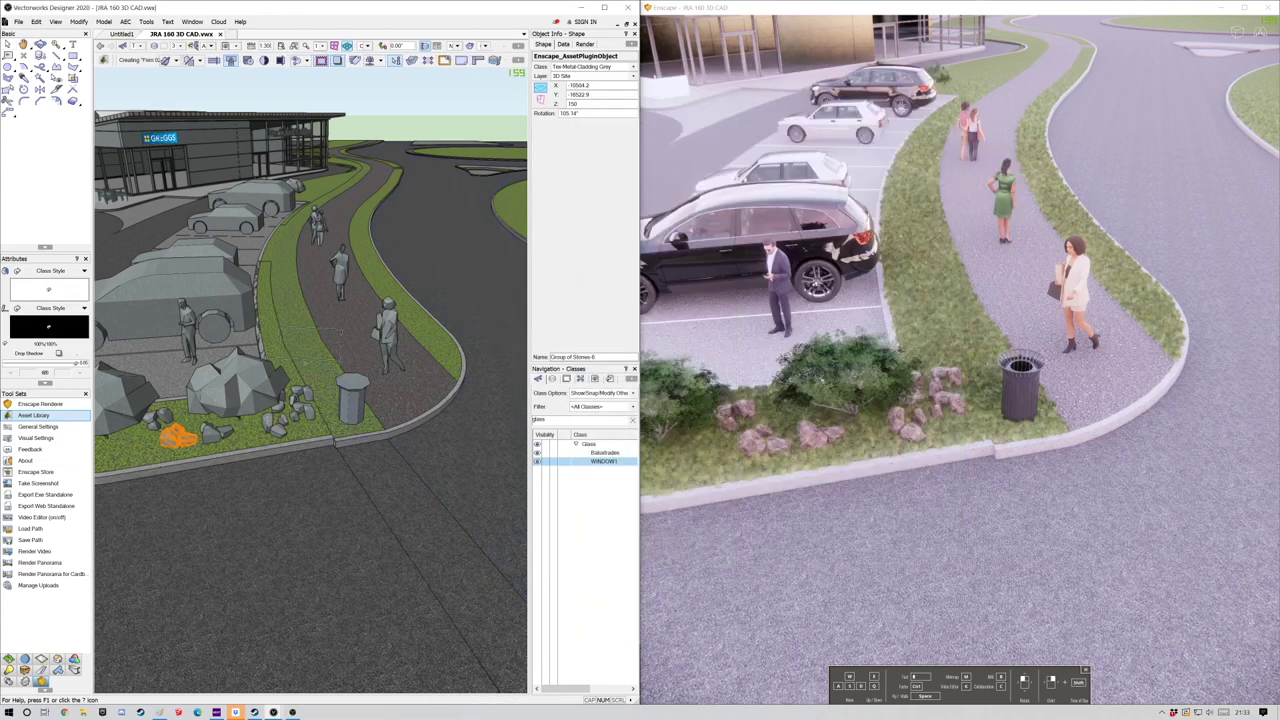
{"action": "left_click", "coordinate": [310, 359]}
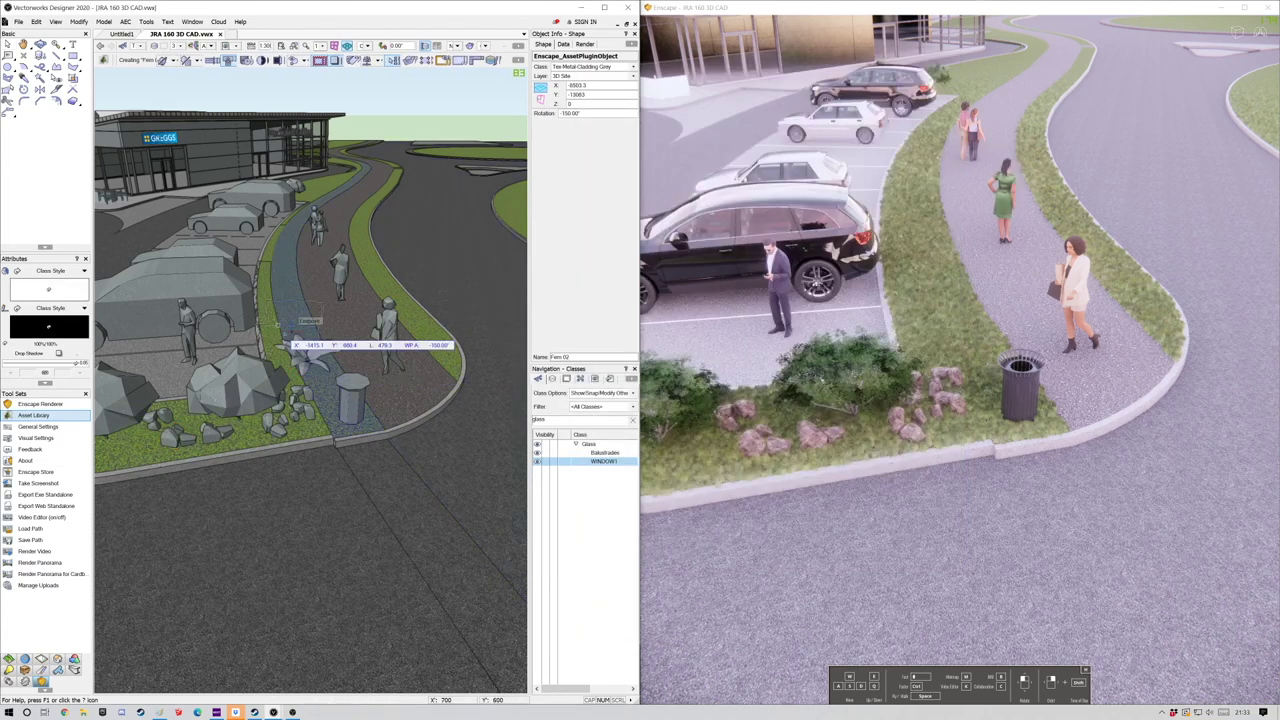
{"action": "left_click", "coordinate": [275, 326]}
{"action": "left_click", "coordinate": [293, 324]}
{"action": "left_click", "coordinate": [296, 304]}
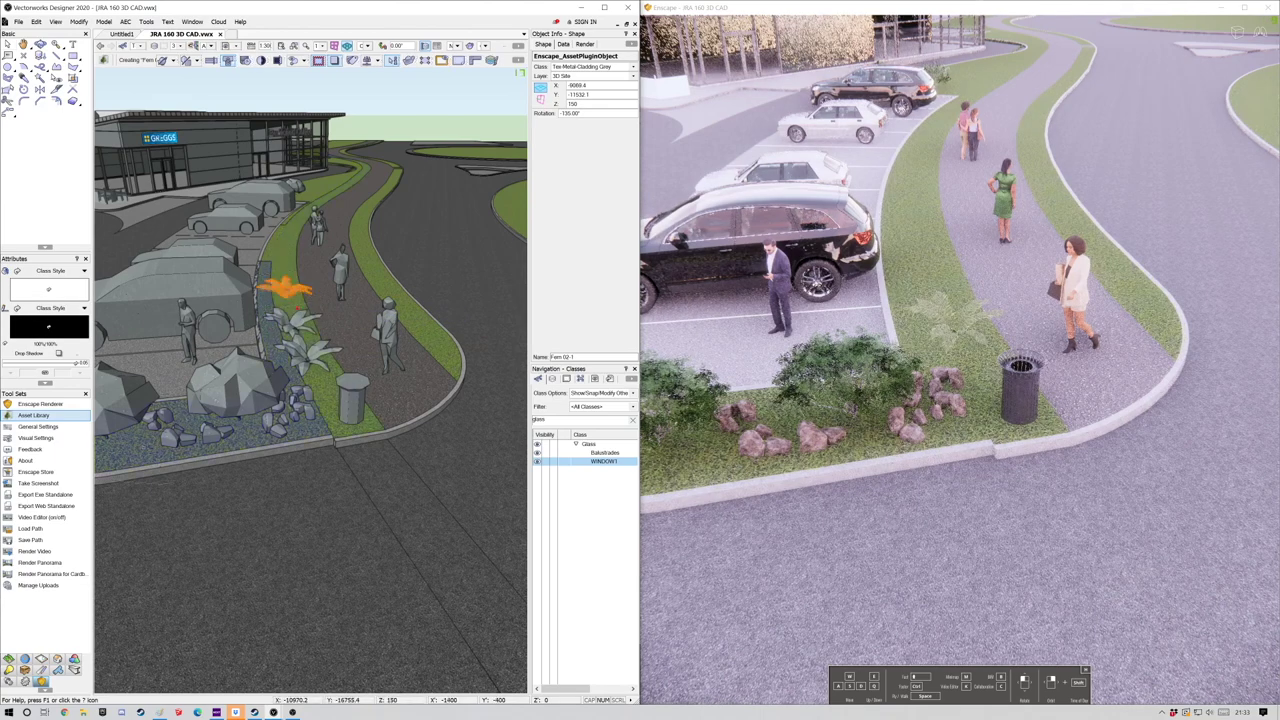
{"action": "left_click", "coordinate": [284, 289]}
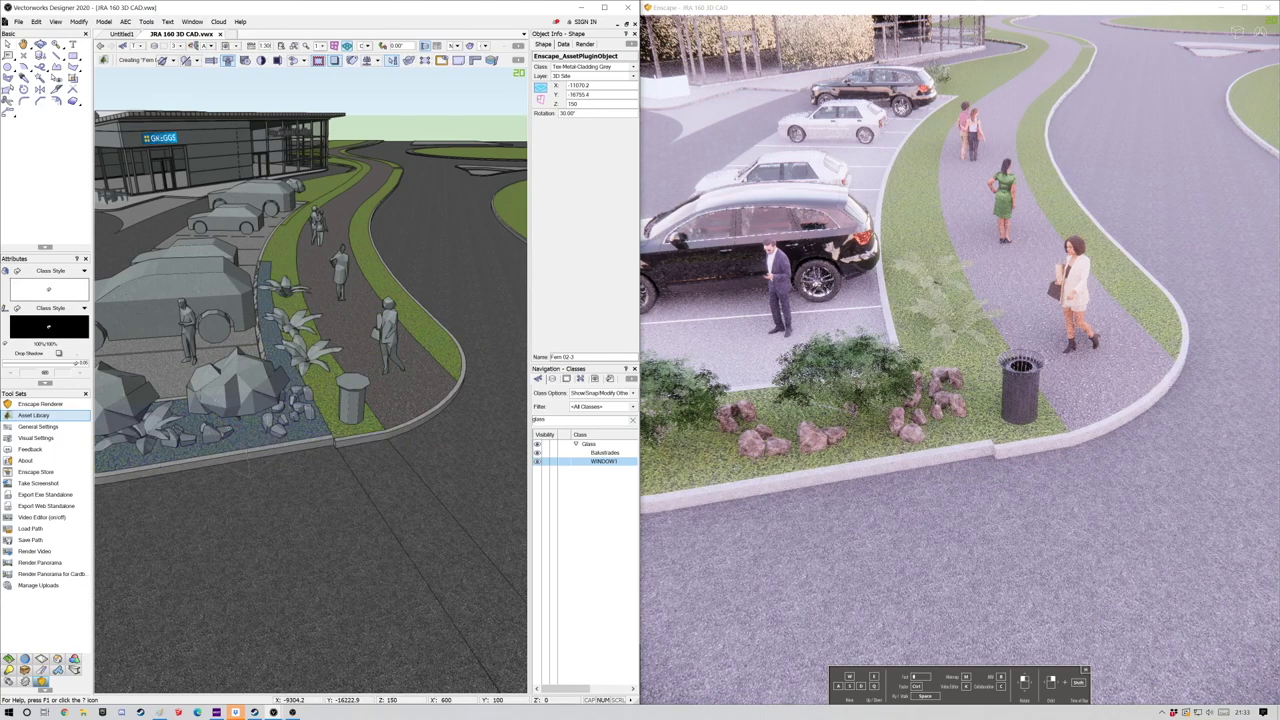
Add more Fern 02 plants among the stones in front of the bushes and close the asset library.
{"action": "left_click", "coordinate": [150, 430]}
{"action": "left_click", "coordinate": [104, 60]}
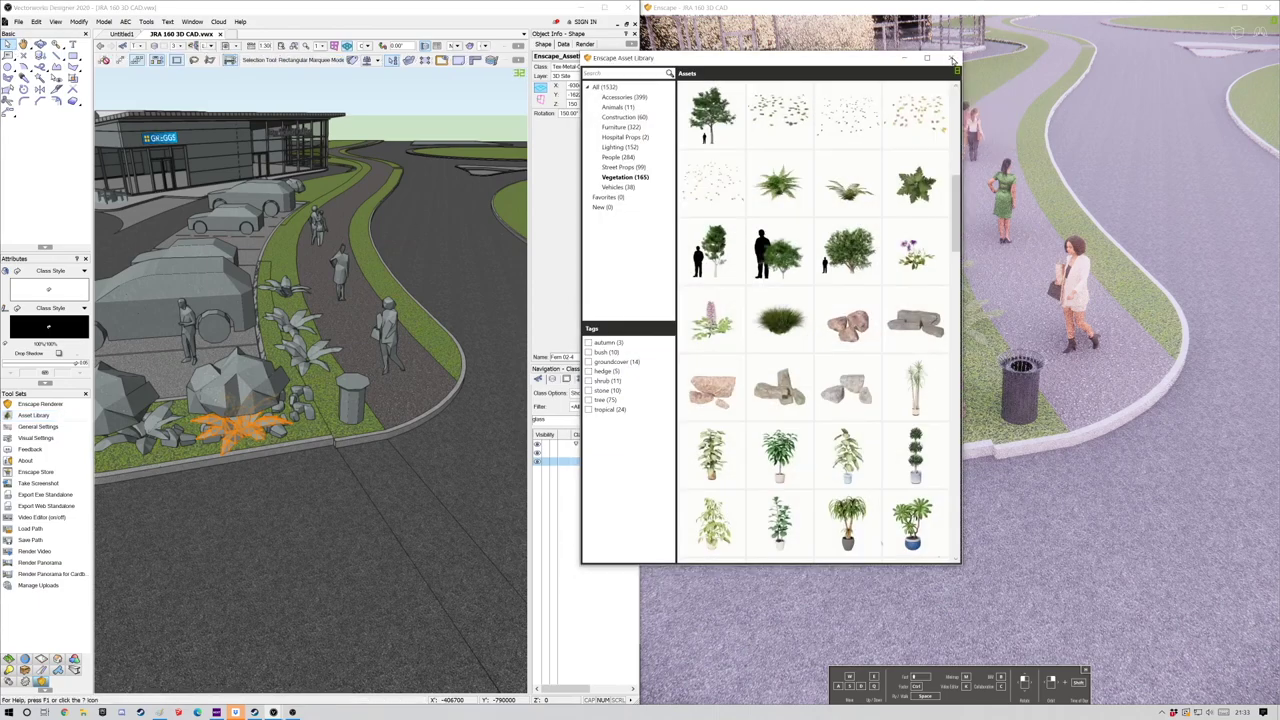
{"action": "left_click", "coordinate": [952, 57]}
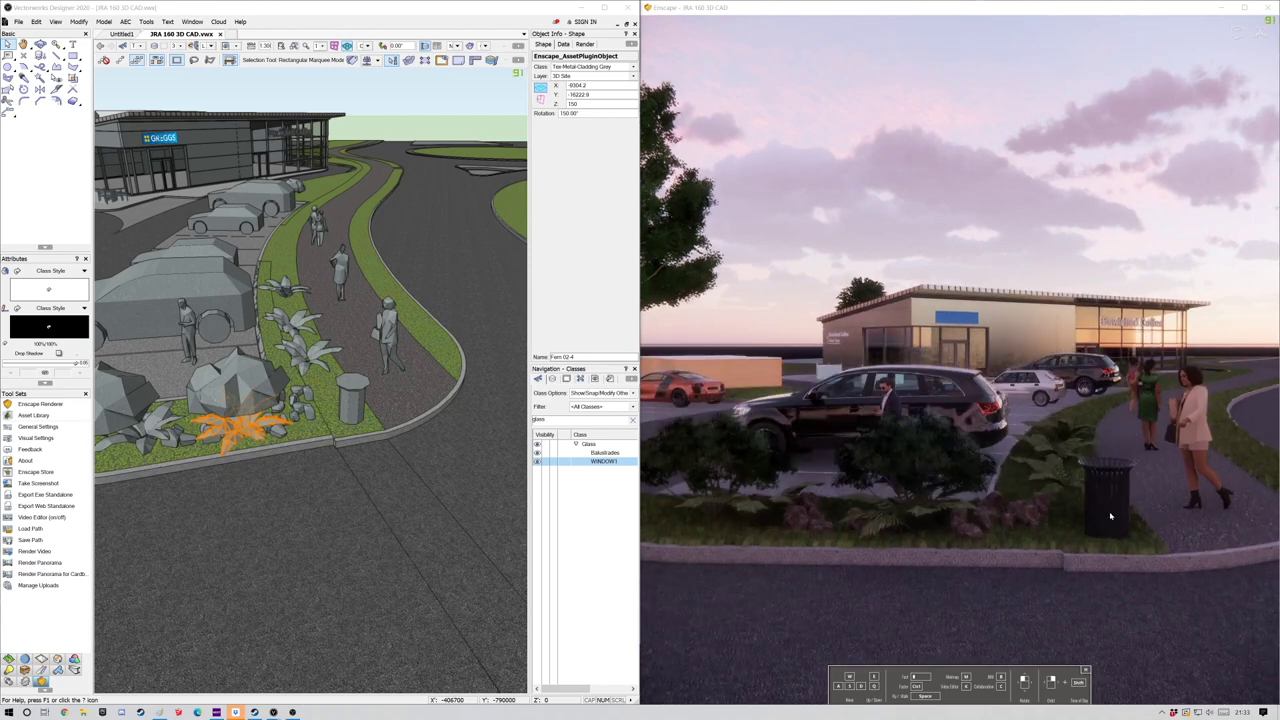
Review the capture resolution choices and image file format in the Enscape visual settings.
{"action": "left_click", "coordinate": [35, 438]}
{"action": "left_click", "coordinate": [345, 225]}
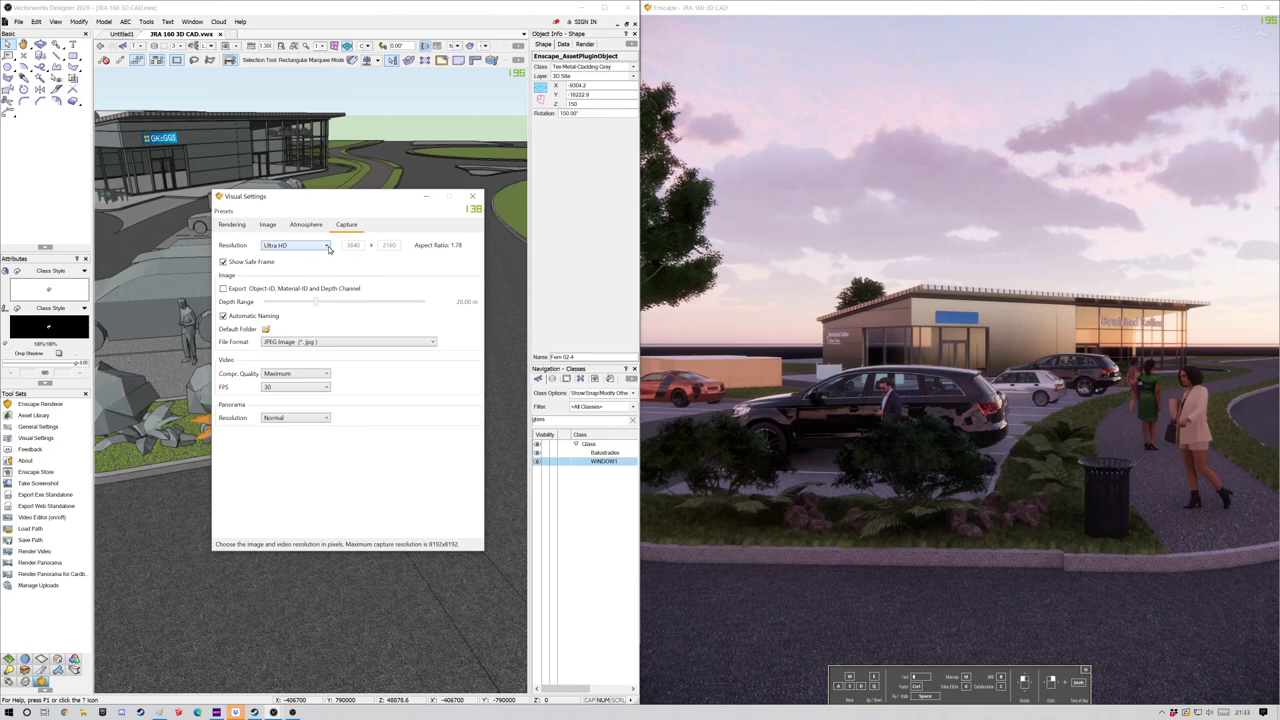
{"action": "left_click", "coordinate": [295, 245]}
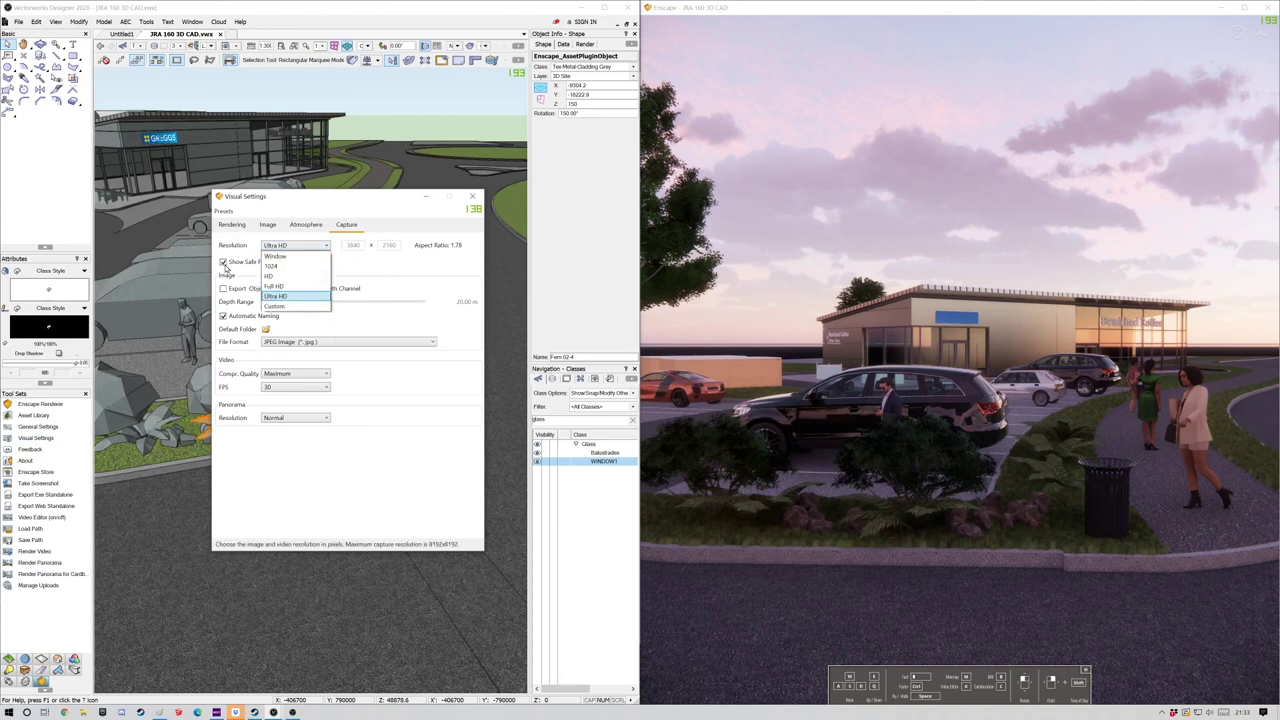
{"action": "left_click", "coordinate": [380, 268]}
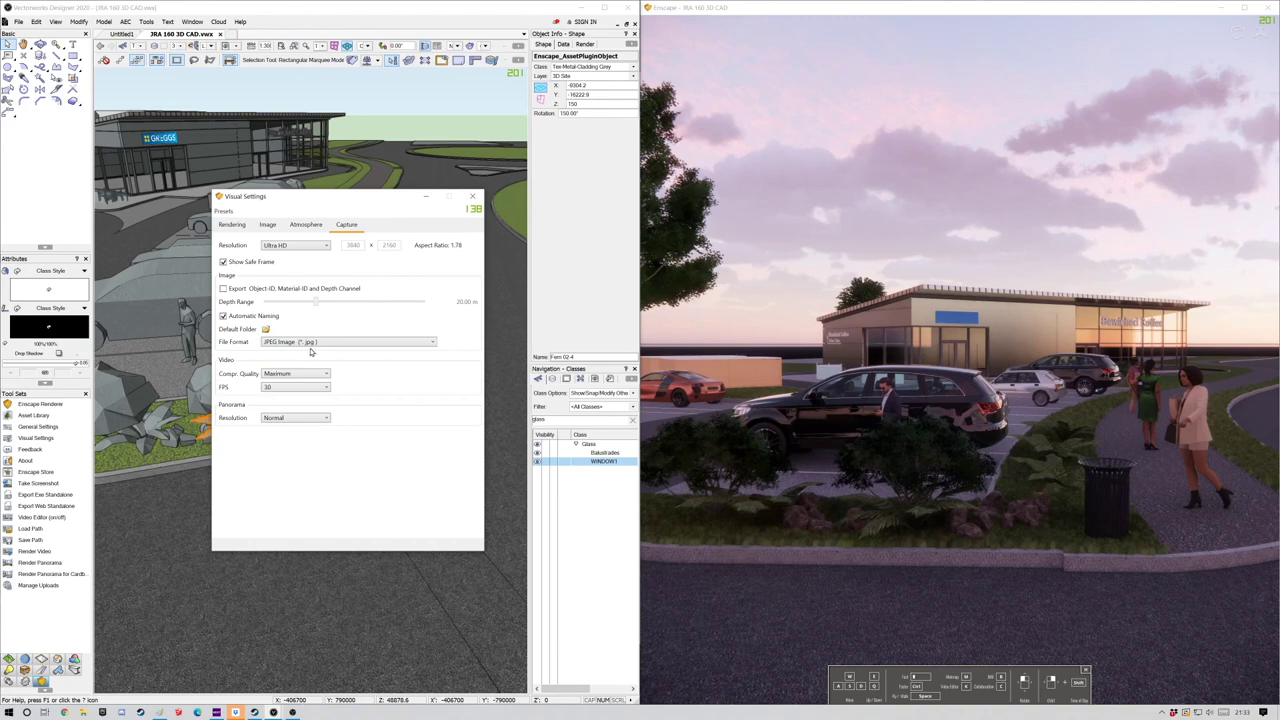
{"action": "left_click", "coordinate": [433, 345]}
{"action": "left_click", "coordinate": [433, 345]}
Try the white background option in the atmosphere settings.
{"action": "left_click", "coordinate": [305, 224]}
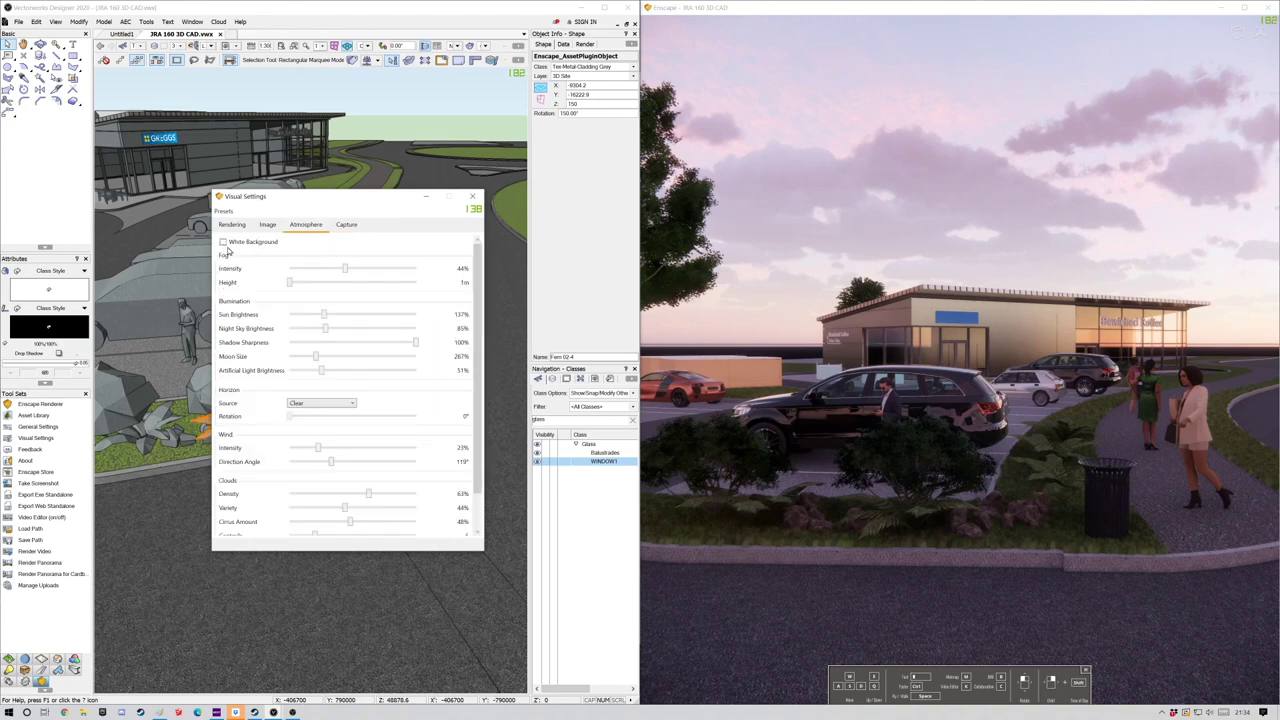
{"action": "left_click", "coordinate": [223, 243]}
{"action": "left_click", "coordinate": [223, 243]}
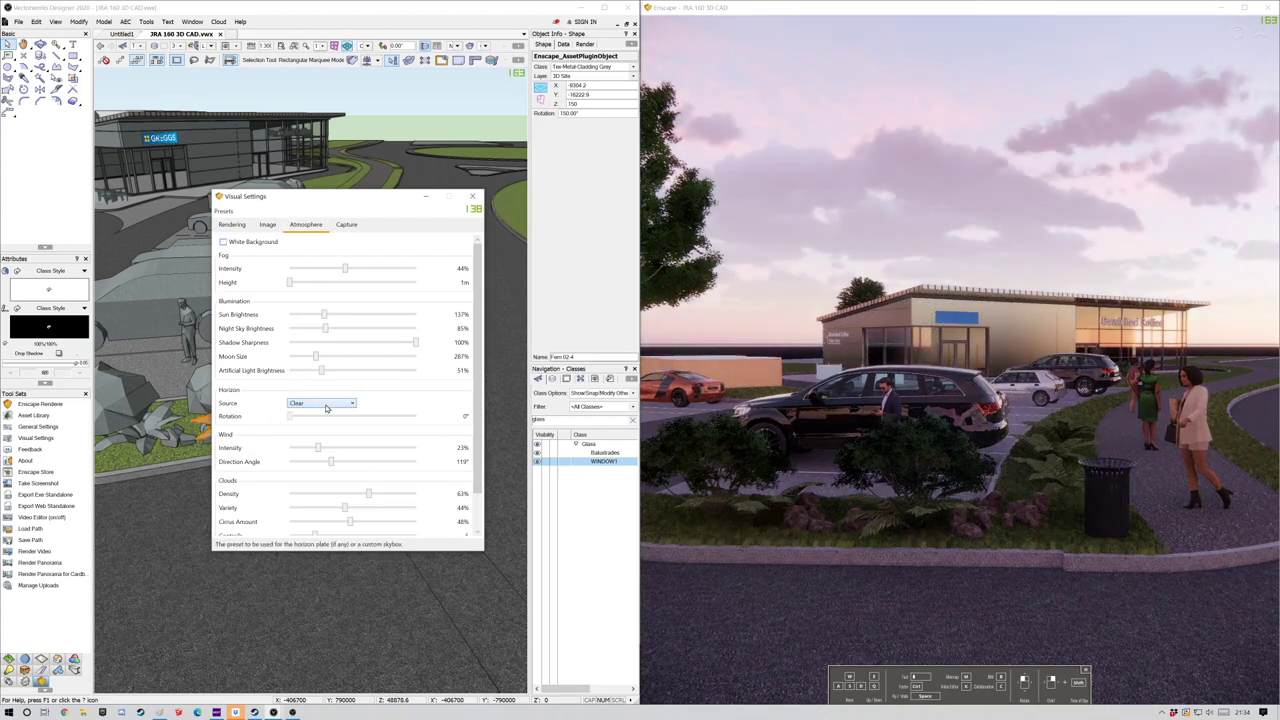
Try the Desert, Forest and Mountains horizon sources, and set the horizon source to Town.
{"action": "left_click", "coordinate": [329, 412]}
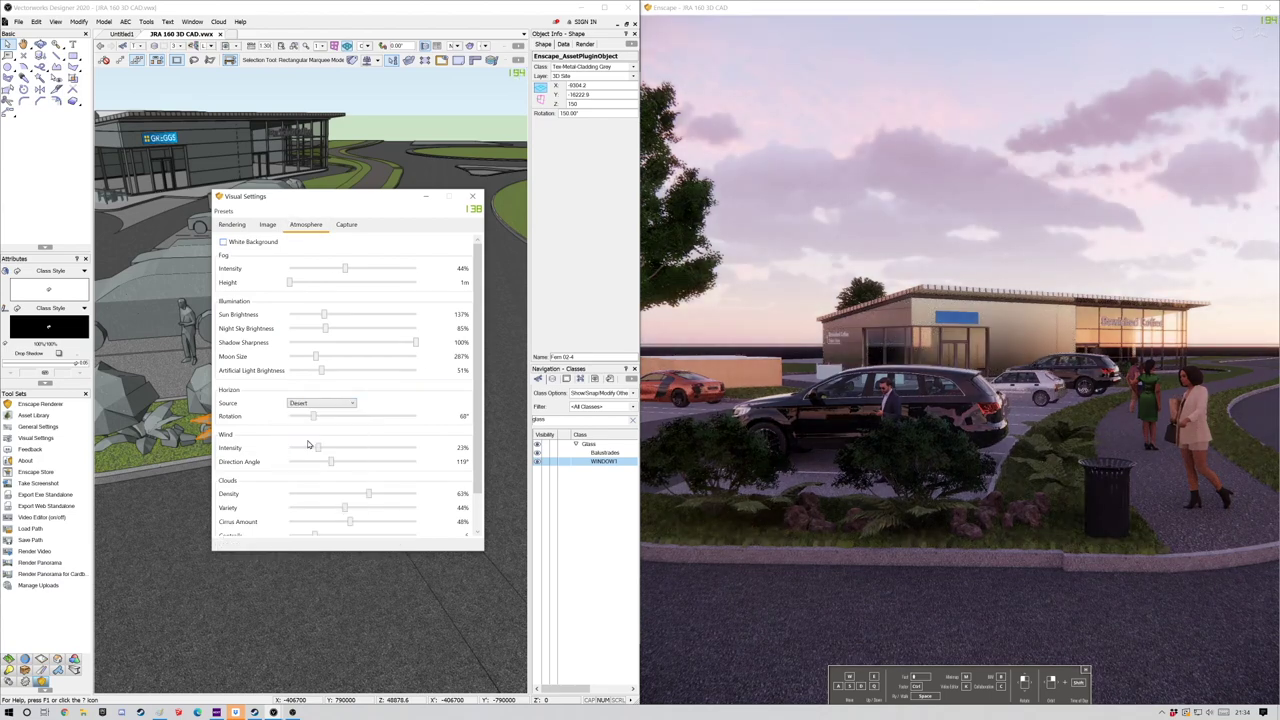
{"action": "left_click", "coordinate": [329, 404]}
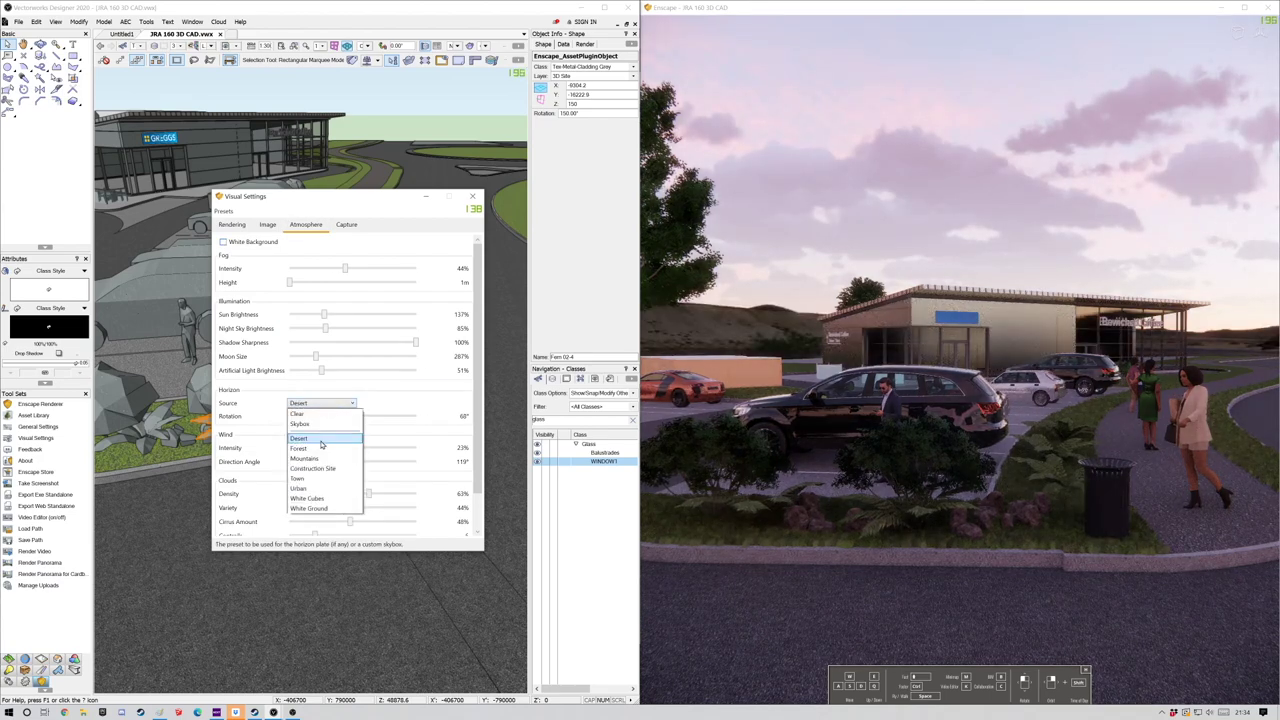
{"action": "left_click", "coordinate": [336, 420]}
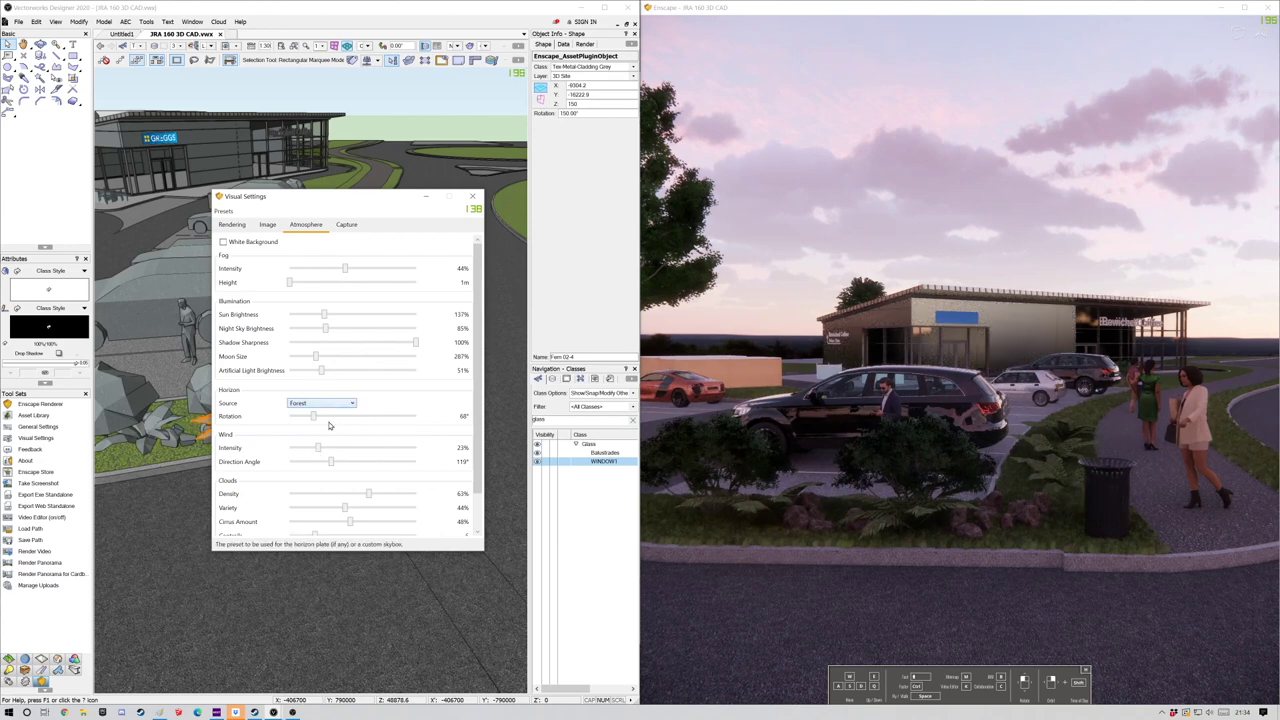
{"action": "left_click", "coordinate": [322, 403]}
{"action": "left_click", "coordinate": [310, 458]}
{"action": "left_click", "coordinate": [351, 404]}
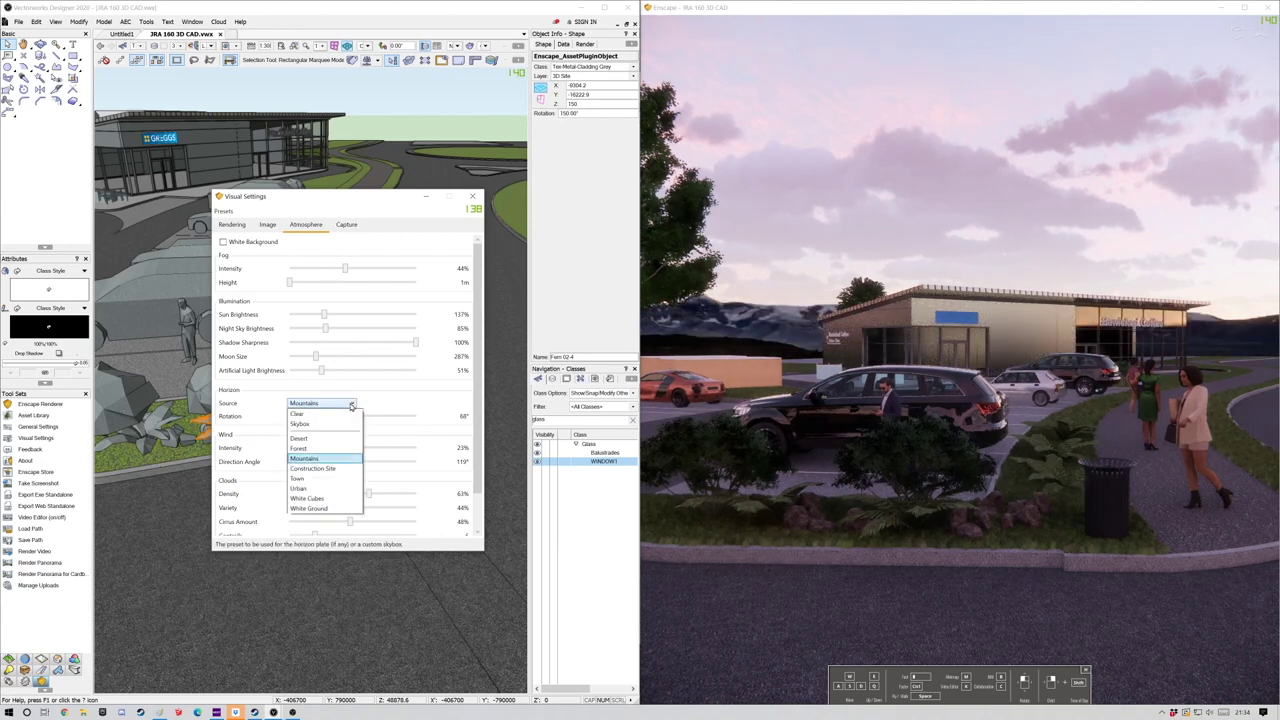
{"action": "left_click", "coordinate": [305, 478]}
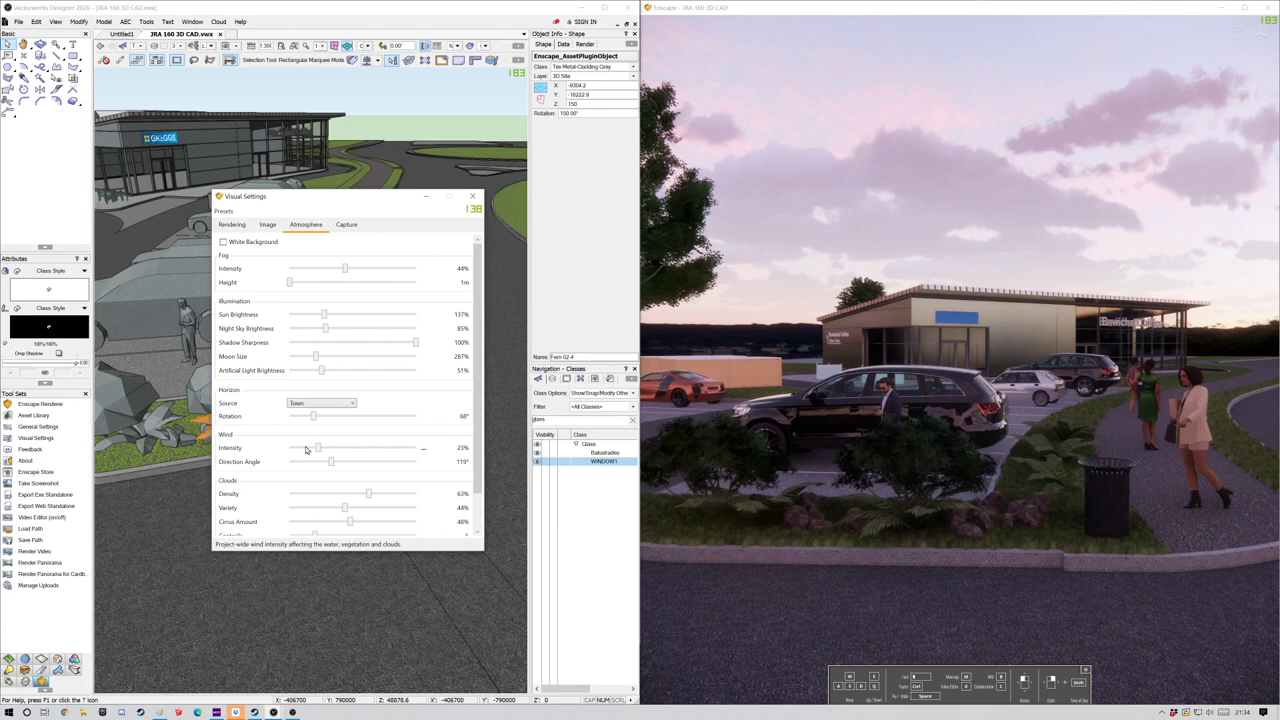
Set sun brightness to 192%, night sky 134%, shadow sharpness 93%, moon size 256%, artificial light 62%, wind intensity 35% and cloud variety 40%.
{"action": "left_click_drag", "start_coordinate": [318, 449], "coordinate": [388, 443]}
{"action": "mouse_move", "coordinate": [324, 314]}
{"action": "left_mouse_down"}
{"action": "mouse_move", "coordinate": [361, 314]}
{"action": "mouse_move", "coordinate": [338, 314]}
{"action": "mouse_move", "coordinate": [343, 330]}
{"action": "left_mouse_up"}
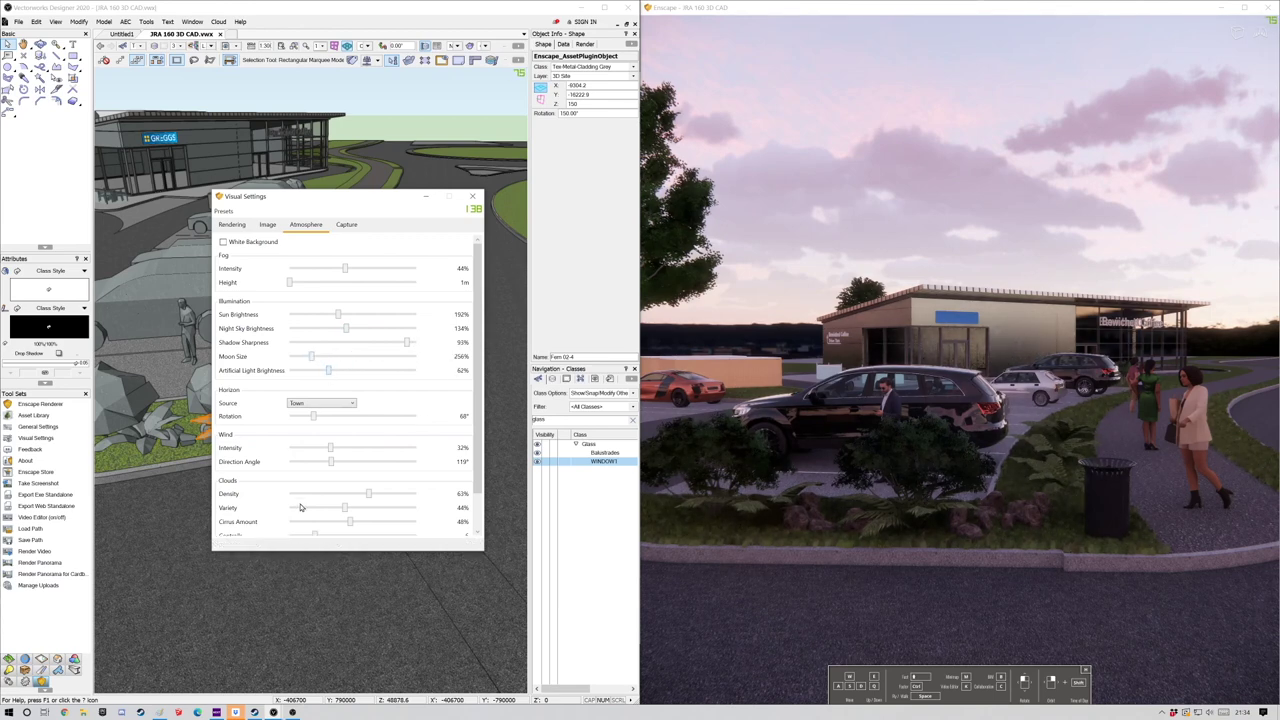
{"action": "left_click_drag", "start_coordinate": [348, 510], "coordinate": [342, 474]}
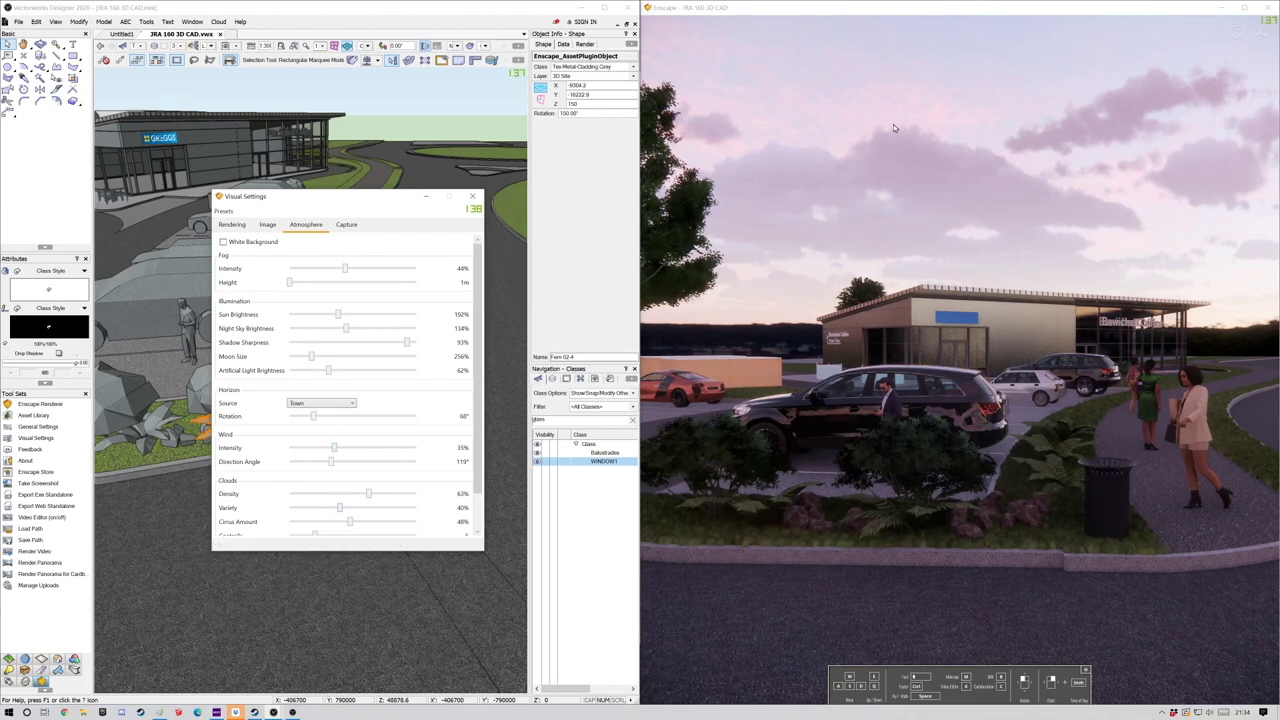
Maximise the Enscape view and run the time of day from dusk through night to full daylight around the bushes and parked cars.
{"action": "left_click", "coordinate": [1244, 8]}
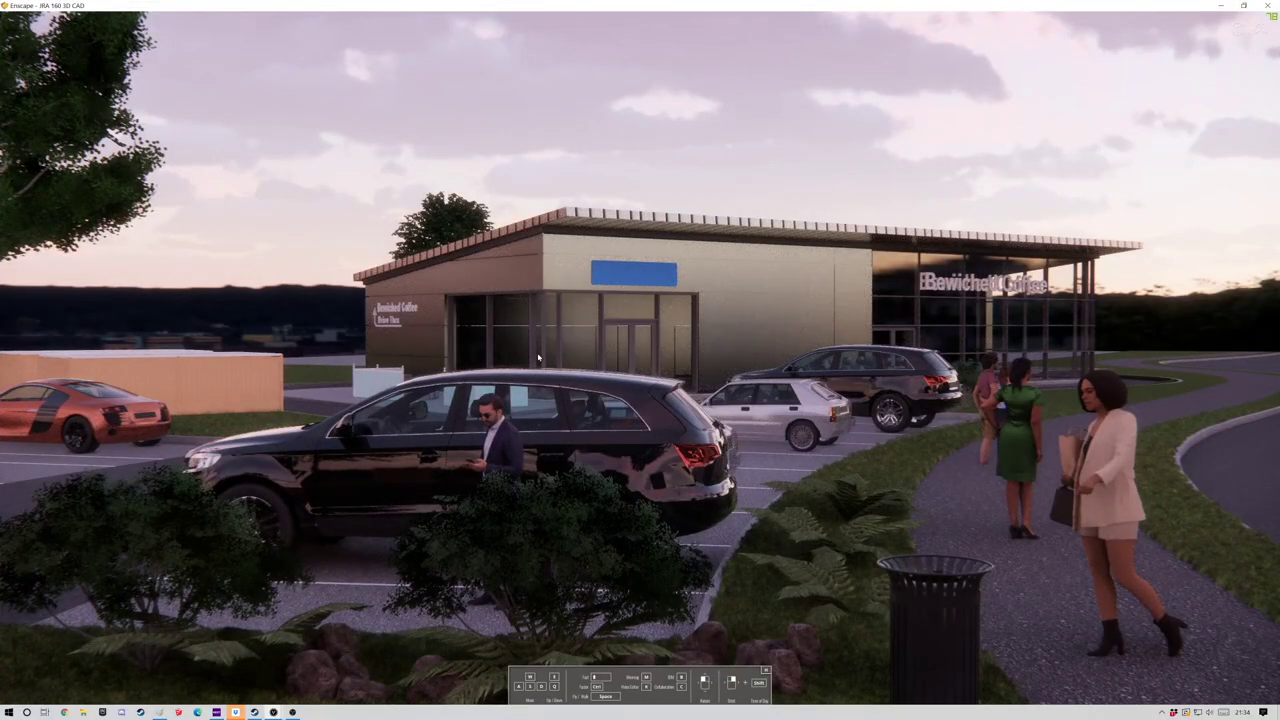
{"action": "key", "text": "a"}
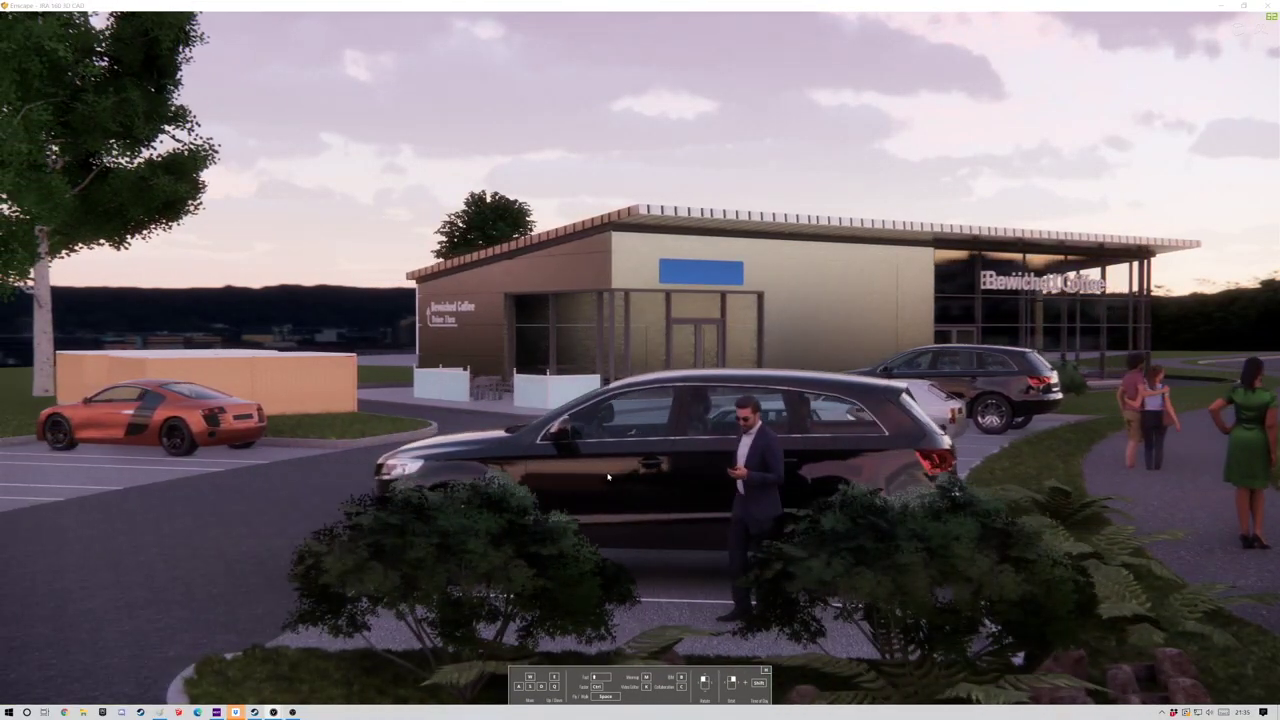
{"action": "right_click_drag", "start_coordinate": [608, 474], "coordinate": [797, 517], "text": "shift"}
{"action": "key", "text": "a"}
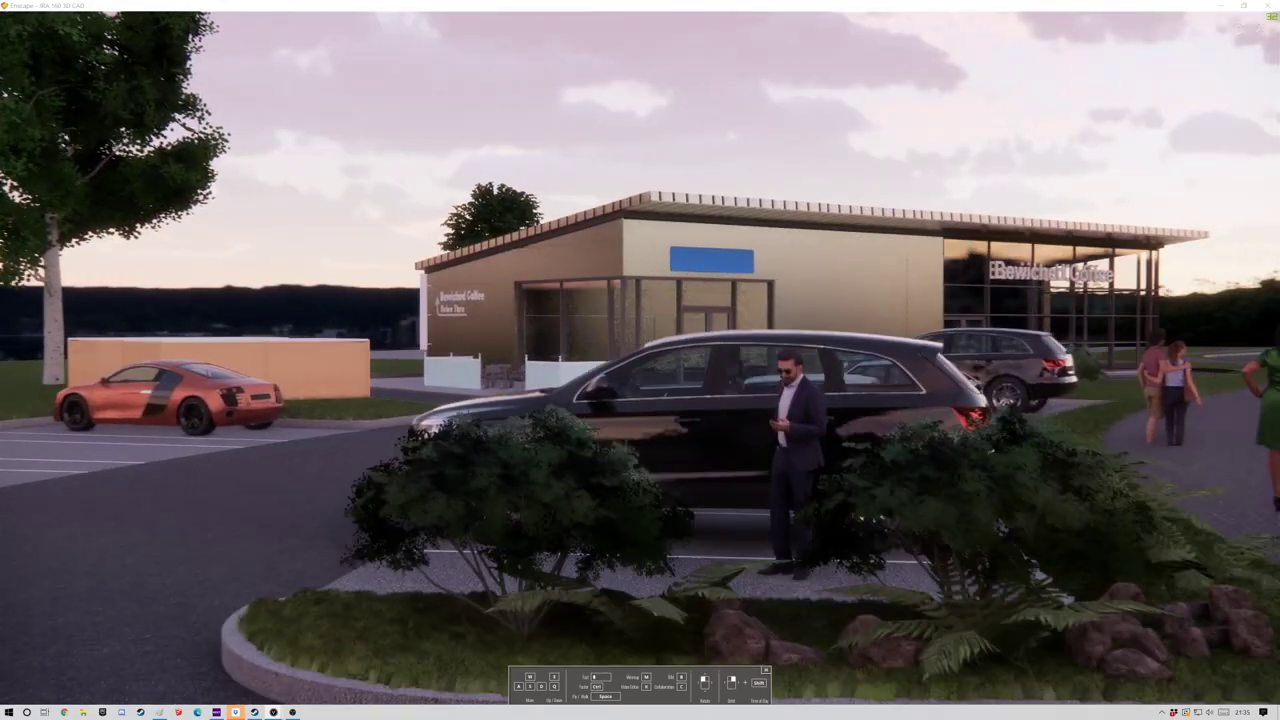
{"action": "right_click_drag", "start_coordinate": [640, 360], "coordinate": [770, 360], "text": "shift"}
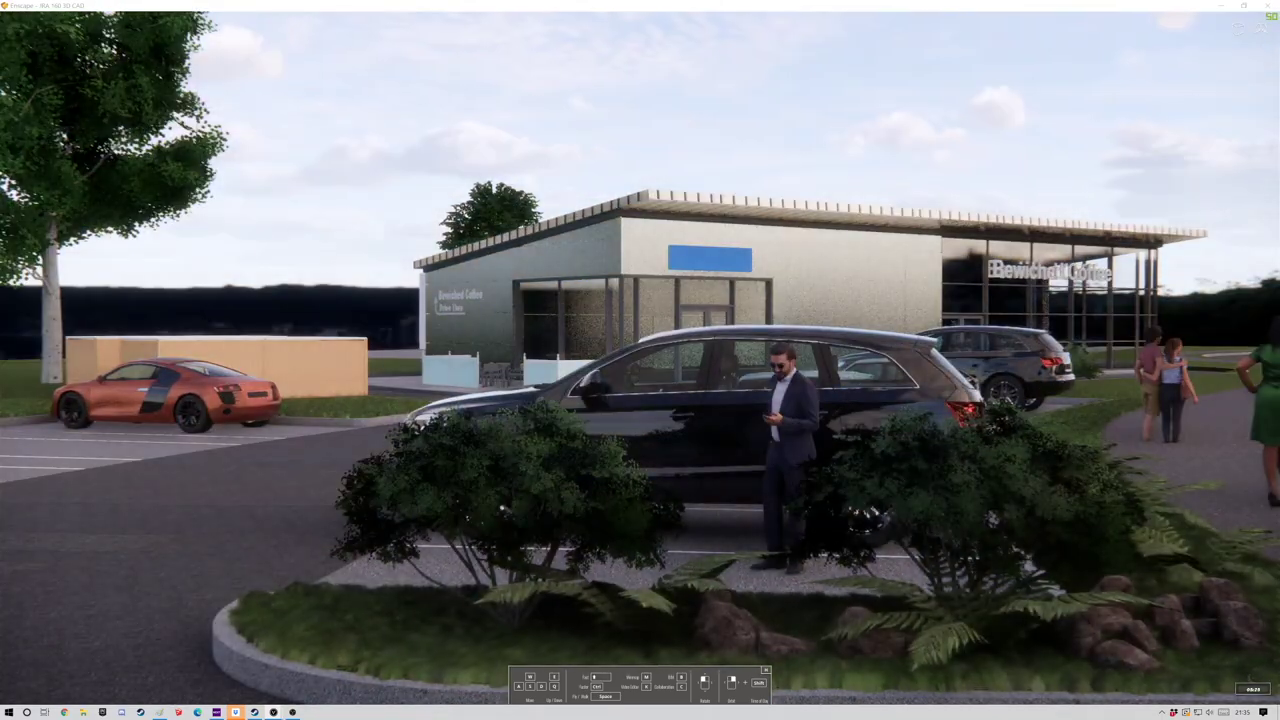
{"action": "right_click_drag", "start_coordinate": [725, 600], "coordinate": [880, 620]}
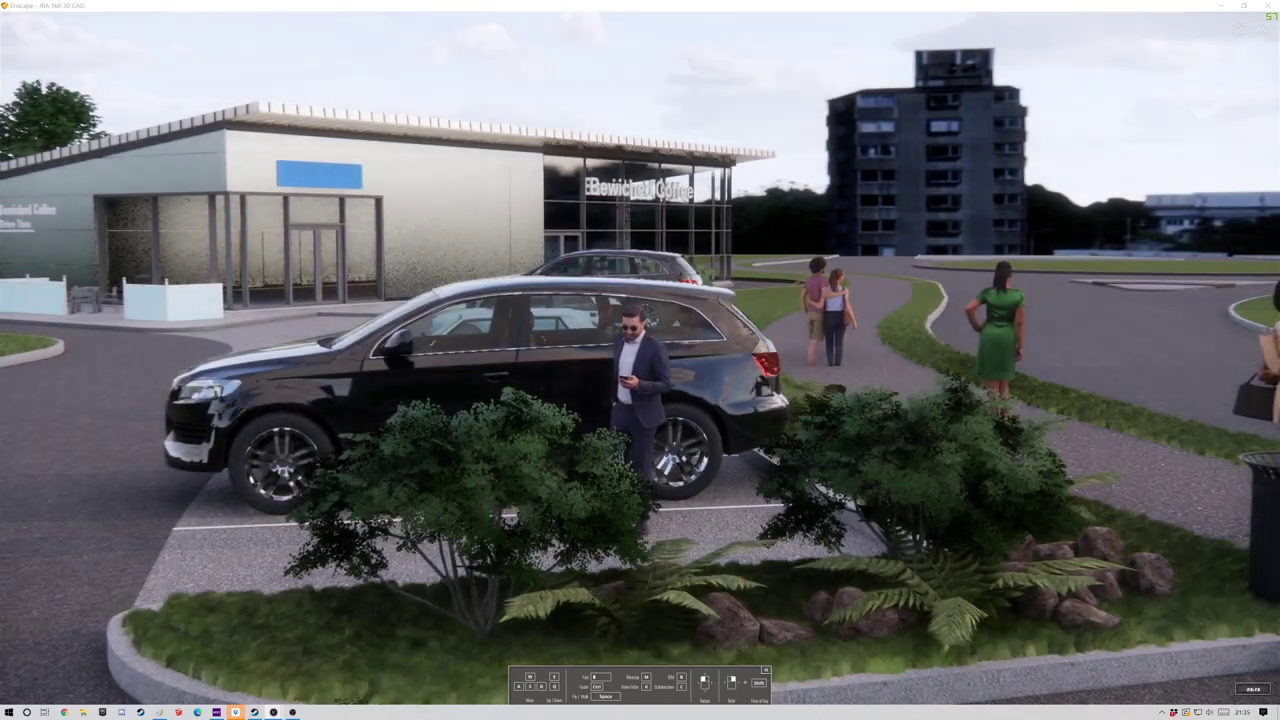
{"action": "key", "text": "i"}
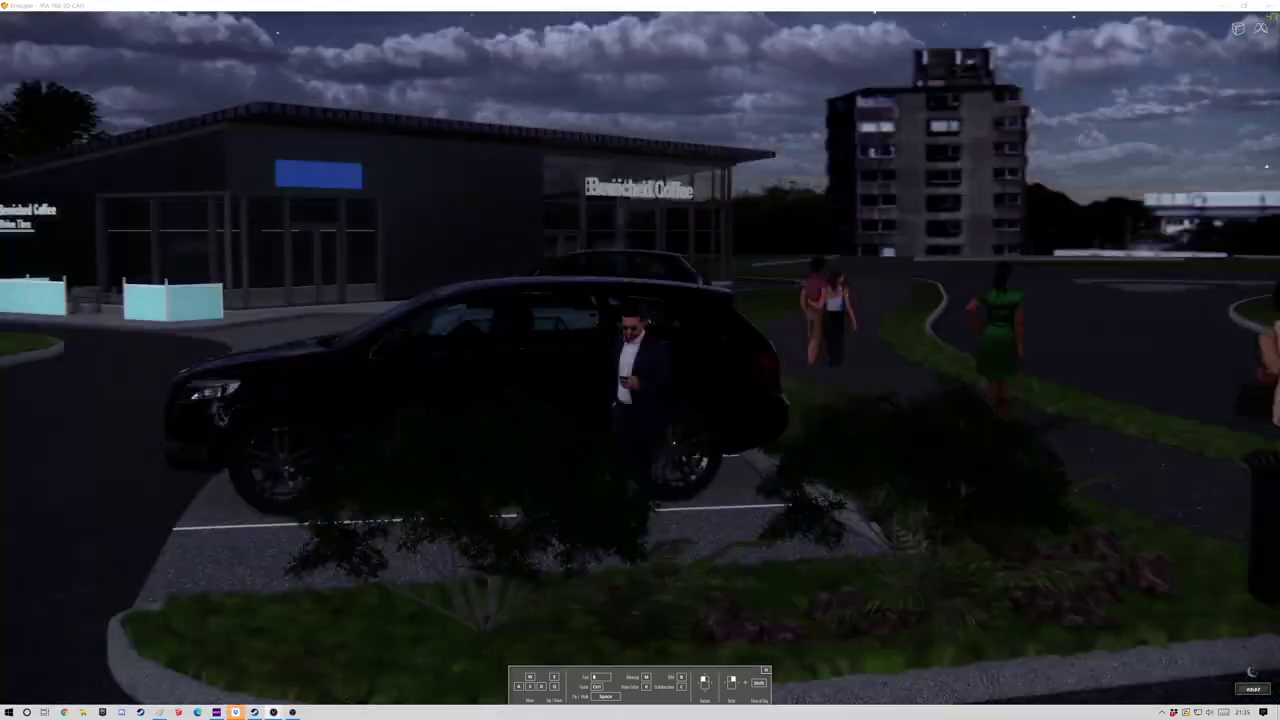
{"action": "key", "text": "u"}
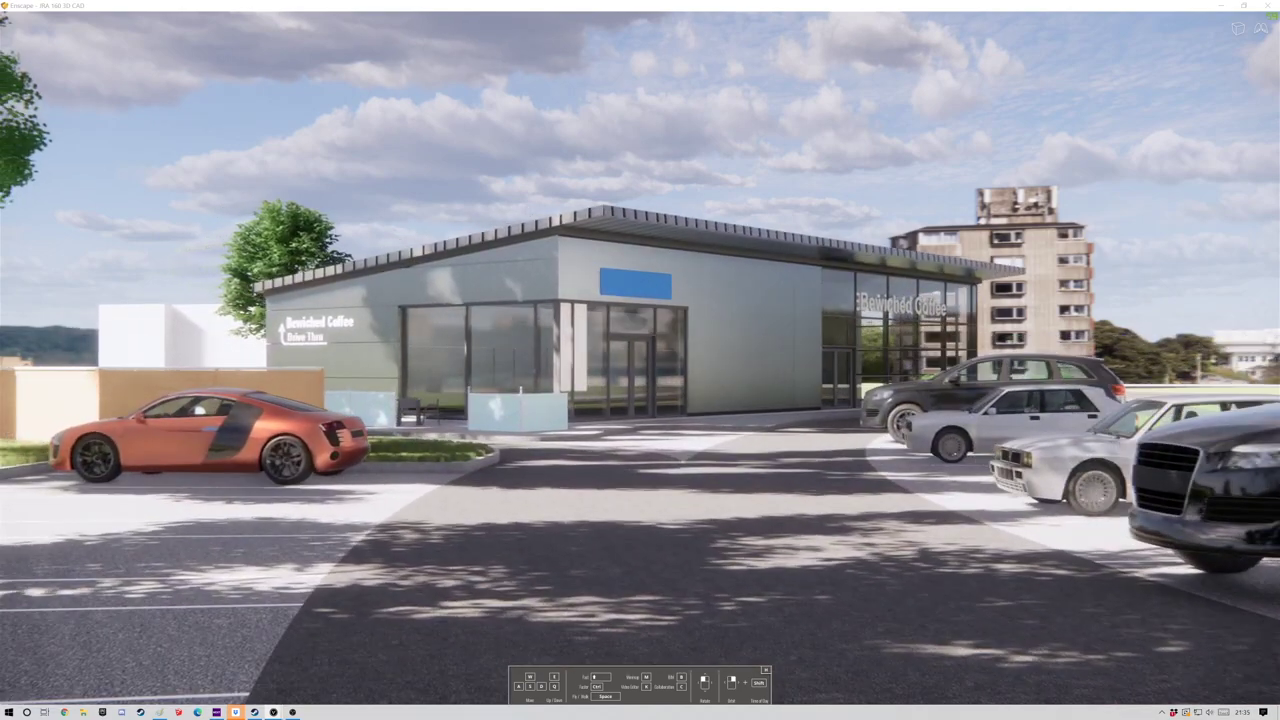
Frame the coffee building across the car park with the orange car, and restore the Enscape window beside Vectorworks.
{"action": "right_click_drag", "start_coordinate": [1024, 465], "coordinate": [1077, 489]}
{"action": "key", "text": "d"}
{"action": "key", "text": "q"}
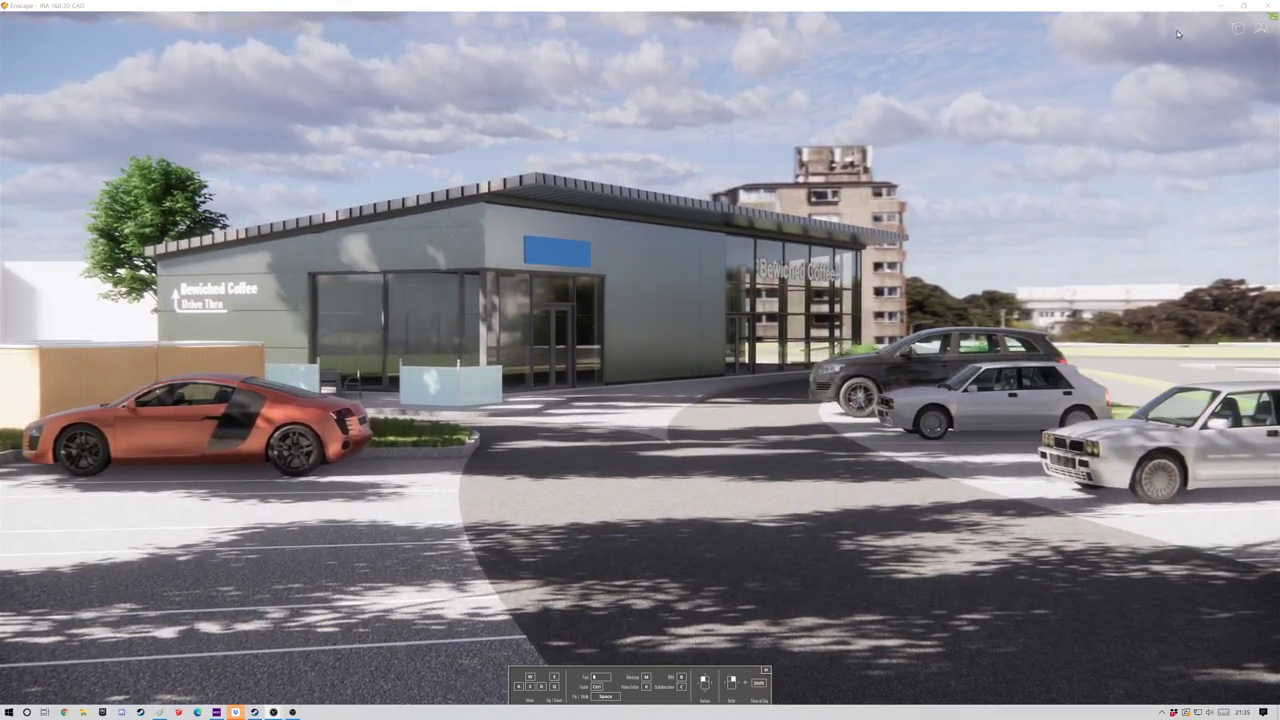
{"action": "left_click", "coordinate": [1243, 6]}
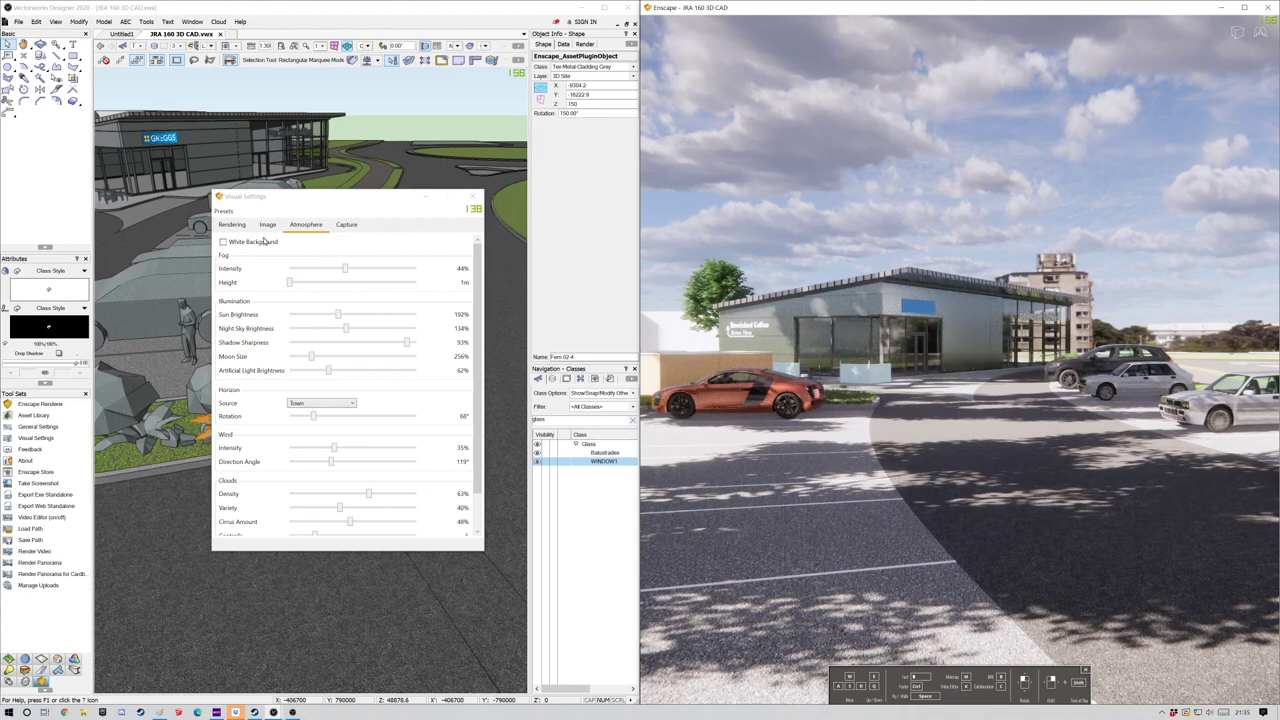
Keep auto contrast on and set saturation to 101%, color temperature to 8172K, ambient brightness to 58%, vignette to 84% and chromatic aberration to 51%.
{"action": "left_click", "coordinate": [267, 226]}
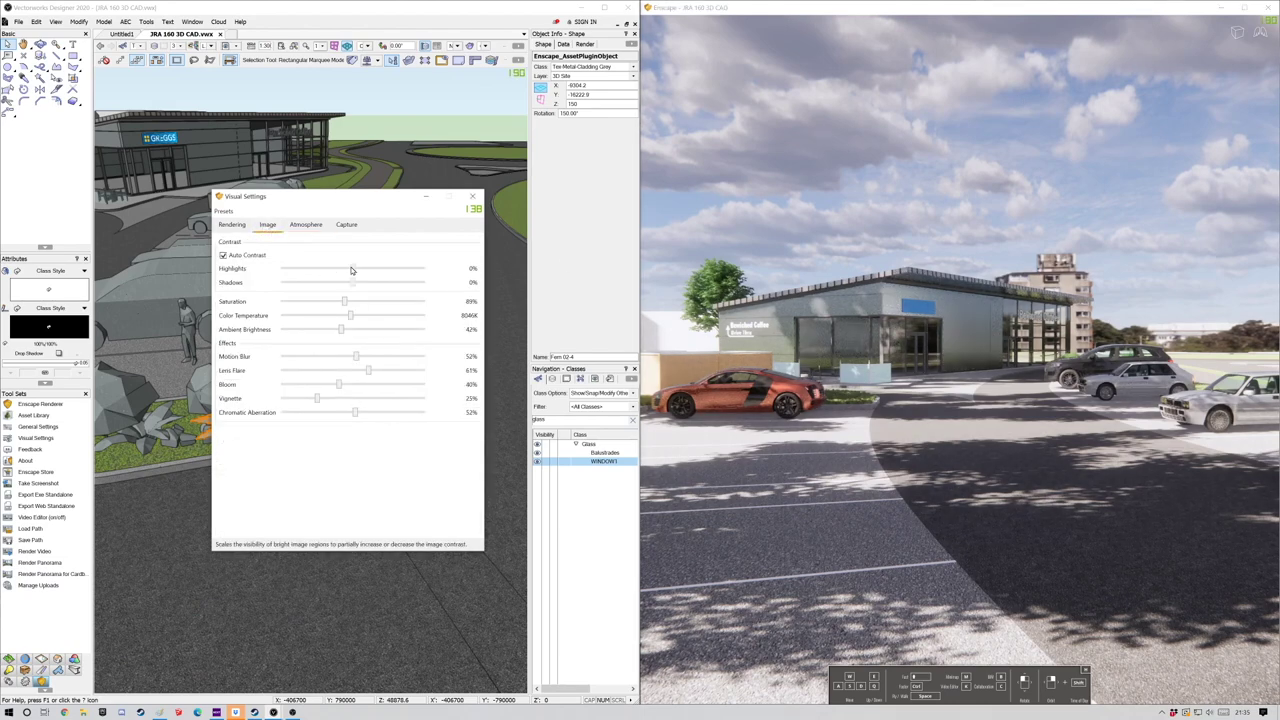
{"action": "left_click", "coordinate": [223, 257]}
{"action": "left_click_drag", "start_coordinate": [355, 269], "coordinate": [352, 321]}
{"action": "left_click", "coordinate": [224, 257]}
{"action": "mouse_move", "coordinate": [341, 331]}
{"action": "left_mouse_down"}
{"action": "mouse_move", "coordinate": [410, 334]}
{"action": "mouse_move", "coordinate": [363, 331]}
{"action": "left_mouse_up"}
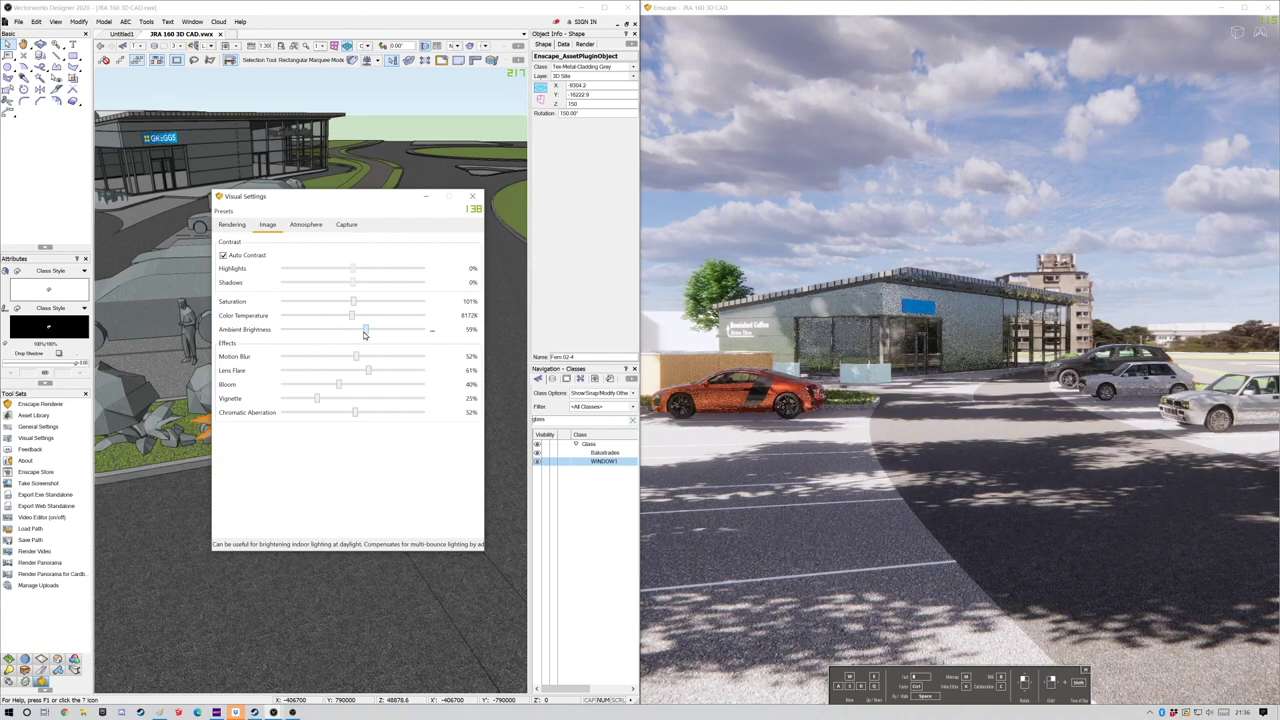
{"action": "left_click_drag", "start_coordinate": [318, 399], "coordinate": [400, 398]}
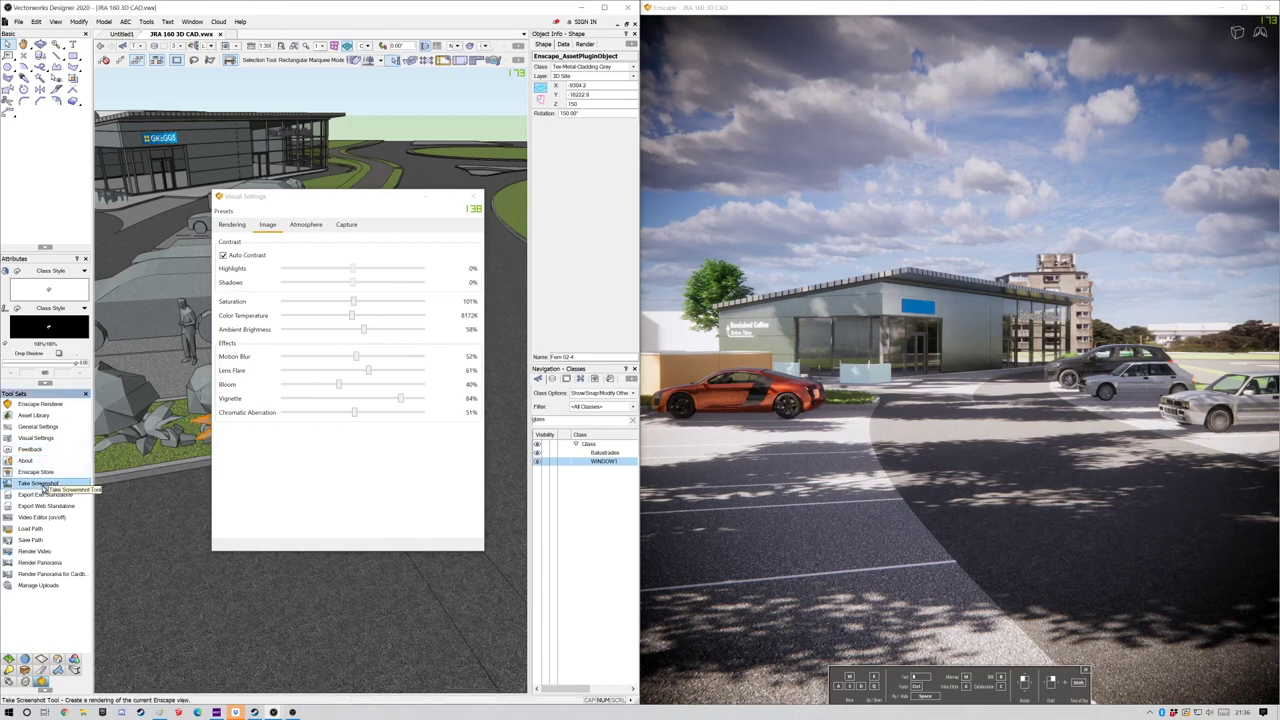
Render a screenshot of the current Enscape view, accepting the safe frame.
{"action": "left_click", "coordinate": [38, 483]}
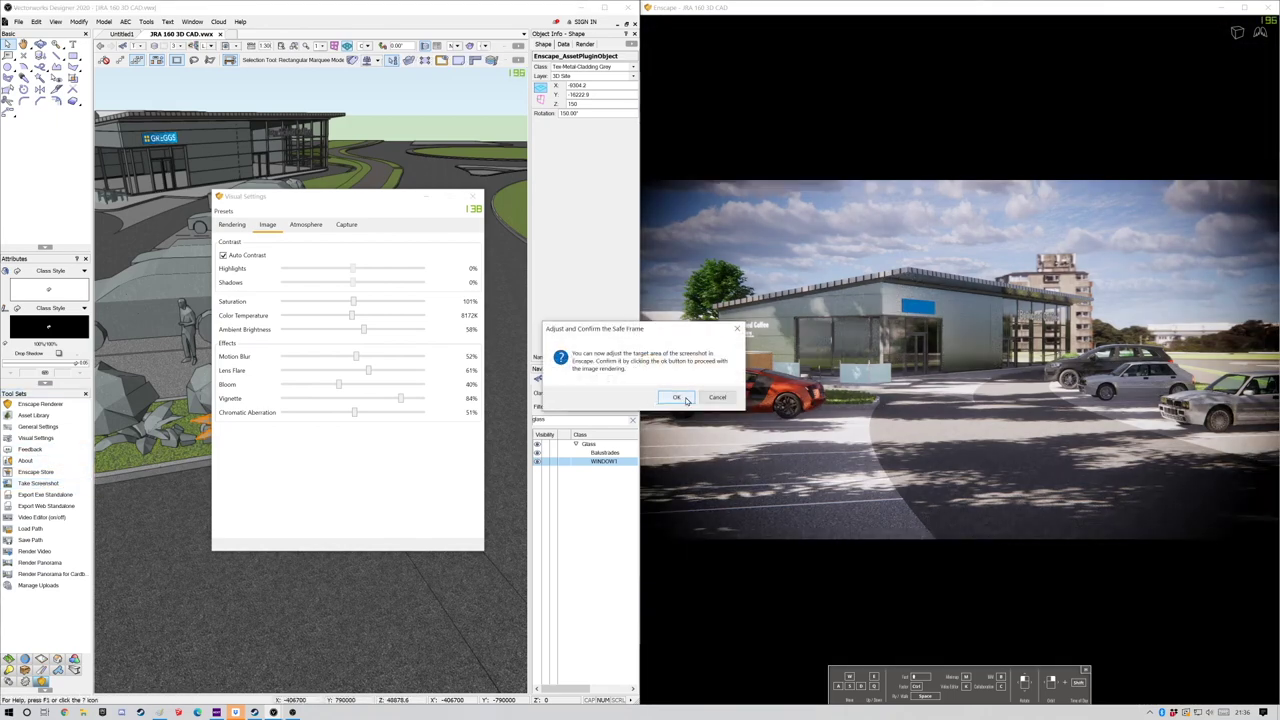
{"action": "left_click", "coordinate": [677, 398]}
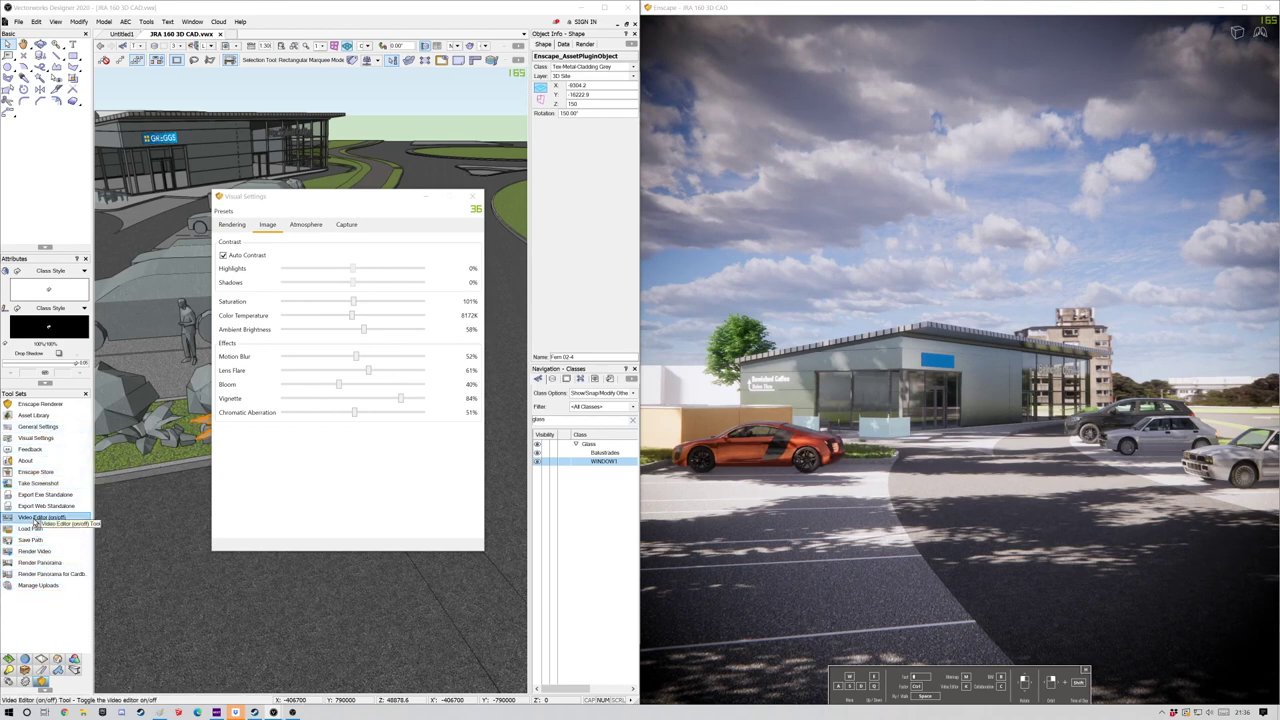
Turn on the video editor, maximise the Enscape window and back the camera away from the building for the starting view.
{"action": "left_click", "coordinate": [36, 519]}
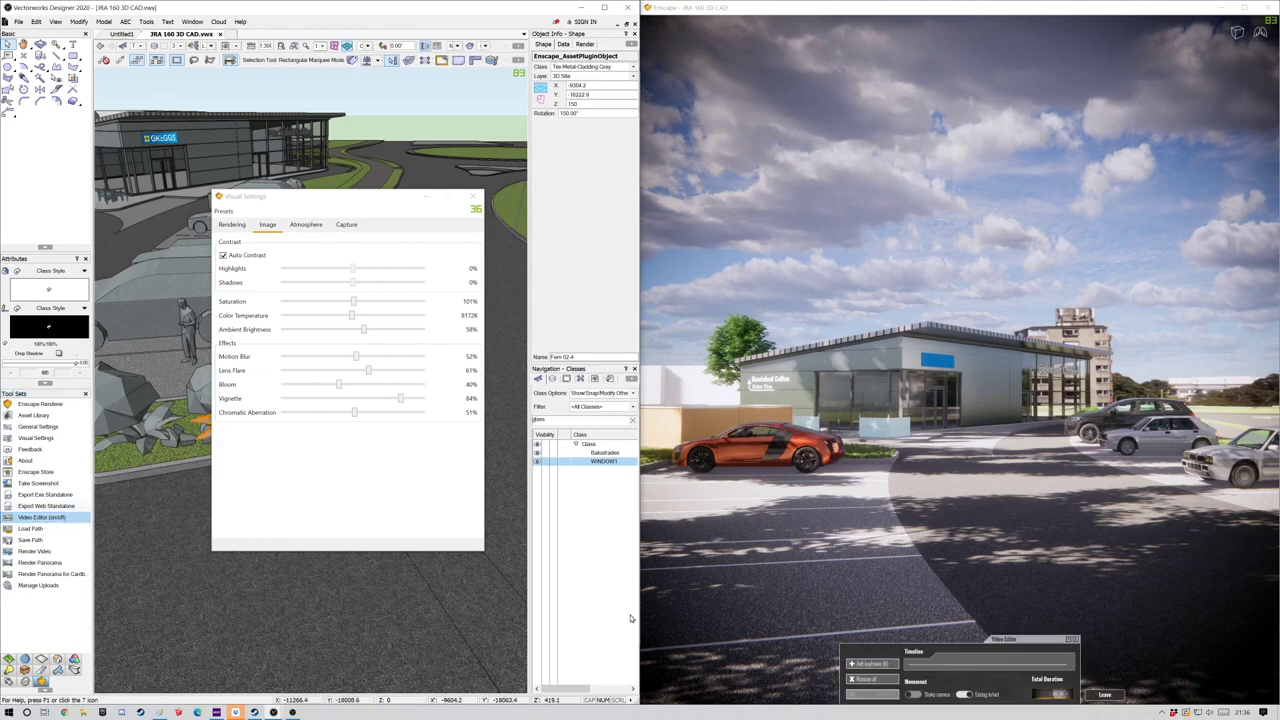
{"action": "key", "text": "s"}
{"action": "left_click", "coordinate": [1011, 508]}
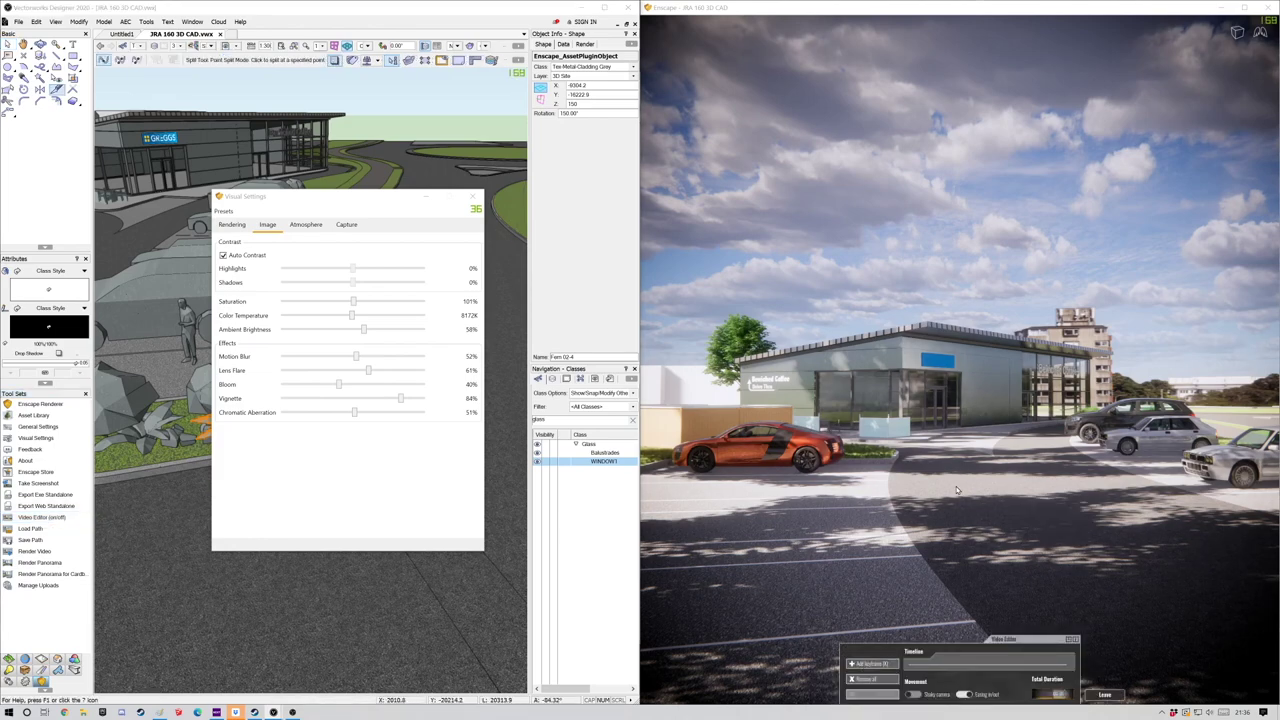
{"action": "key", "text": "s"}
{"action": "left_click", "coordinate": [1257, 8]}
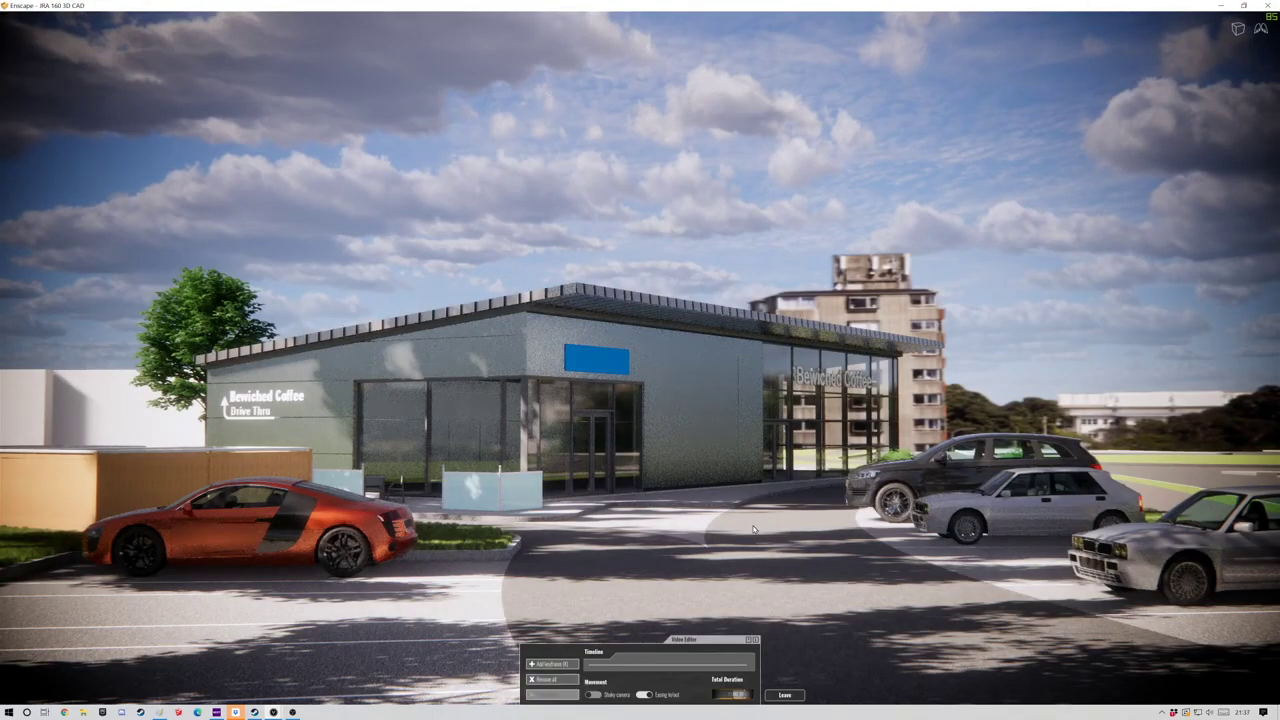
{"action": "key", "text": "s"}
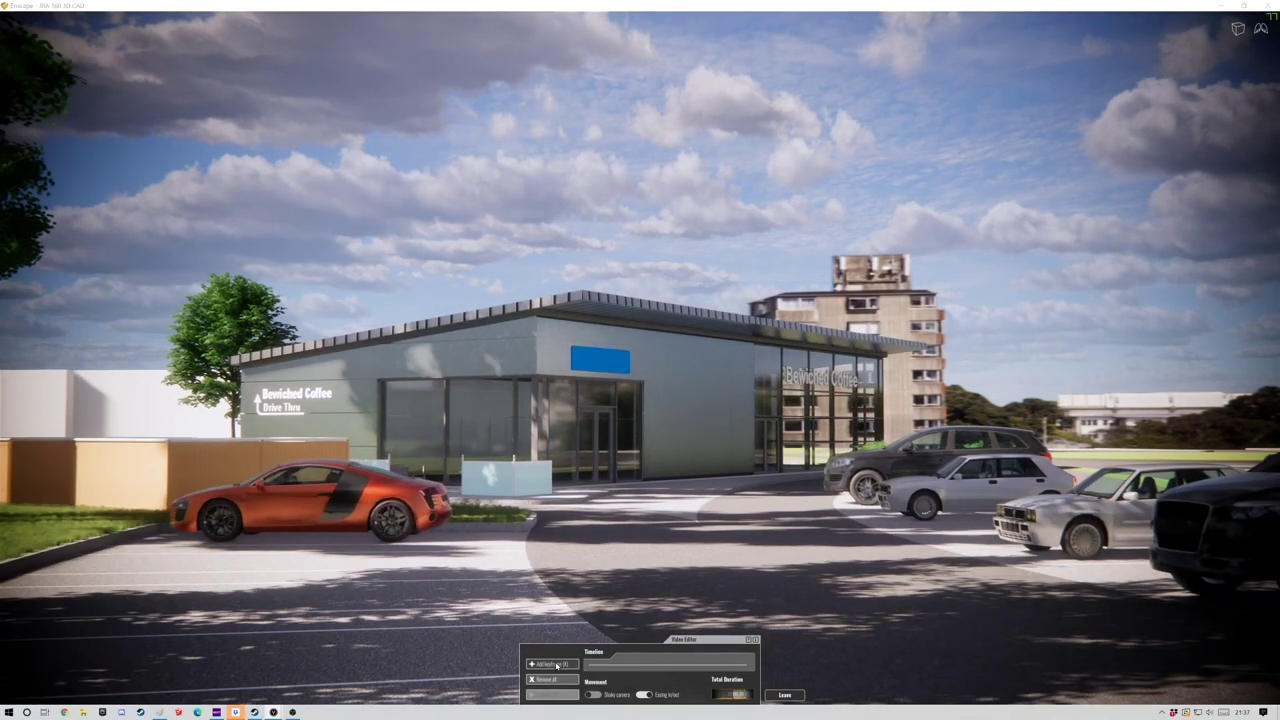
Add keyframes at successive camera positions approaching the building's entrance, and preview the resulting video path.
{"action": "key", "text": "w"}
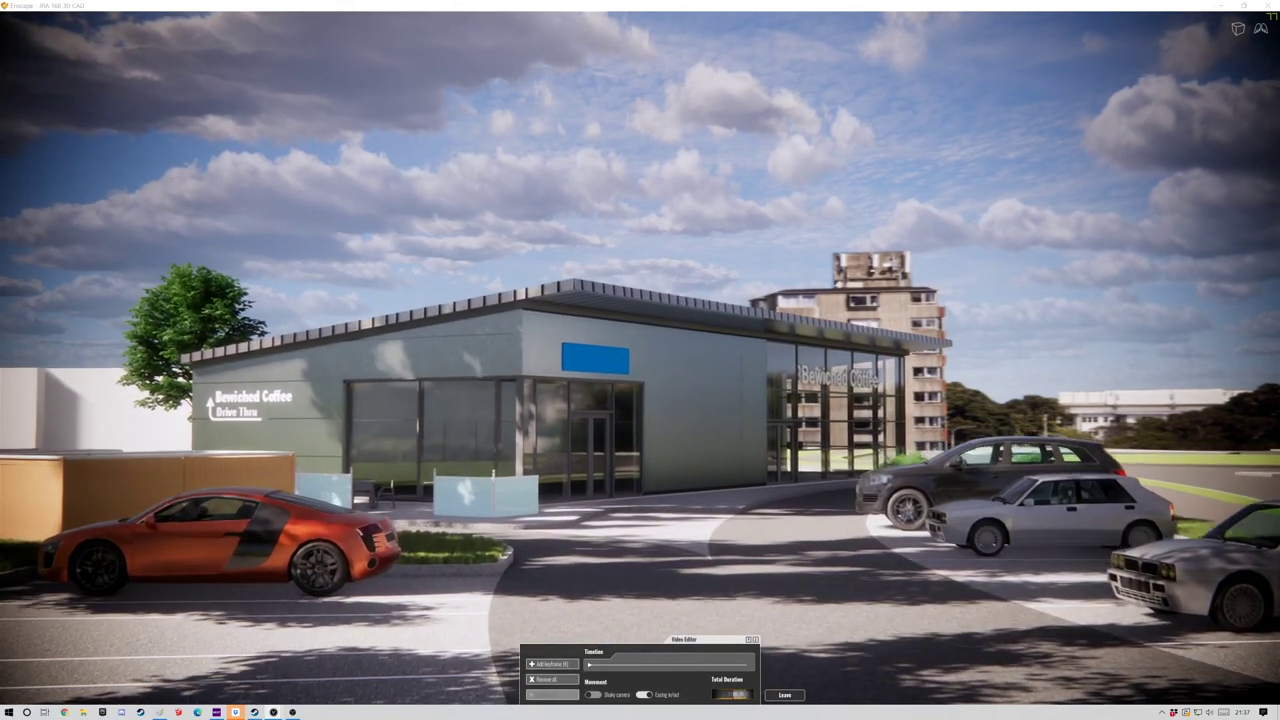
{"action": "key", "text": "Down"}
{"action": "left_click", "coordinate": [561, 665]}
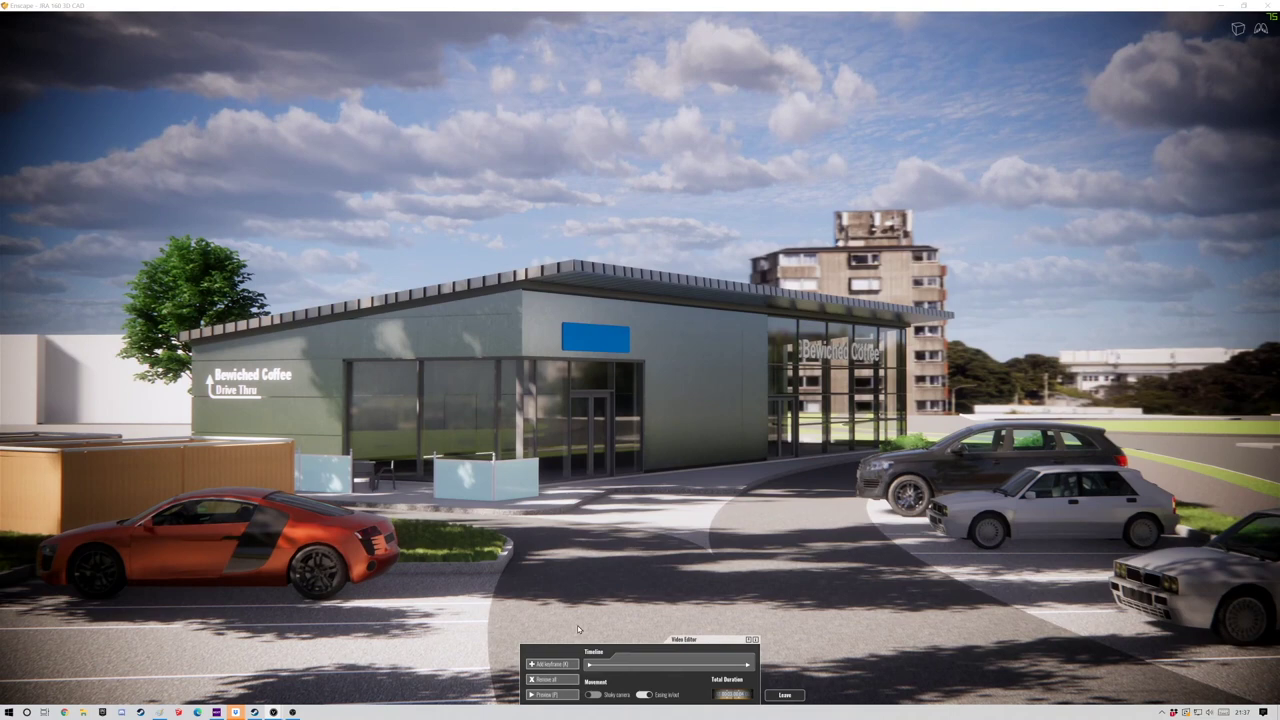
{"action": "left_click", "coordinate": [564, 665]}
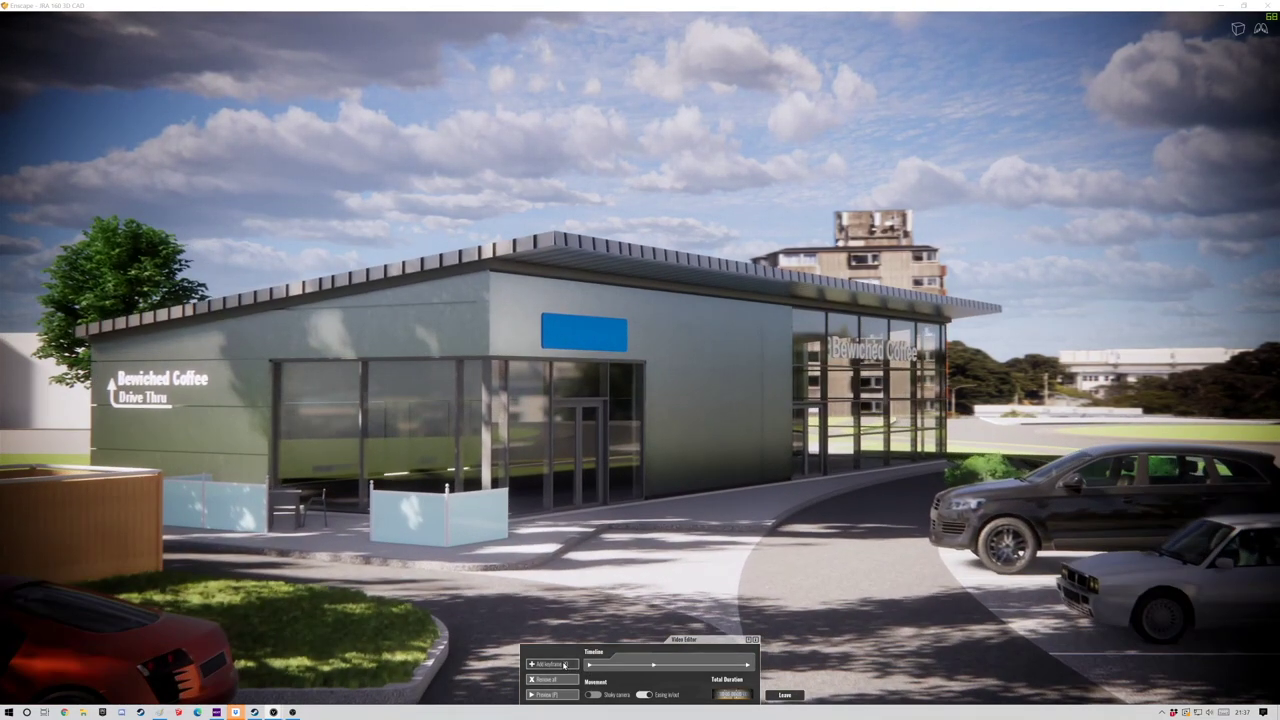
{"action": "key", "text": "w"}
{"action": "left_click", "coordinate": [559, 665]}
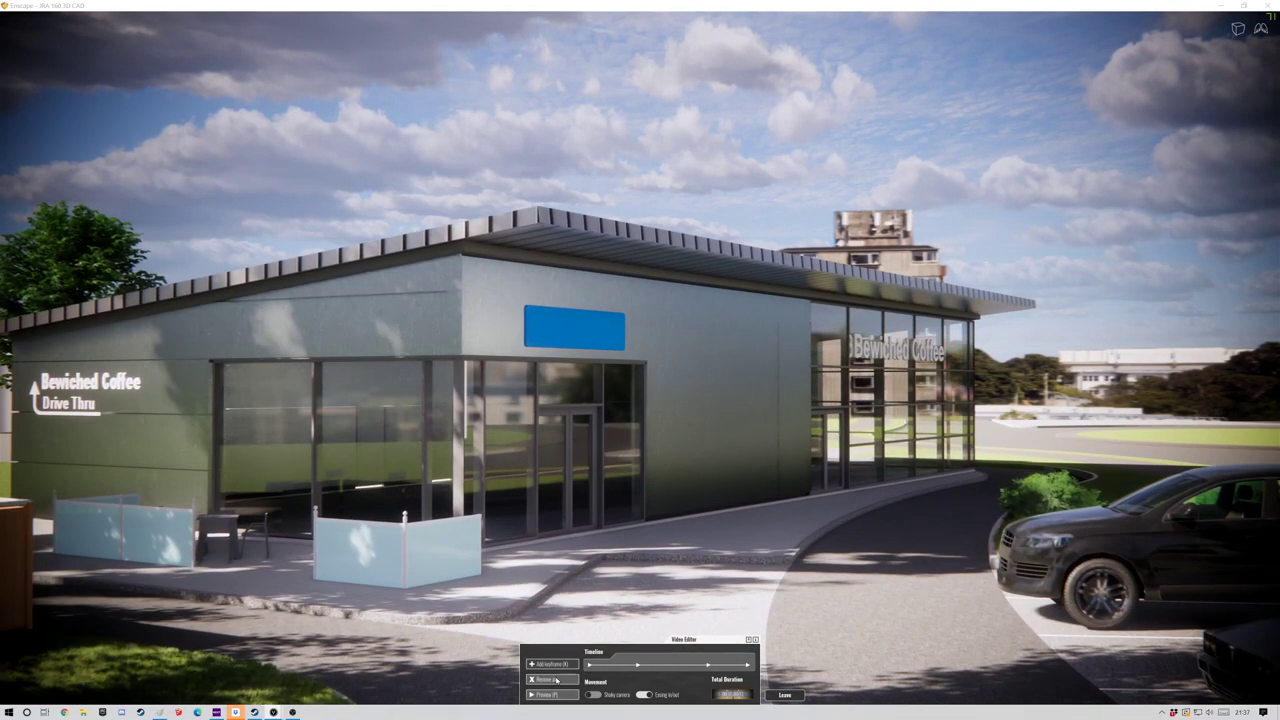
{"action": "left_click", "coordinate": [556, 695]}
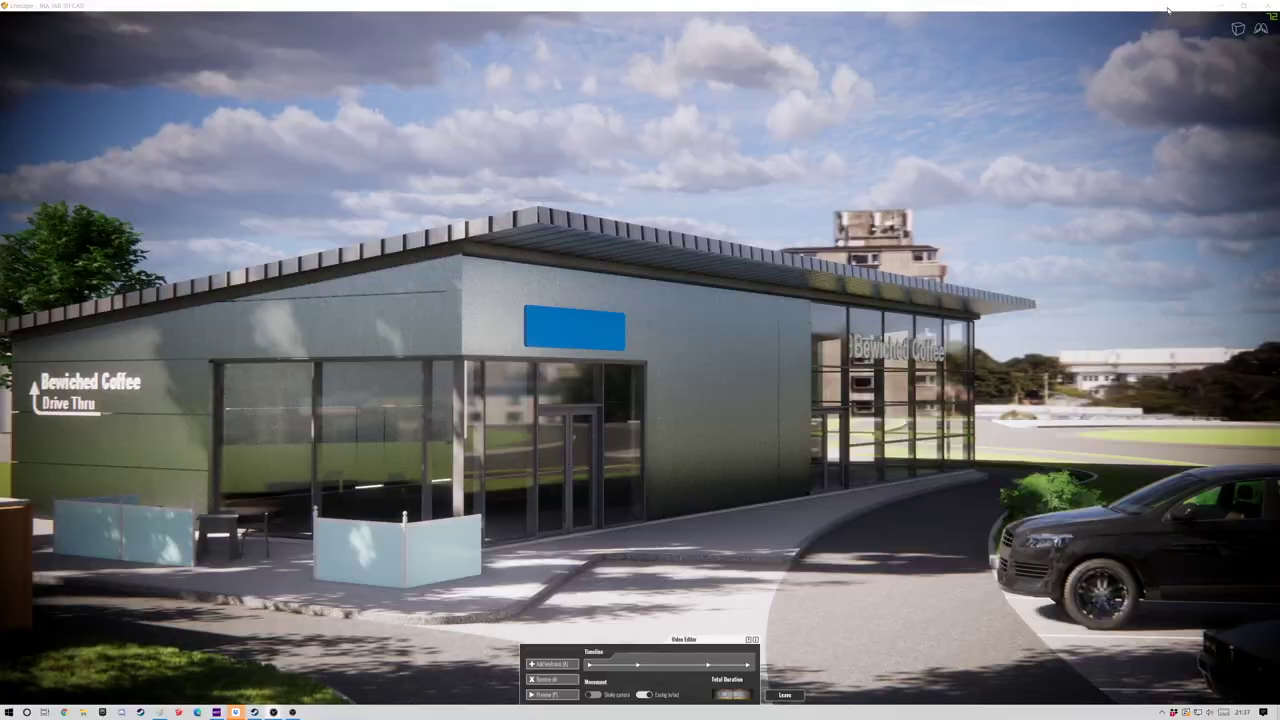
Restore the Enscape window beside the model, close the visual settings and open the Enscape asset library.
{"action": "double_click", "coordinate": [1168, 10]}
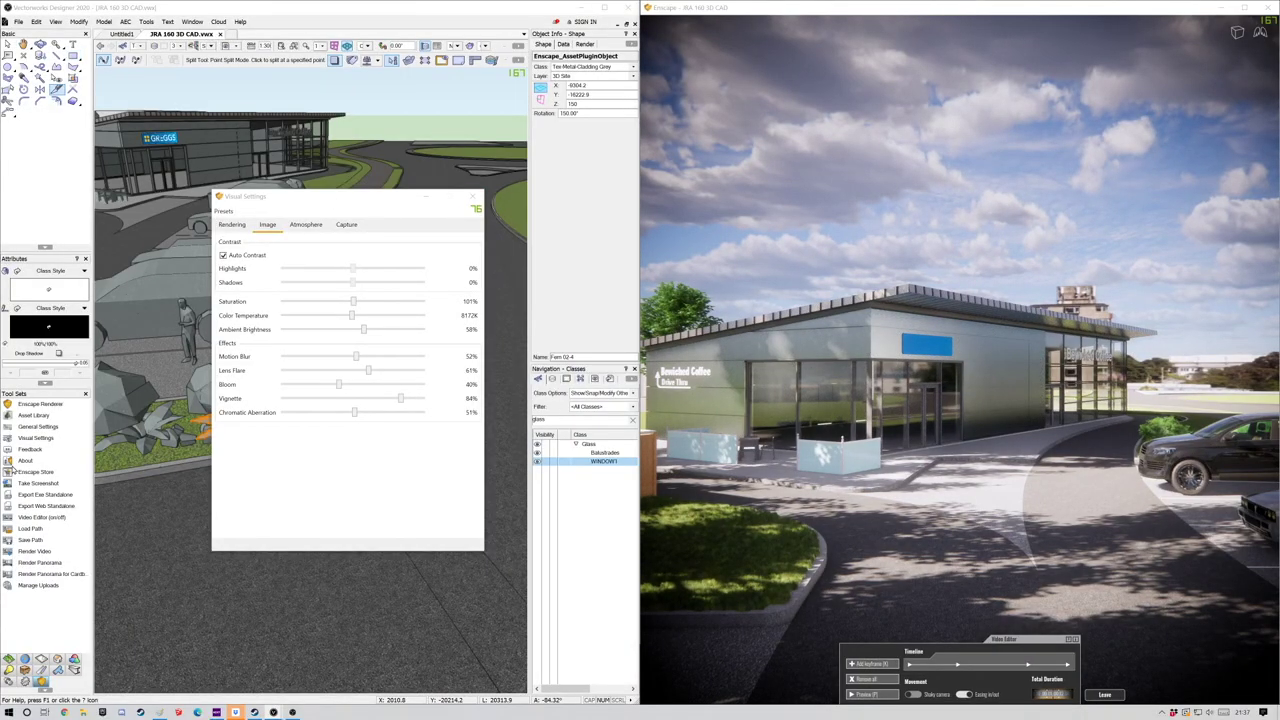
{"action": "left_click", "coordinate": [473, 197]}
{"action": "left_click", "coordinate": [34, 416]}
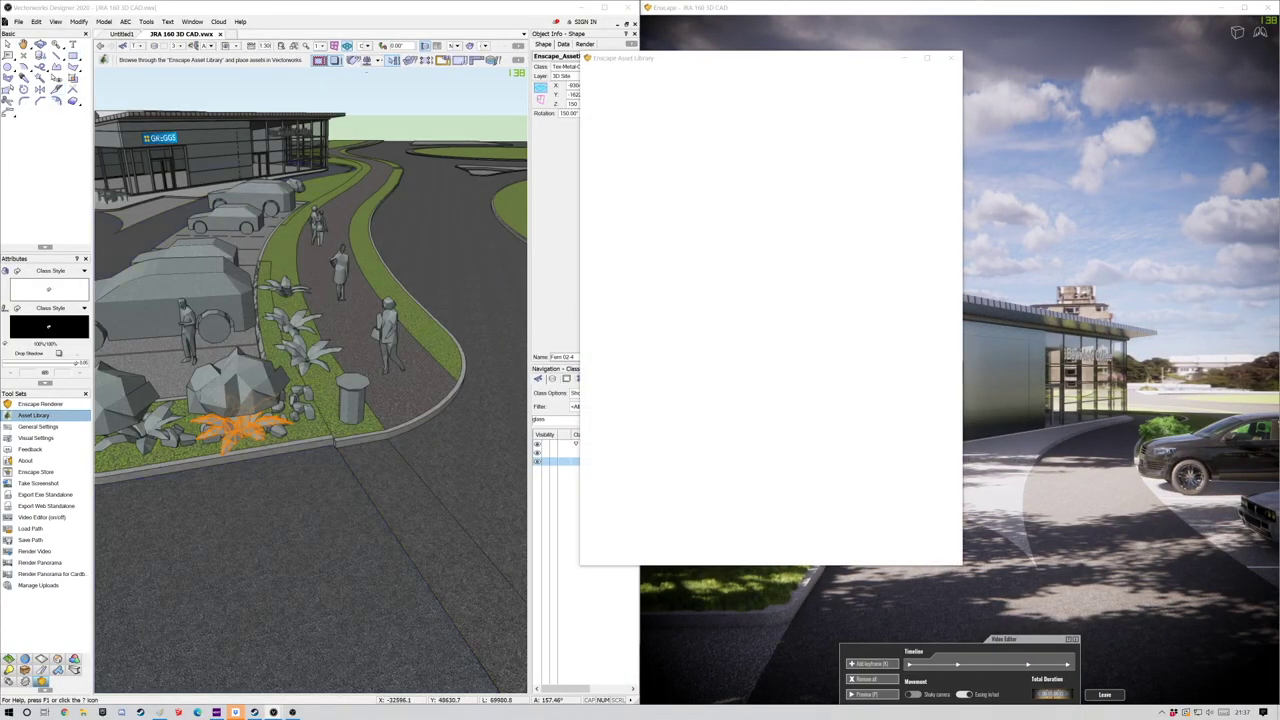
{"action": "right_click", "coordinate": [437, 359]}
{"action": "left_click", "coordinate": [177, 258]}
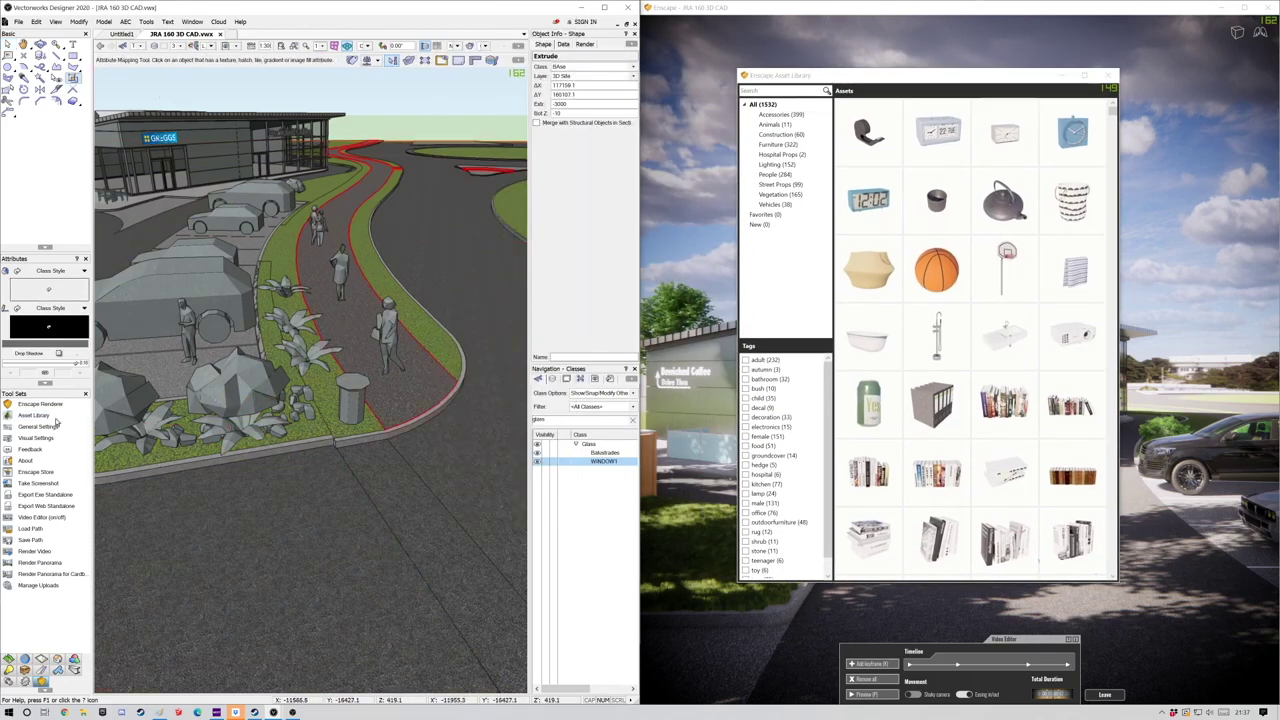
Place a Paper Bin 02 from the street props on the paving beside the building's drive-thru sign wall.
{"action": "middle_click_drag", "start_coordinate": [317, 328], "coordinate": [277, 242], "text": "ctrl"}
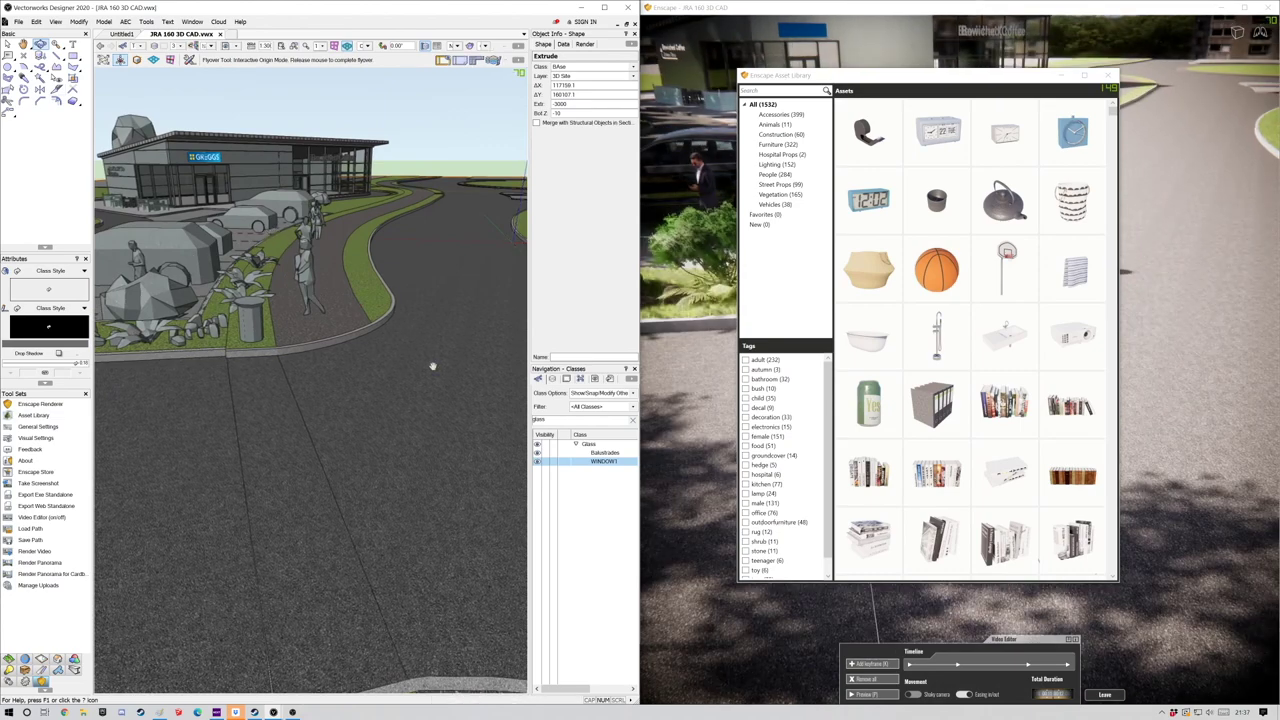
{"action": "middle_click_drag", "start_coordinate": [433, 366], "coordinate": [503, 503], "text": "ctrl"}
{"action": "scroll", "coordinate": [503, 503], "scroll_direction": "up", "scroll_amount": 5}
{"action": "middle_click_drag", "start_coordinate": [311, 386], "coordinate": [895, 328], "text": "ctrl"}
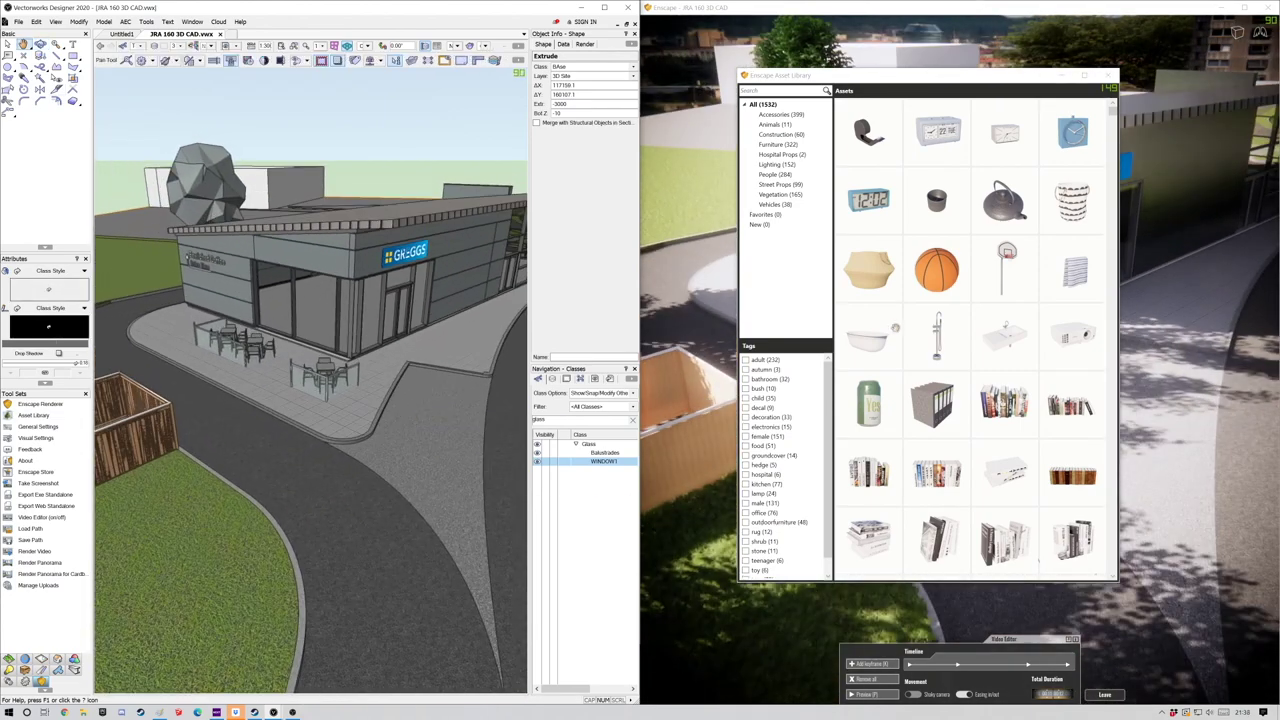
{"action": "left_click", "coordinate": [780, 192]}
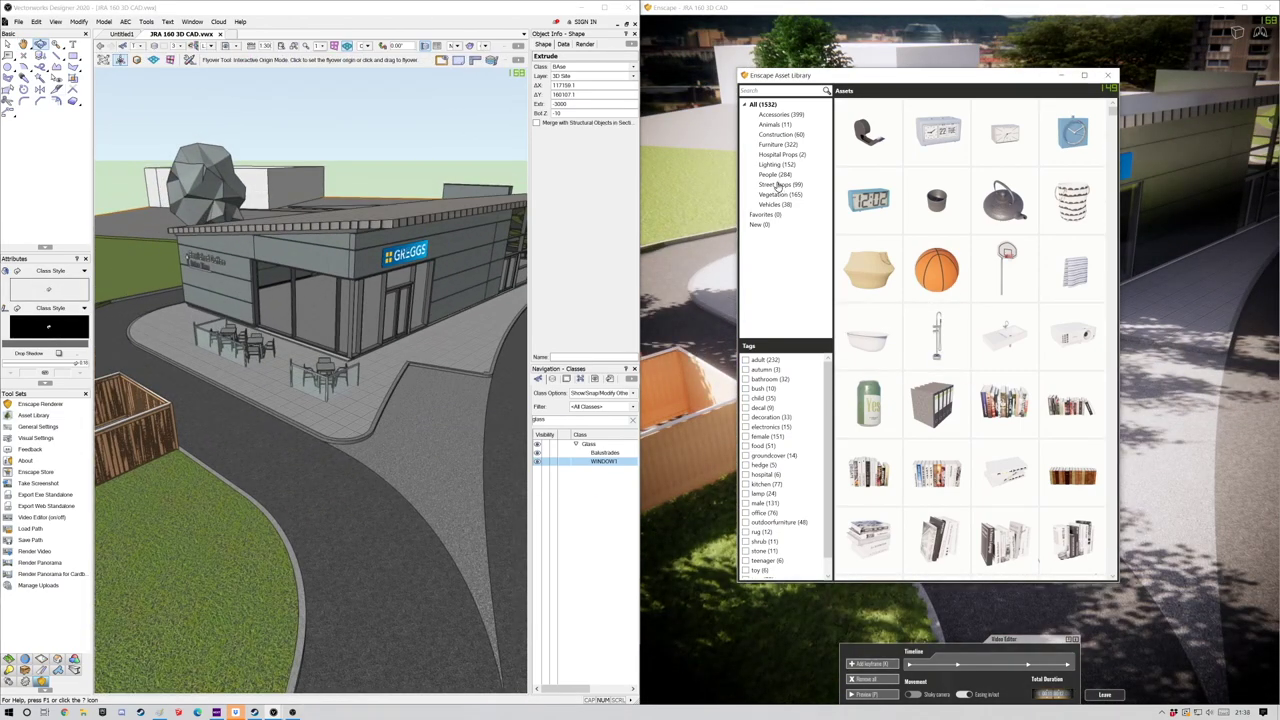
{"action": "left_click", "coordinate": [778, 186]}
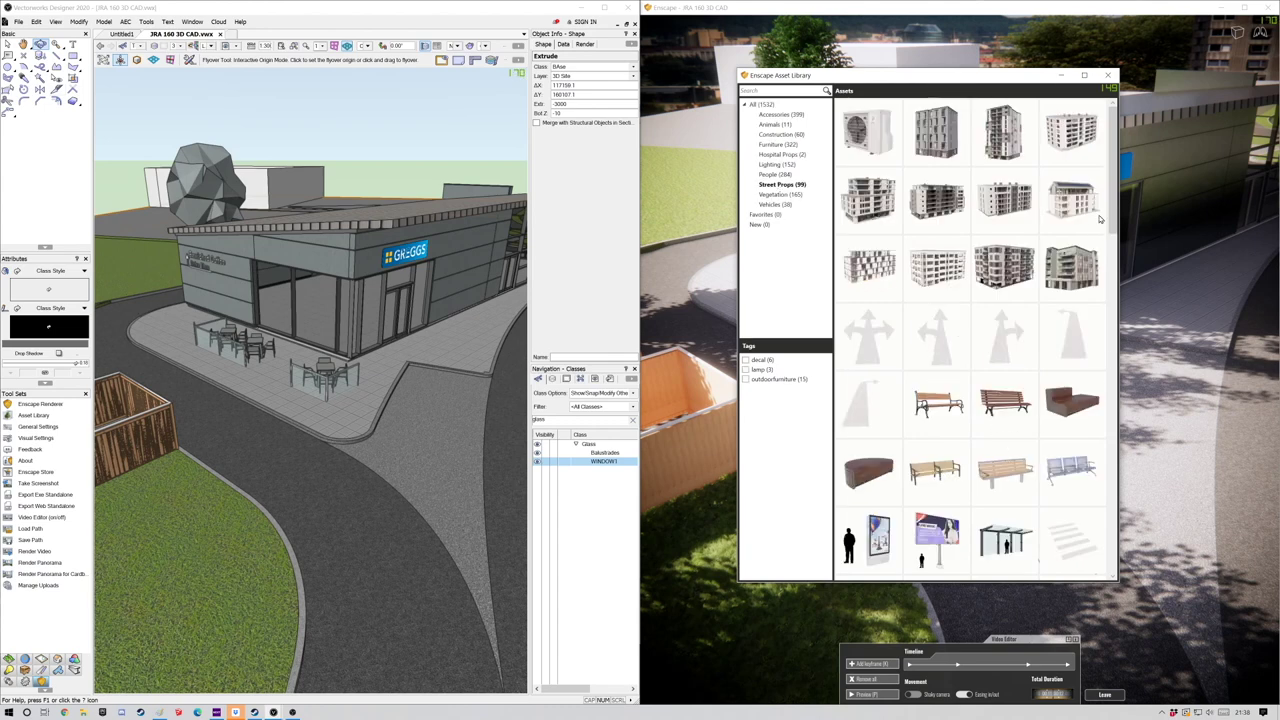
{"action": "scroll", "coordinate": [1100, 218], "scroll_direction": "down", "scroll_amount": 10}
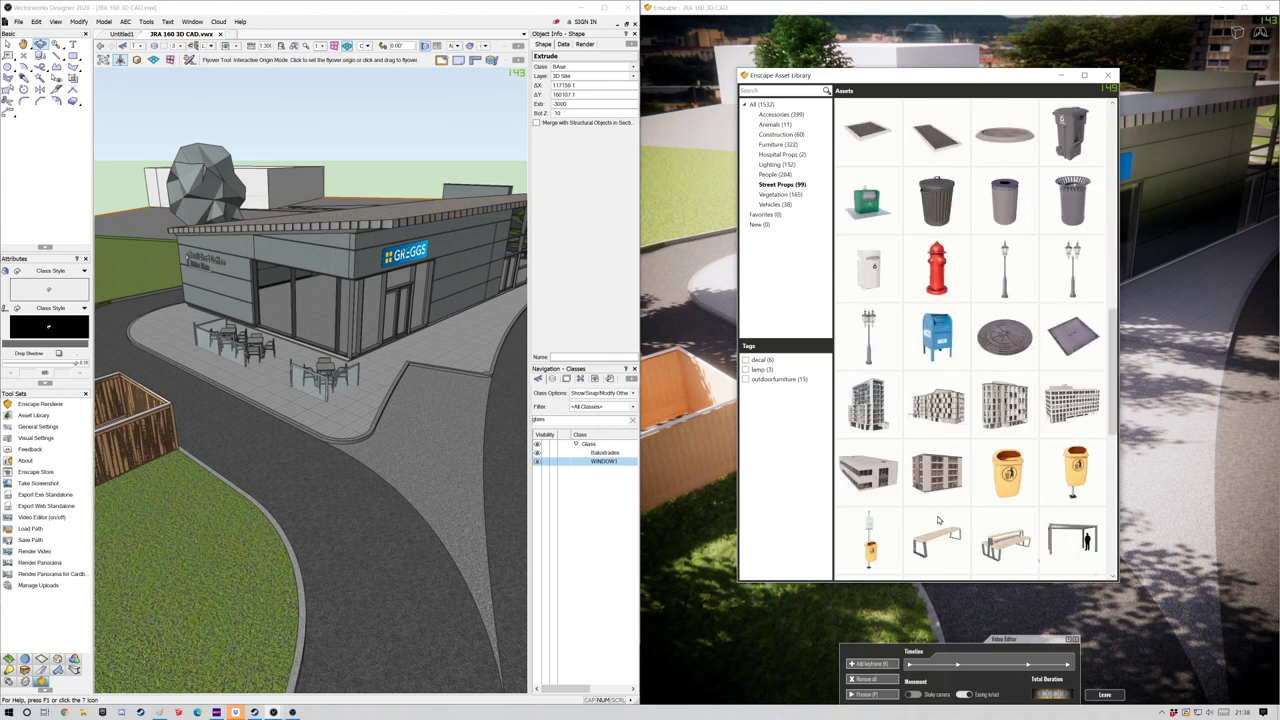
{"action": "scroll", "coordinate": [975, 340], "scroll_direction": "down", "scroll_amount": 2}
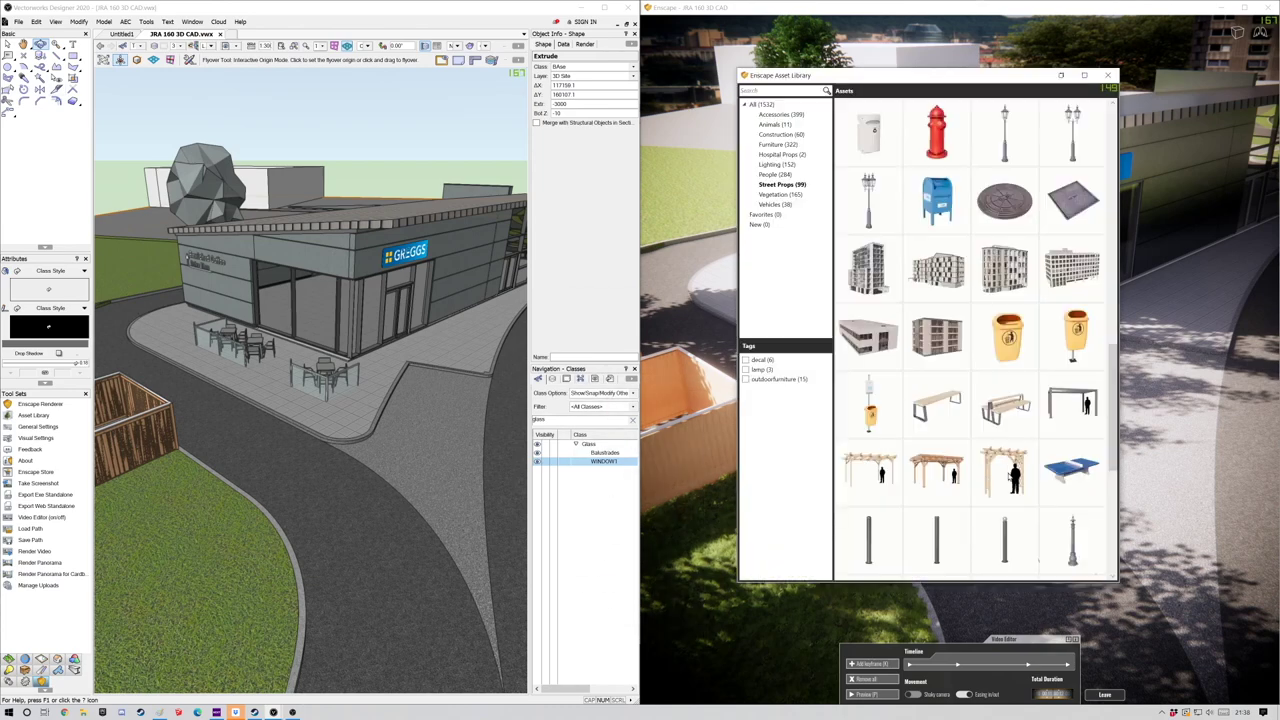
{"action": "left_click", "coordinate": [1017, 342]}
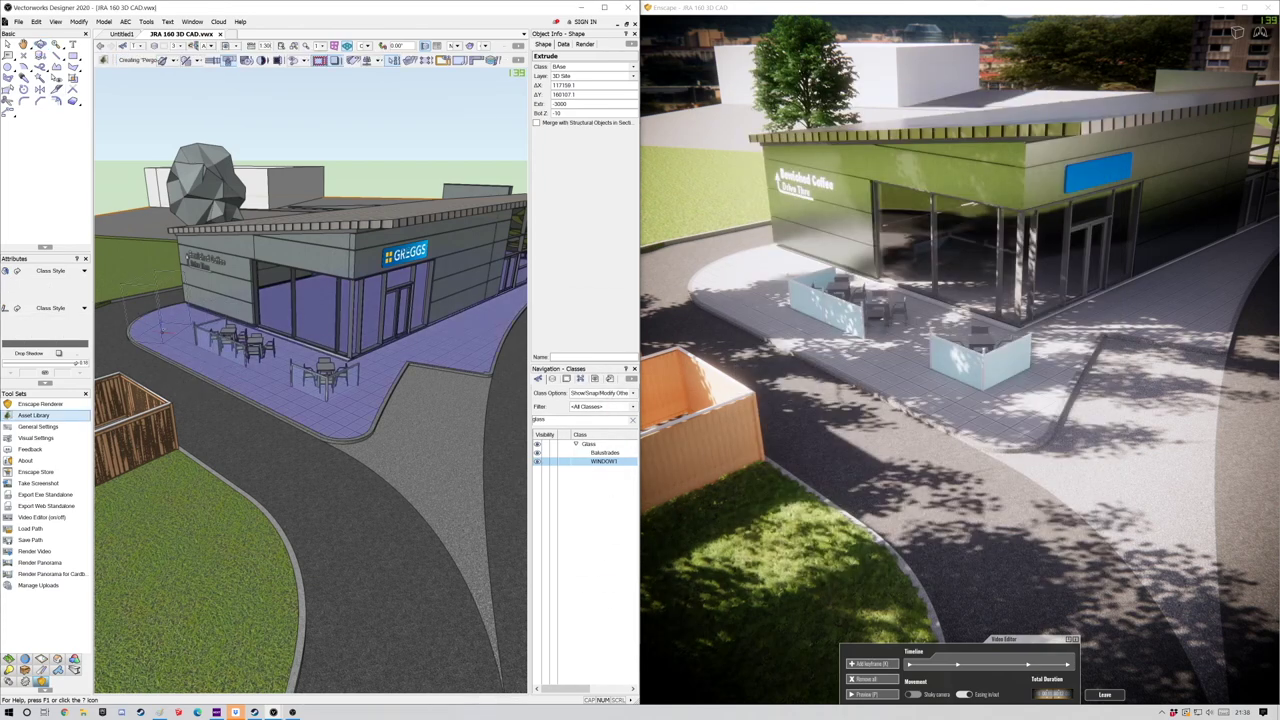
{"action": "left_click", "coordinate": [107, 61]}
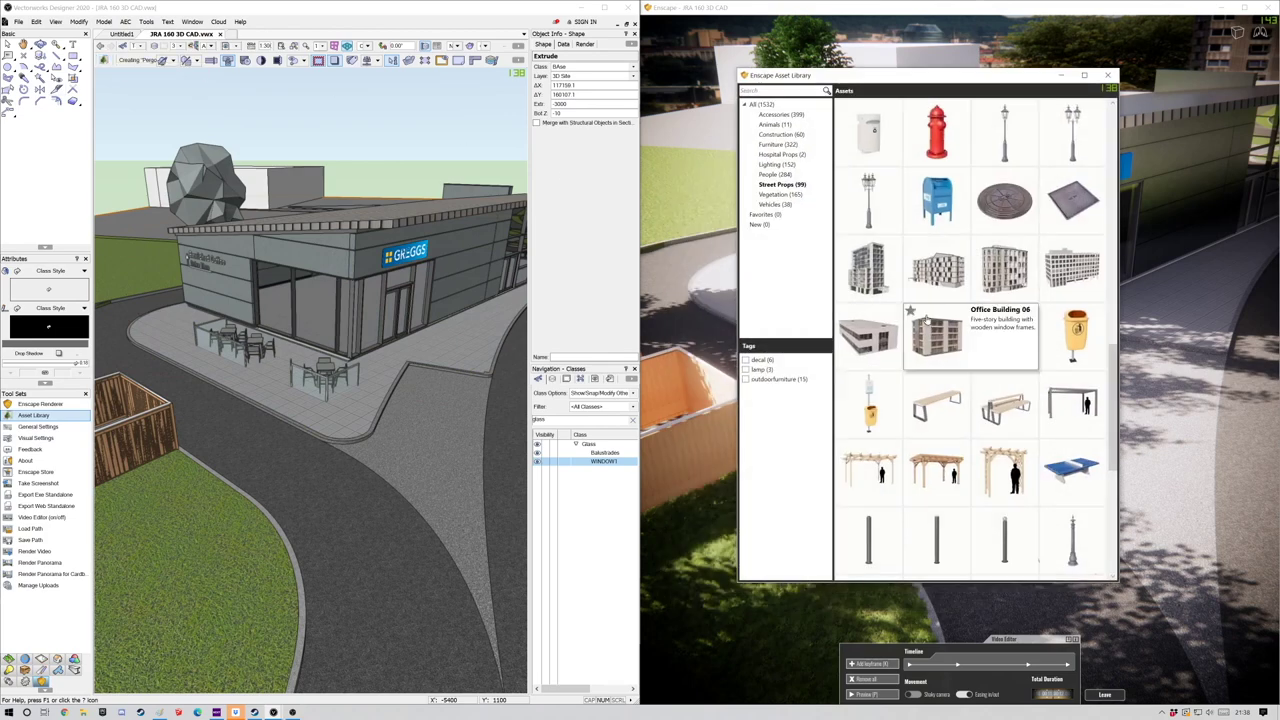
{"action": "left_click", "coordinate": [1010, 338]}
{"action": "left_click", "coordinate": [322, 400]}
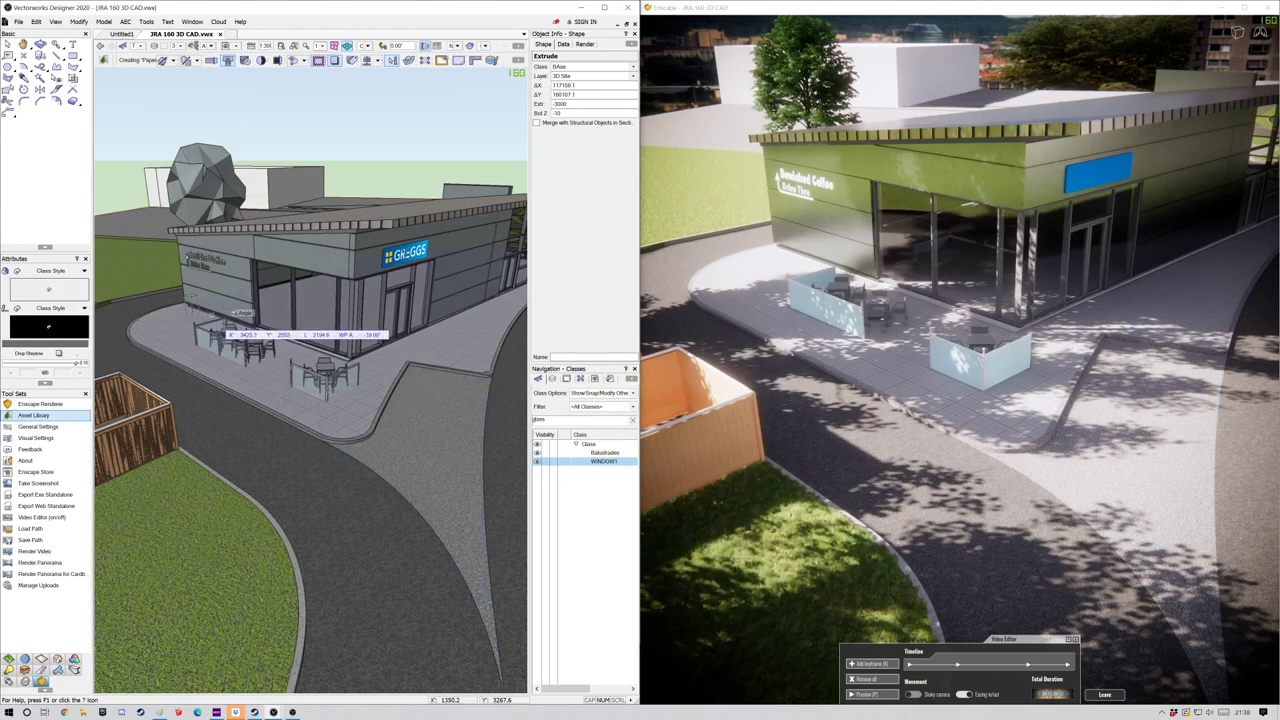
{"action": "left_click", "coordinate": [192, 303]}
Place a standing man and a seated young man from the people assets at the screened table nearest the entrance.
{"action": "left_click", "coordinate": [104, 61]}
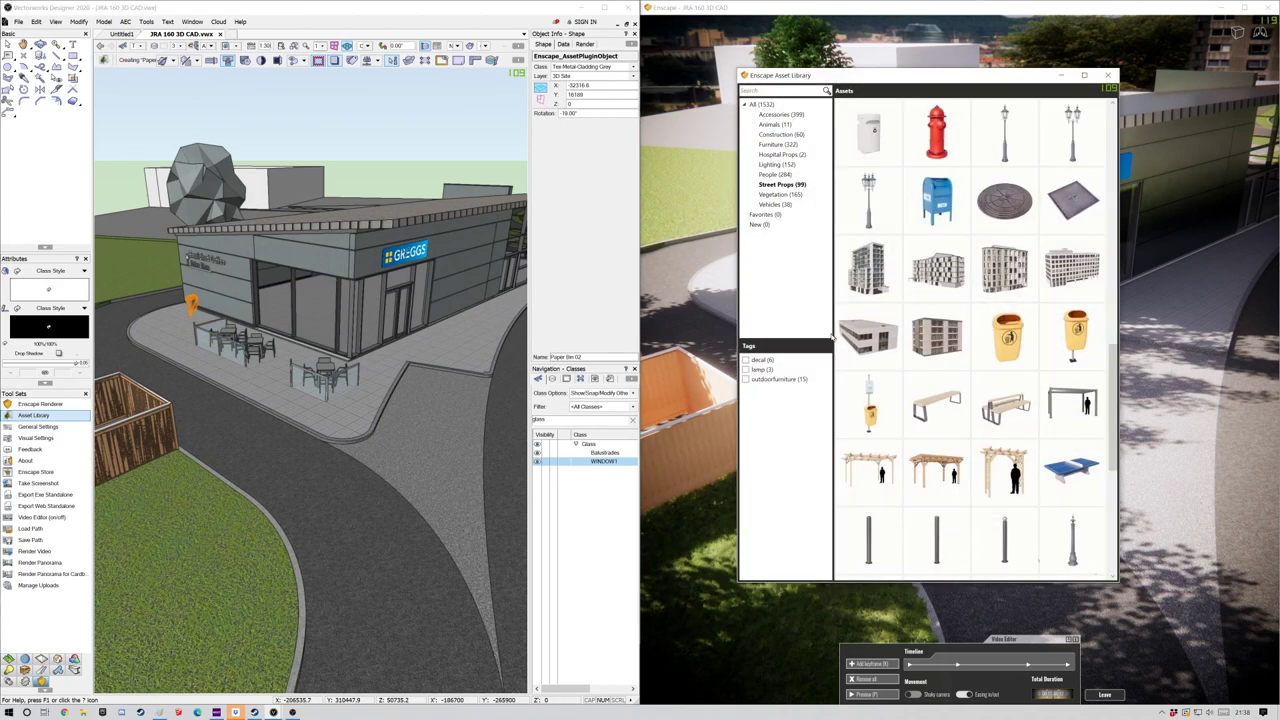
{"action": "left_click", "coordinate": [784, 116]}
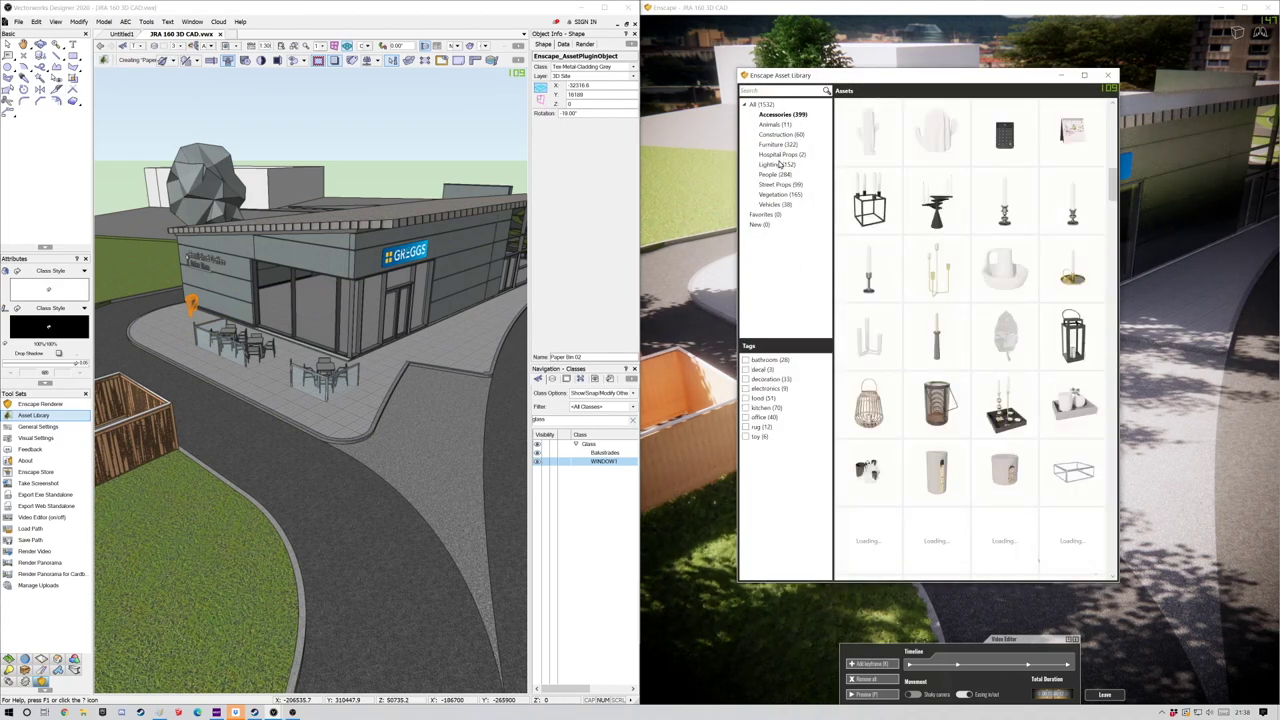
{"action": "left_click", "coordinate": [775, 175]}
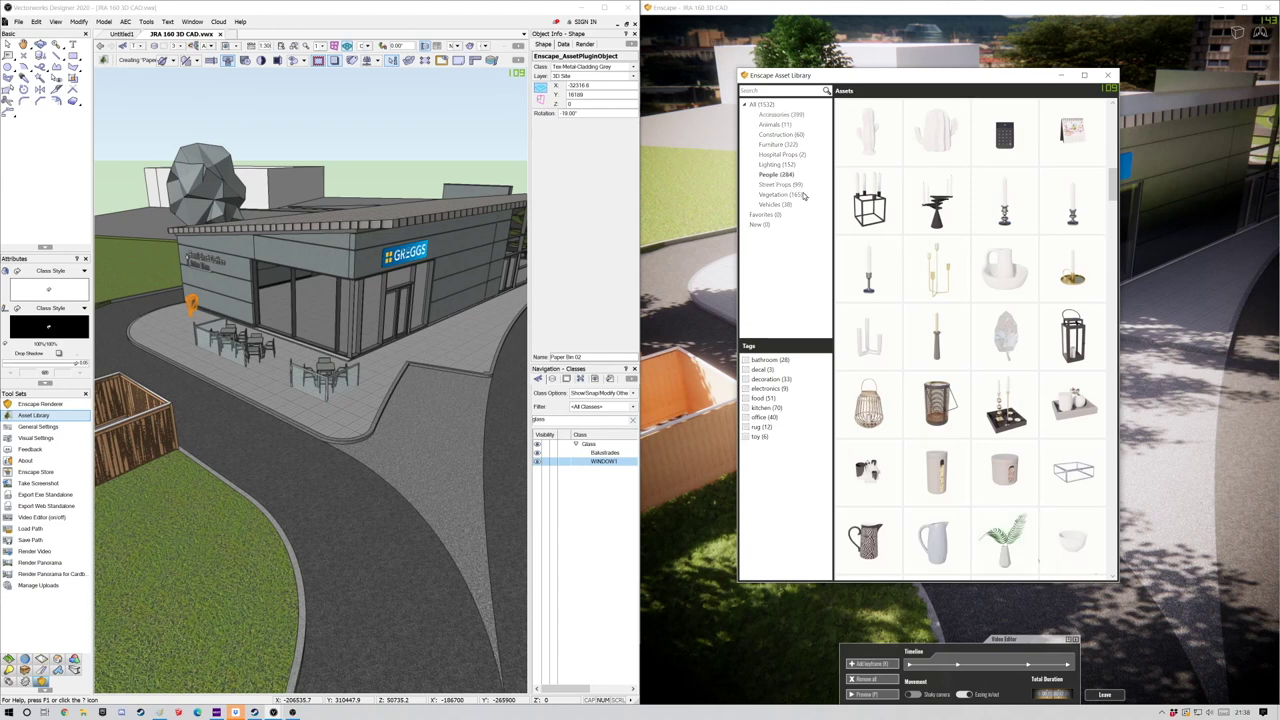
{"action": "mouse_move", "coordinate": [998, 472]}
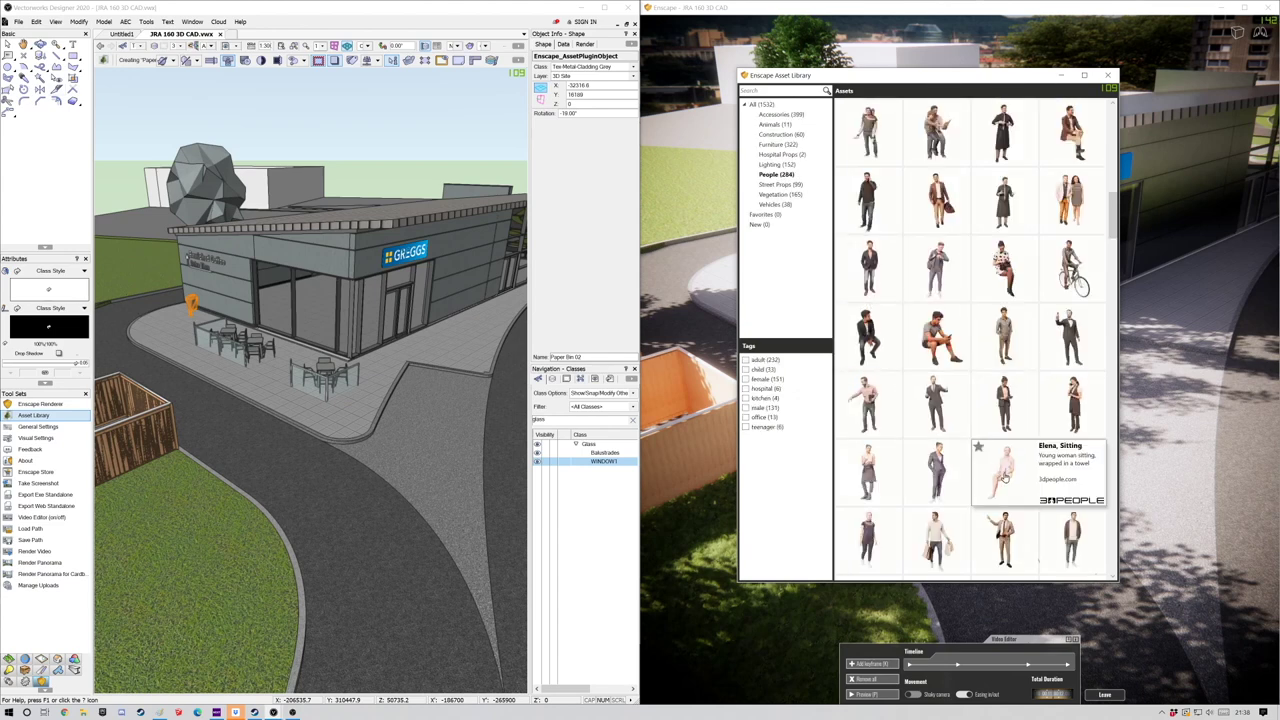
{"action": "left_click", "coordinate": [868, 405]}
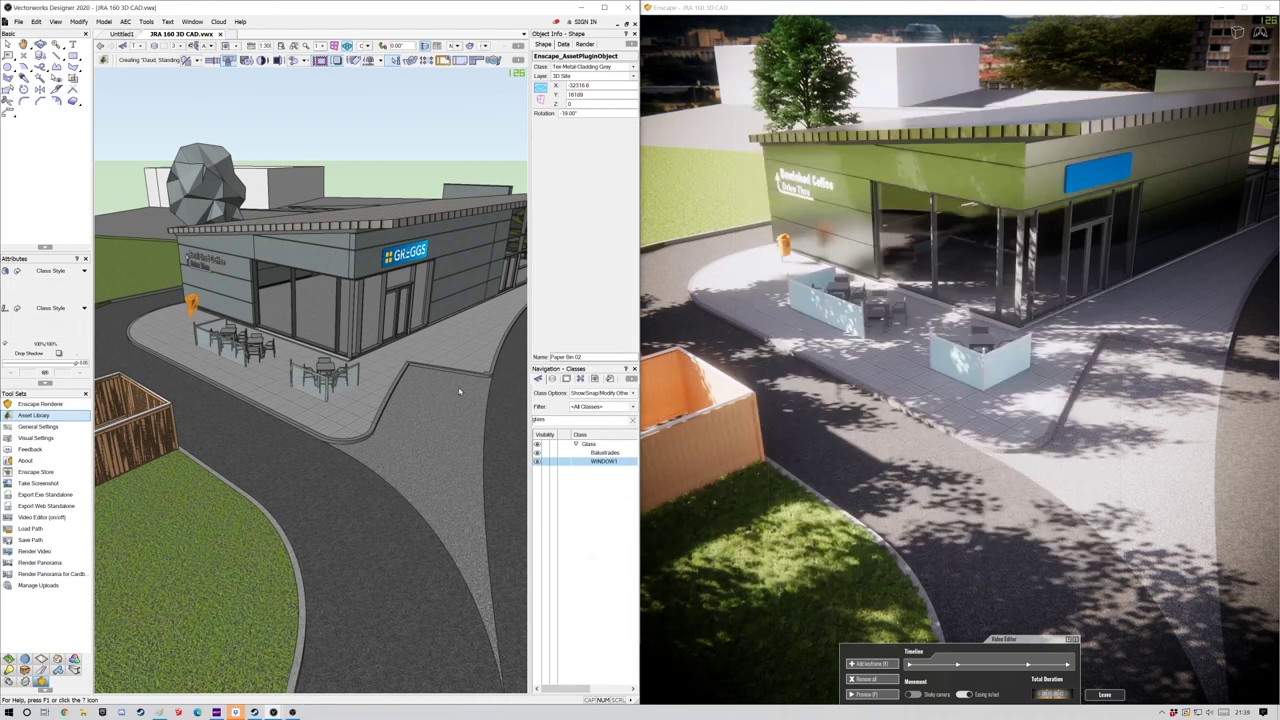
{"action": "left_click", "coordinate": [350, 412]}
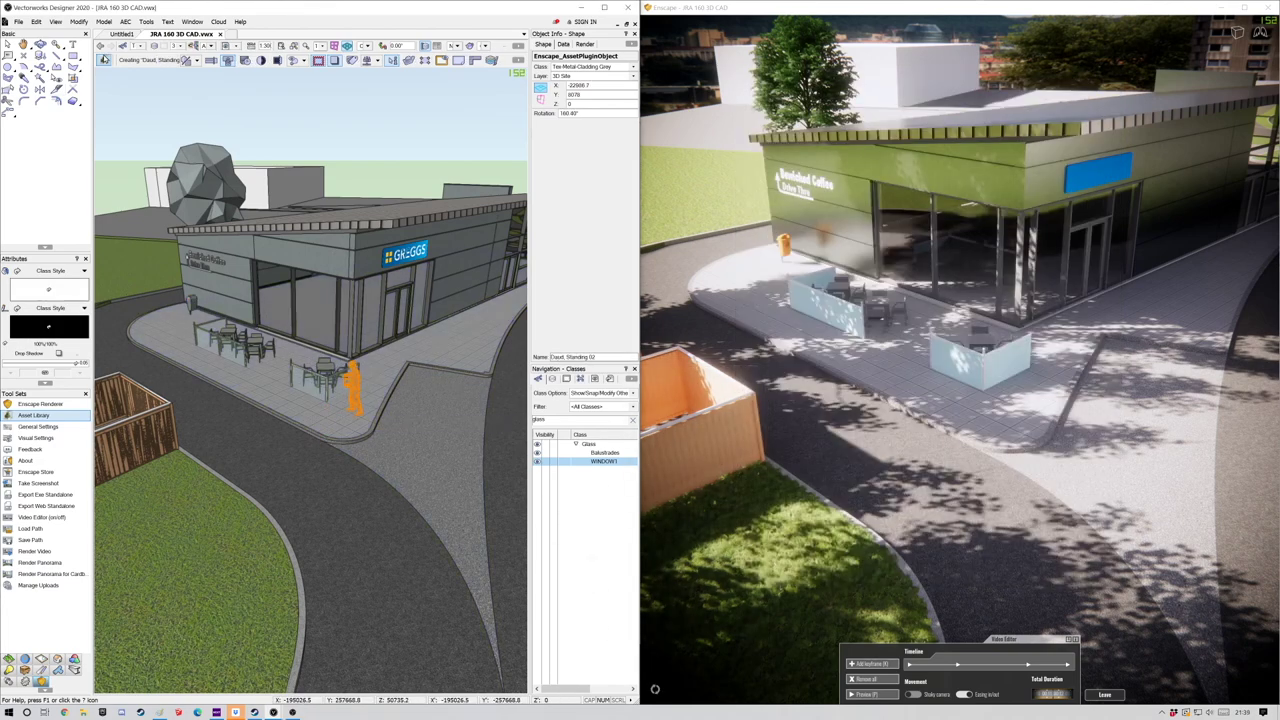
{"action": "left_click", "coordinate": [868, 332]}
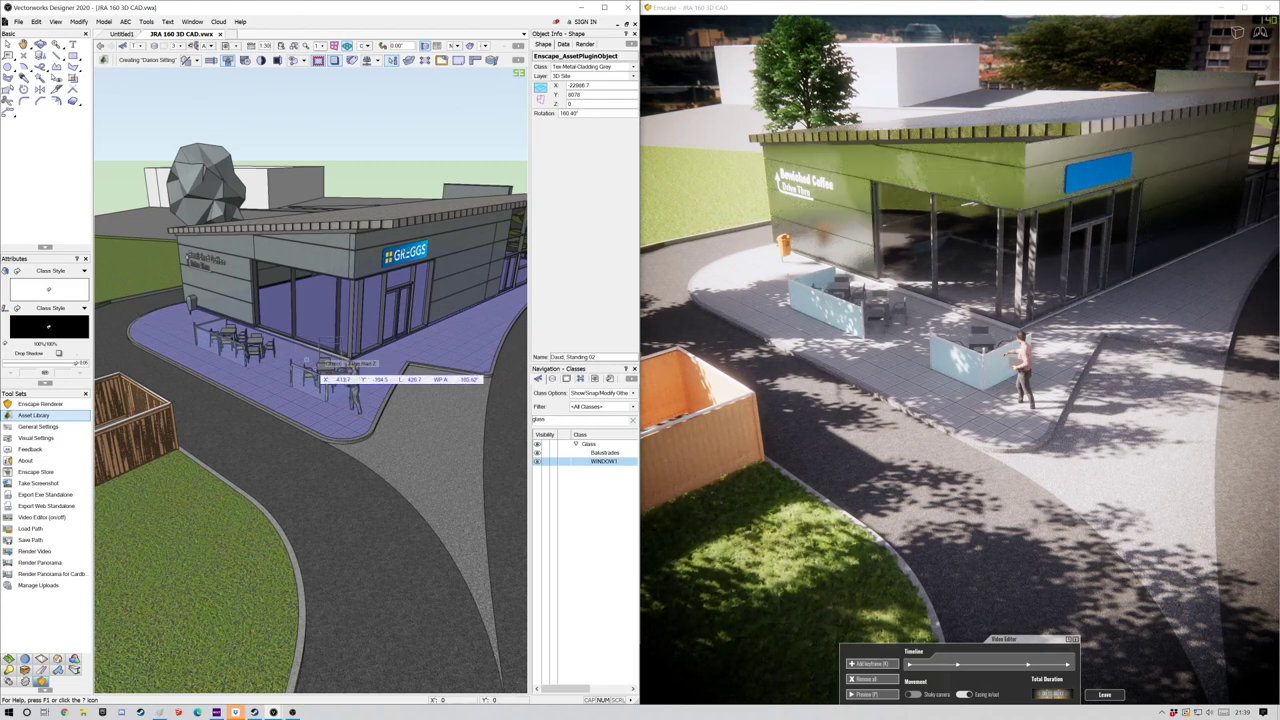
{"action": "left_click", "coordinate": [333, 362]}
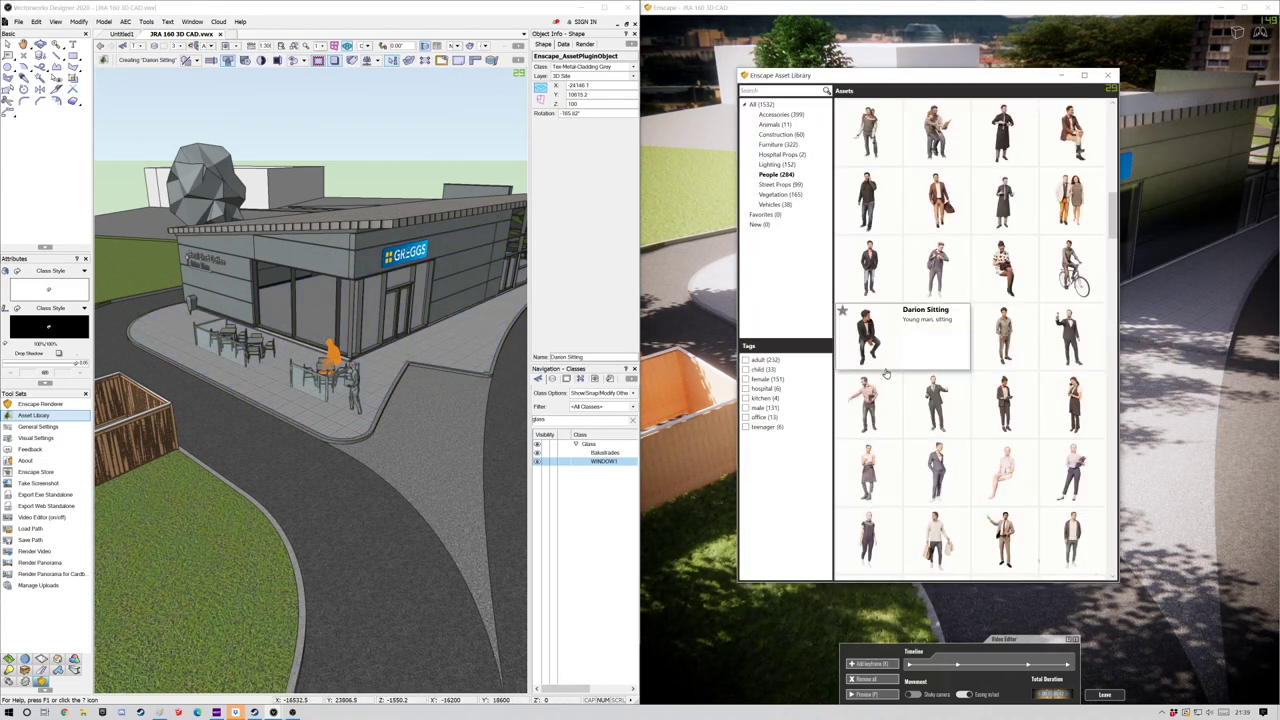
Place a standing person carrying bags on the paving near the entrance and a standing woman beside the other outdoor tables.
{"action": "left_click", "coordinate": [921, 540]}
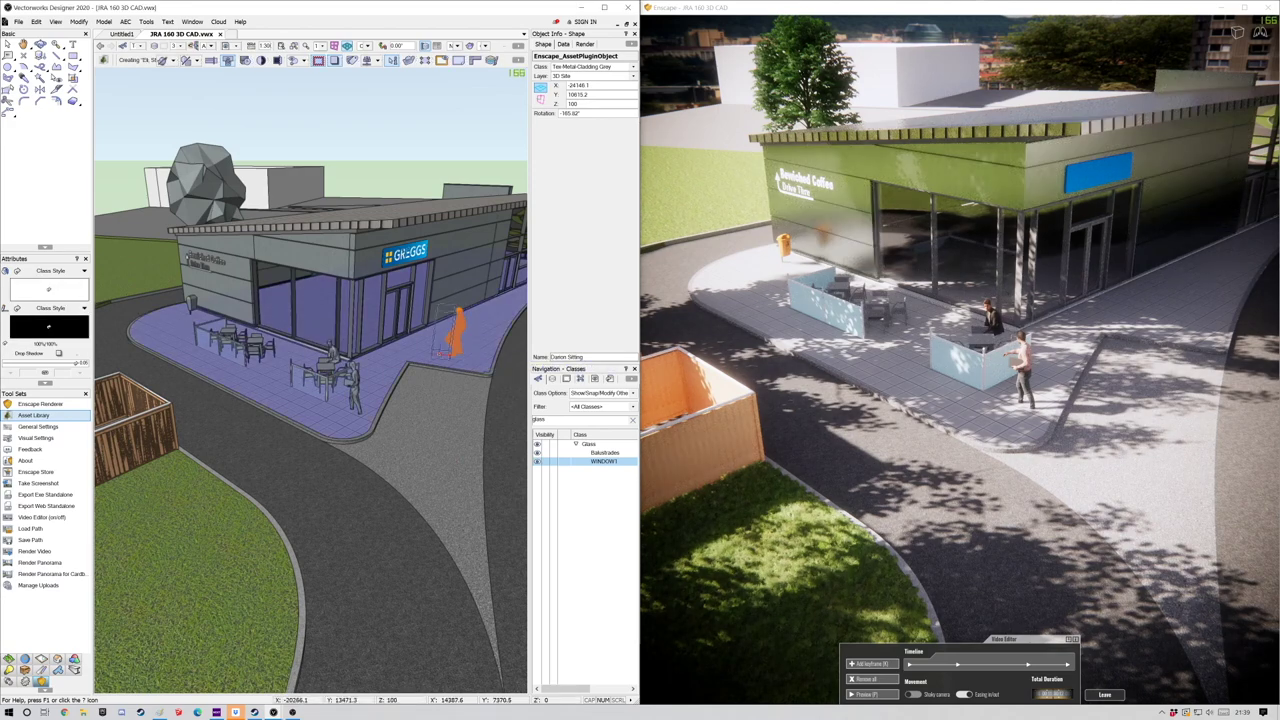
{"action": "left_click", "coordinate": [456, 352]}
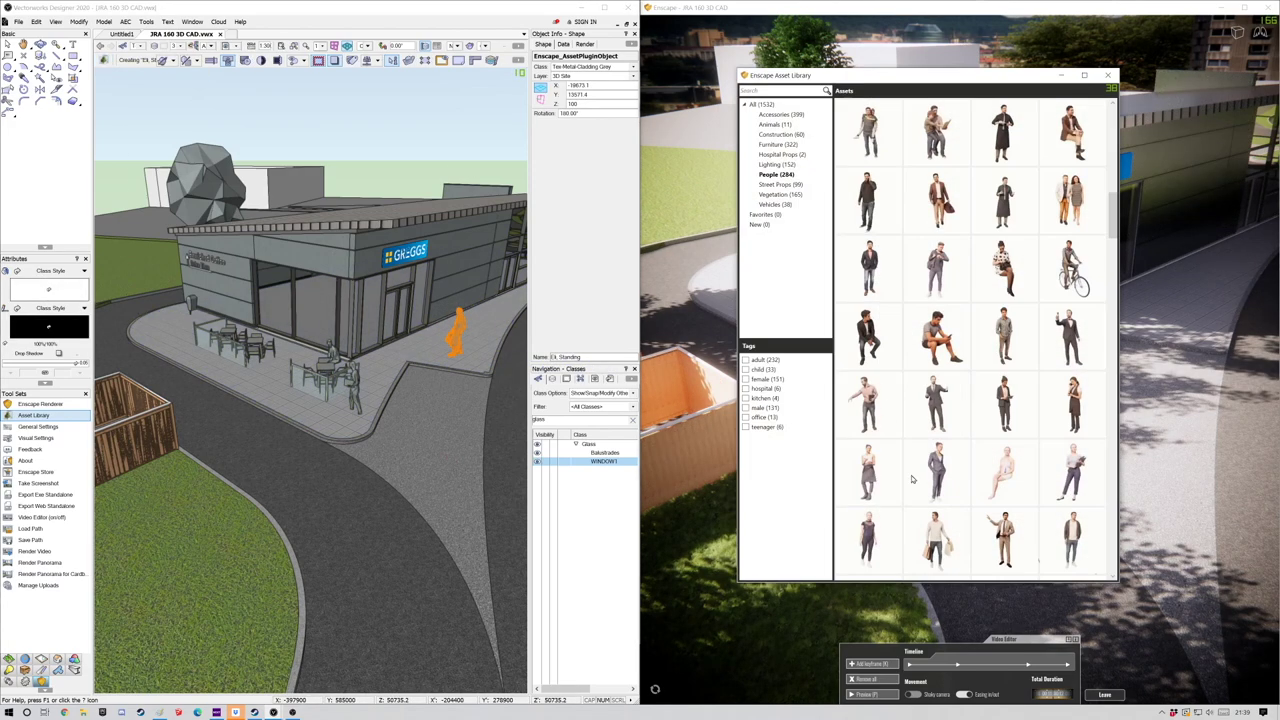
{"action": "left_click", "coordinate": [255, 380]}
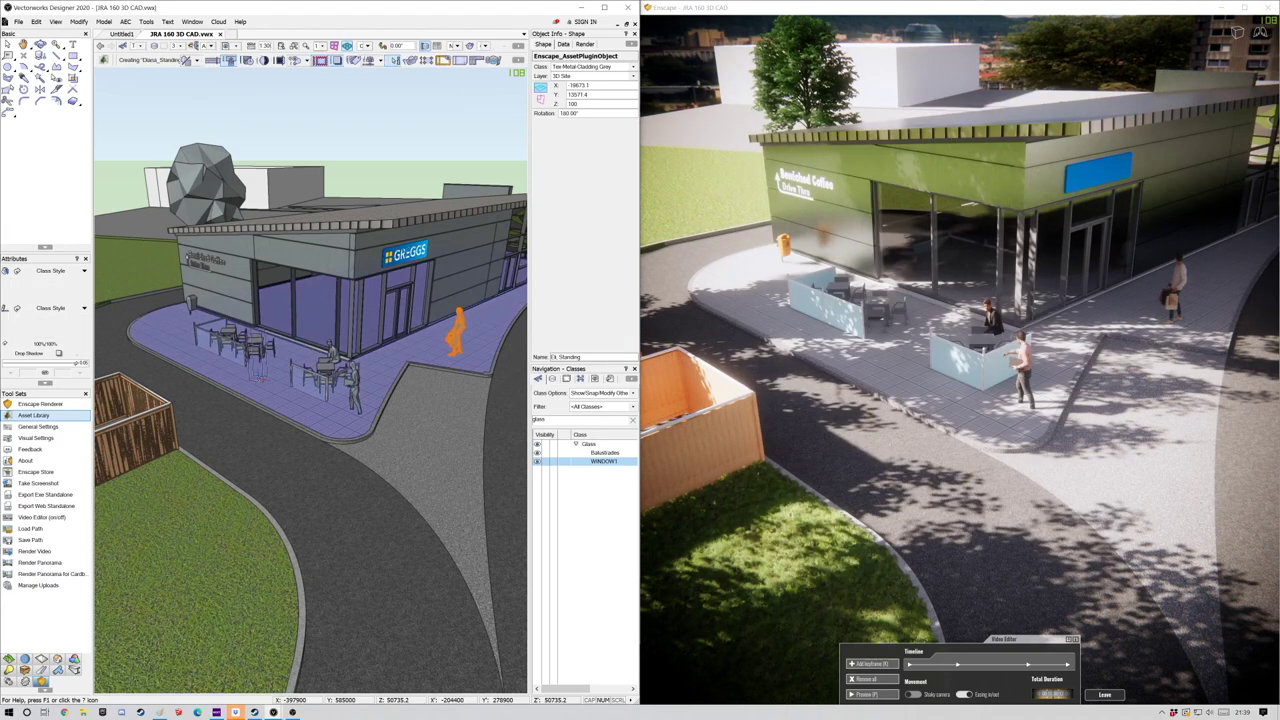
{"action": "left_click", "coordinate": [455, 352]}
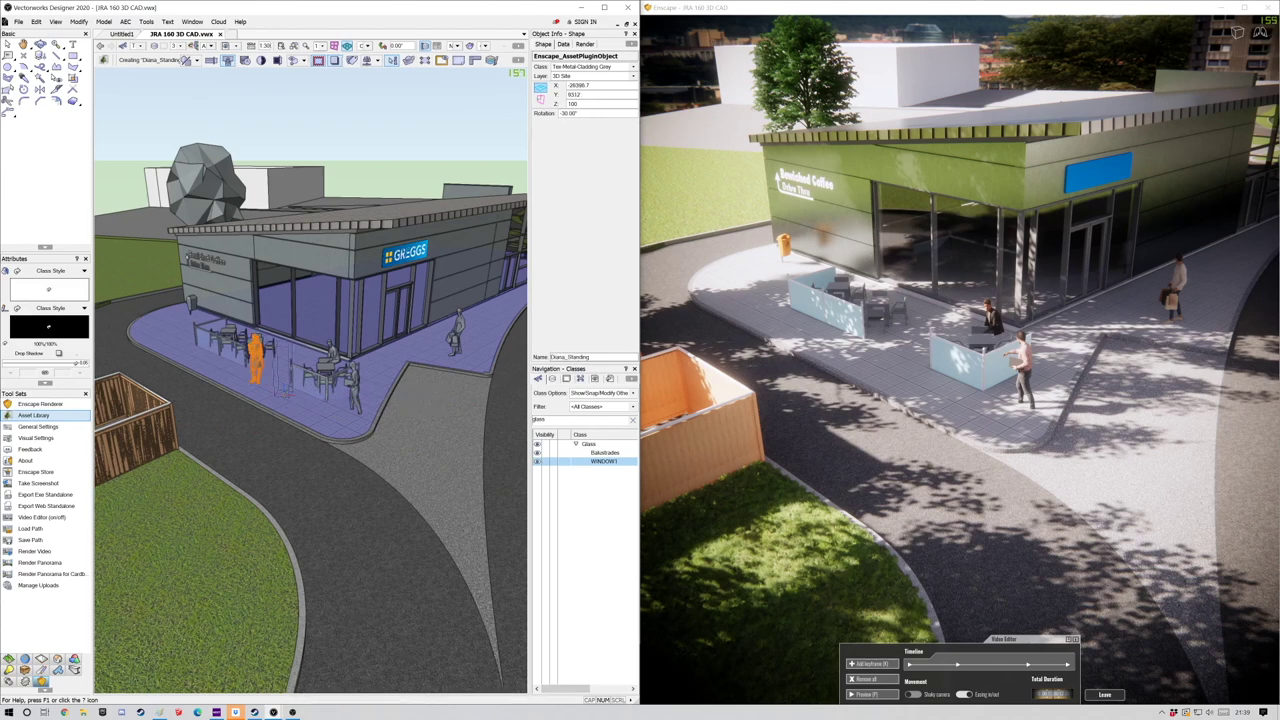
Change the Glass-Balustrades class texture to Glass Frosted 01 RT.
{"action": "right_click", "coordinate": [620, 457]}
{"action": "left_click", "coordinate": [660, 597]}
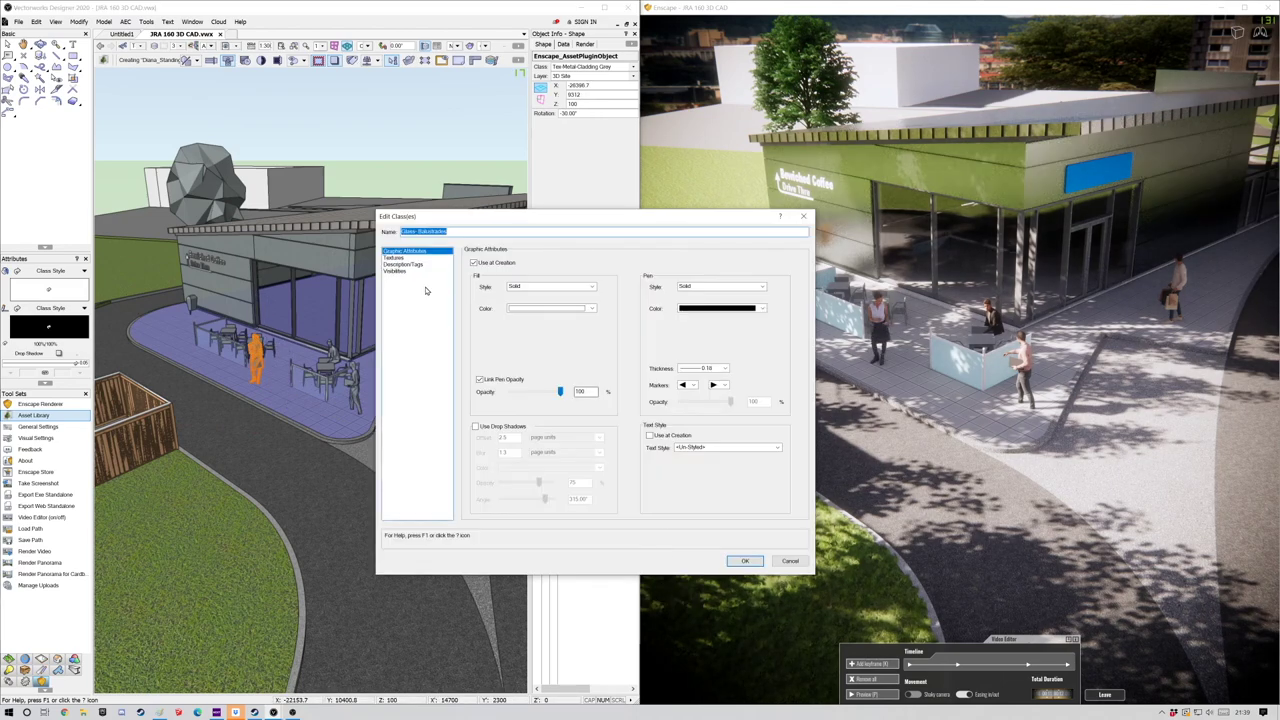
{"action": "left_click", "coordinate": [440, 258]}
{"action": "left_click", "coordinate": [514, 326]}
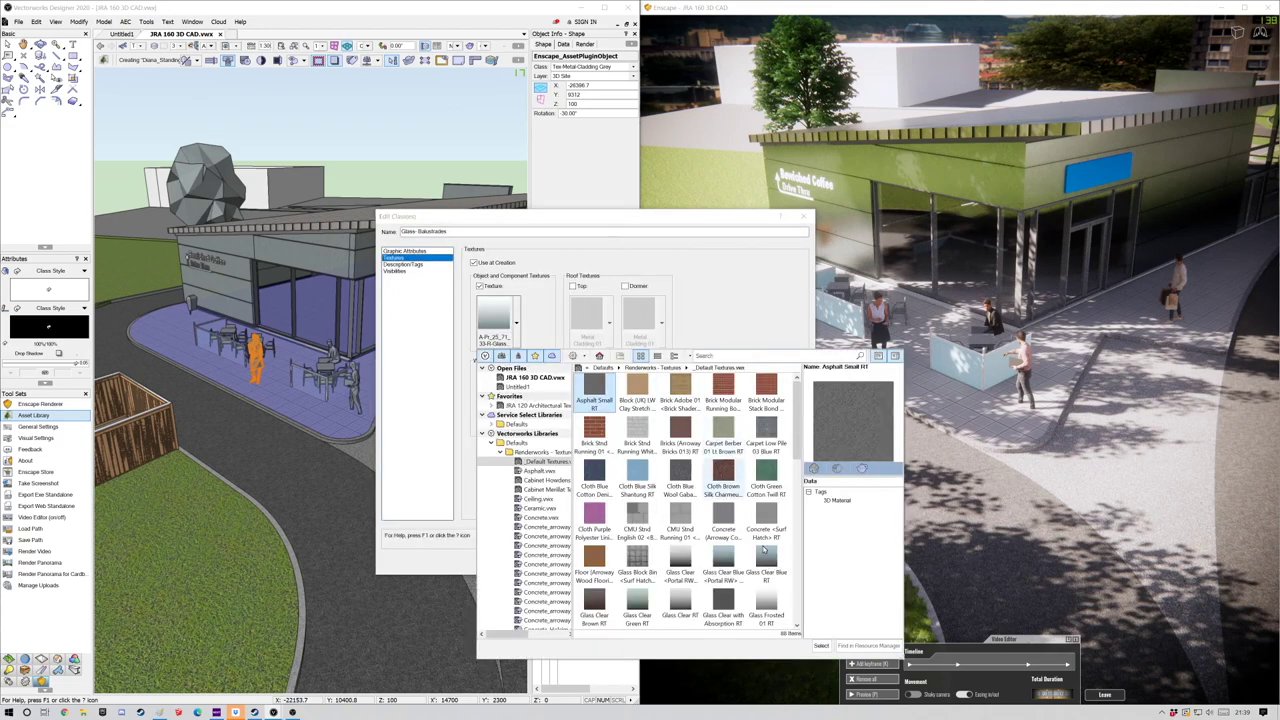
{"action": "double_click", "coordinate": [770, 606]}
{"action": "left_click", "coordinate": [743, 561]}
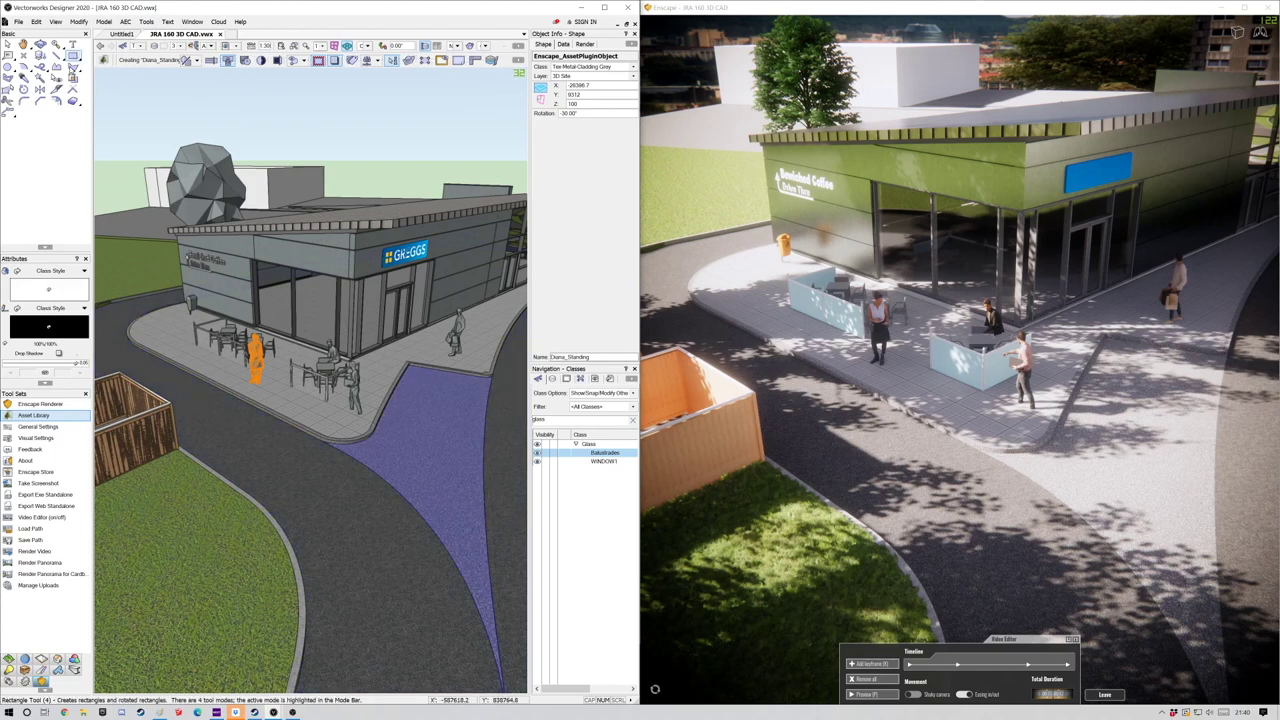
Place a Motorbike 01 from the vehicle assets by the kerb of the light paved strip near the entrance.
{"action": "left_click", "coordinate": [105, 60]}
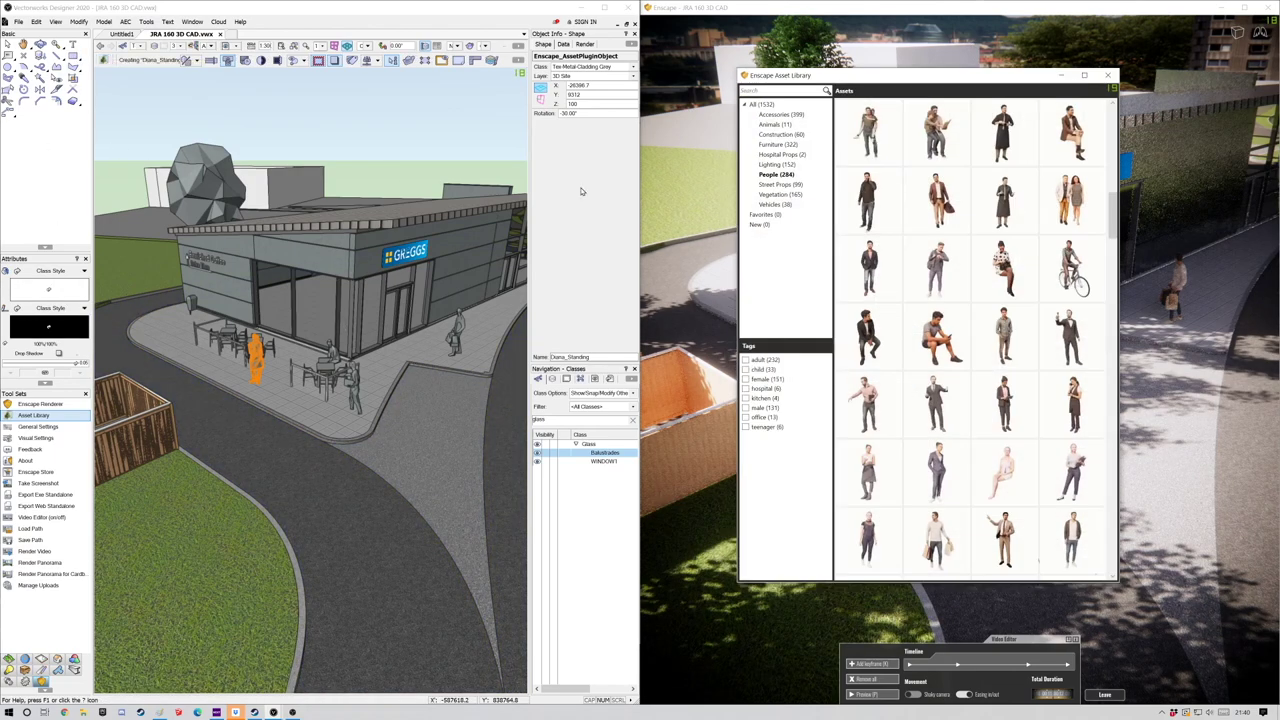
{"action": "left_click", "coordinate": [784, 206]}
{"action": "left_click", "coordinate": [938, 540]}
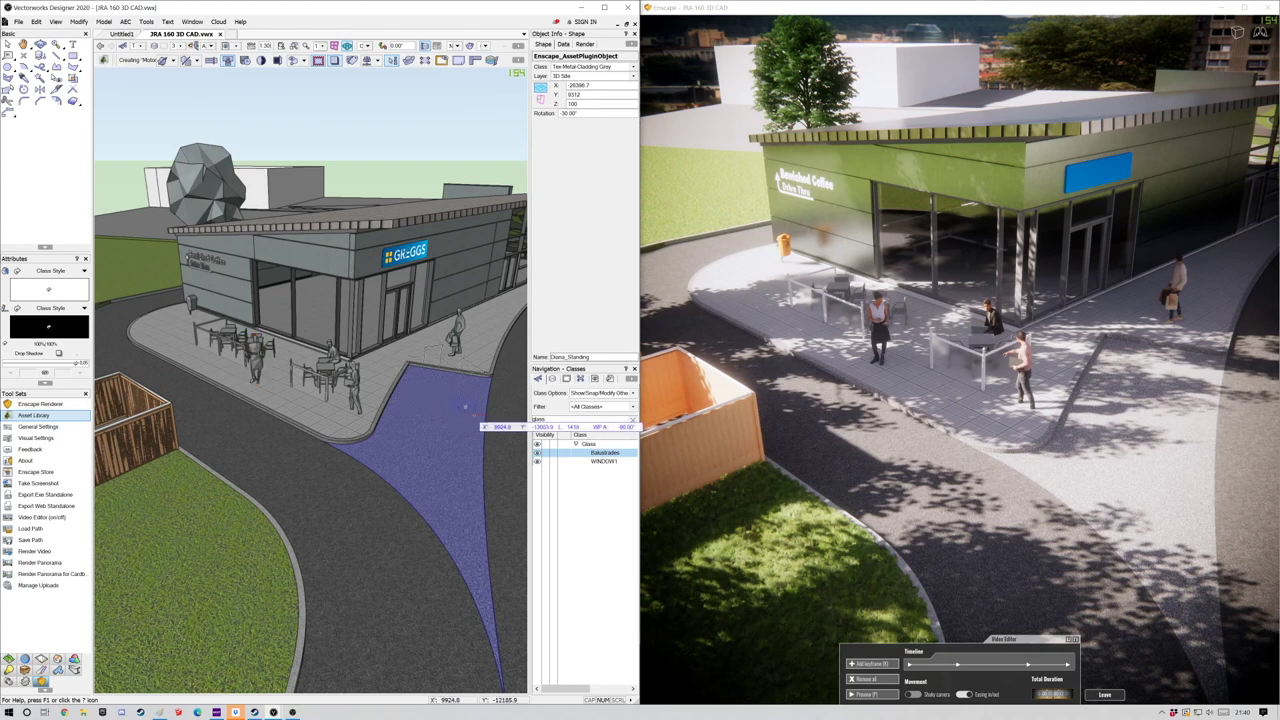
{"action": "left_click", "coordinate": [440, 402]}
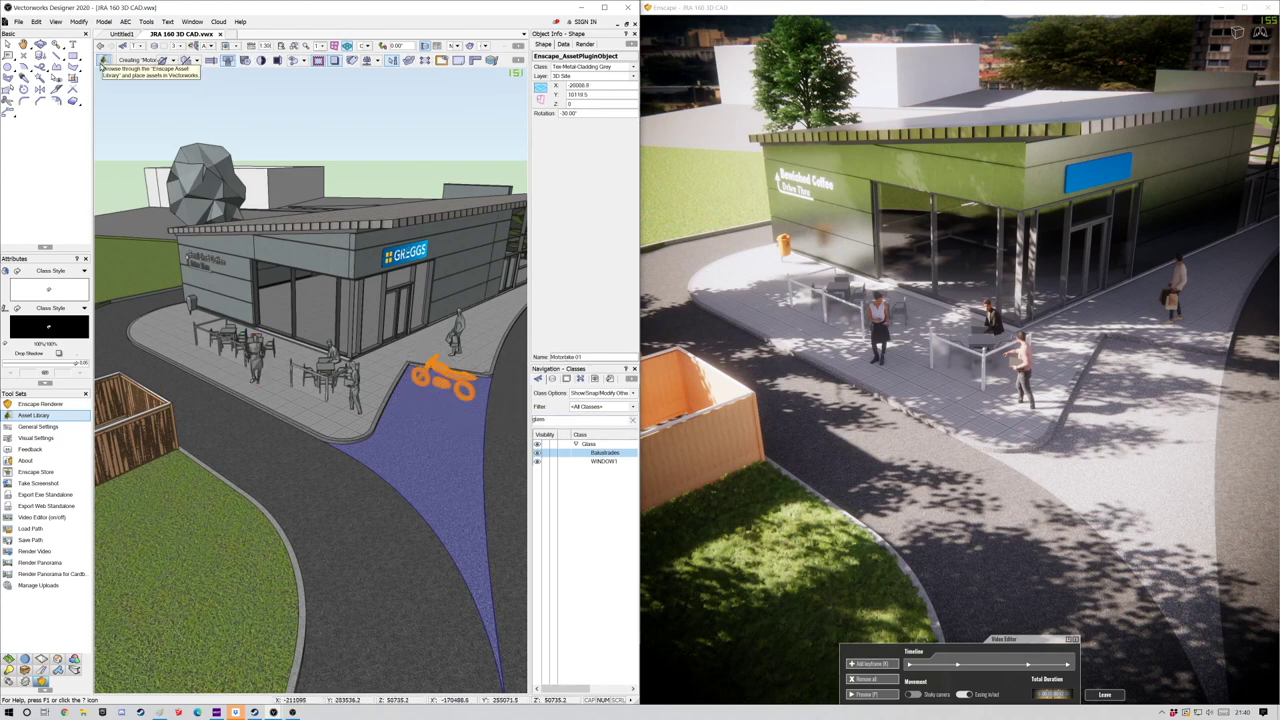
Place the standing woman in the orange patterned dress outside the glazed front, and a second copy near the paper bin.
{"action": "left_click", "coordinate": [104, 61]}
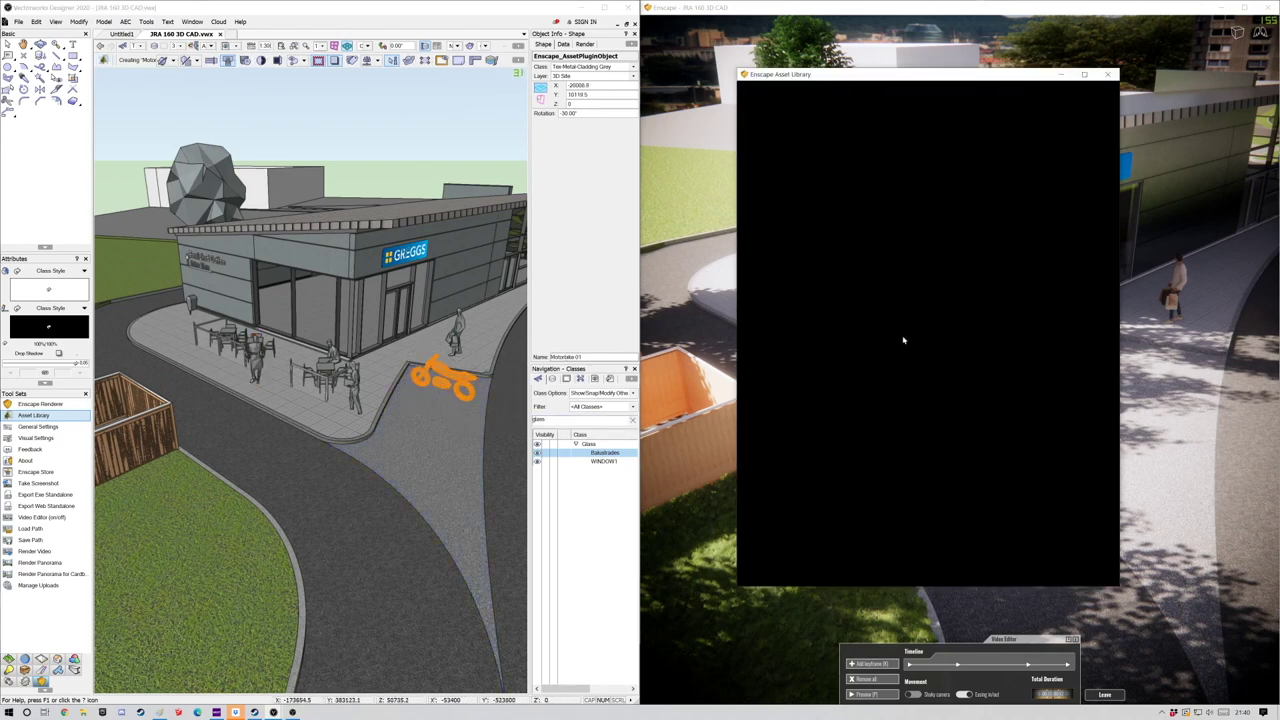
{"action": "left_click", "coordinate": [781, 176]}
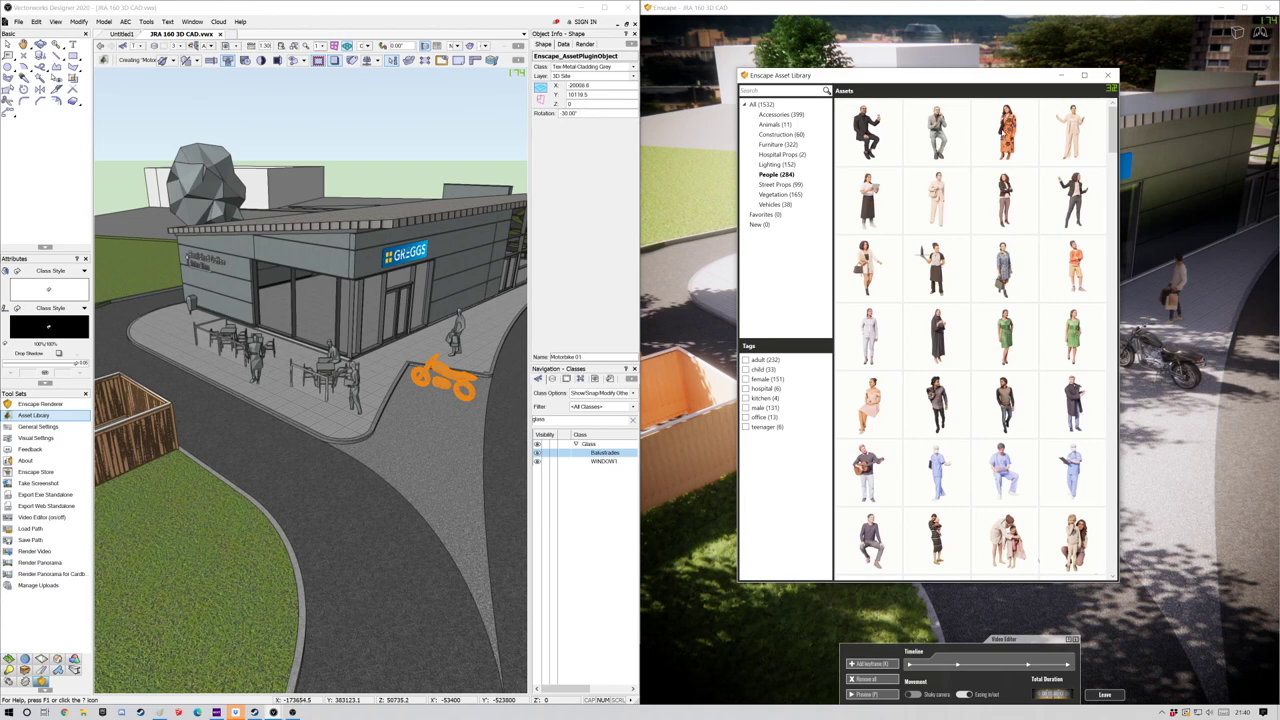
{"action": "left_click", "coordinate": [1010, 147]}
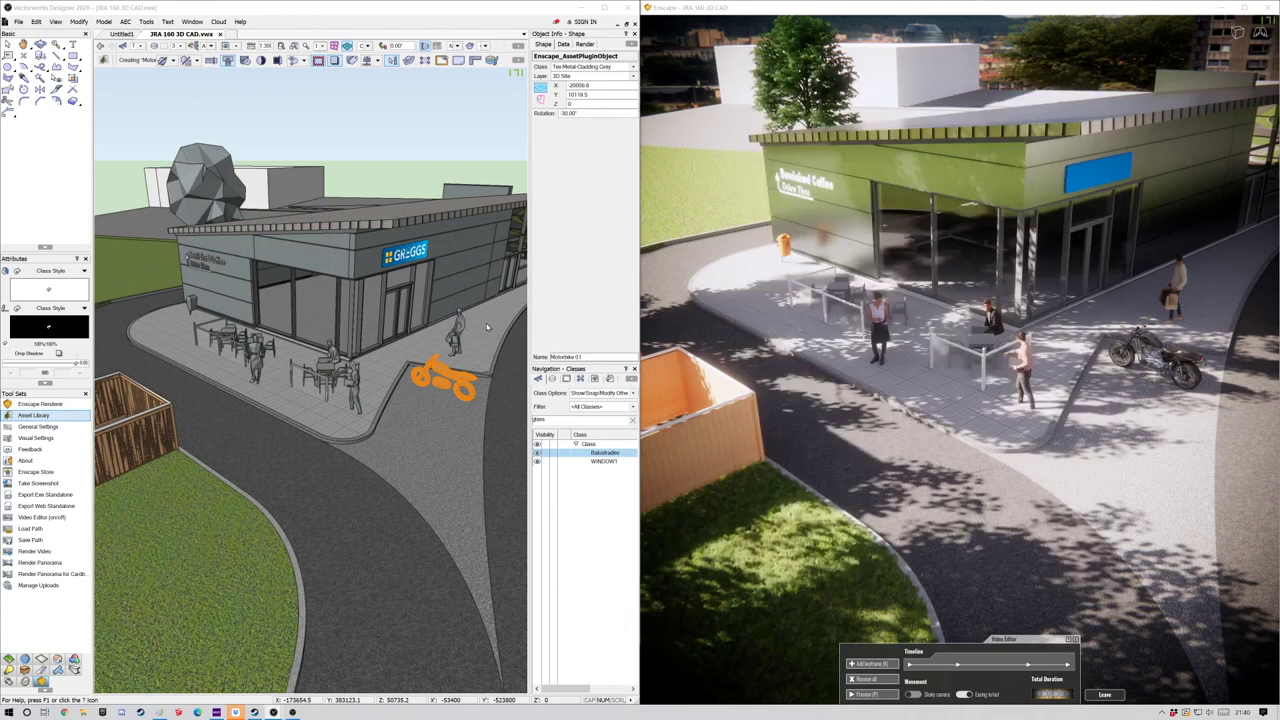
{"action": "left_click", "coordinate": [299, 344]}
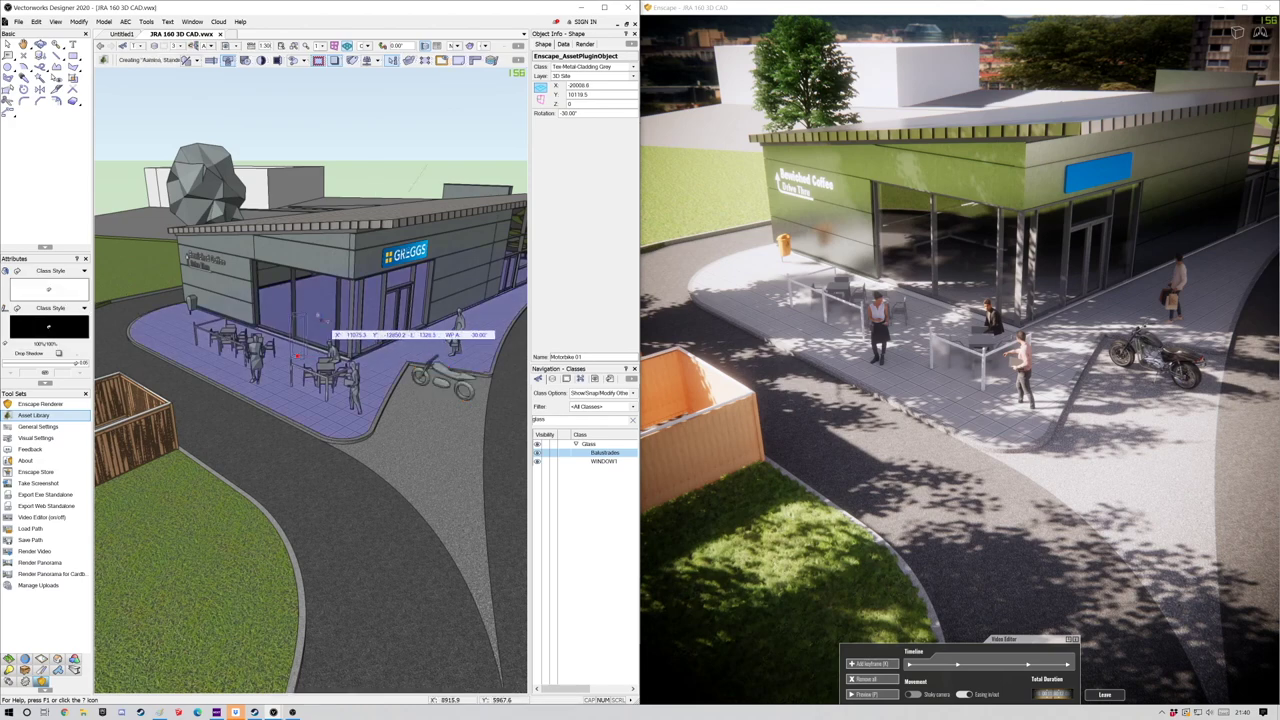
{"action": "left_click", "coordinate": [322, 335]}
{"action": "left_click", "coordinate": [295, 335]}
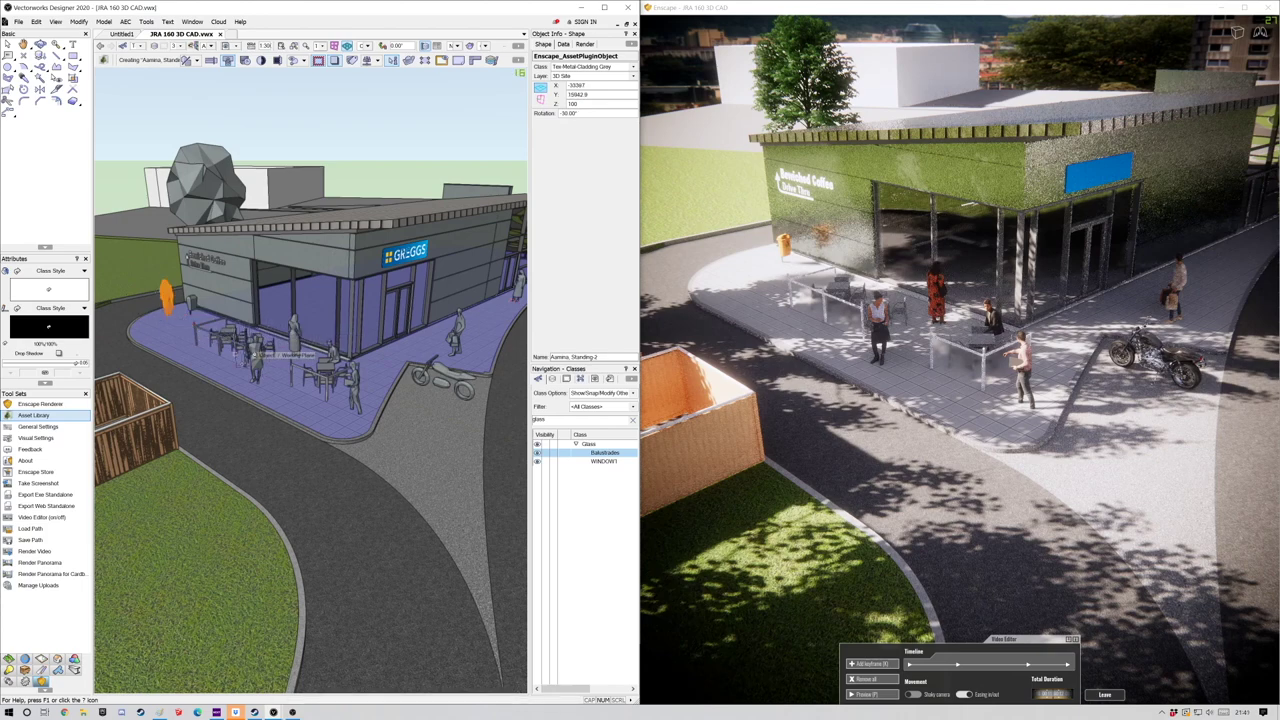
In plan view, copy standing people from the outdoor paving onto the interior floor behind the glazed front.
{"action": "left_click", "coordinate": [8, 44]}
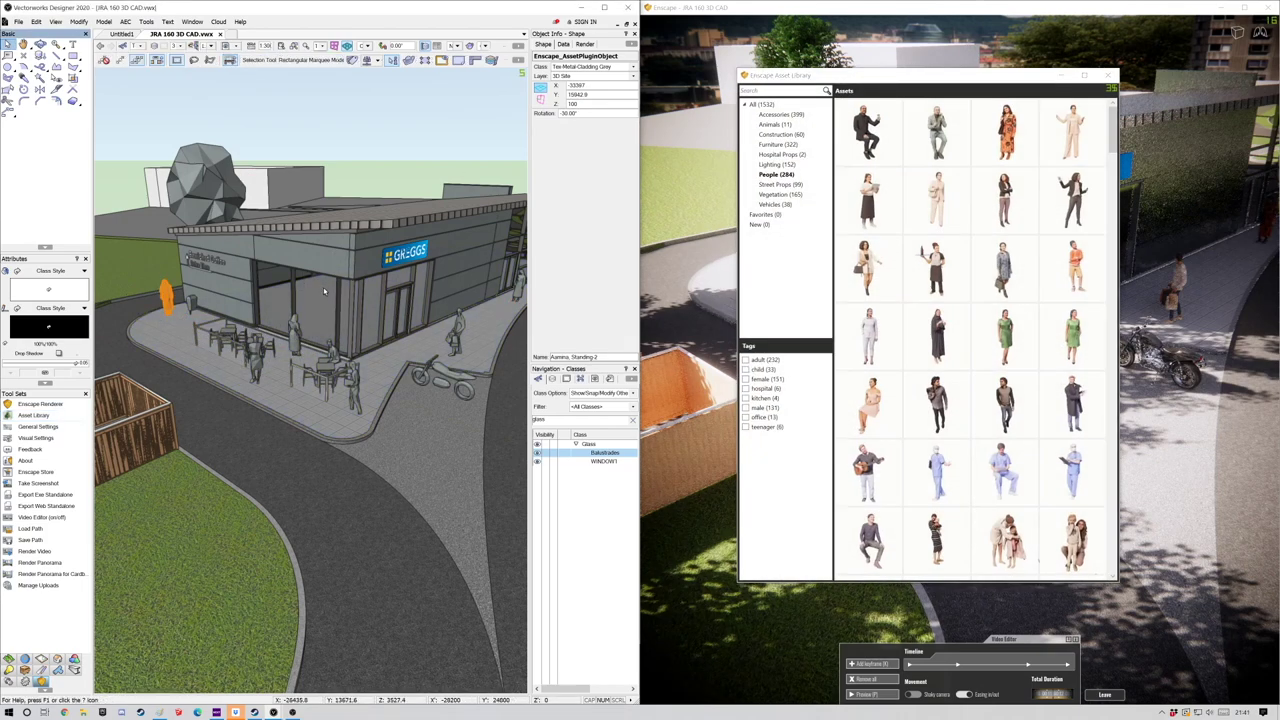
{"action": "left_click", "coordinate": [323, 287]}
{"action": "key", "text": "ctrl+5"}
{"action": "left_click", "coordinate": [605, 8]}
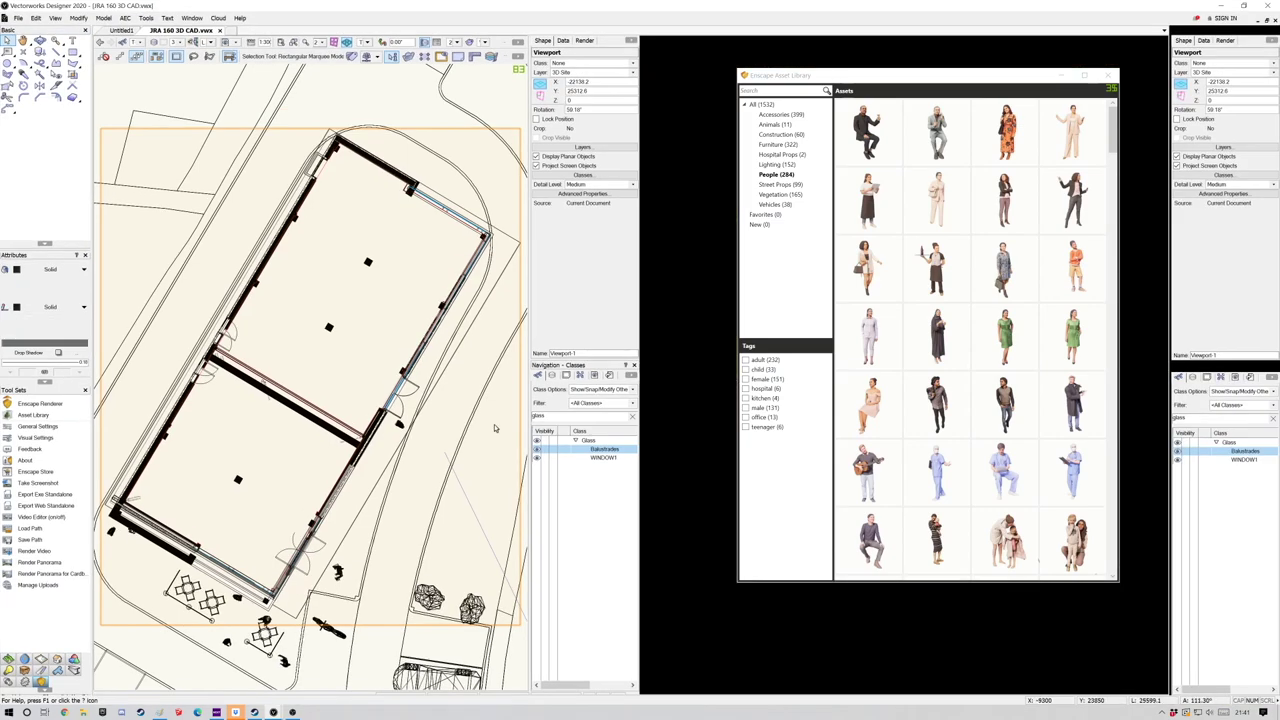
{"action": "scroll", "coordinate": [222, 384], "scroll_direction": "up", "scroll_amount": 4}
{"action": "double_click", "coordinate": [199, 334]}
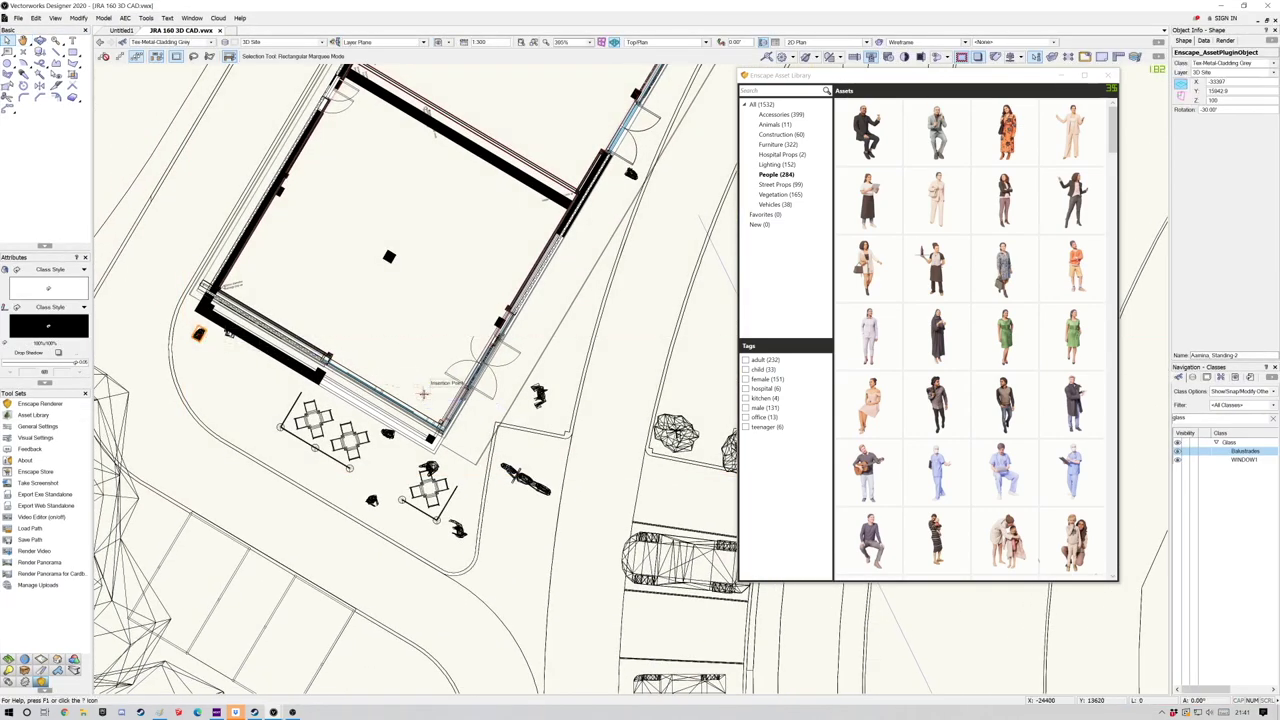
{"action": "left_click_drag", "start_coordinate": [459, 528], "coordinate": [435, 341]}
{"action": "key", "text": "super"}
{"action": "key", "text": "super"}
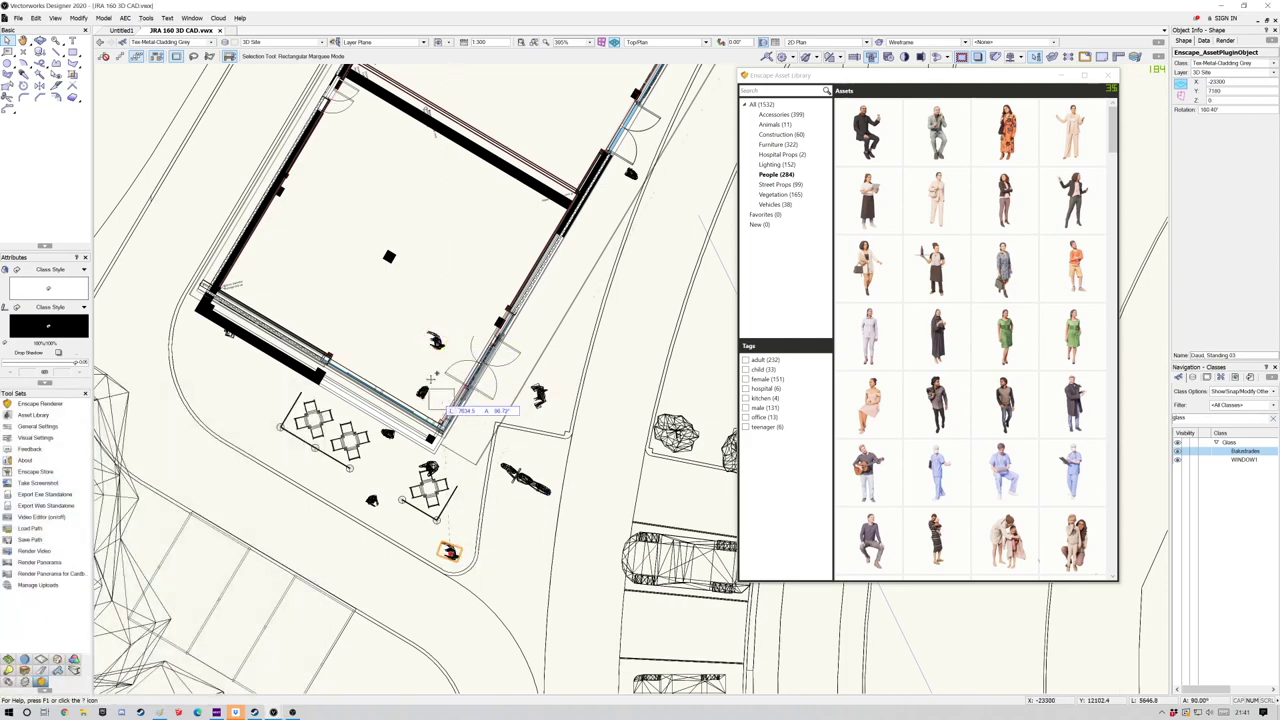
Place another copied person behind the front glazing, rotate it, and copy the standing woman by the outdoor tables in beside it.
{"action": "left_click", "coordinate": [395, 366]}
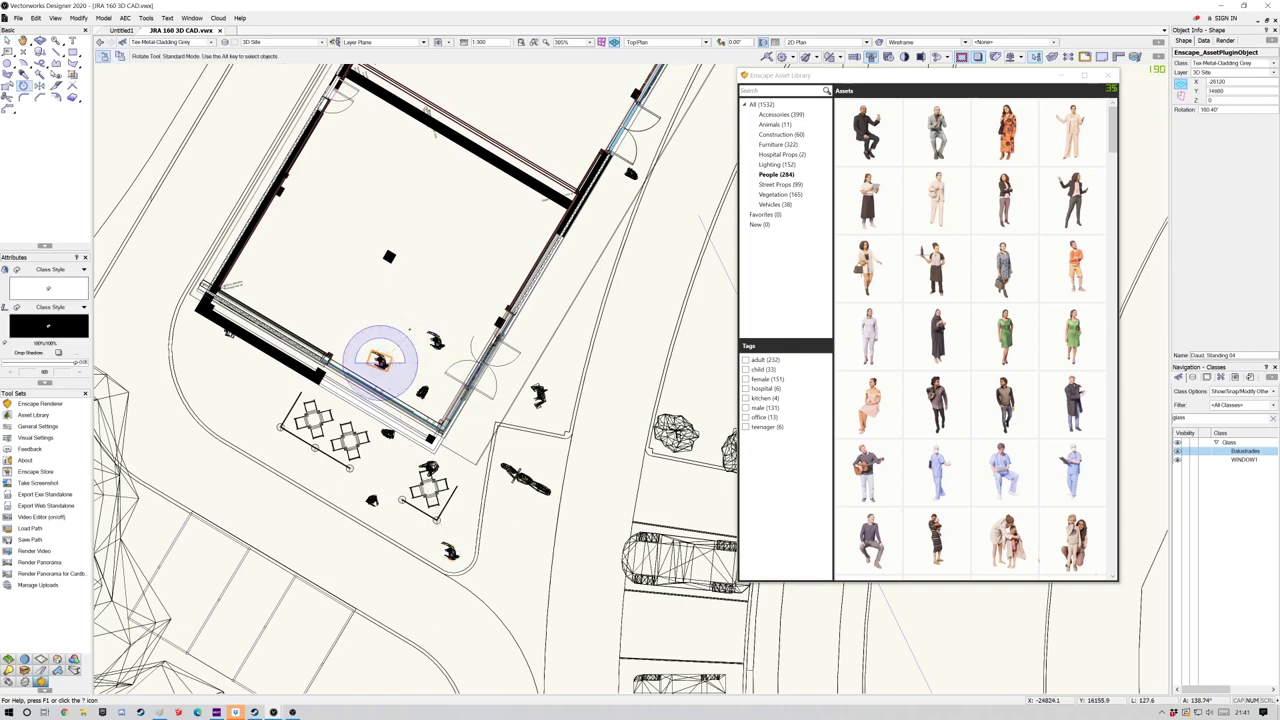
{"action": "left_click", "coordinate": [409, 330]}
{"action": "key", "text": "x"}
{"action": "left_click", "coordinate": [388, 433]}
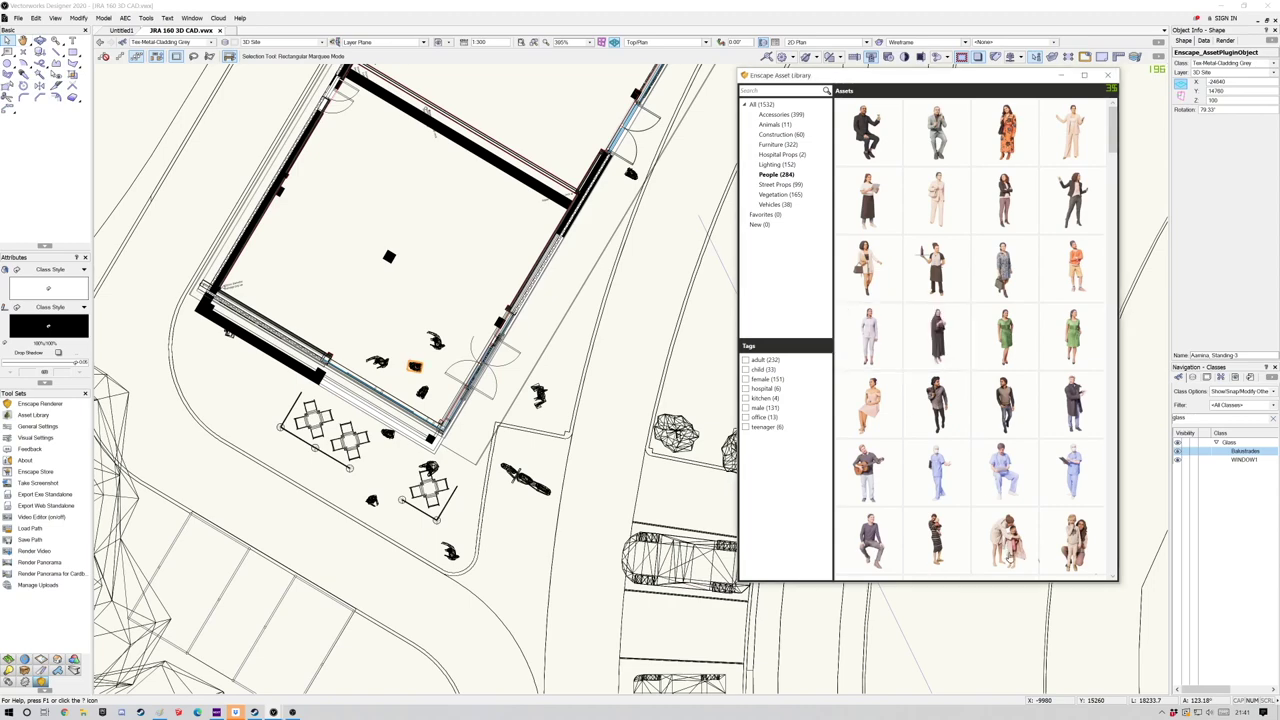
Place the adult-and-child people asset inside at 45° rotation, and a second copy on the paving by the outdoor tables at -30°.
{"action": "left_click", "coordinate": [1008, 545]}
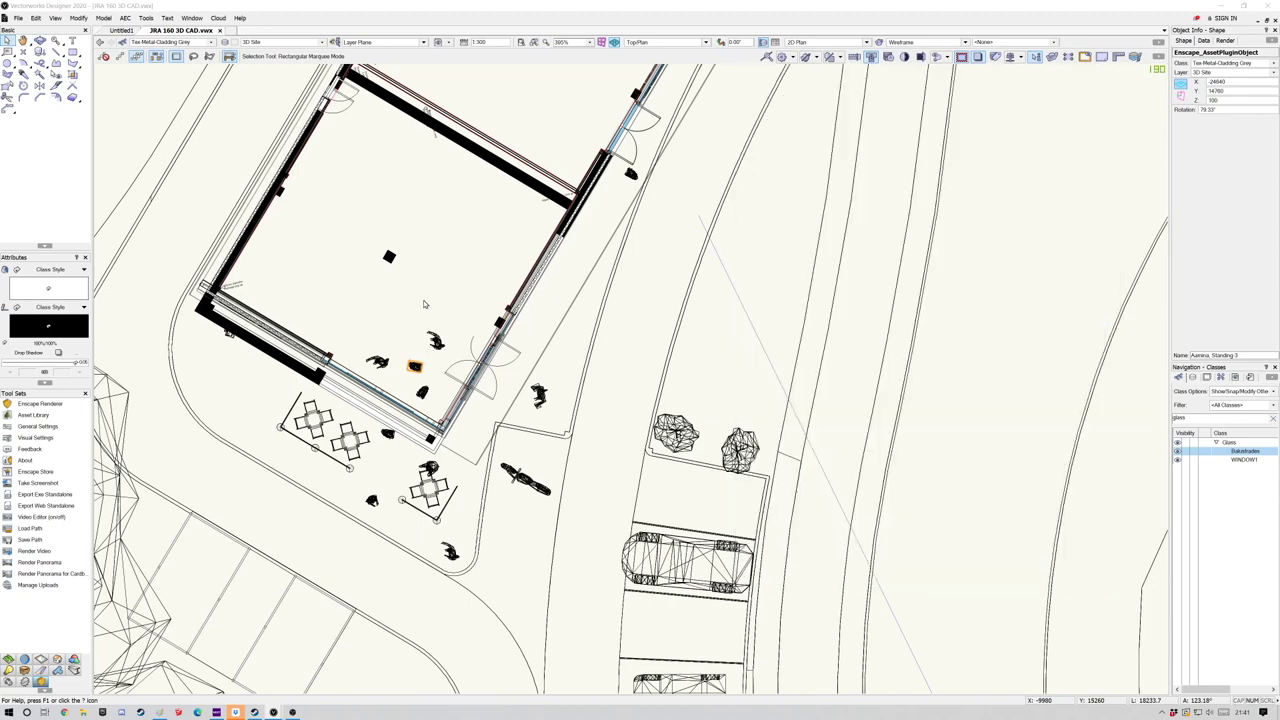
{"action": "left_click", "coordinate": [401, 341]}
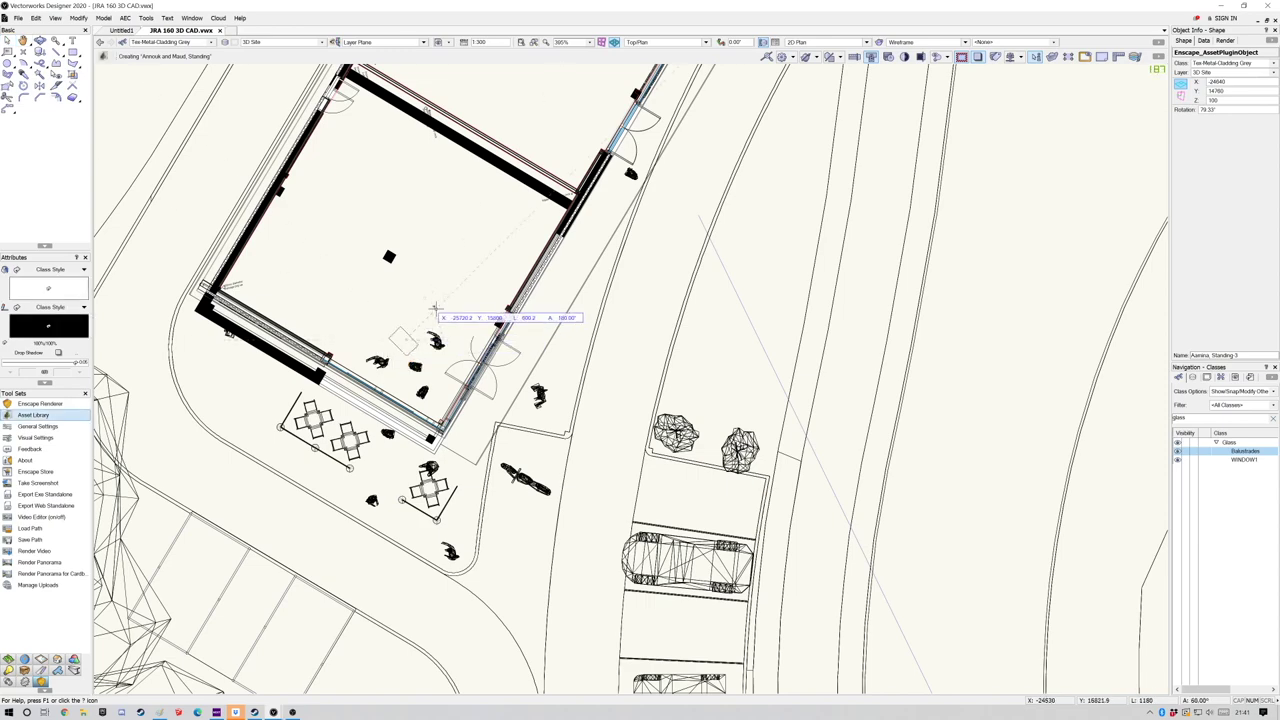
{"action": "left_click", "coordinate": [432, 306]}
{"action": "left_click", "coordinate": [278, 450]}
{"action": "left_click", "coordinate": [478, 490]}
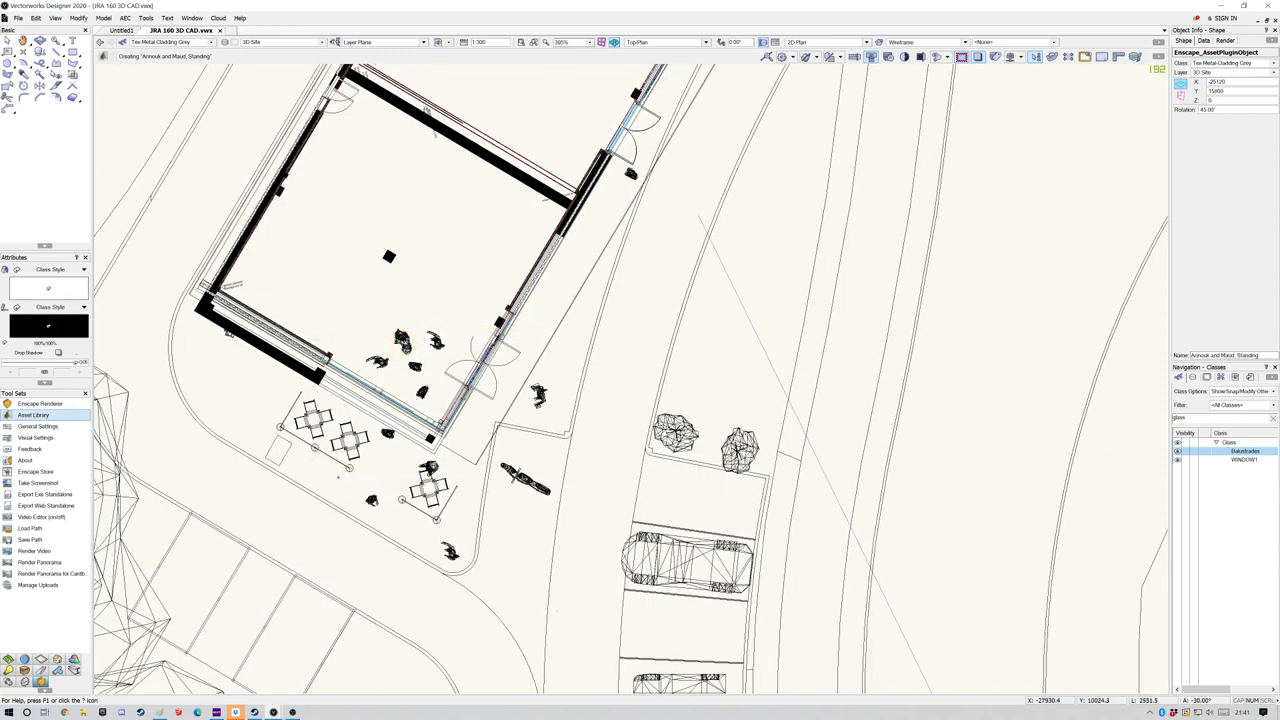
Restore the plan alongside the Enscape render and place a Renderworks Camera on the access road, aimed at the building's front corner.
{"action": "left_click", "coordinate": [1244, 6]}
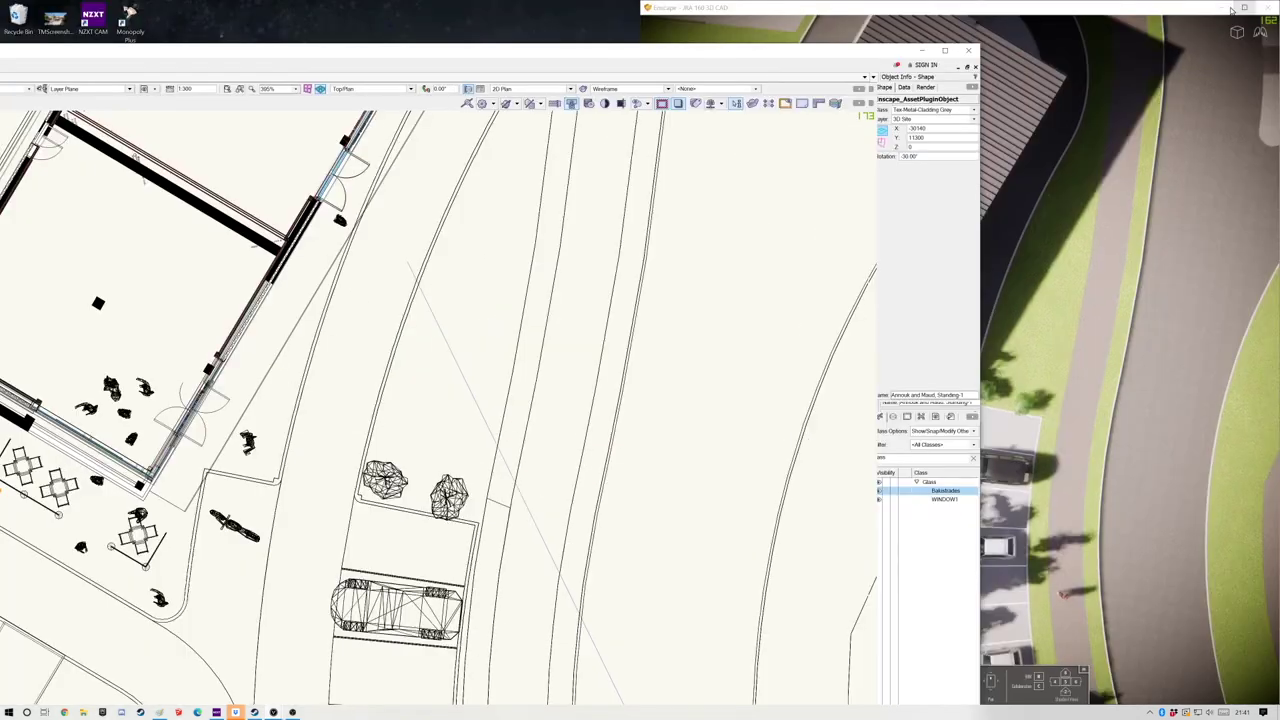
{"action": "left_click_drag", "start_coordinate": [822, 54], "coordinate": [0, 72]}
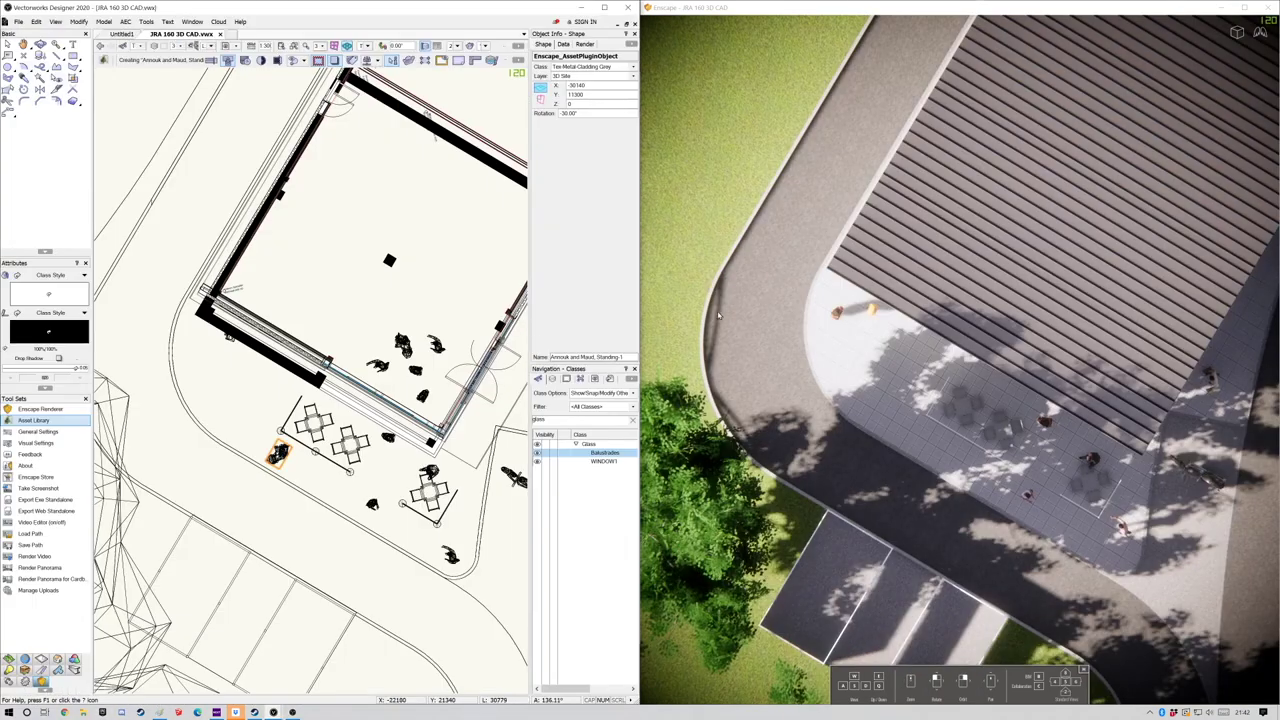
{"action": "left_click", "coordinate": [9, 671]}
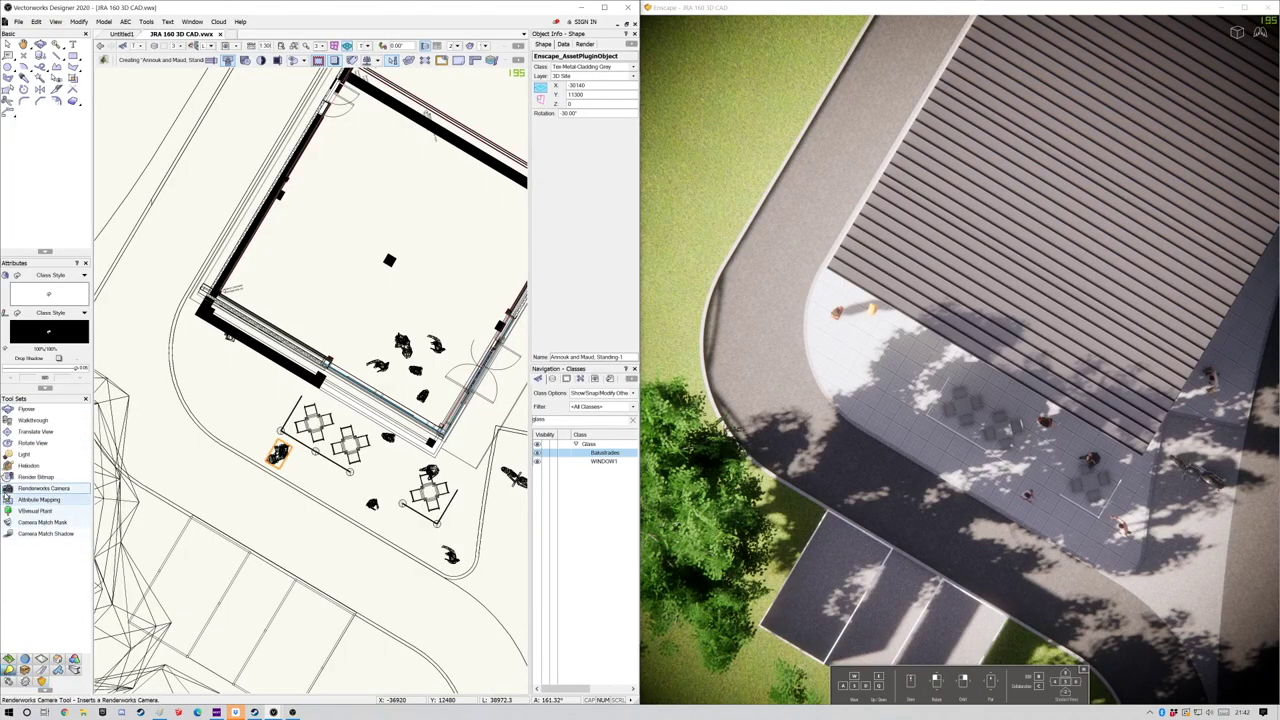
{"action": "left_click", "coordinate": [46, 490]}
{"action": "scroll", "coordinate": [370, 571], "scroll_direction": "down", "scroll_amount": 2}
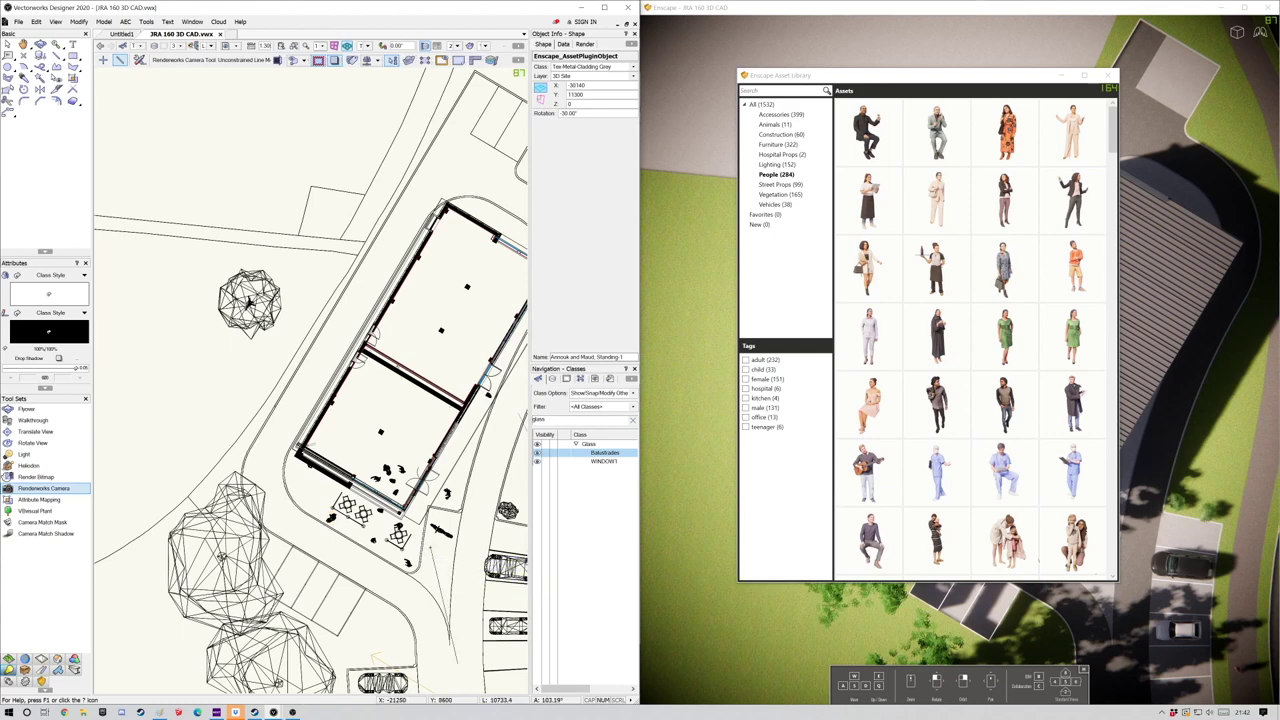
{"action": "left_click", "coordinate": [435, 568]}
{"action": "key", "text": "x"}
{"action": "left_click_drag", "start_coordinate": [457, 664], "coordinate": [467, 698]}
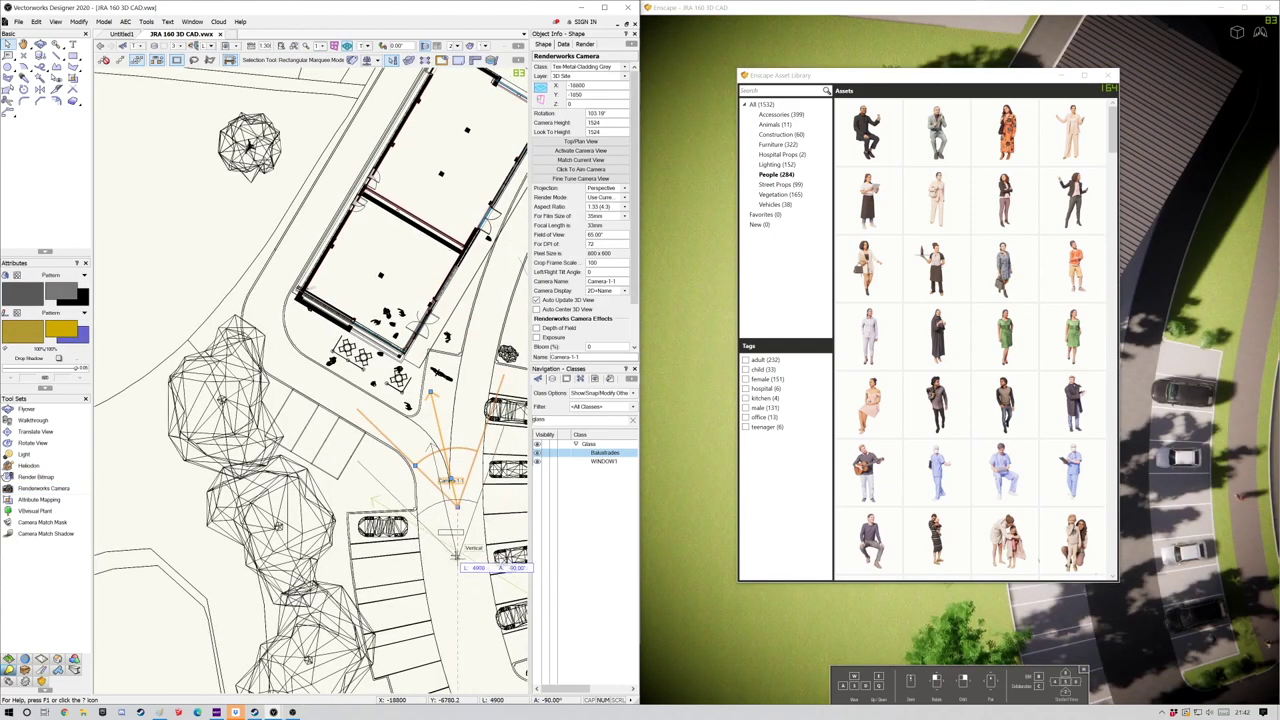
Move the camera further back along the access road, activate its view, and close the asset library.
{"action": "left_click_drag", "start_coordinate": [437, 413], "coordinate": [452, 512]}
{"action": "double_click", "coordinate": [452, 524]}
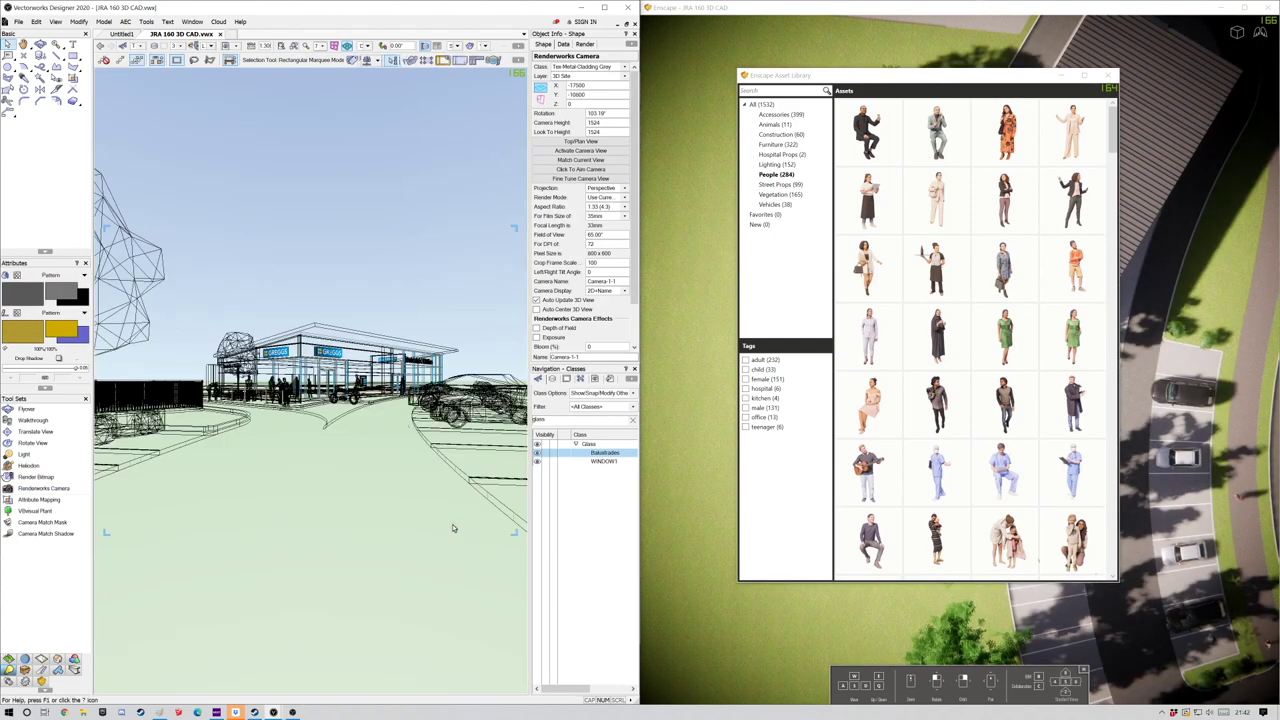
{"action": "left_click", "coordinate": [1108, 77]}
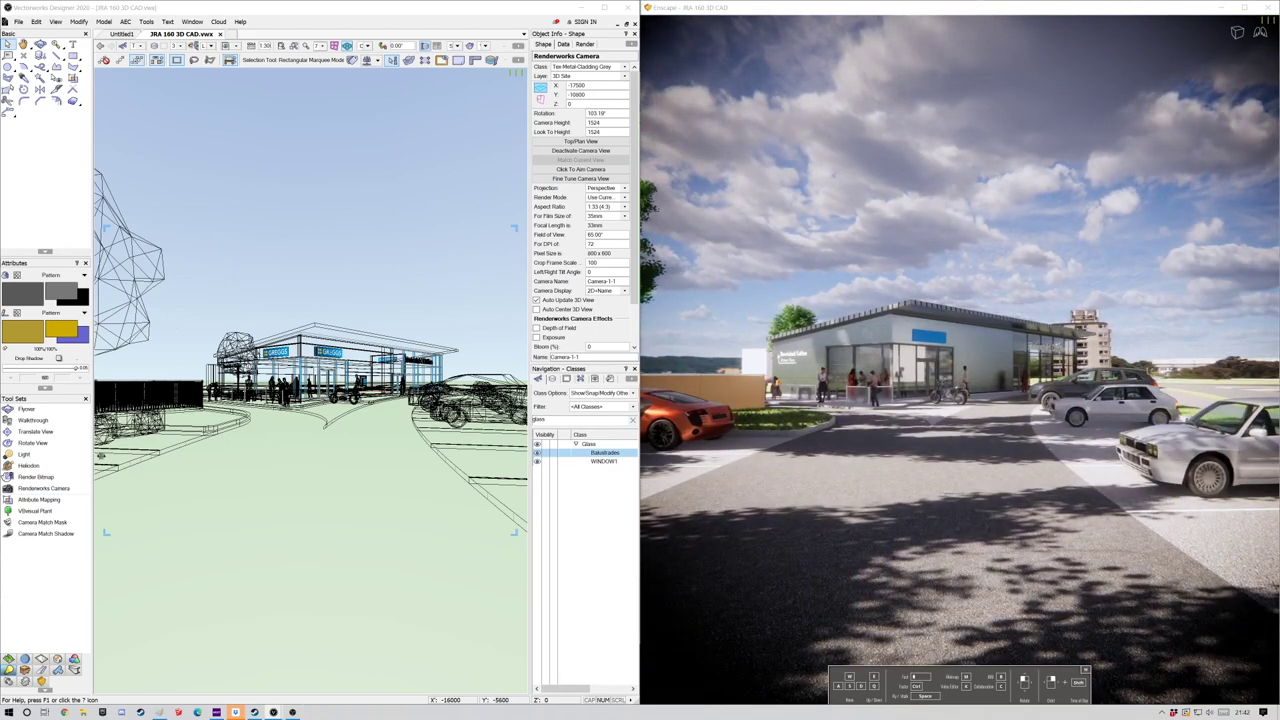
Take an Enscape screenshot with the framed view turned slightly, and open the video path saving dialog without saving.
{"action": "left_click", "coordinate": [41, 681]}
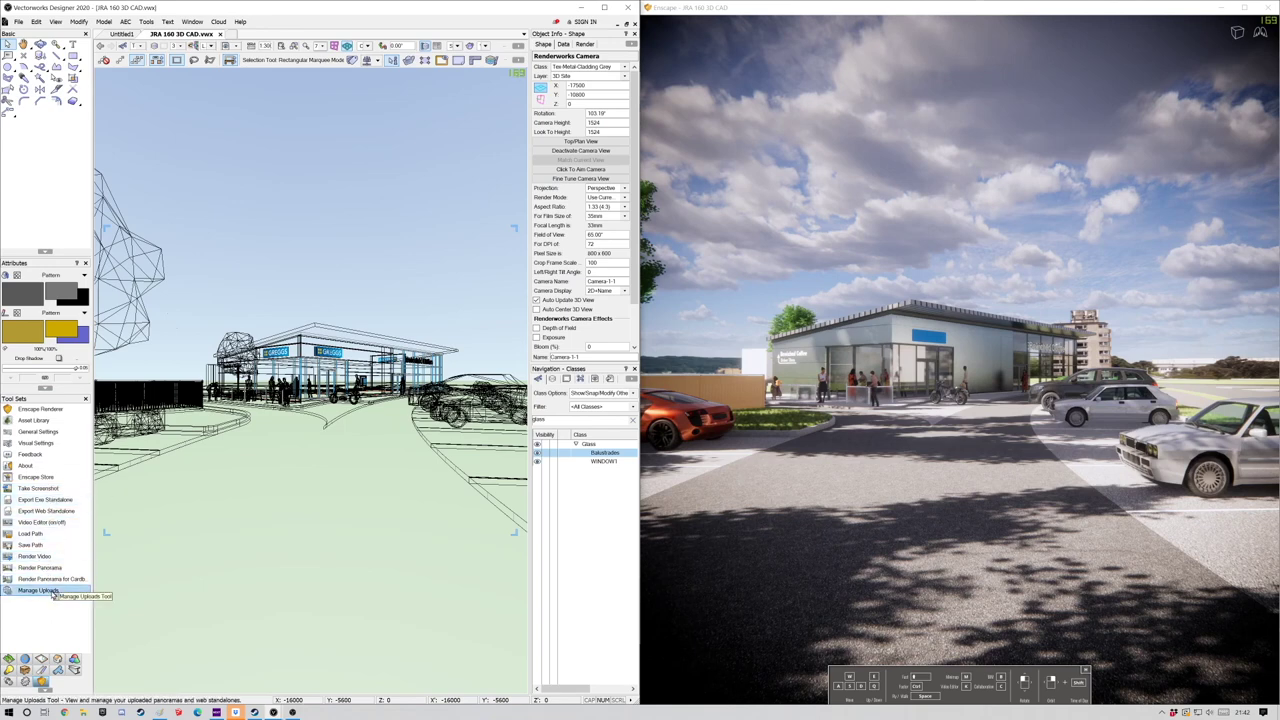
{"action": "left_click", "coordinate": [36, 491]}
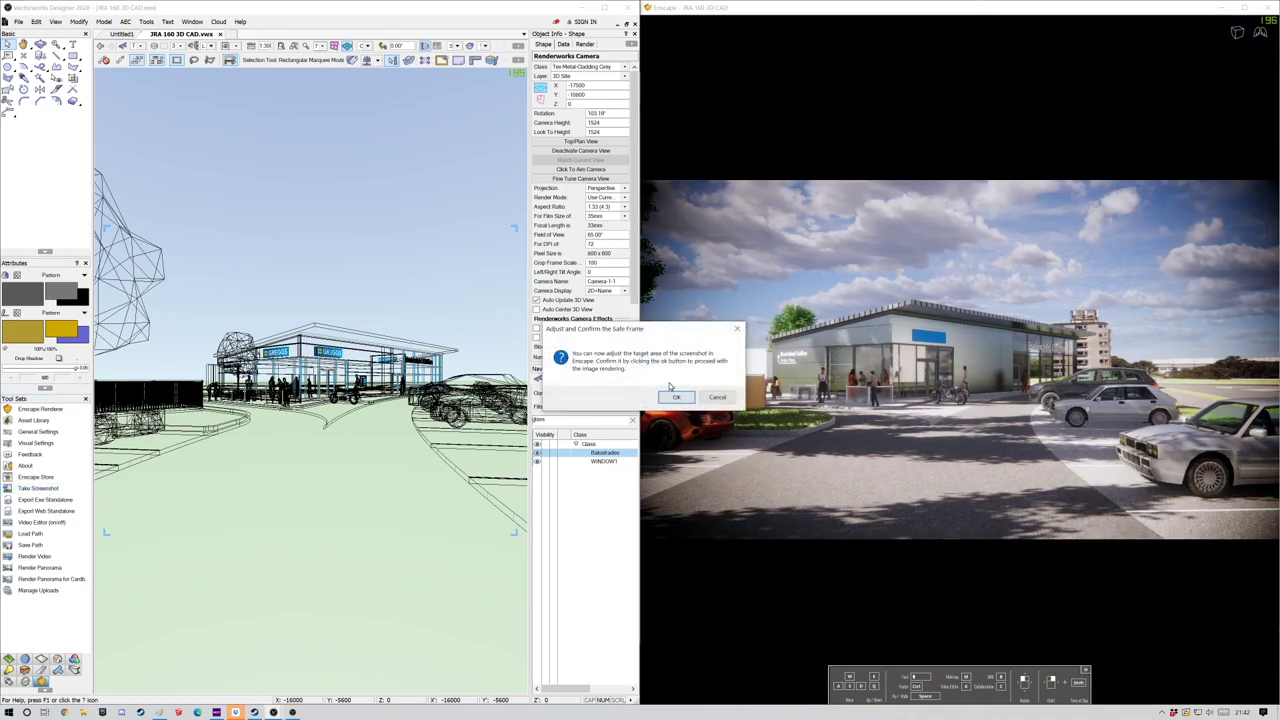
{"action": "right_click_drag", "start_coordinate": [920, 400], "coordinate": [1015, 392]}
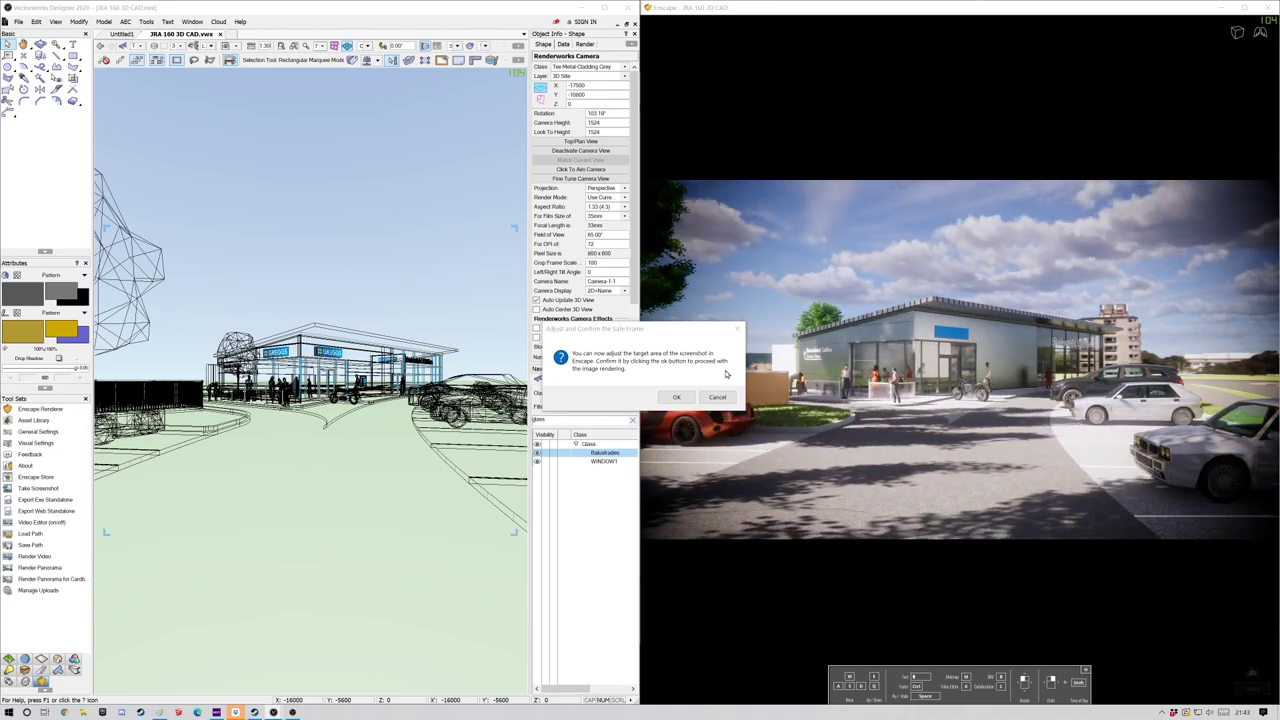
{"action": "left_click", "coordinate": [676, 398]}
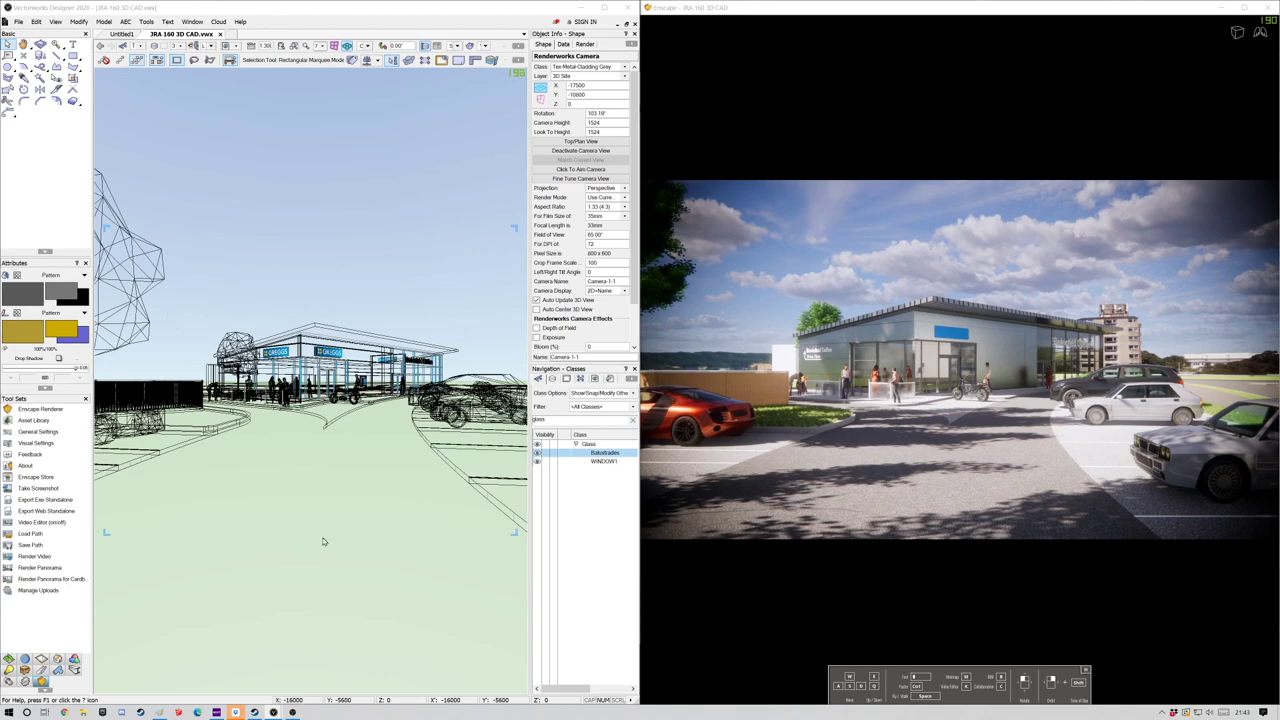
{"action": "left_click", "coordinate": [38, 488]}
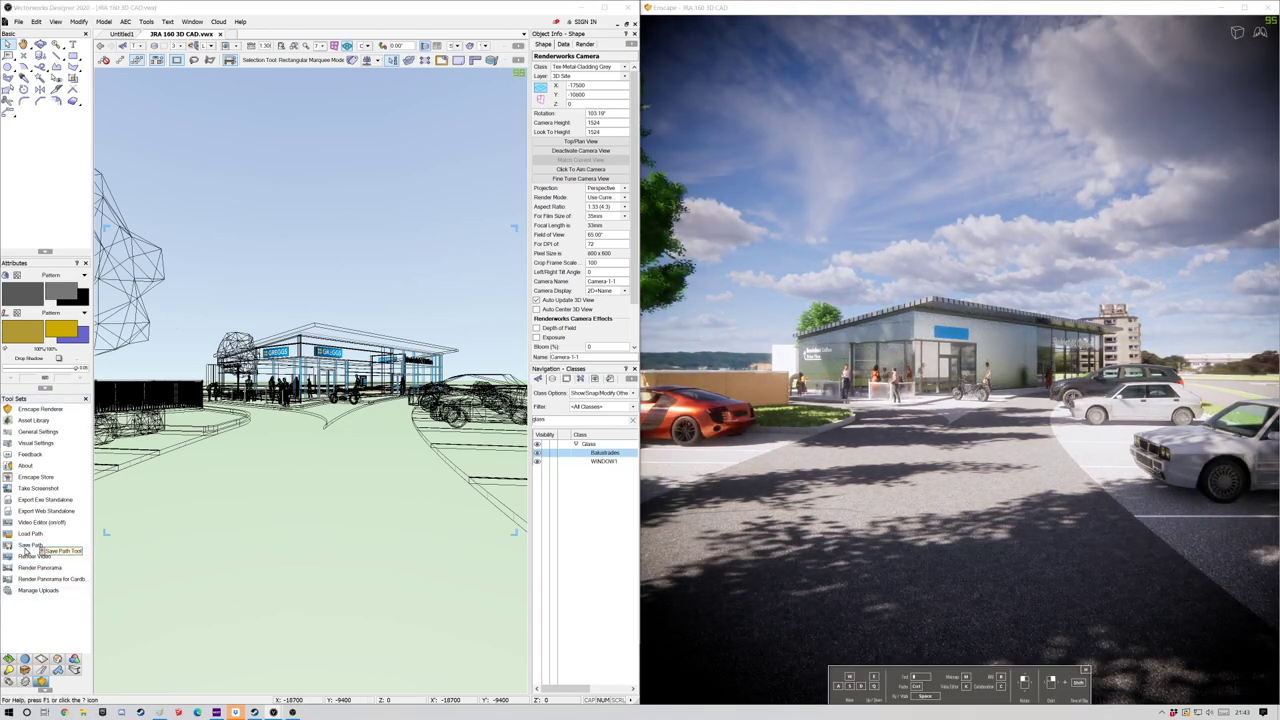
{"action": "left_click", "coordinate": [28, 546]}
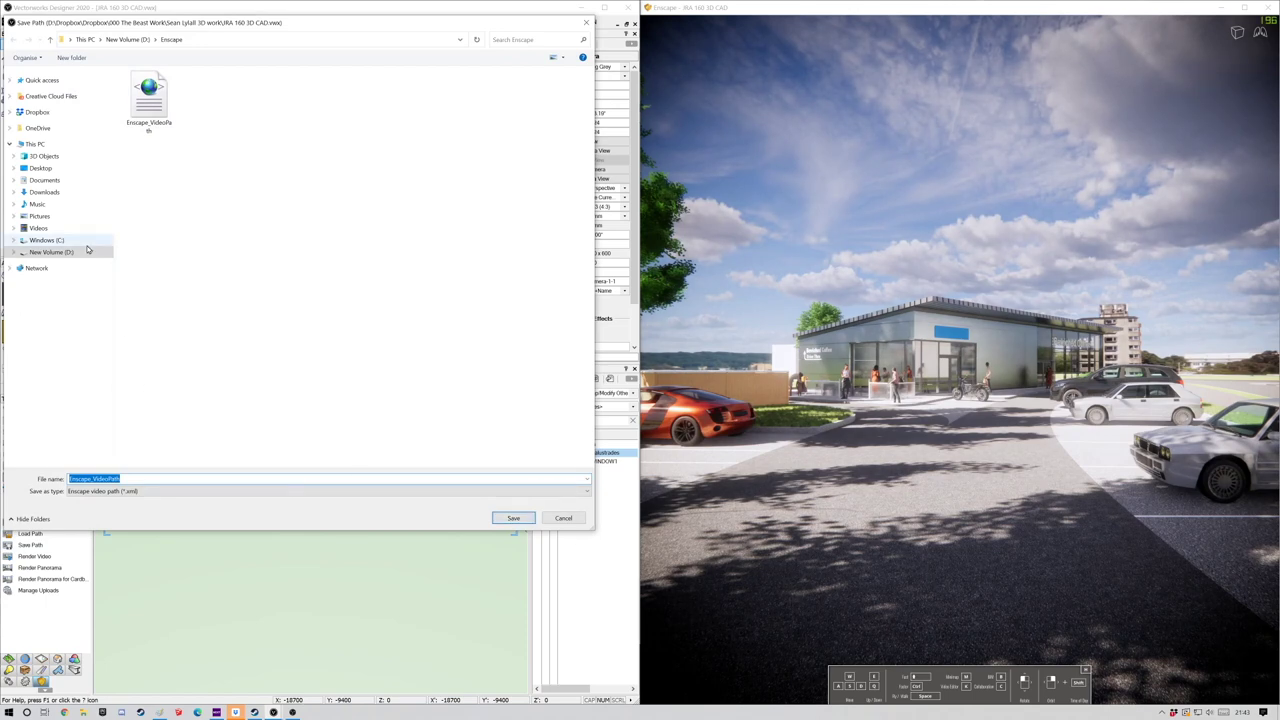
{"action": "left_click", "coordinate": [563, 519]}
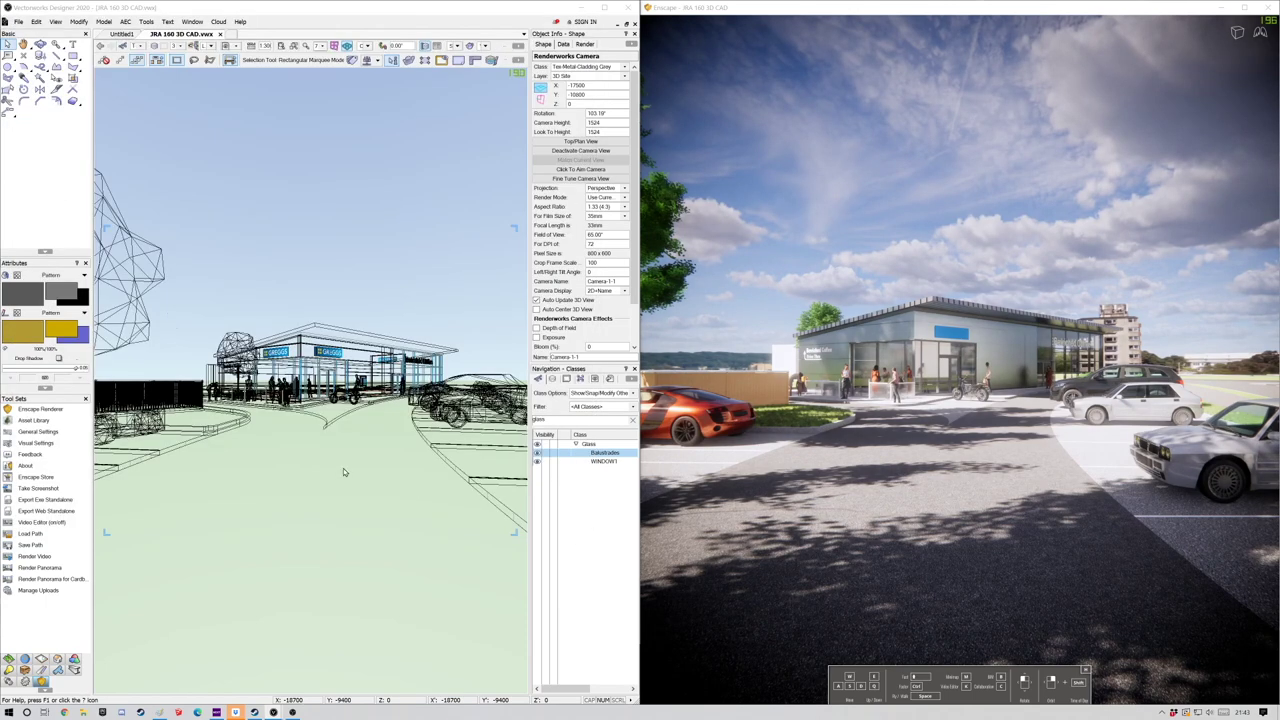
Switch the model view to shaded rendering, select the road surface, and bring the view closer to the entrance.
{"action": "left_click", "coordinate": [487, 50]}
{"action": "left_click", "coordinate": [531, 121]}
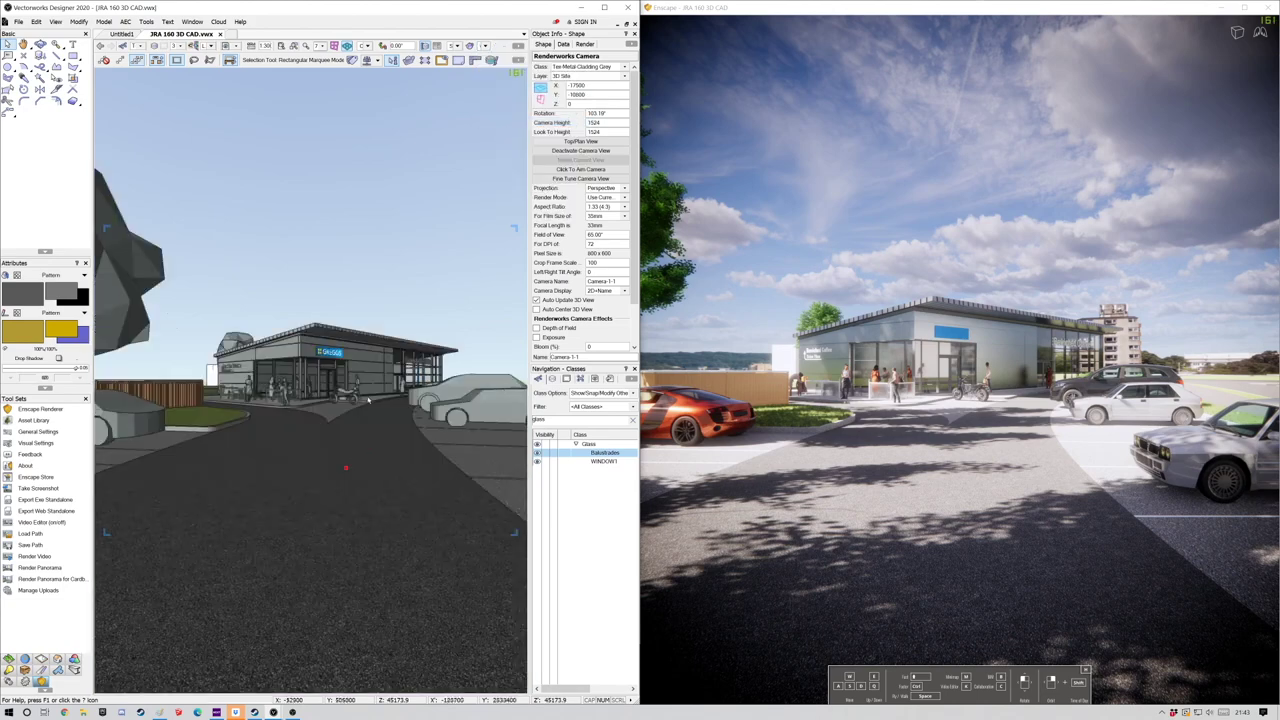
{"action": "left_click", "coordinate": [338, 465]}
{"action": "left_click", "coordinate": [318, 459]}
{"action": "left_click", "coordinate": [40, 78]}
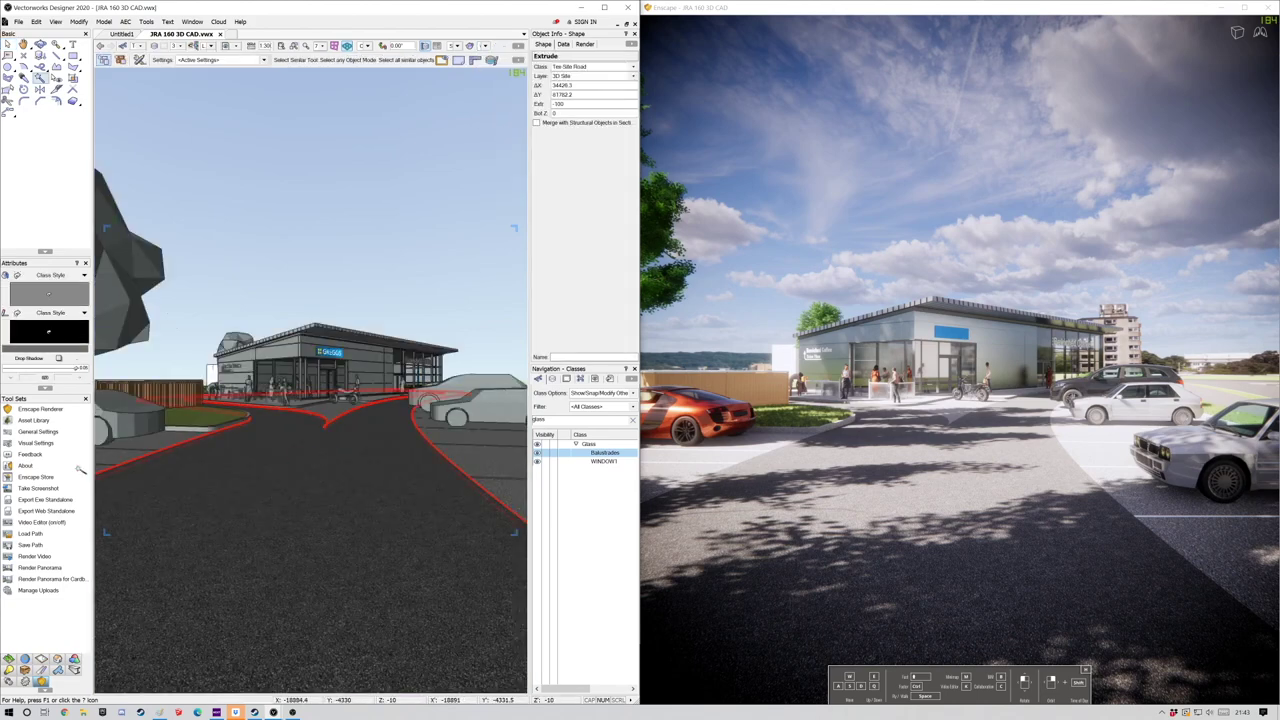
{"action": "scroll", "coordinate": [354, 432], "scroll_direction": "up", "scroll_amount": 2}
{"action": "middle_click_drag", "start_coordinate": [354, 432], "coordinate": [237, 534]}
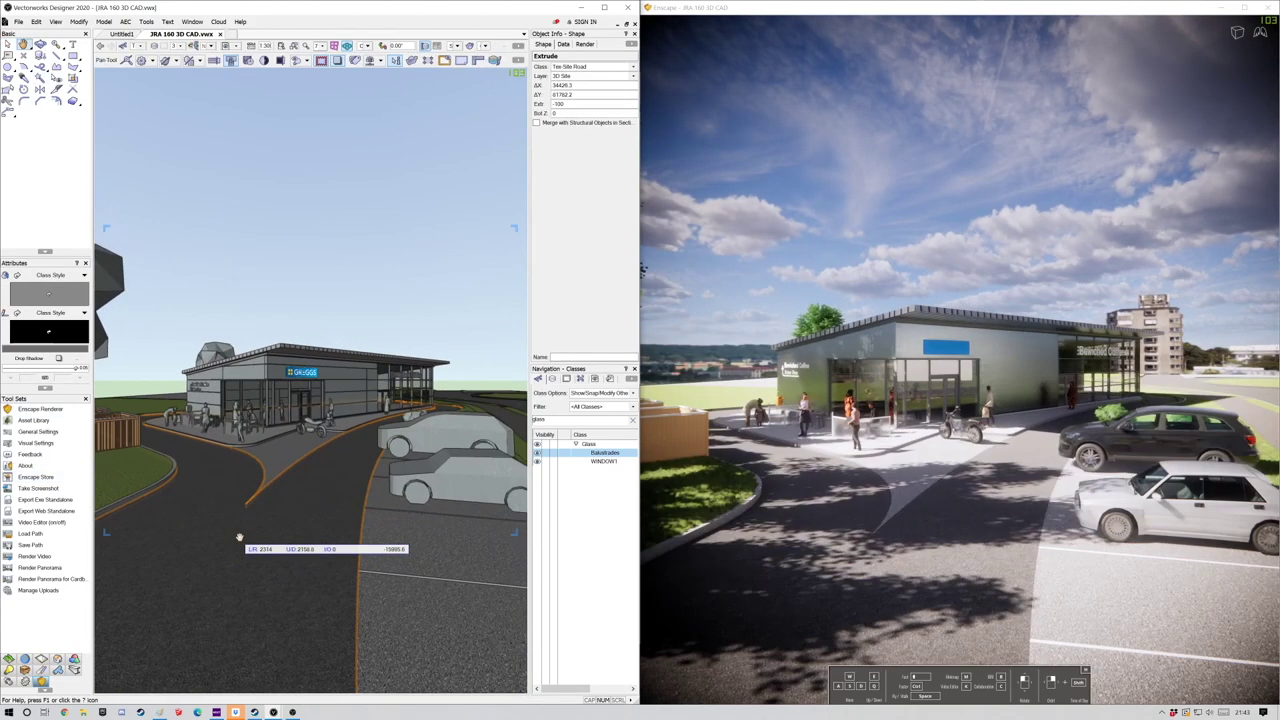
Maximise the Enscape render, show the minimap, and inspect the building's front from several positions while trying the time-of-day control.
{"action": "double_click", "coordinate": [1177, 5]}
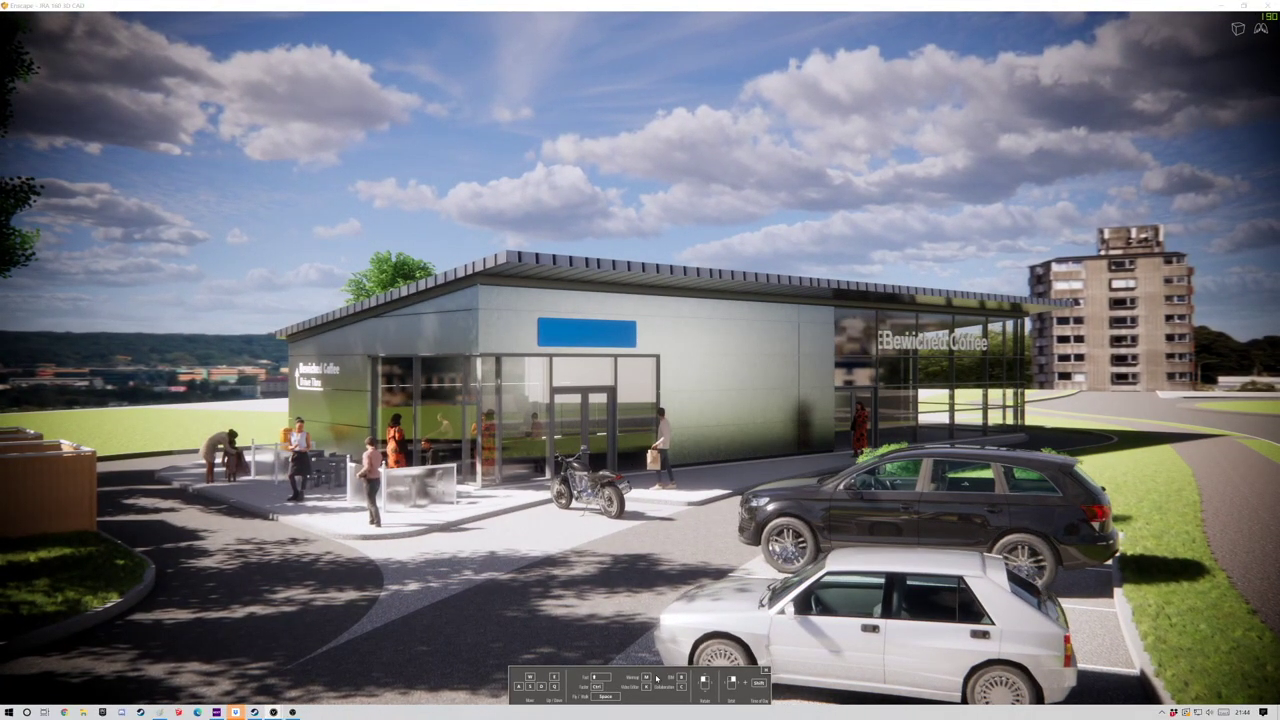
{"action": "key", "text": "m"}
{"action": "key", "text": "a"}
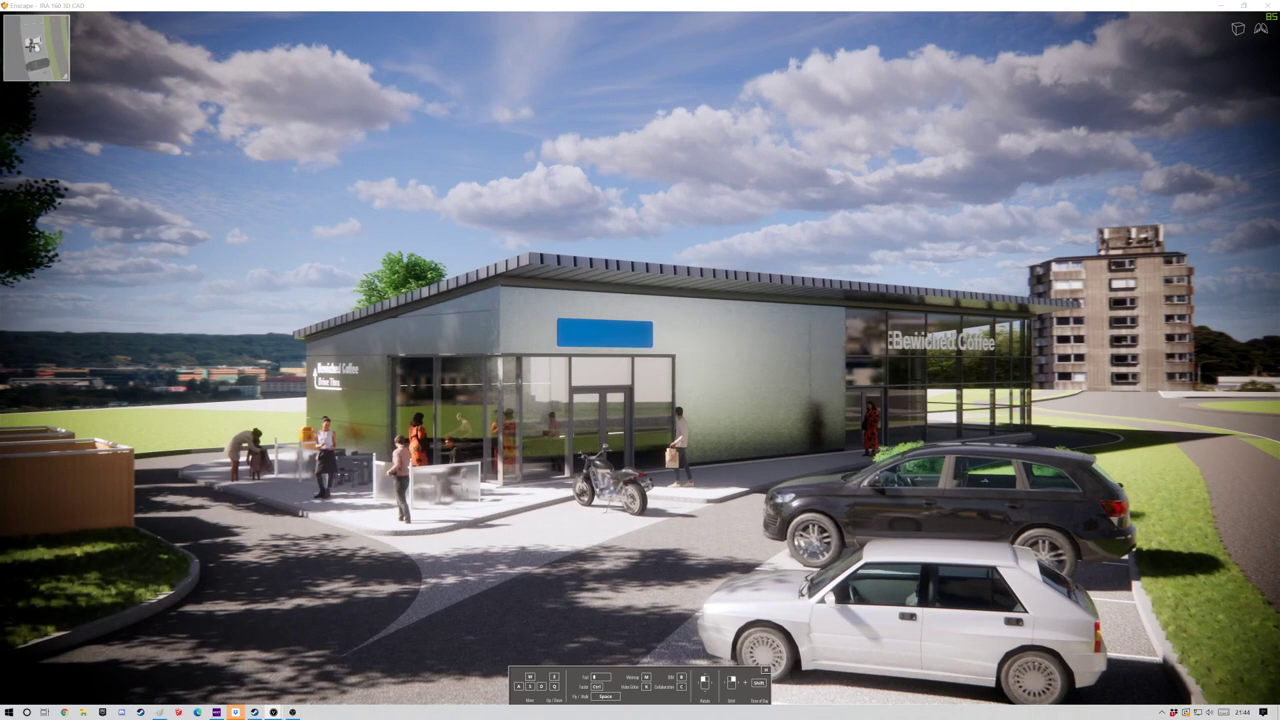
{"action": "key", "text": "s"}
{"action": "key", "text": "s"}
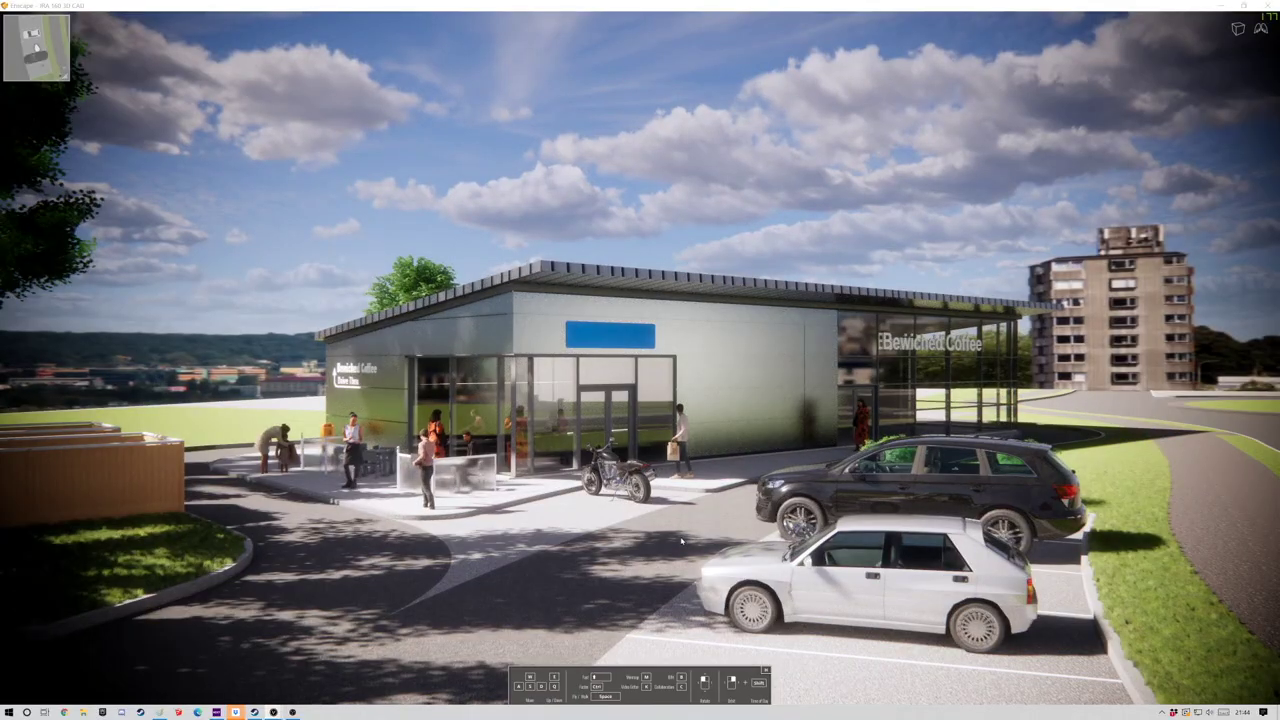
{"action": "key", "text": "w"}
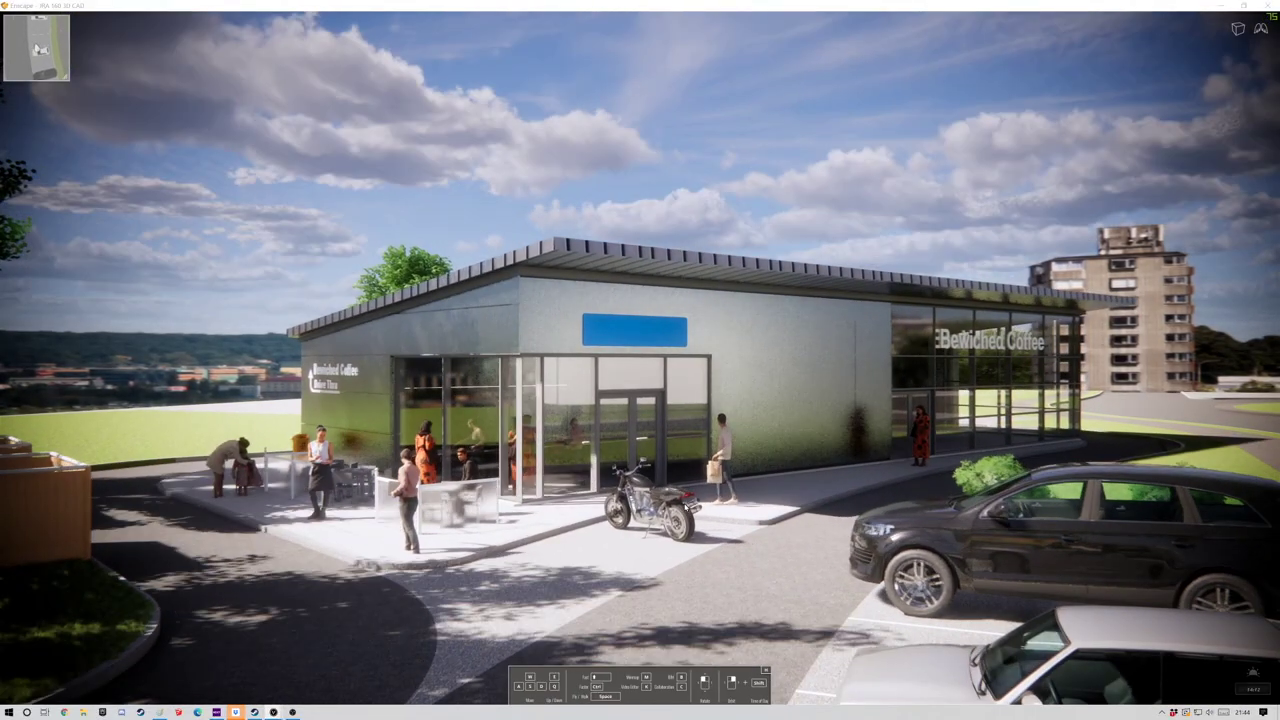
{"action": "right_click", "coordinate": [688, 506]}
{"action": "right_click_drag", "start_coordinate": [686, 507], "coordinate": [686, 507], "text": "shift"}
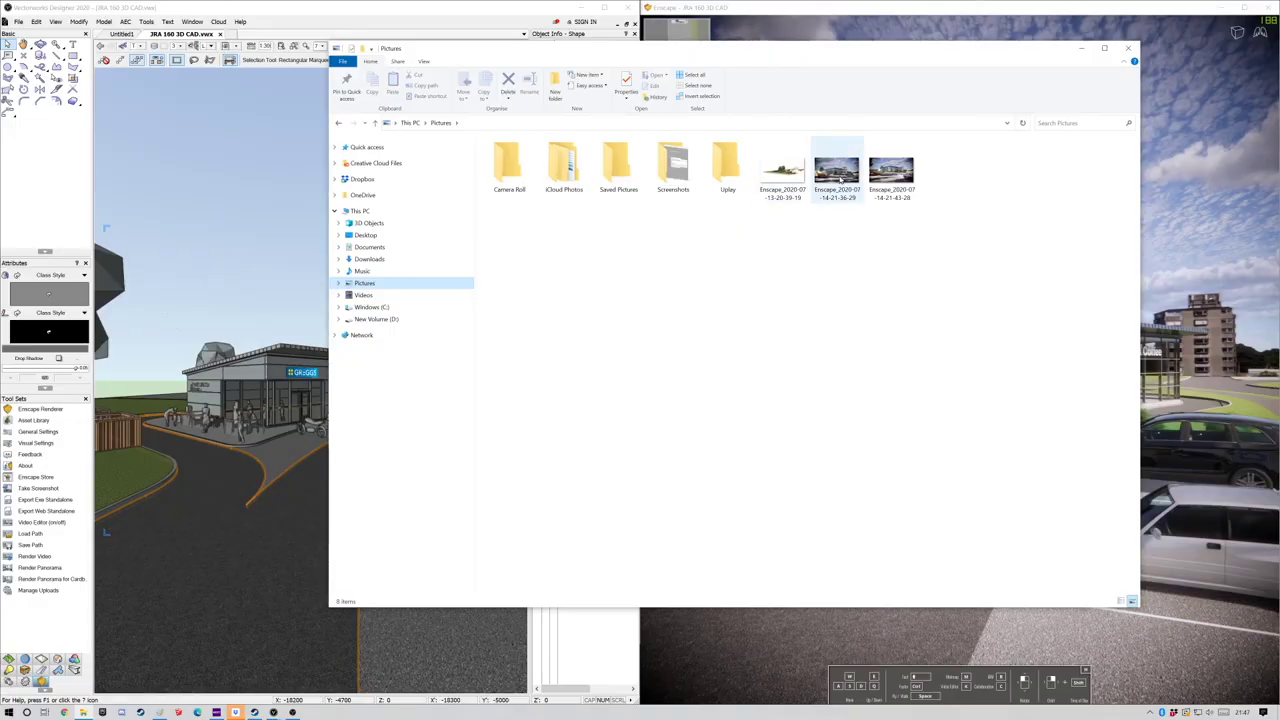
{"action": "double_click", "coordinate": [839, 174]}
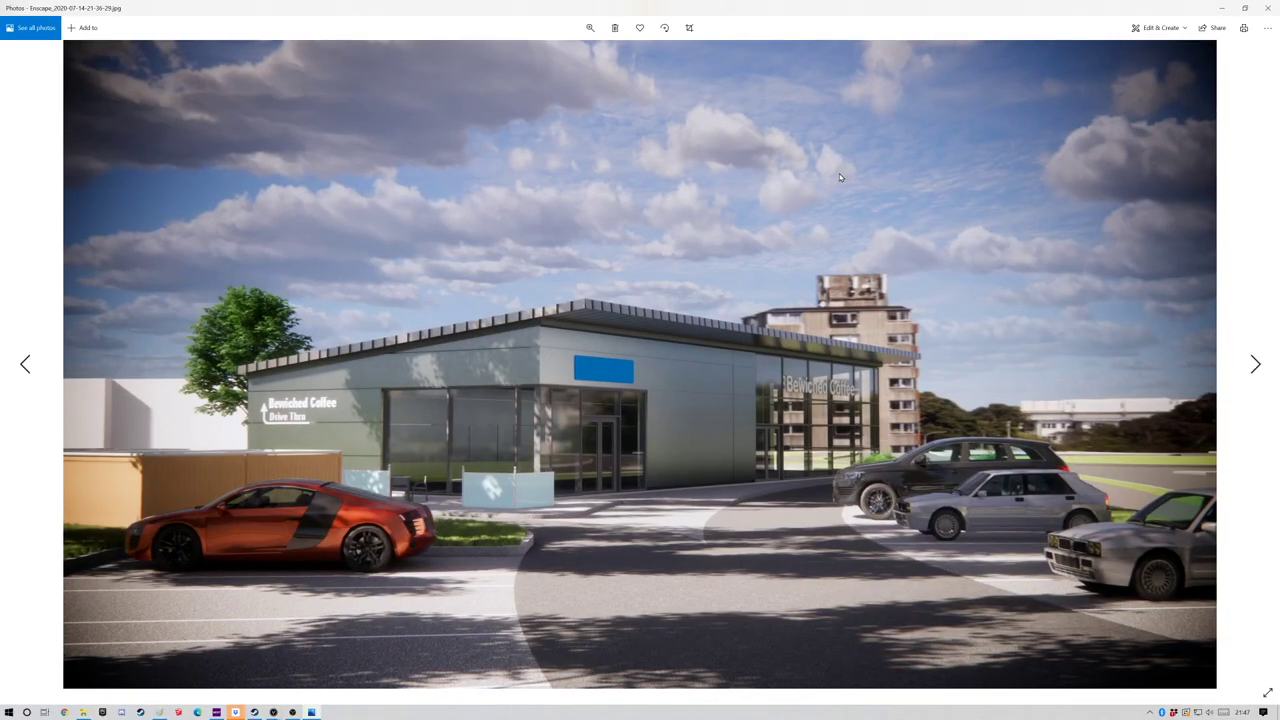
{"action": "key", "text": "Right"}
{"action": "key", "text": "Left"}
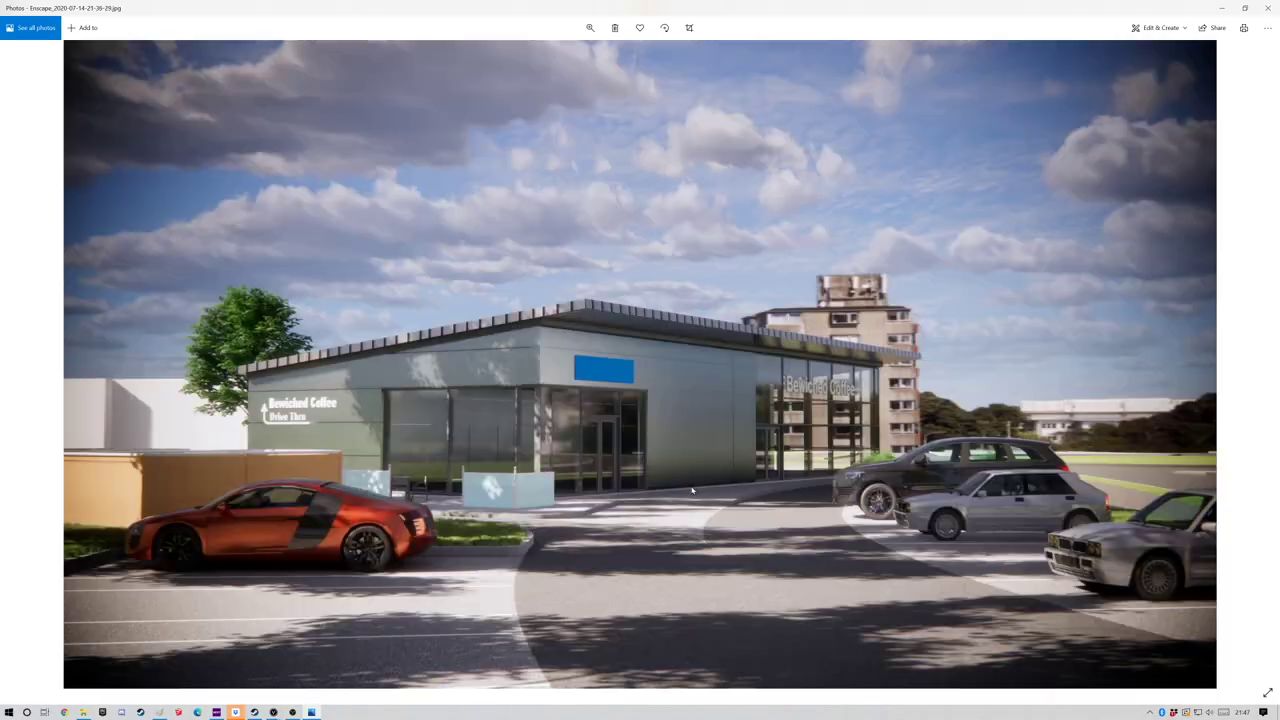
{"action": "scroll", "coordinate": [692, 490], "scroll_direction": "down", "scroll_amount": 1}
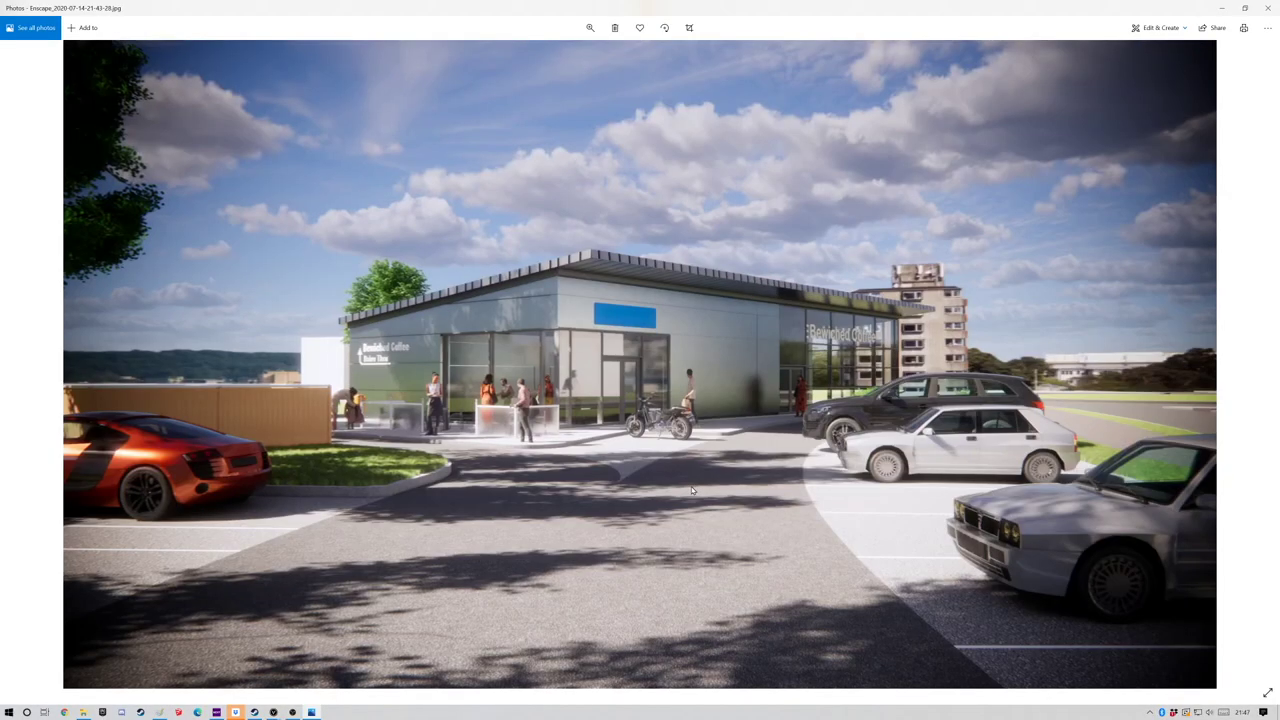
{"action": "left_click", "coordinate": [1266, 9]}
{"action": "left_click", "coordinate": [327, 451]}
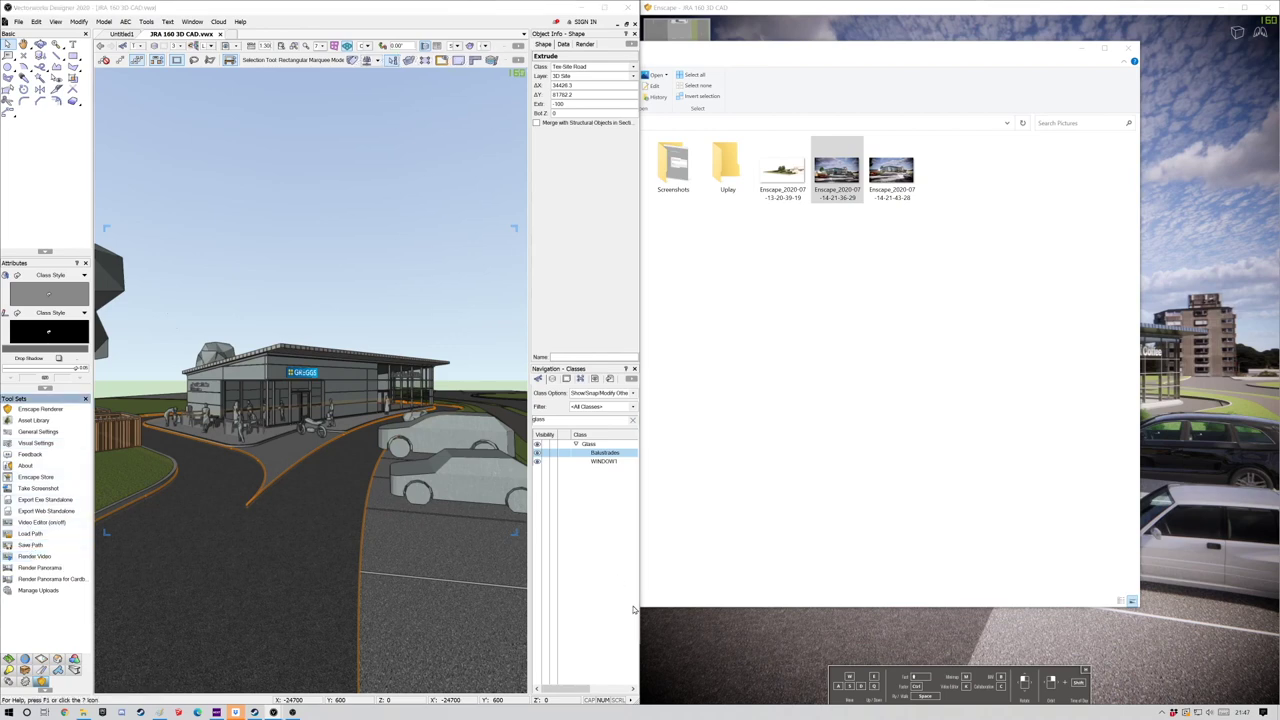
Open the Video Editor in the Enscape render and preview the camera path around the building.
{"action": "left_click", "coordinate": [24, 560]}
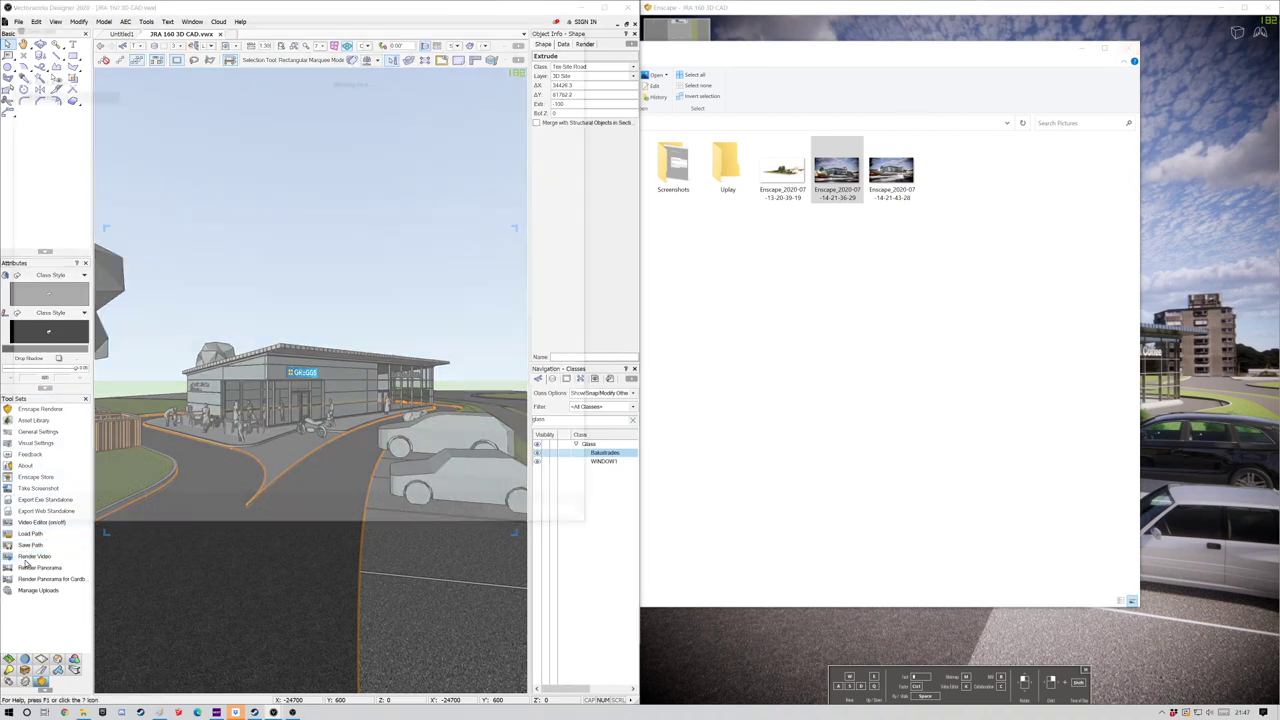
{"action": "left_click", "coordinate": [587, 22]}
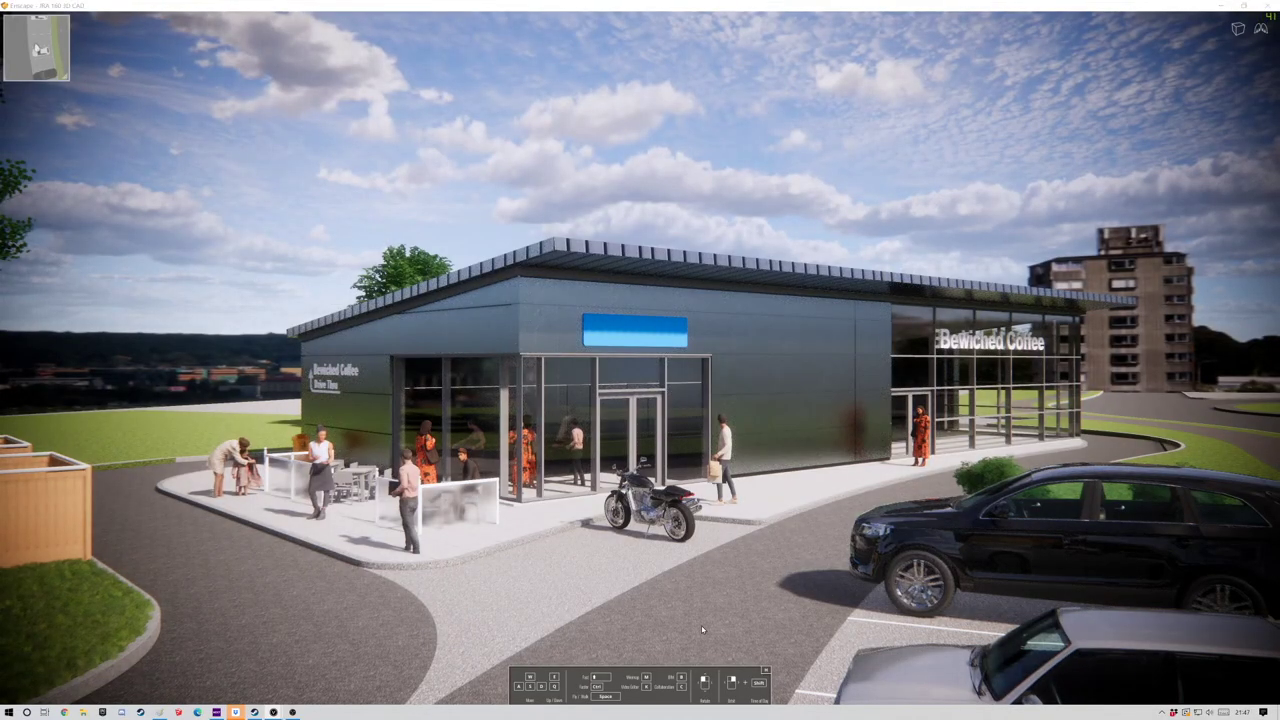
{"action": "key", "text": "k"}
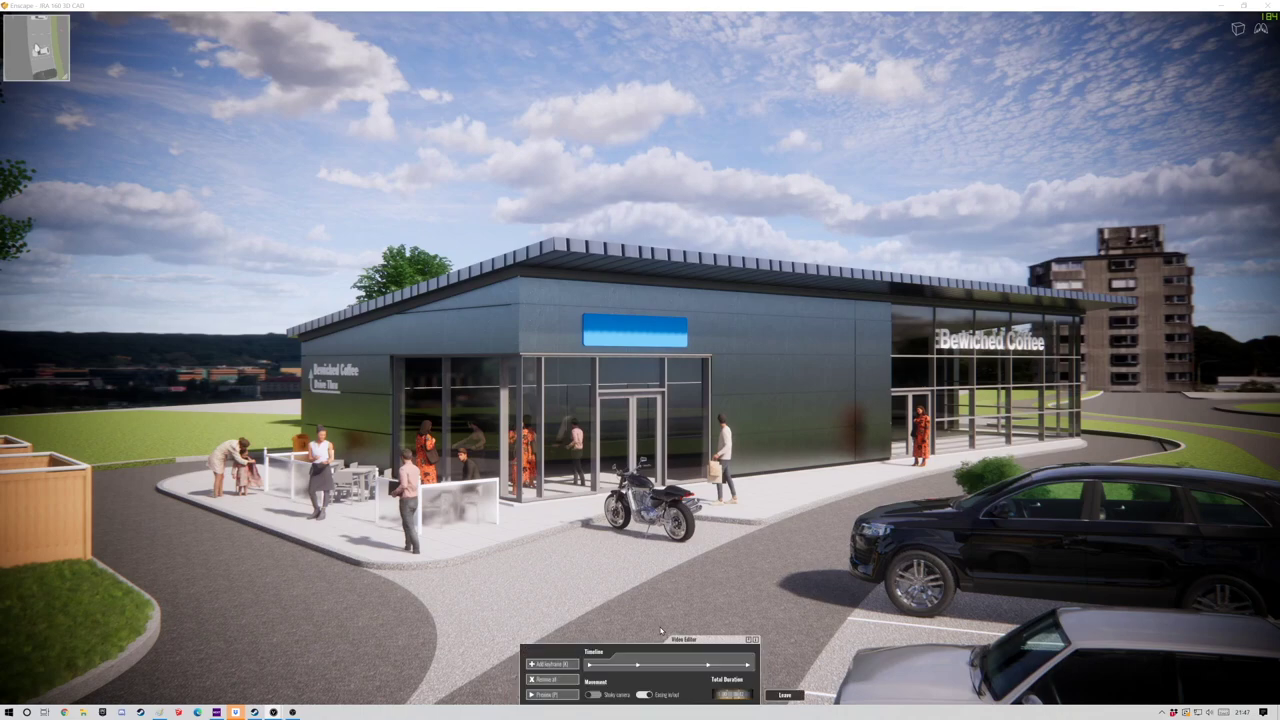
{"action": "left_click", "coordinate": [547, 695]}
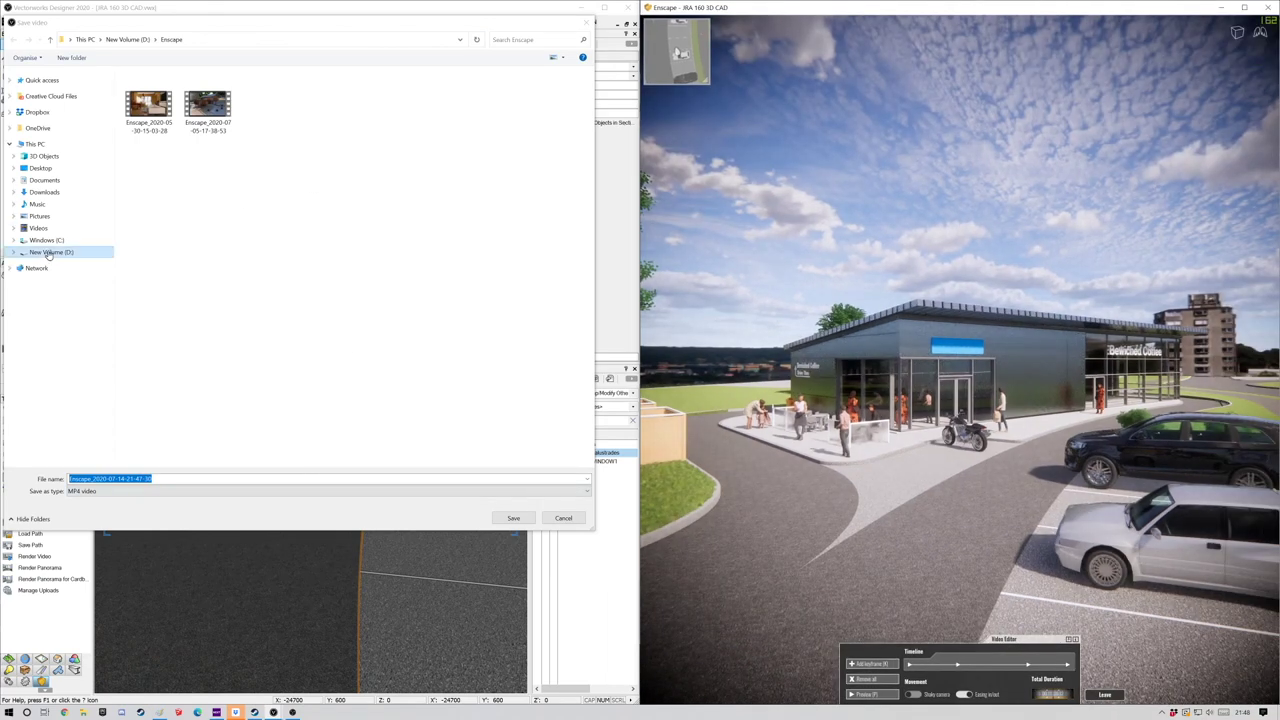
{"action": "left_click", "coordinate": [37, 229]}
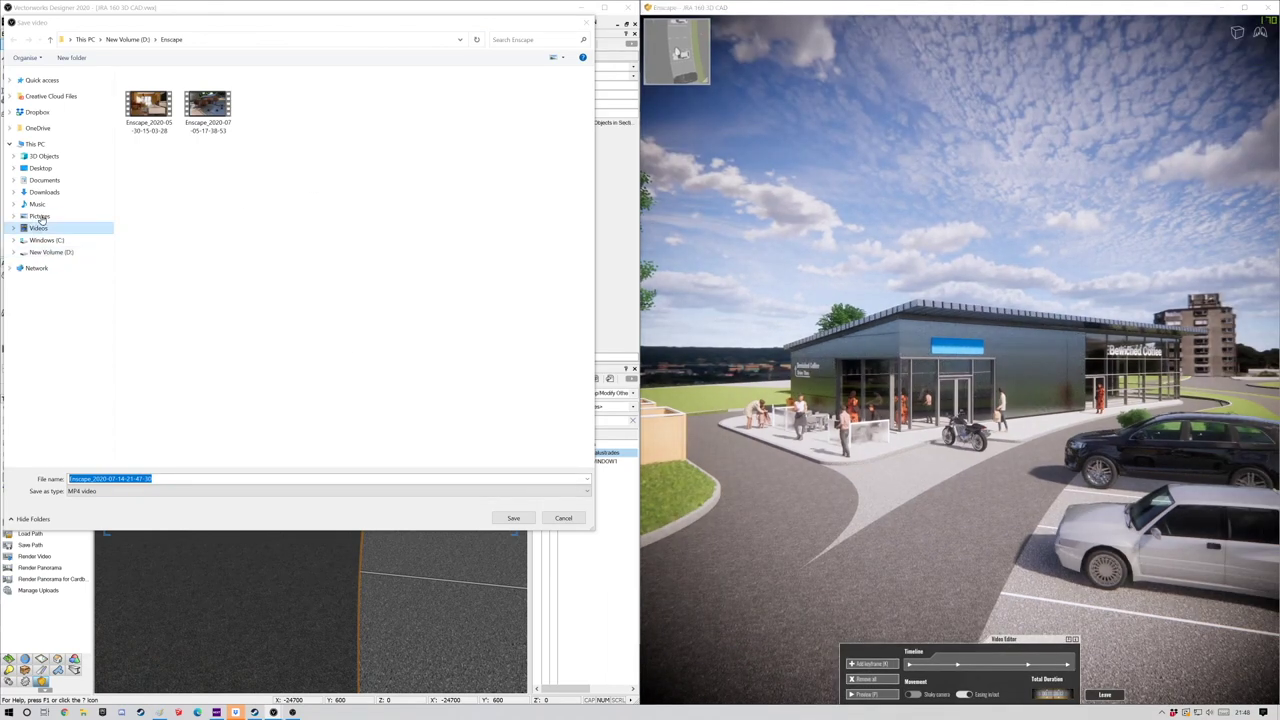
{"action": "left_click", "coordinate": [38, 217]}
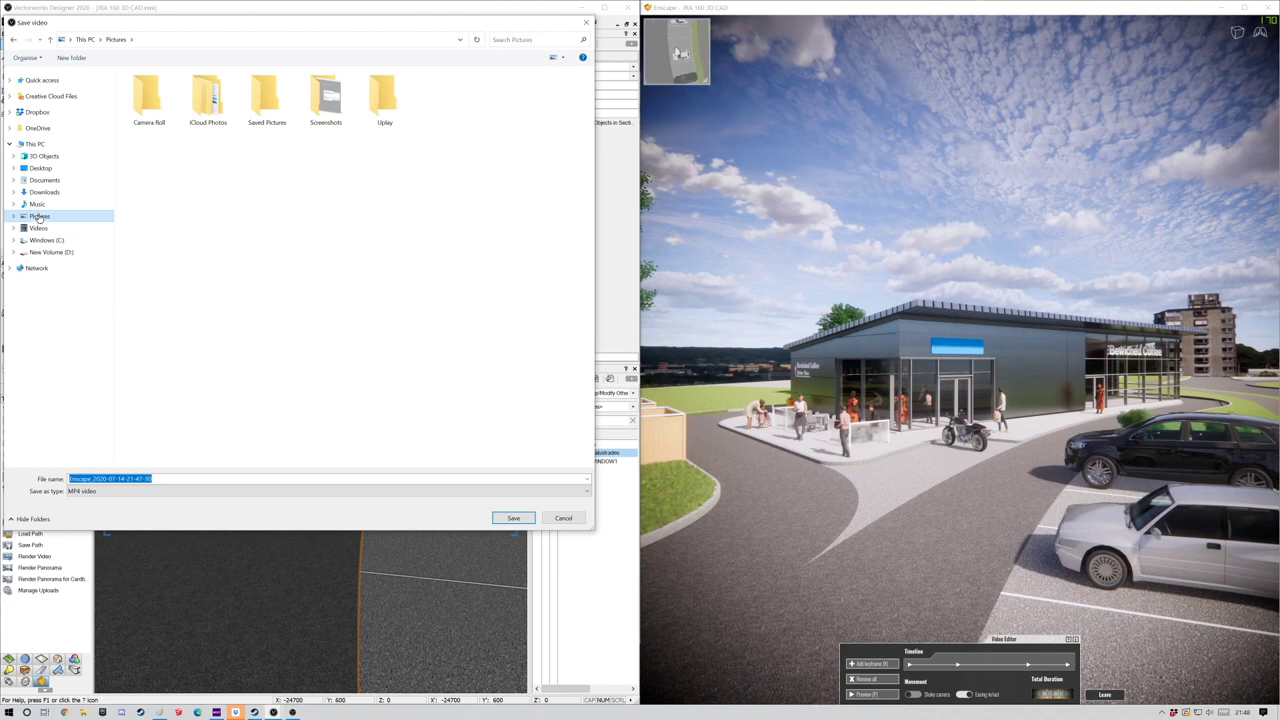
{"action": "left_click", "coordinate": [512, 519]}
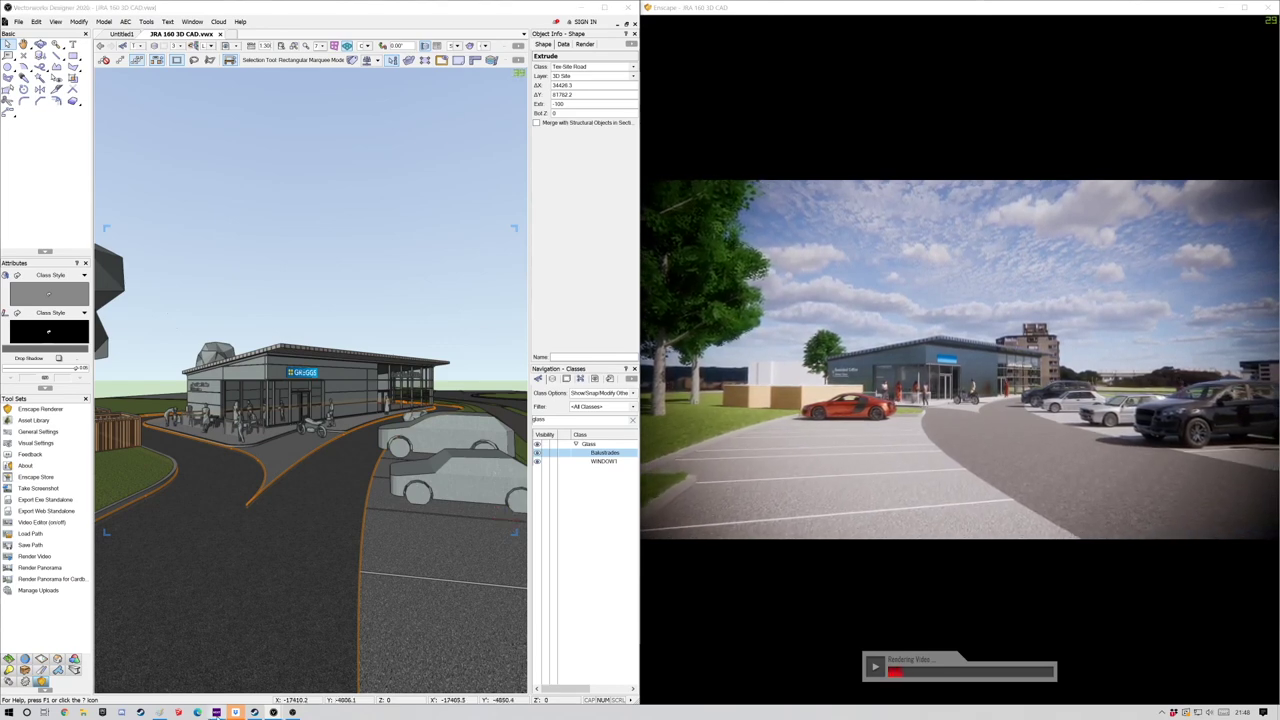
Switch to NZXT CAM, examine the CPU and GPU load and the system specs during rendering, and close it.
{"action": "left_click", "coordinate": [216, 712]}
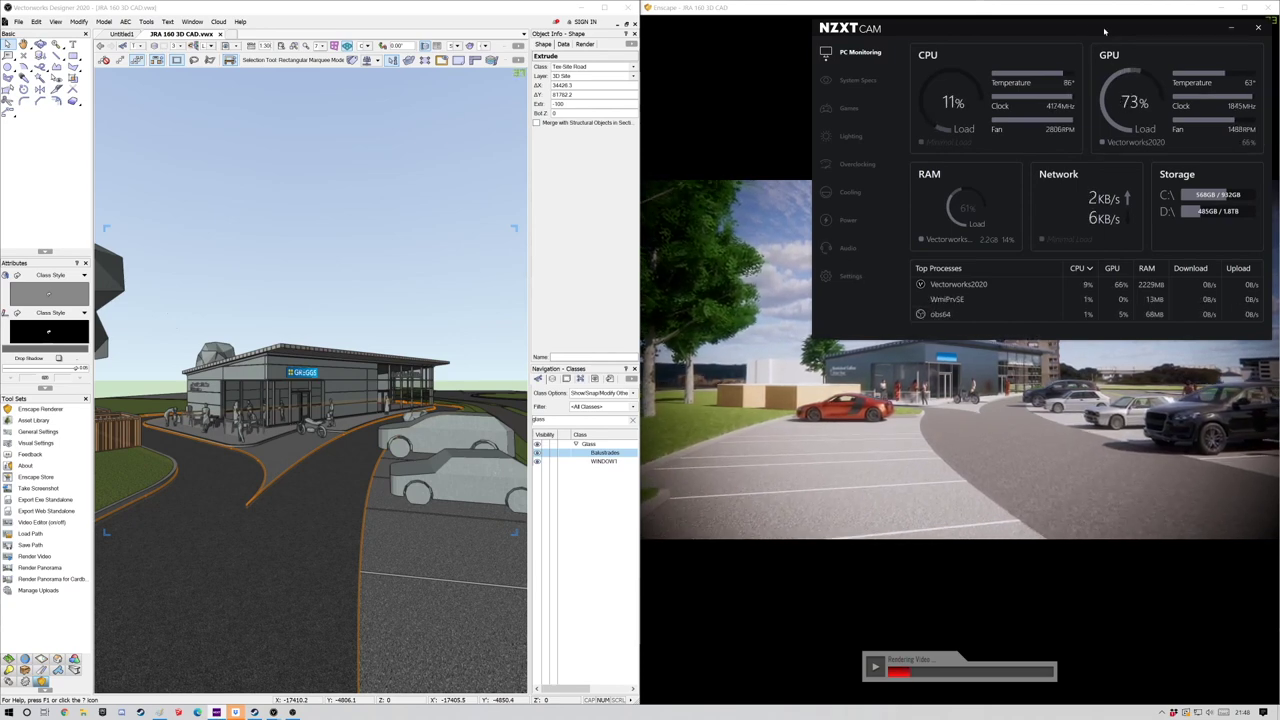
{"action": "left_click_drag", "start_coordinate": [1122, 103], "coordinate": [451, 280]}
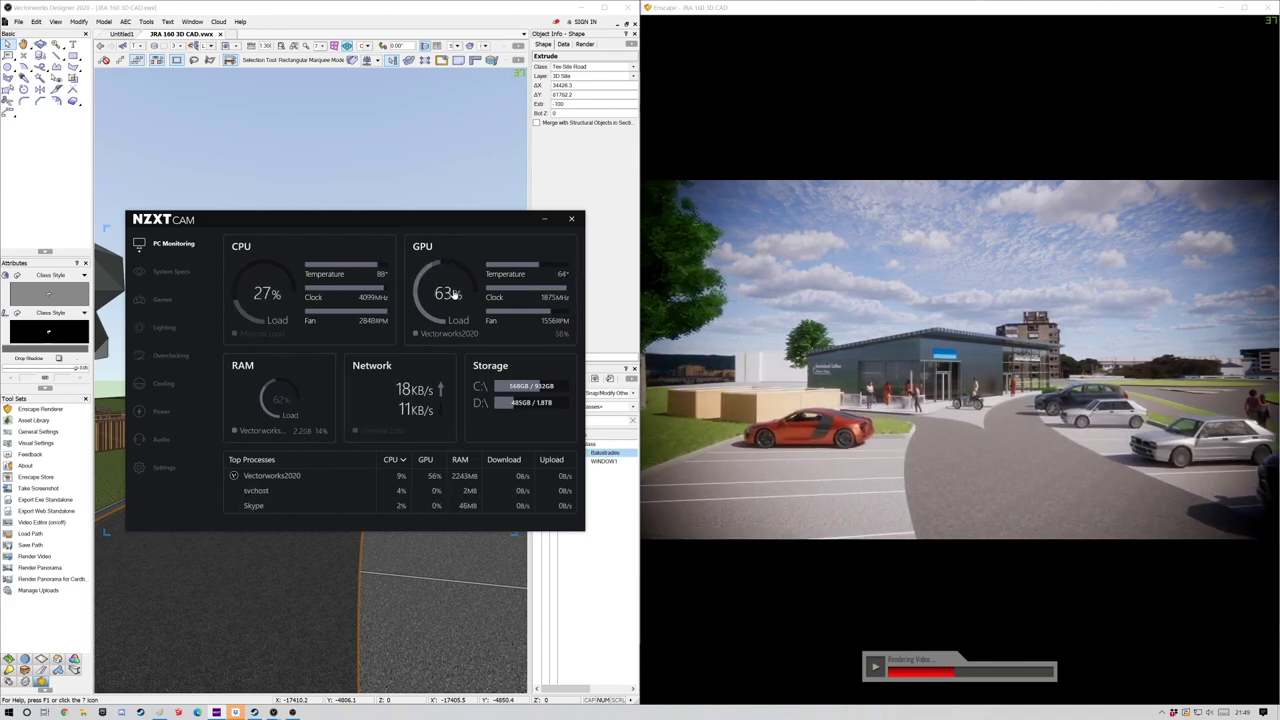
{"action": "left_click", "coordinate": [172, 272]}
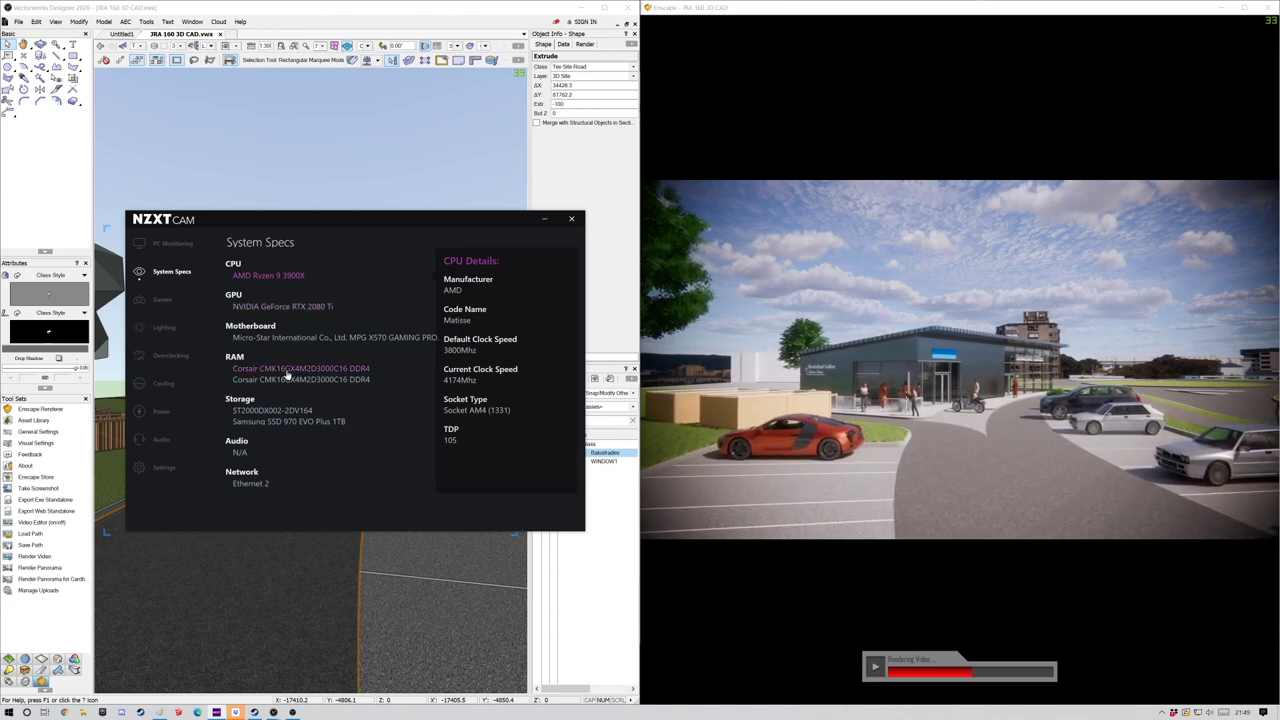
{"action": "left_click", "coordinate": [322, 308]}
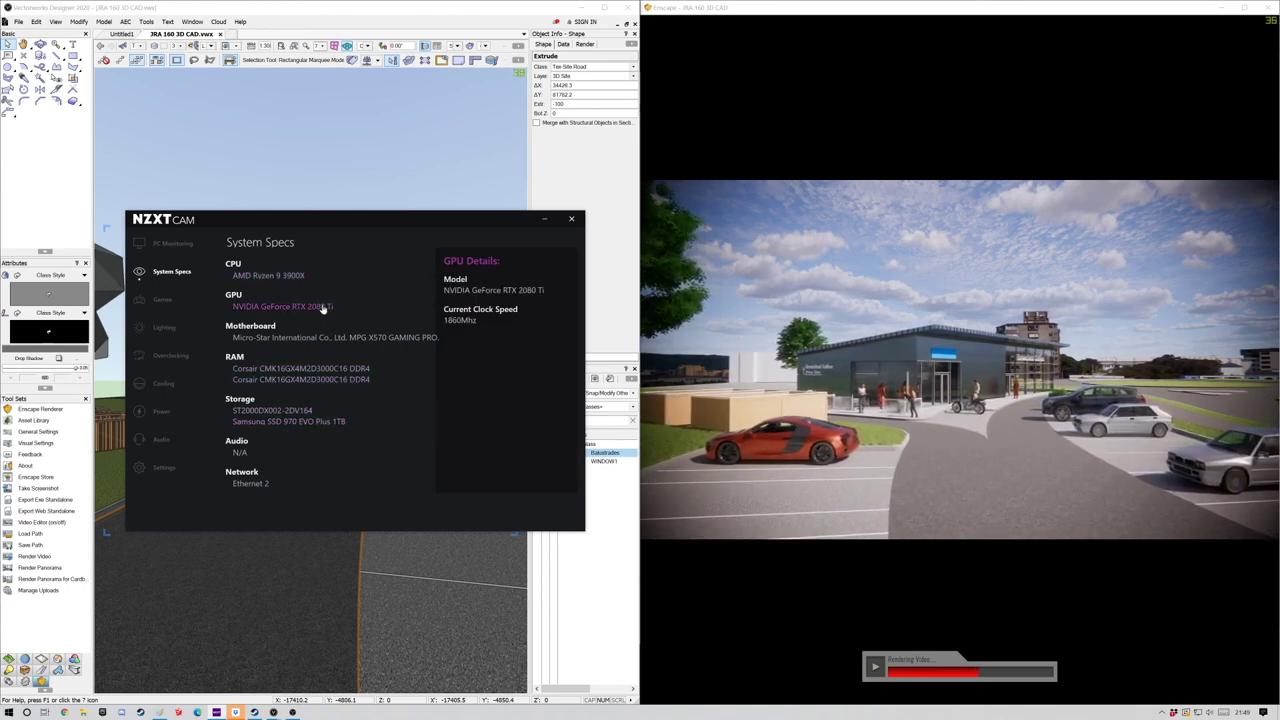
{"action": "left_click", "coordinate": [283, 276]}
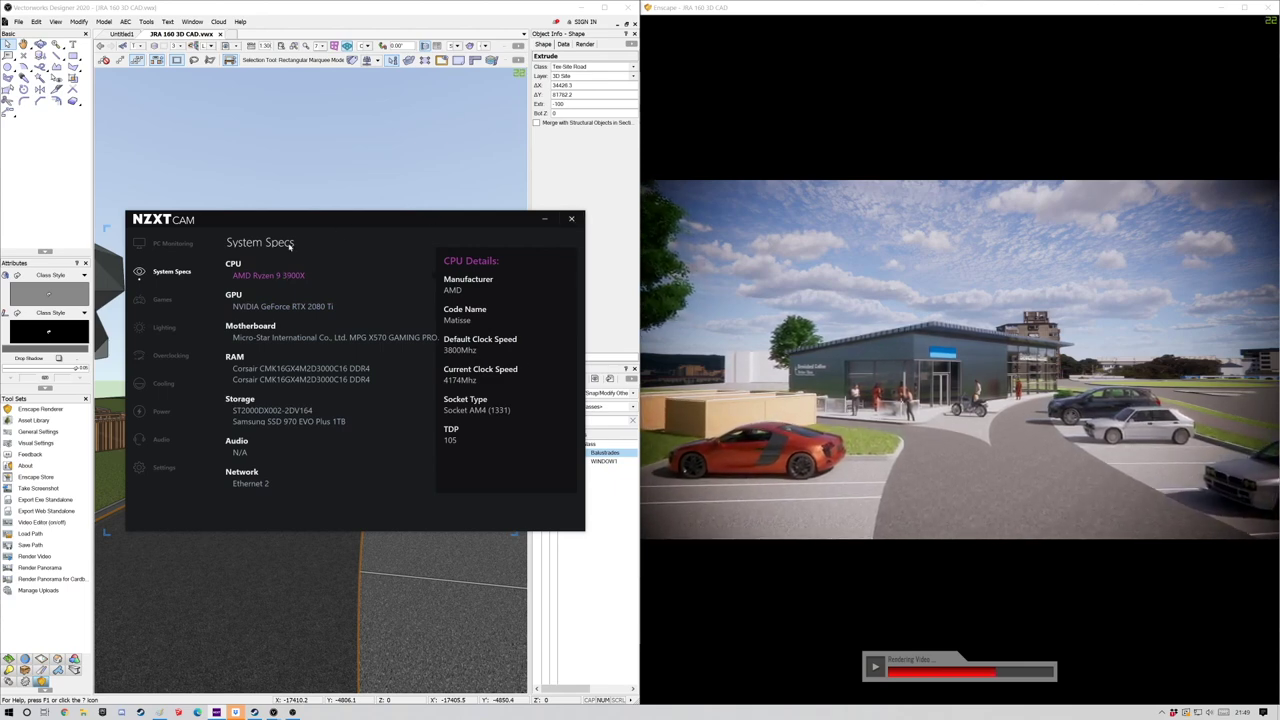
{"action": "left_click", "coordinate": [172, 243]}
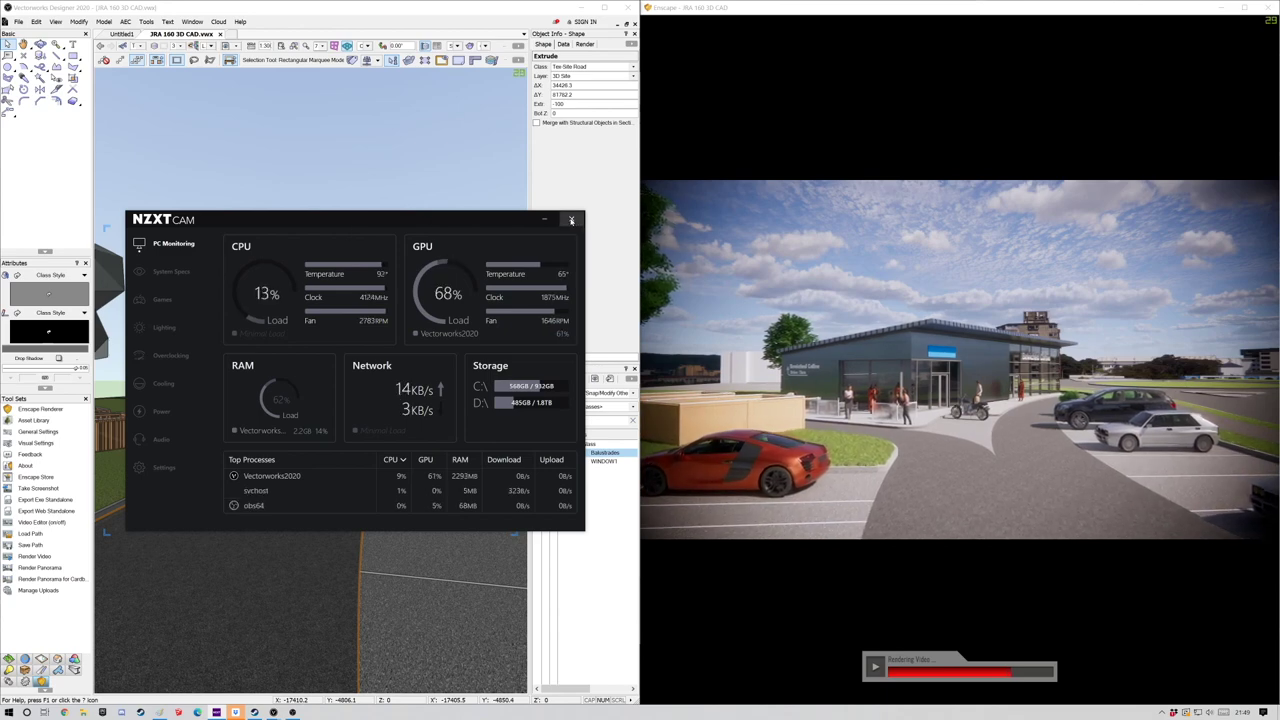
{"action": "left_click", "coordinate": [571, 218]}
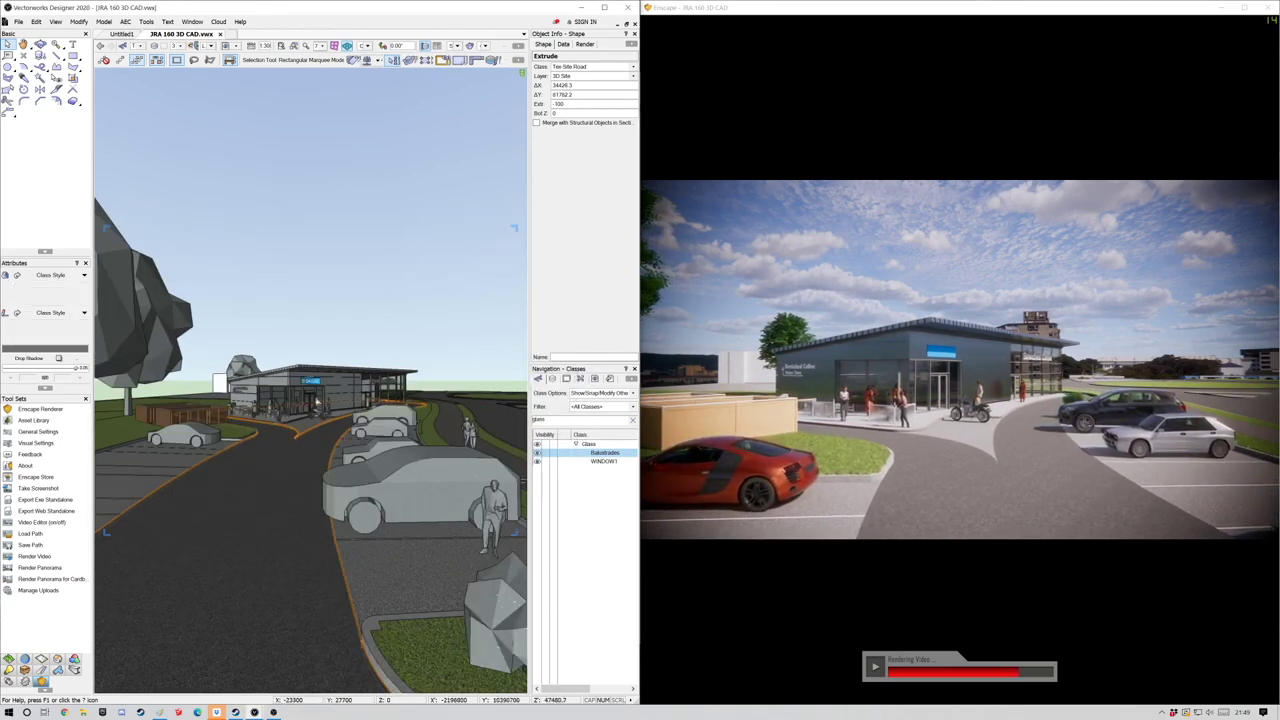
Switch the model to a plan view and select the standing person asset near the kerb corner outside the building.
{"action": "right_click", "coordinate": [319, 409]}
{"action": "left_click", "coordinate": [260, 330]}
{"action": "key", "text": "ctrl+5"}
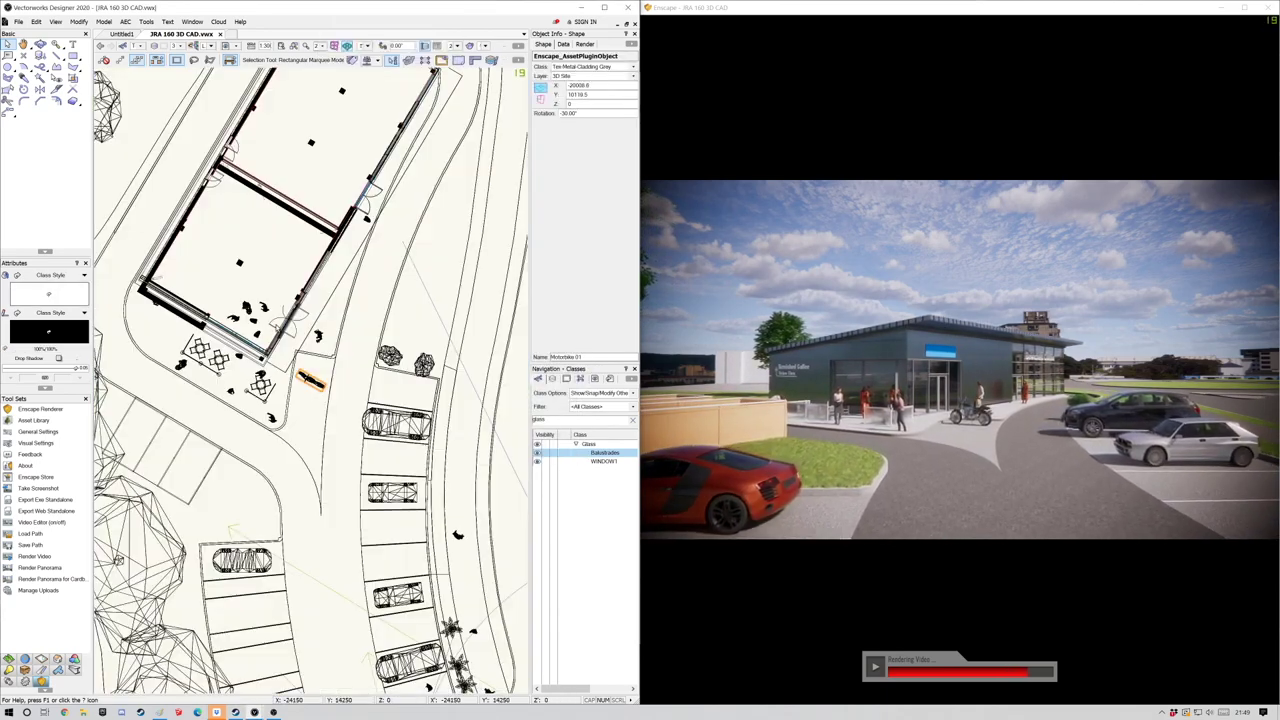
{"action": "scroll", "coordinate": [268, 424], "scroll_direction": "up", "scroll_amount": 2}
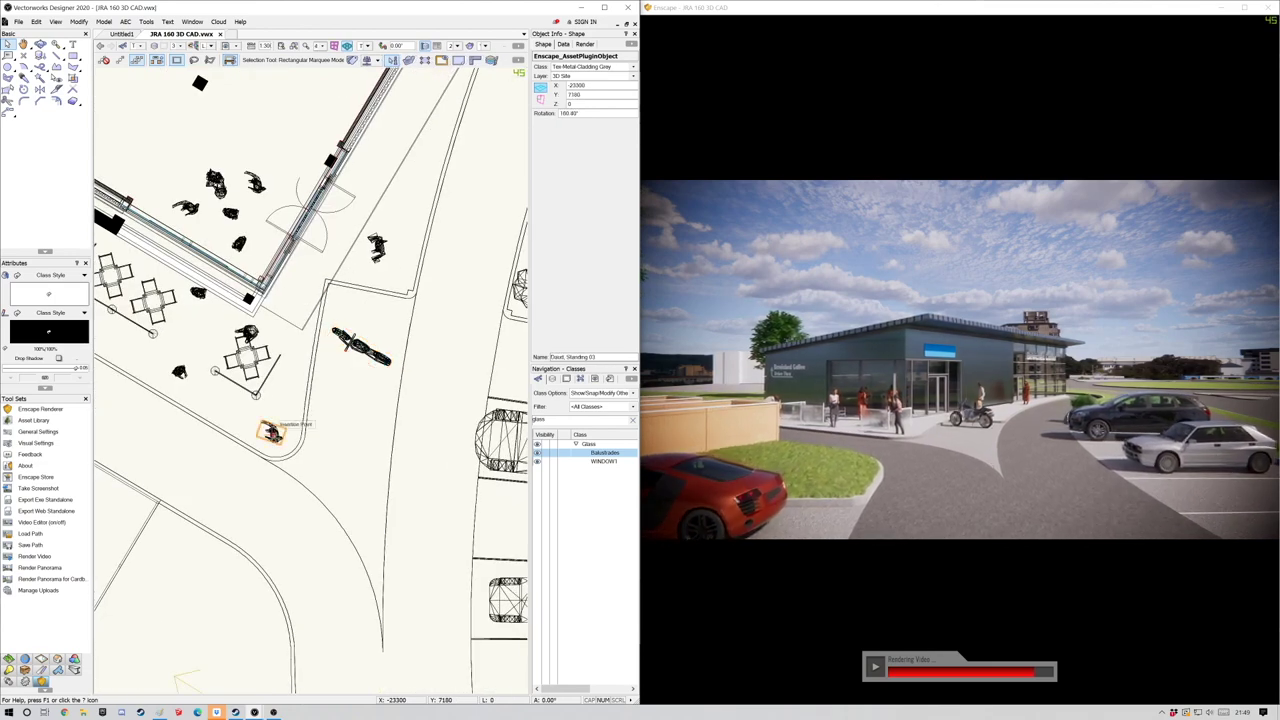
{"action": "key", "text": "ctrl+super+m"}
{"action": "key", "text": "alt+Tab"}
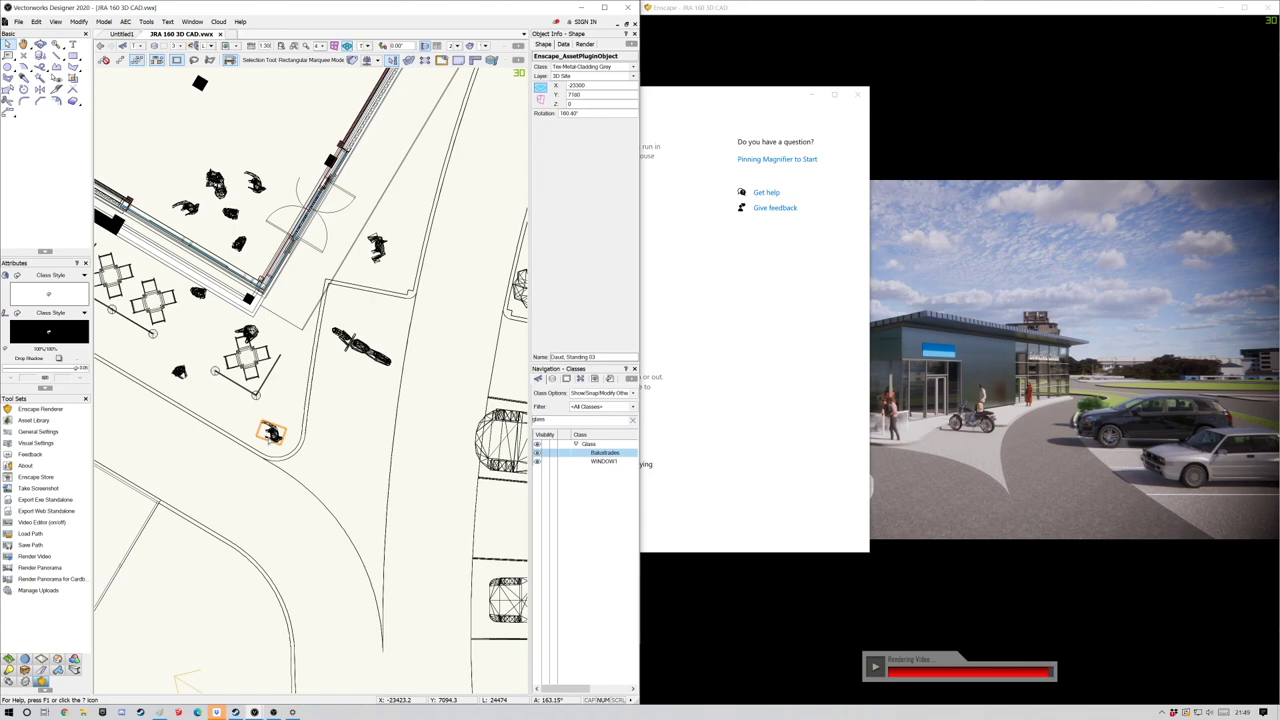
{"action": "left_click", "coordinate": [387, 444]}
{"action": "right_click", "coordinate": [270, 432]}
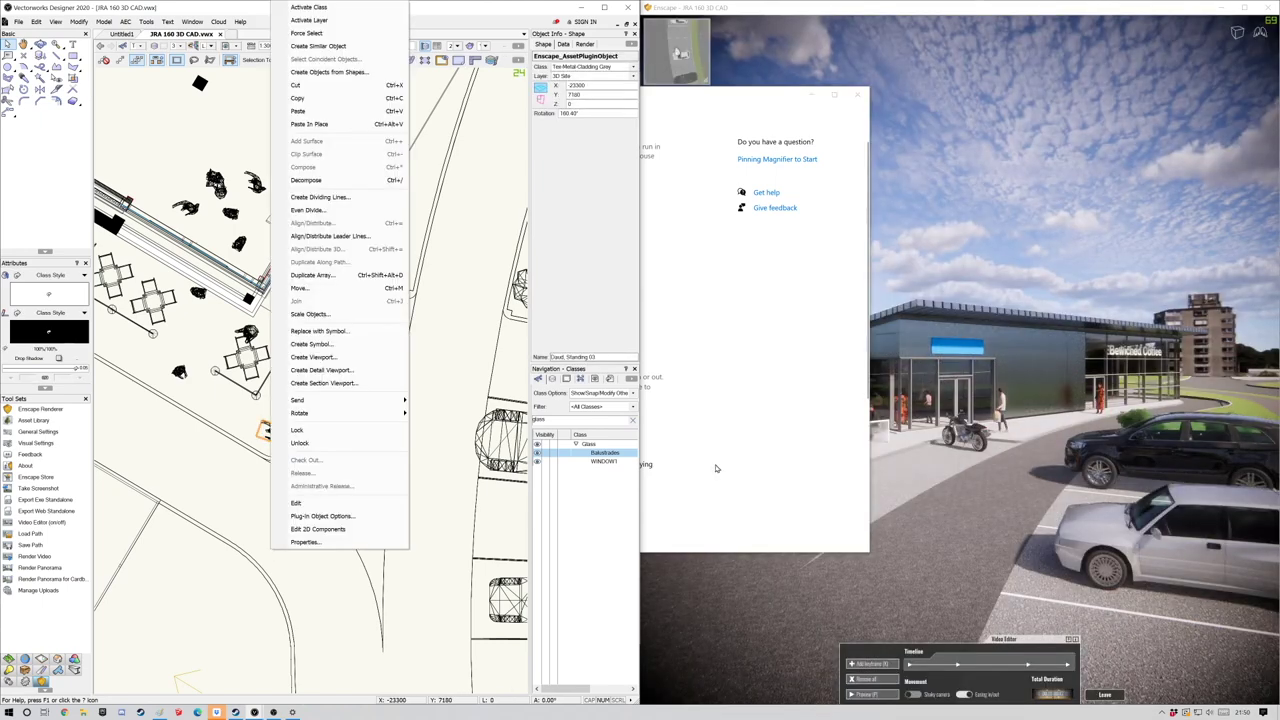
Switch to File Explorer and open the Pictures folder to locate the rendered Enscape video.
{"action": "left_click", "coordinate": [83, 712]}
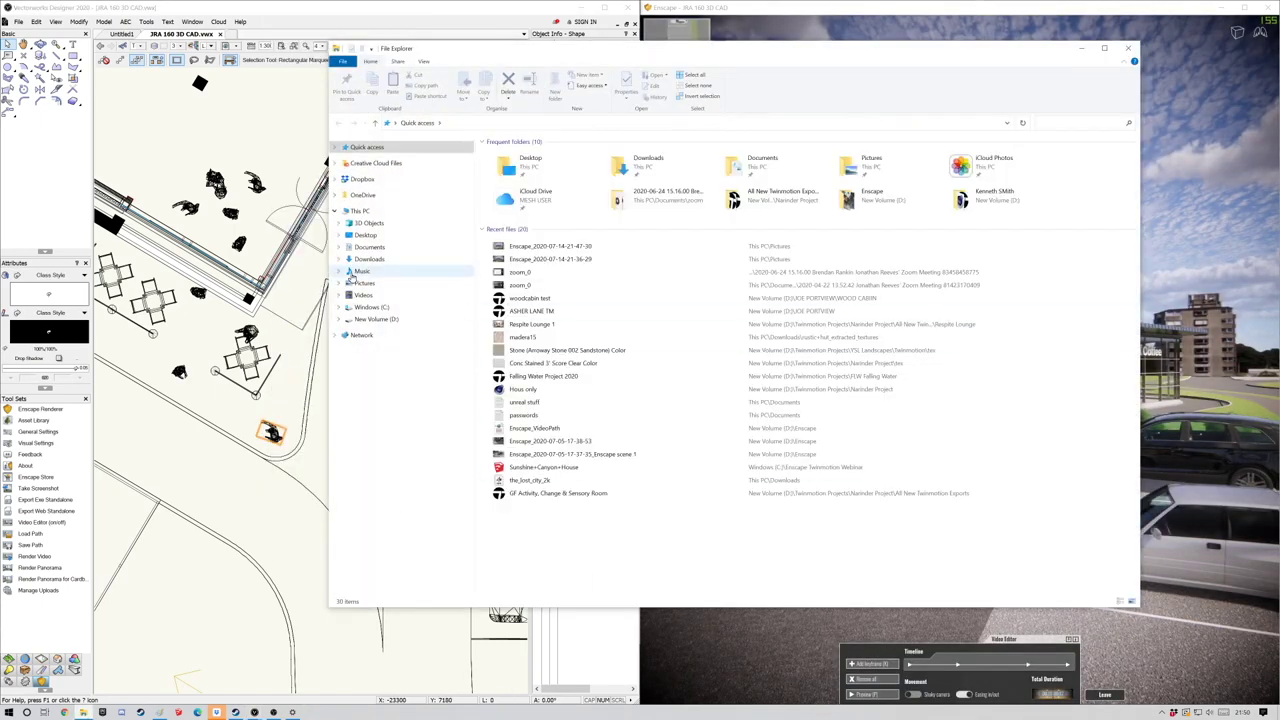
{"action": "left_click", "coordinate": [363, 284]}
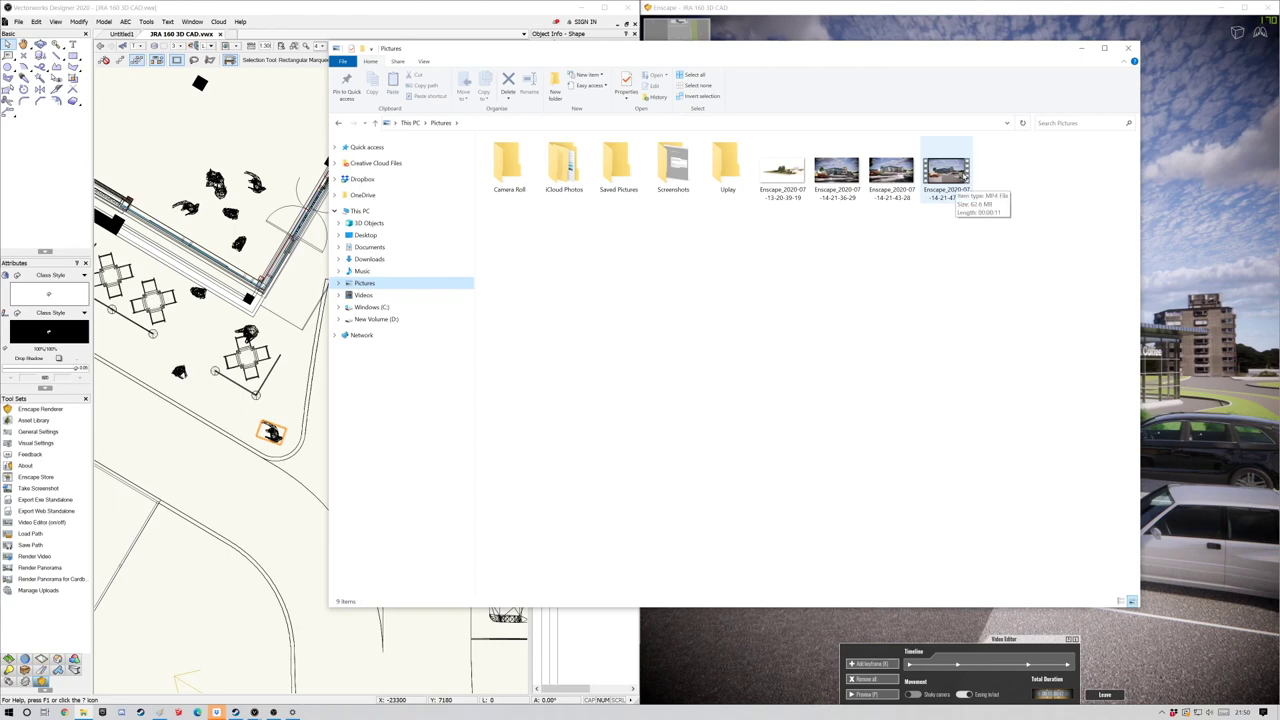